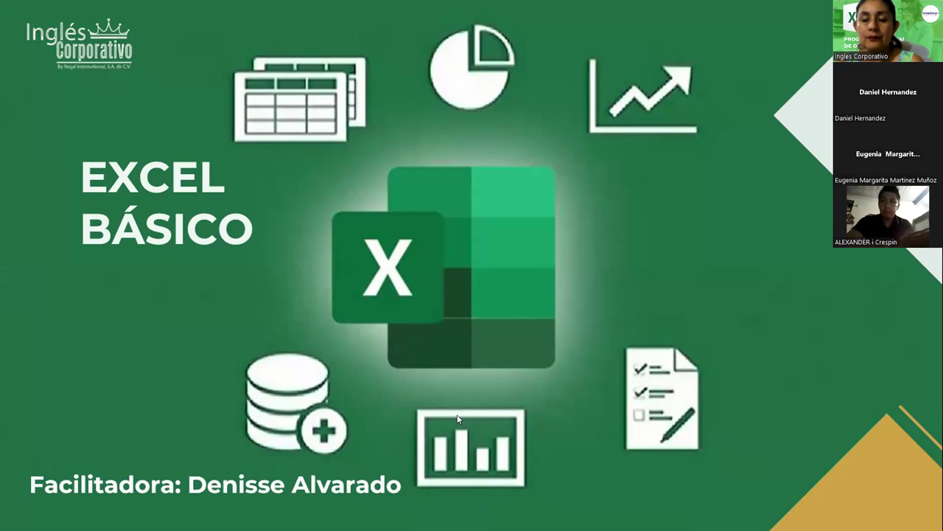
# Step: Advance the slideshow from the Autofiltros title to the Objetivo slide on using filters
pyautogui.click(210, 302)
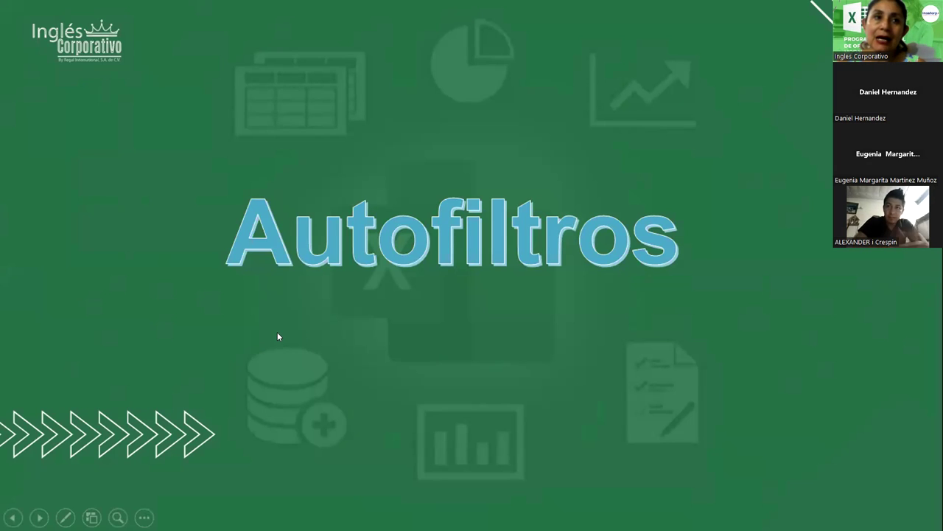
pyautogui.press('Right')
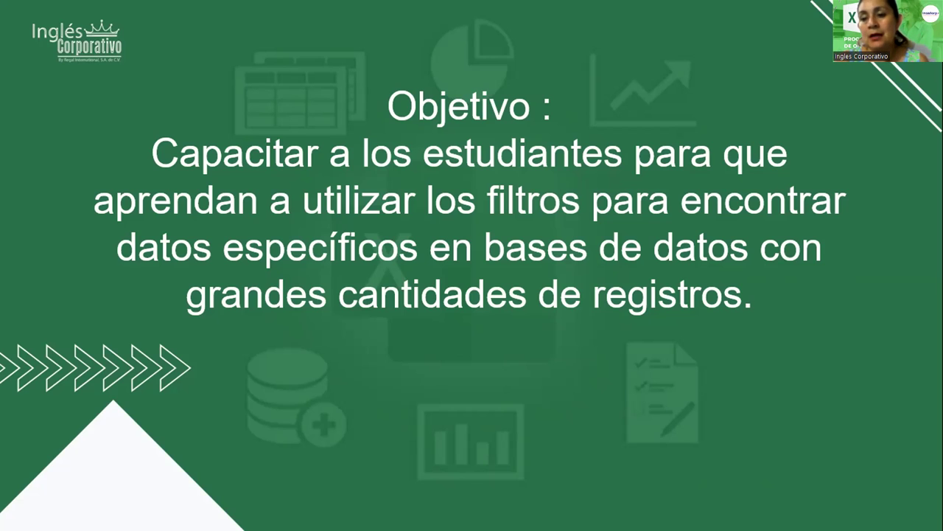
# Step: Advance the slideshow to the next slide about using filters
pyautogui.click(567, 320)
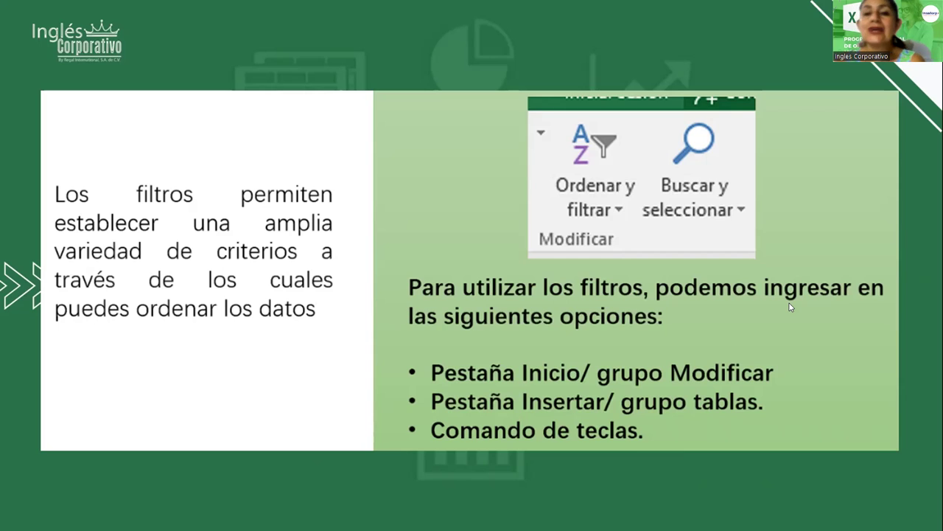
# Step: Advance to the slide listing Pestaña Inicio, Pestaña Insertar and Comando de teclas
pyautogui.press('Right')
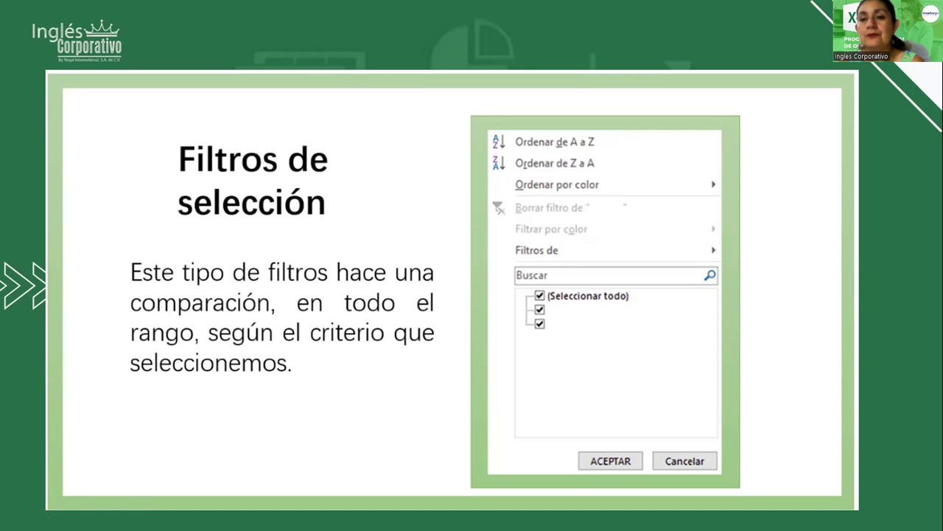
# Step: Advance to the Filtros Personalizados slide with text and number filter options
pyautogui.click(455, 347)
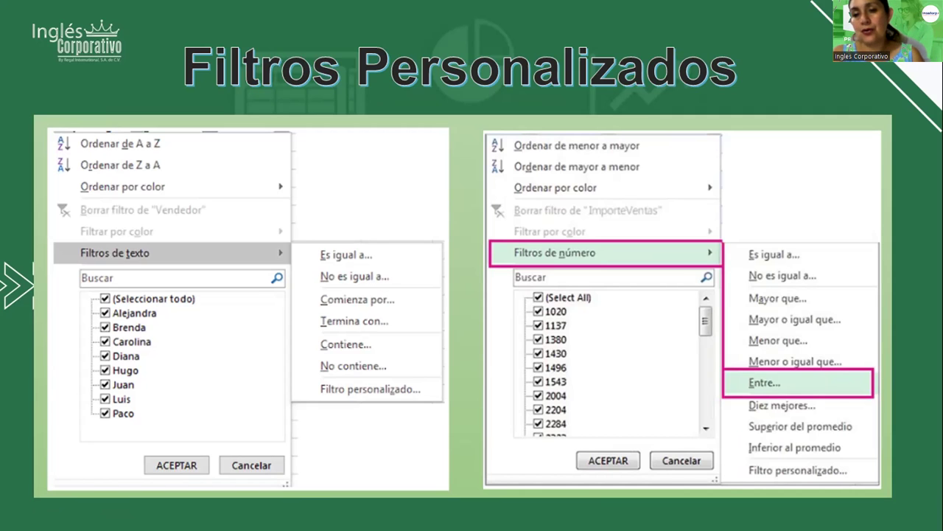
# Step: Finish and exit the slideshow, returning to the Filtros_01.xlsx workbook
pyautogui.click(487, 218)
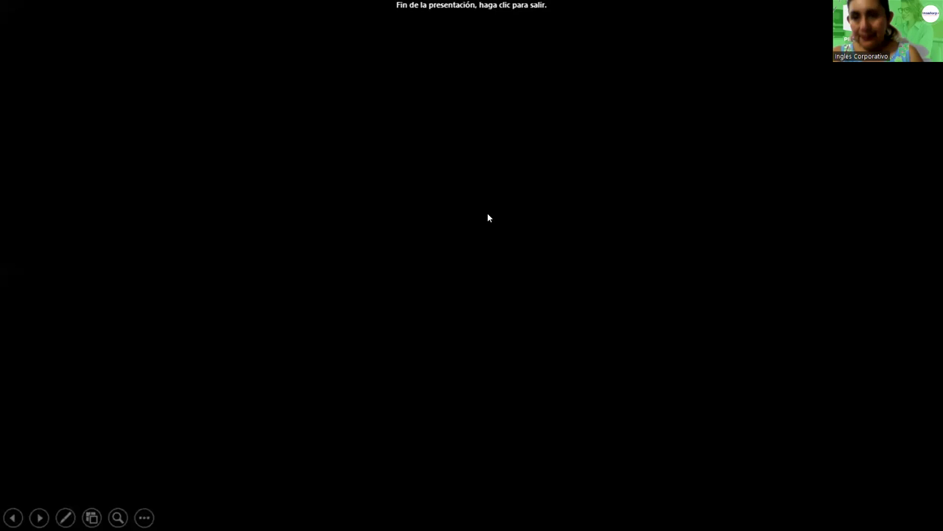
pyautogui.click(487, 218)
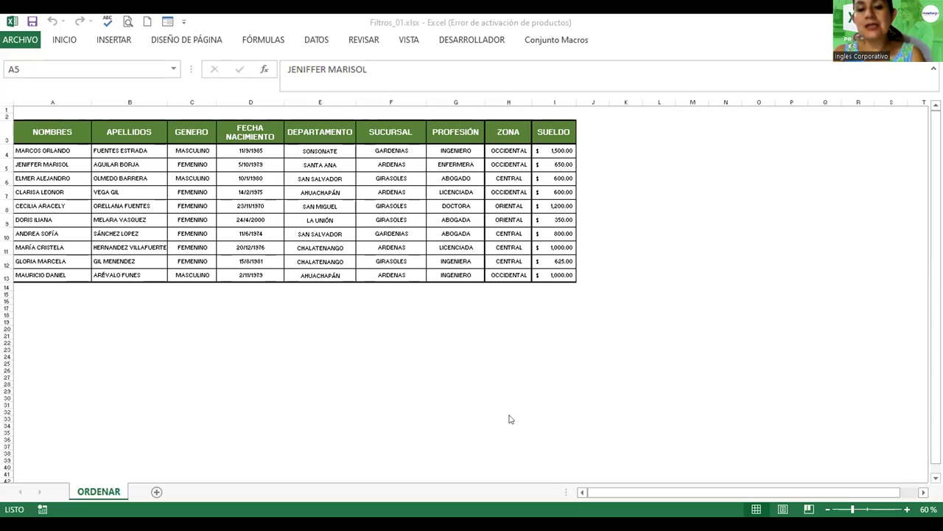
# Step: Zoom the sheet to 130% and rename the ORDENAR sheet to 'Autofiltros'
pyautogui.click(445, 204)
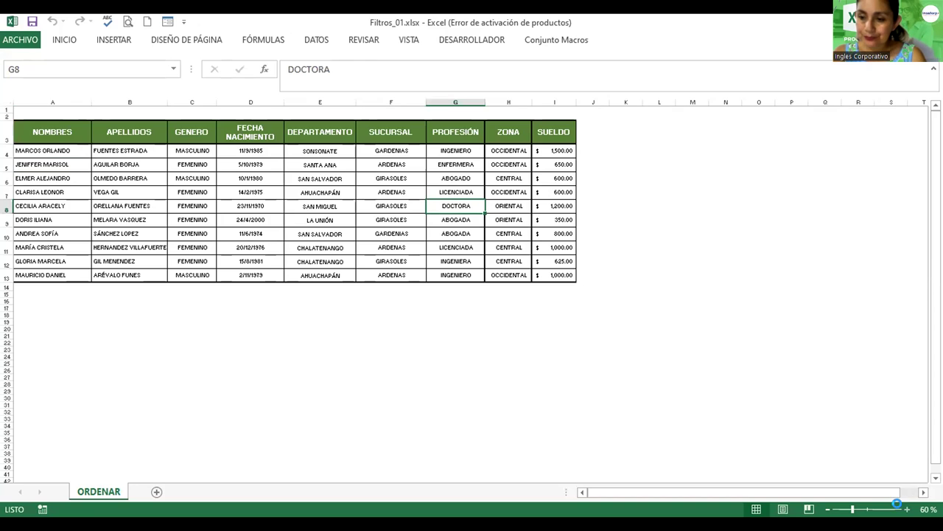
pyautogui.click(907, 510)
pyautogui.click(907, 510)
pyautogui.click(908, 509)
pyautogui.click(908, 509)
pyautogui.click(907, 510)
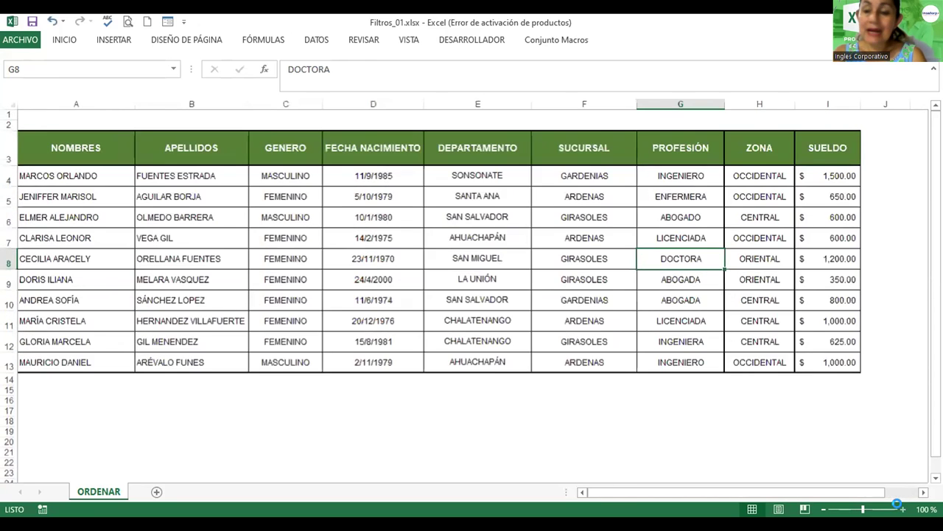
pyautogui.click(907, 509)
pyautogui.click(908, 509)
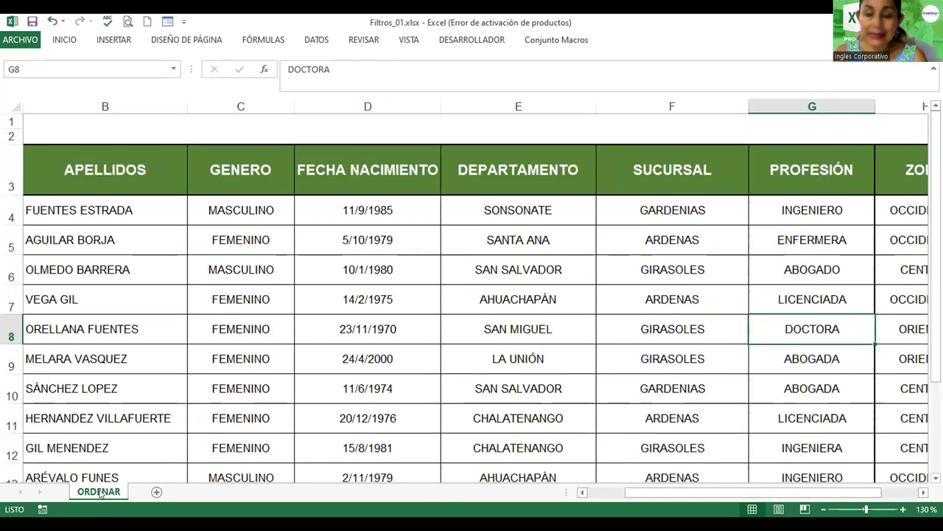
pyautogui.rightClick(100, 492)
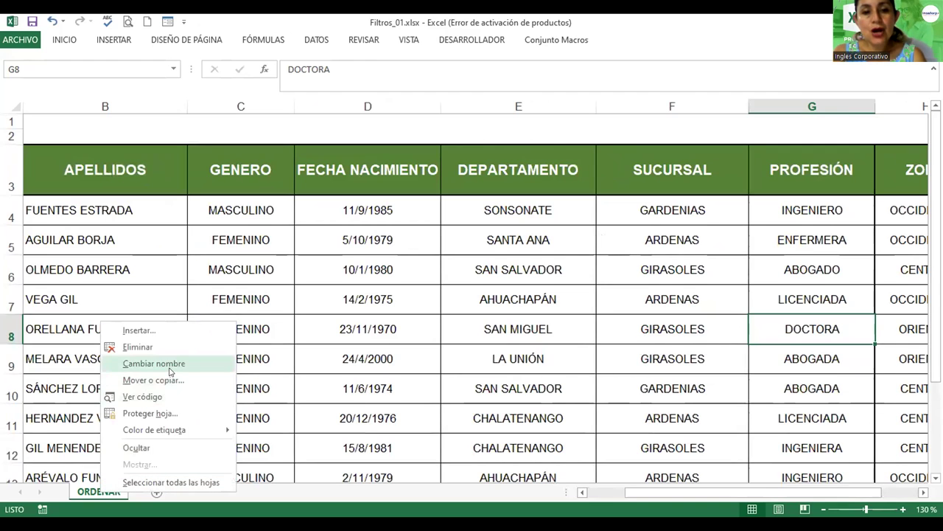
pyautogui.click(168, 364)
pyautogui.write('Autofiltros')
pyautogui.press('Return')
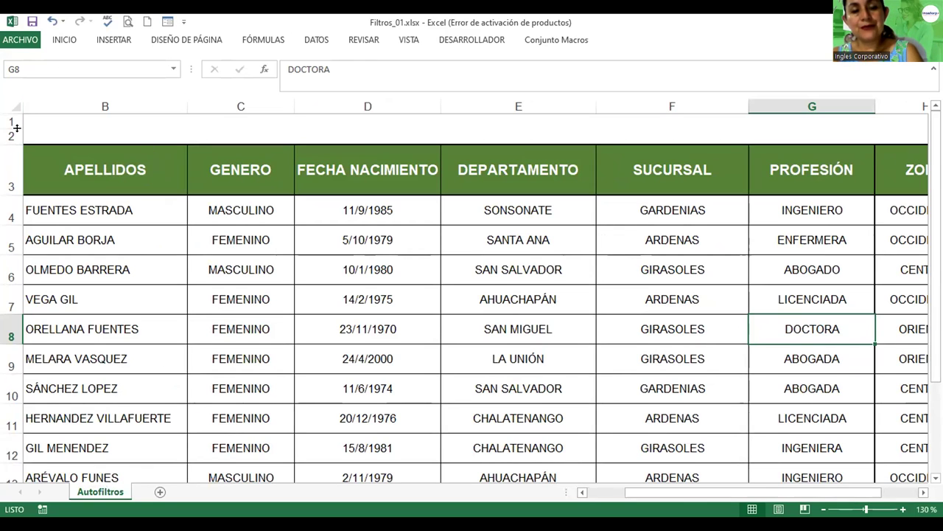
# Step: Heighten row 1 to 60.75, leaving blank space above the employee table
pyautogui.moveTo(15, 129); pyautogui.dragTo(11, 202)
pyautogui.click(84, 150)
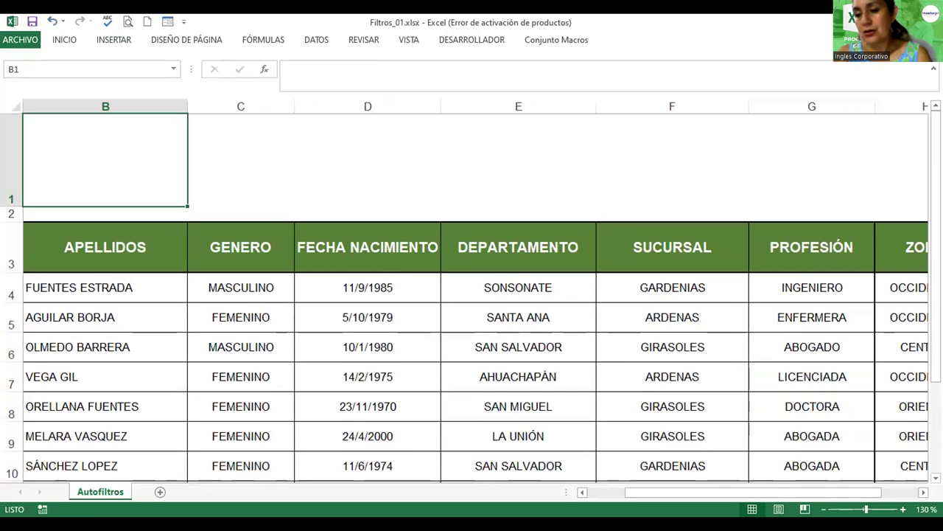
pyautogui.click(823, 509)
pyautogui.click(823, 508)
pyautogui.click(823, 509)
pyautogui.click(823, 509)
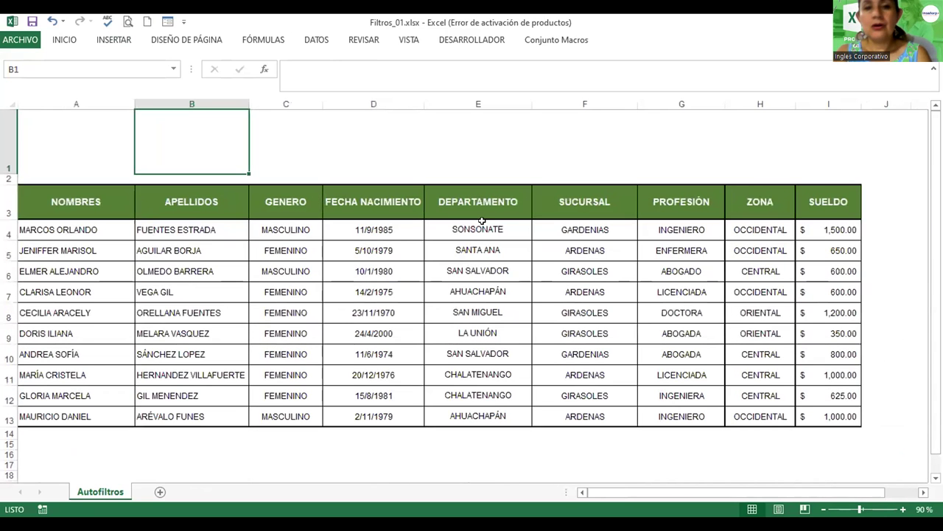
pyautogui.click(96, 141)
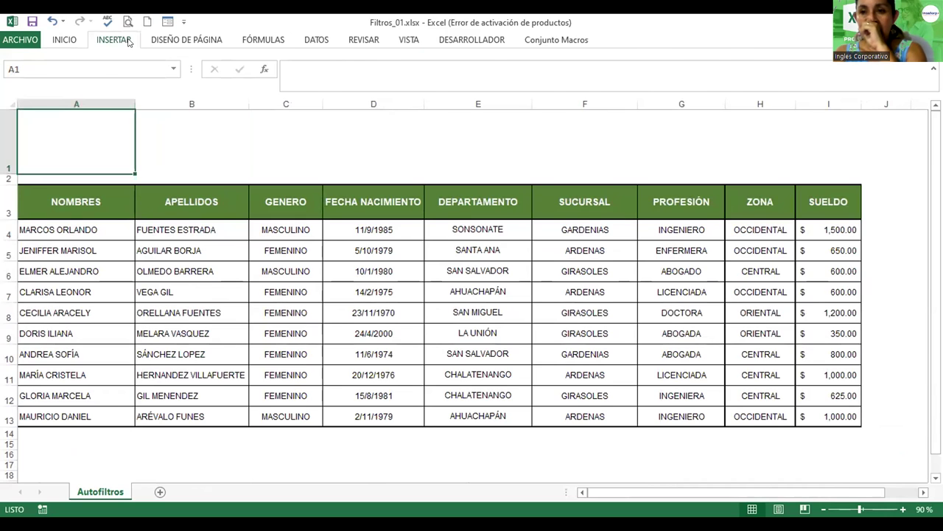
# Step: Insert a WordArt title 'Autofiltros' and move it above the table header
pyautogui.click(128, 43)
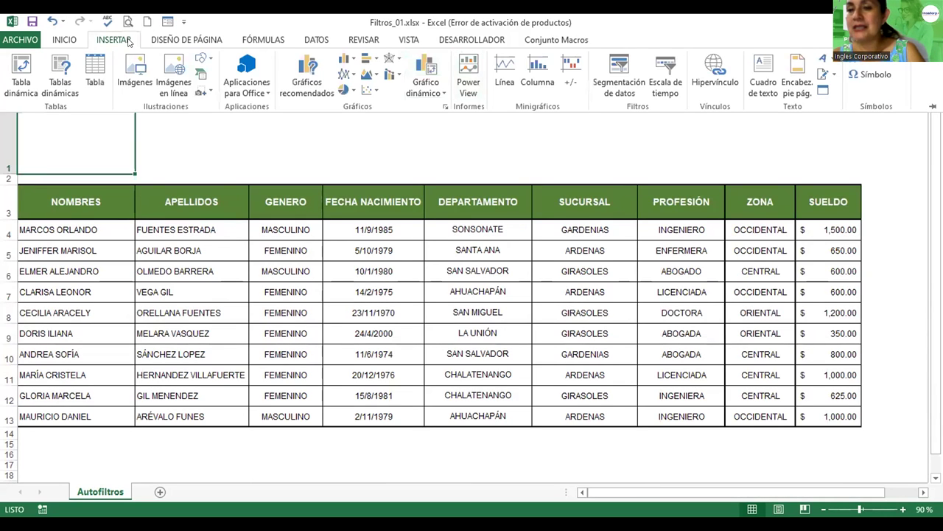
pyautogui.click(112, 44)
pyautogui.click(116, 46)
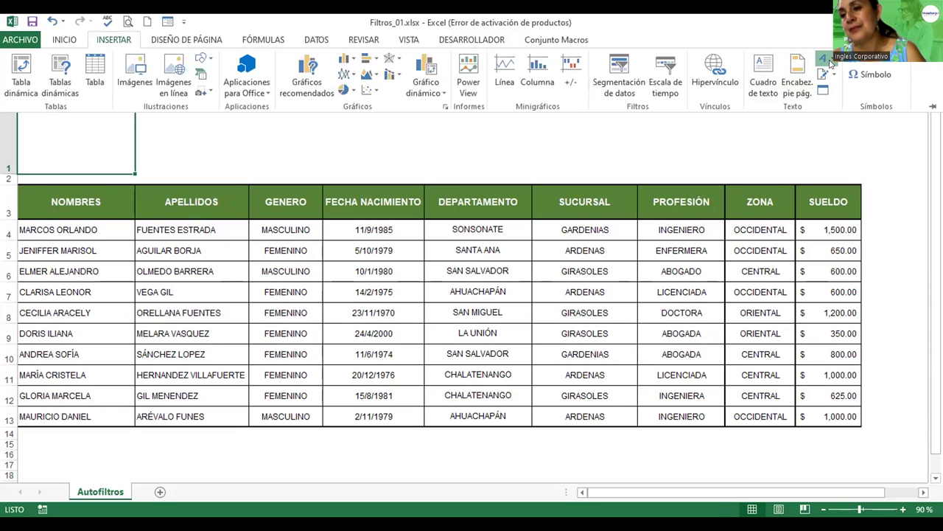
pyautogui.click(826, 60)
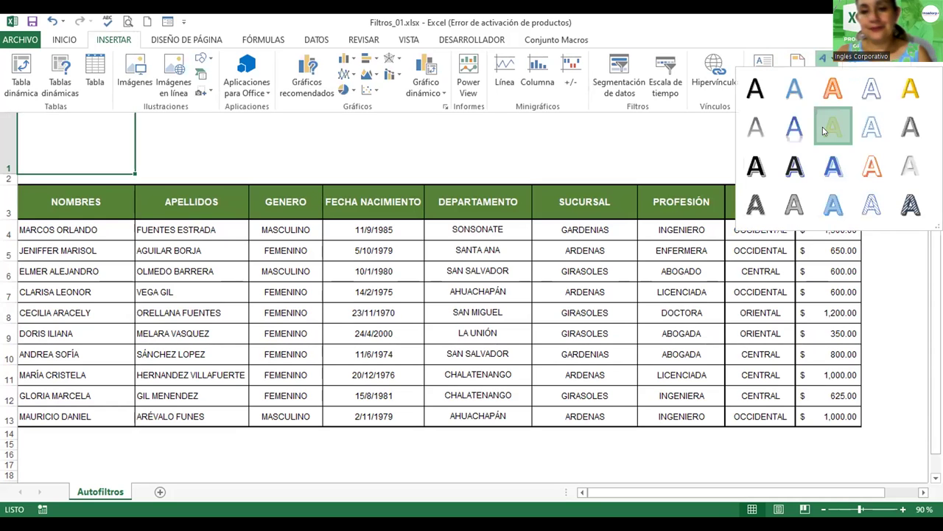
pyautogui.click(824, 130)
pyautogui.write('Au')
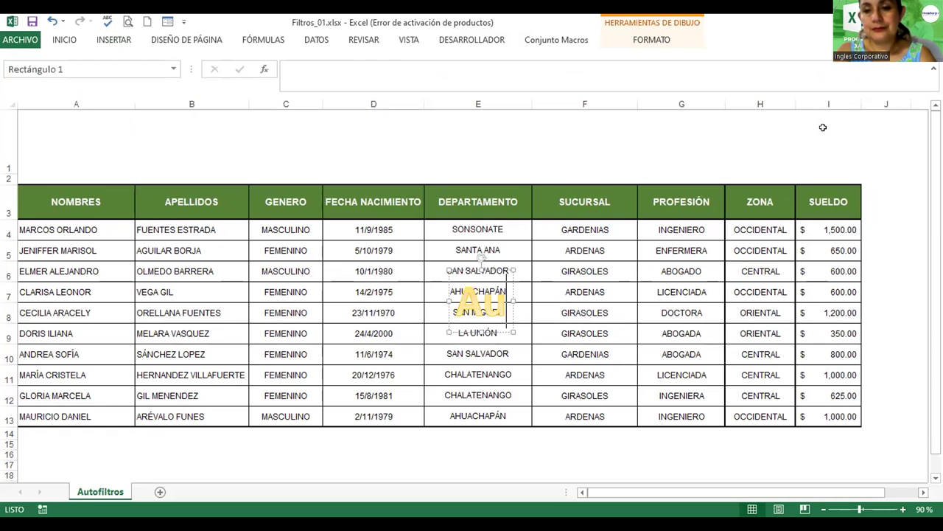
pyautogui.write('tofil')
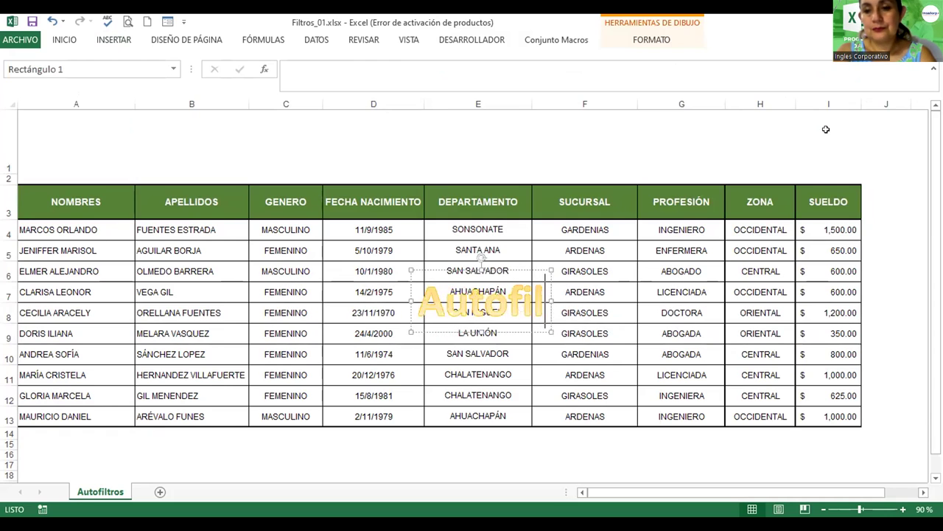
pyautogui.write('tros')
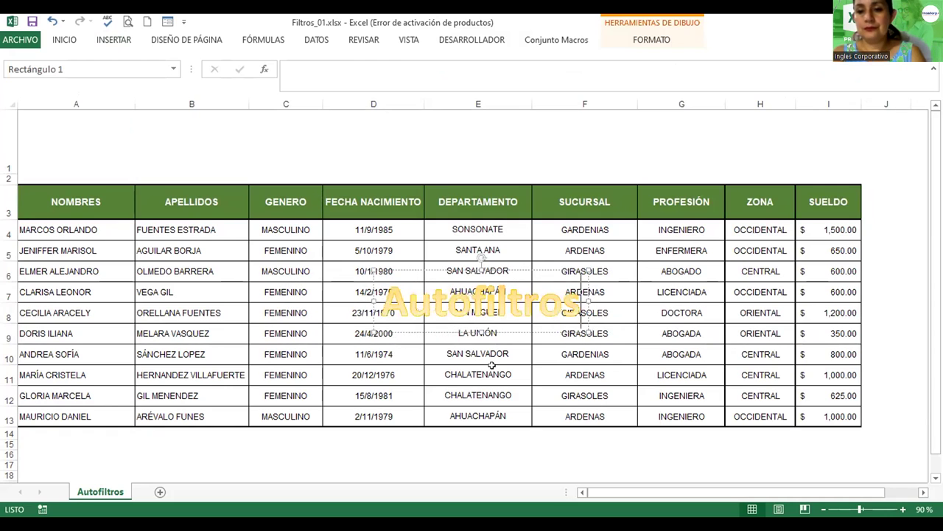
pyautogui.moveTo(471, 306); pyautogui.dragTo(353, 146)
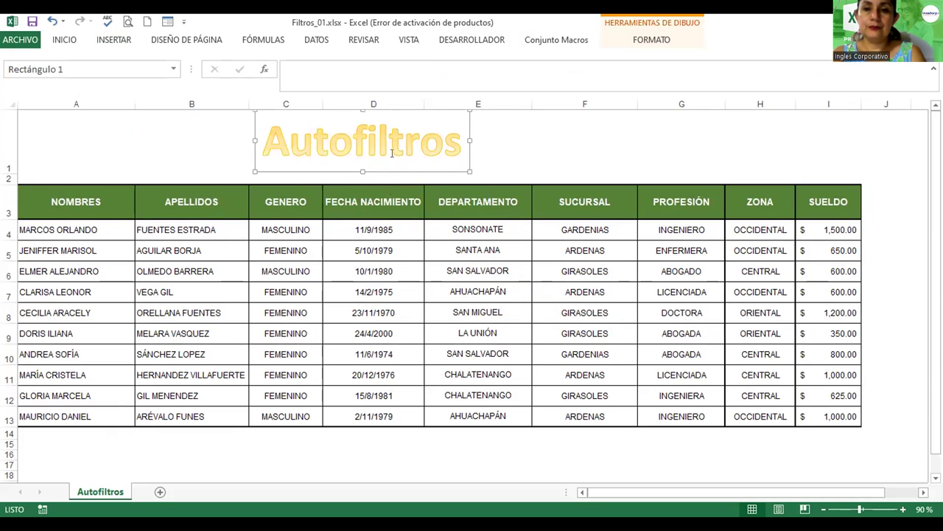
# Step: Extend the WordArt text to 'Autofiltros - Base de Datos-' and deselect it
pyautogui.click(458, 136)
pyautogui.write('-  Base de d')
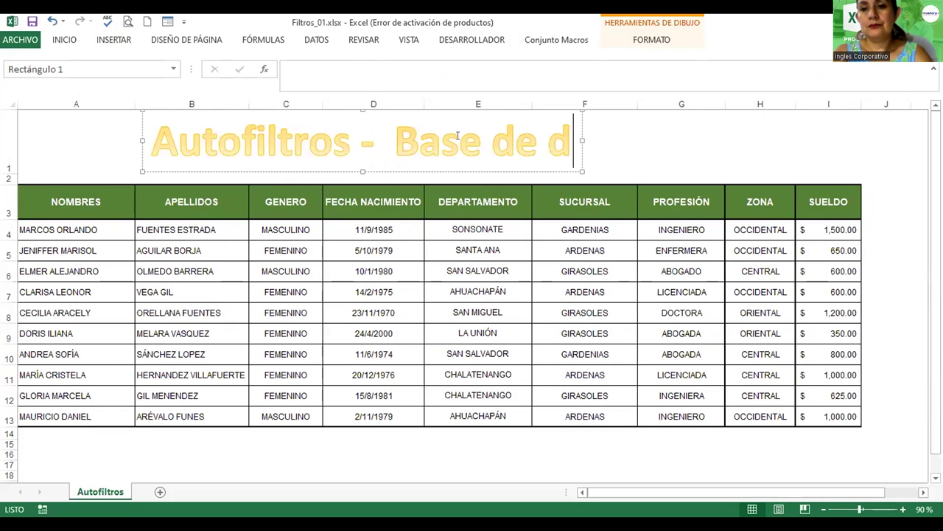
pyautogui.press('BackSpace')
pyautogui.write('Datos')
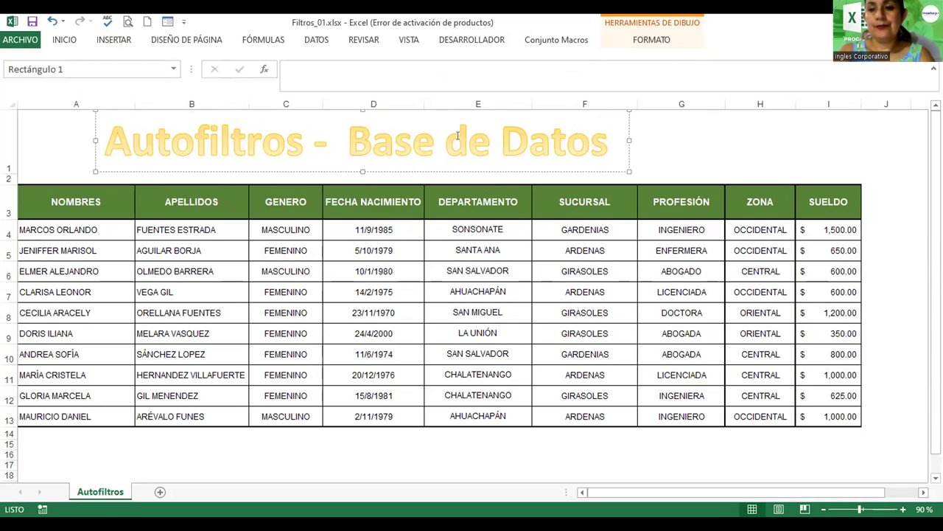
pyautogui.press('BackSpace')
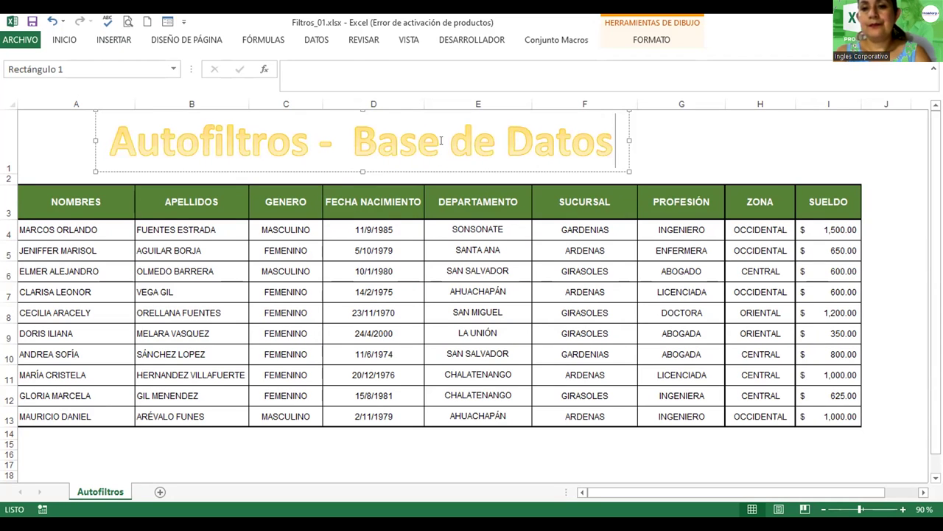
pyautogui.write('-')
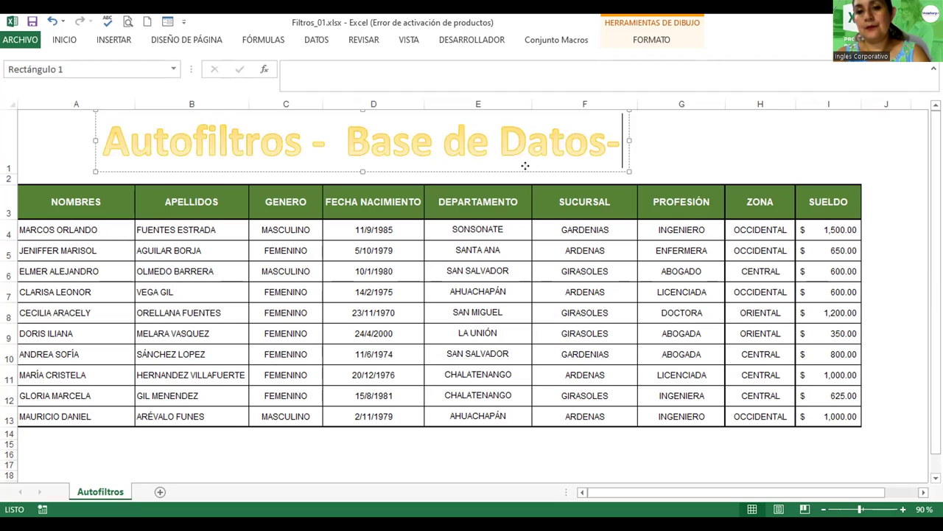
pyautogui.click(525, 174)
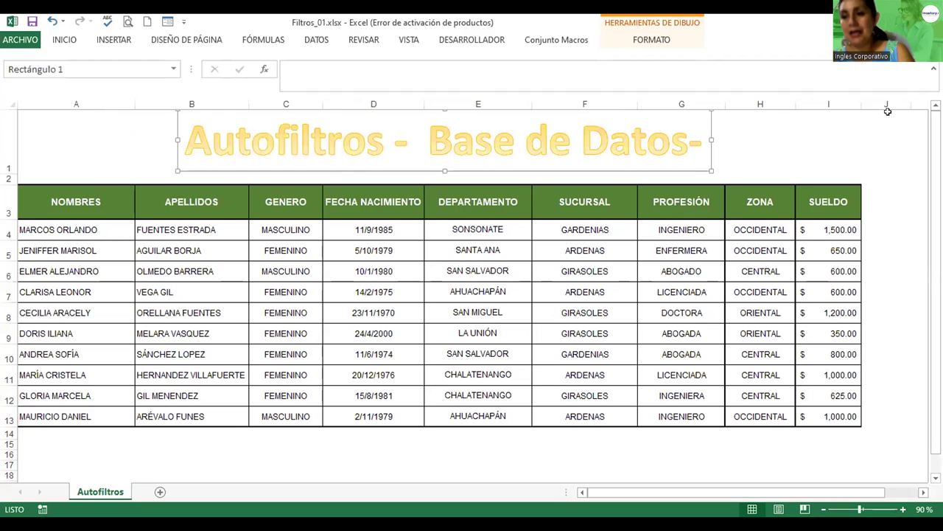
pyautogui.click(285, 264)
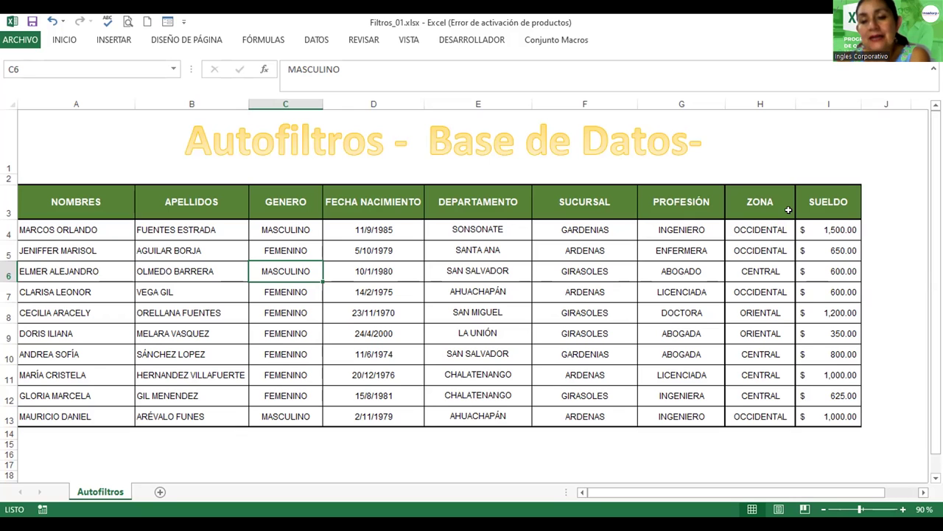
# Step: Select a cell inside the employee table and show the INICIO ribbon commands
pyautogui.click(474, 273)
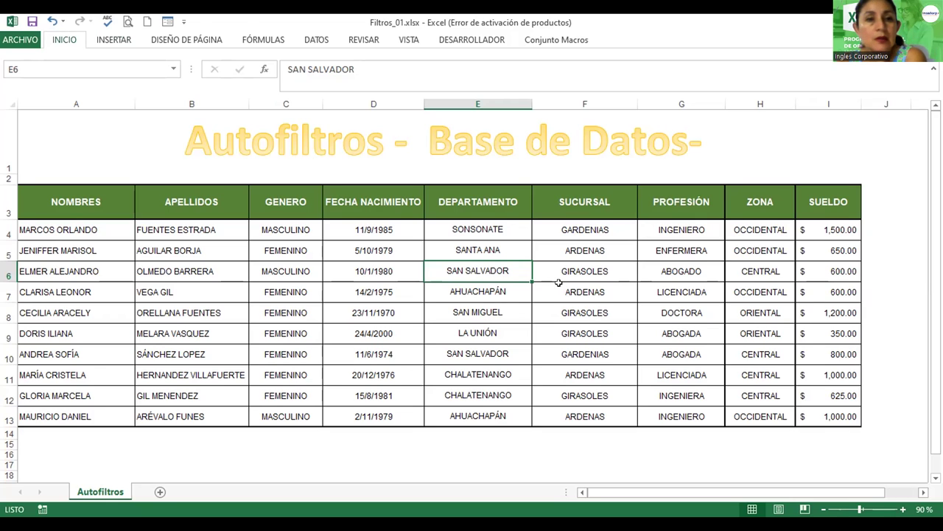
pyautogui.press('Down')
pyautogui.press('Right')
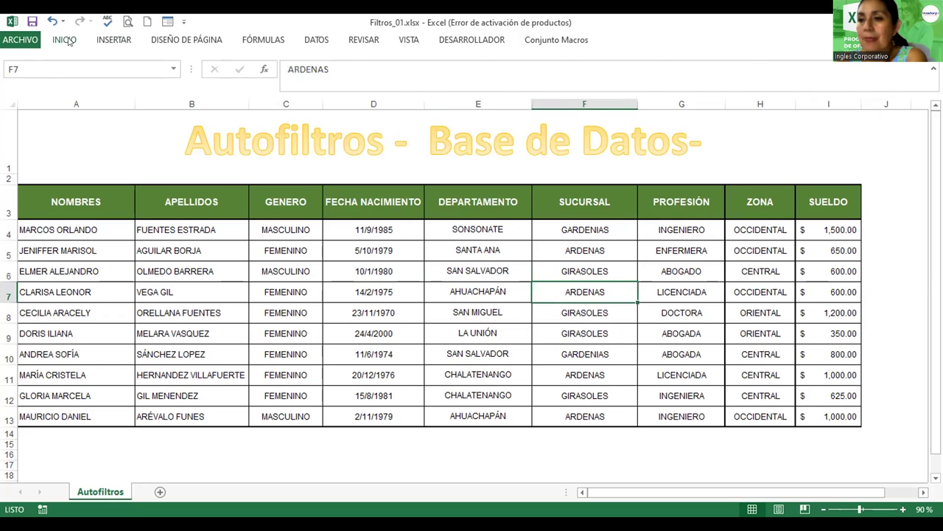
pyautogui.click(66, 40)
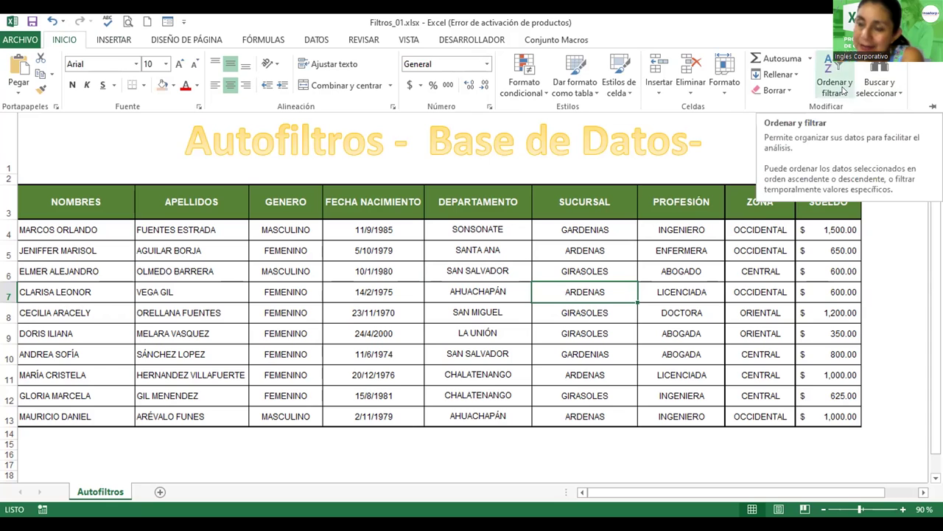
# Step: Apply Filtro from Ordenar y filtrar, adding filter buttons to headers NOMBRES through SUELDO
pyautogui.click(843, 90)
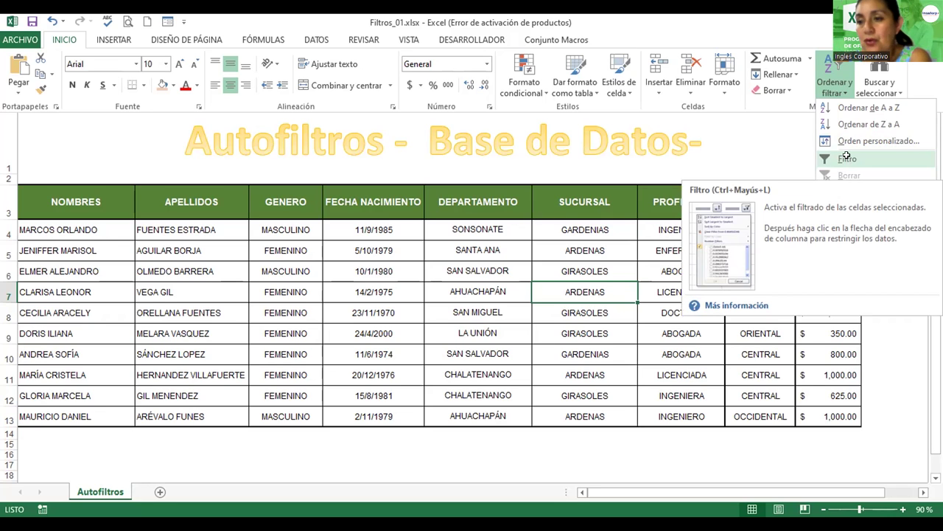
pyautogui.click(847, 157)
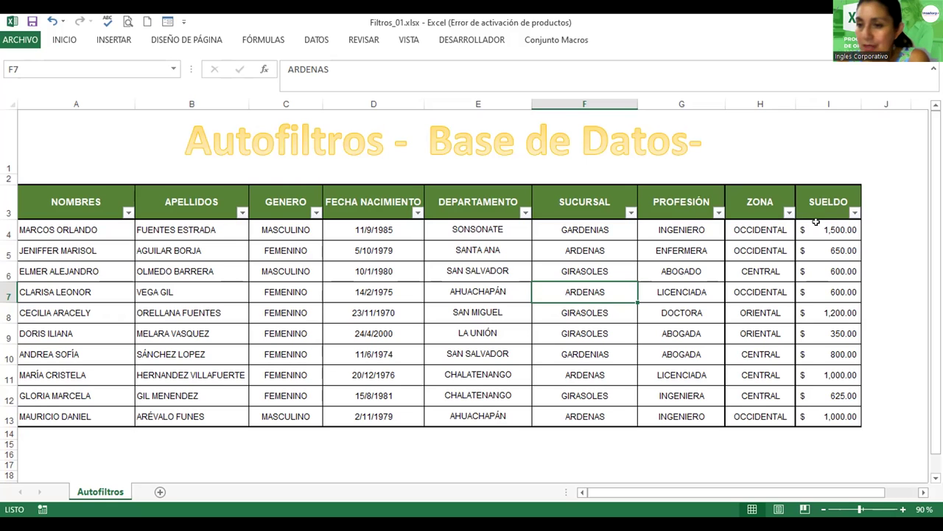
# Step: Filter the ZONA column to OCCIDENTAL only, leaving 4 of 10 records visible
pyautogui.click(789, 213)
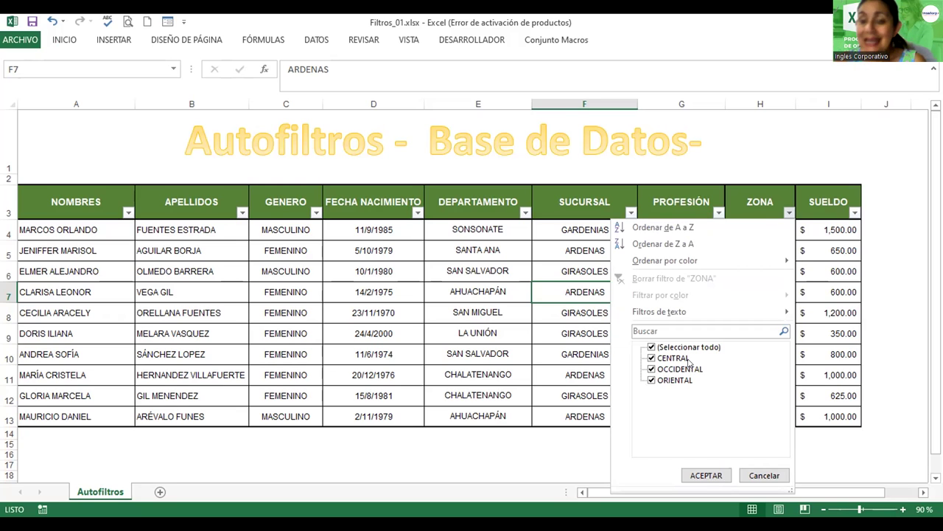
pyautogui.click(652, 346)
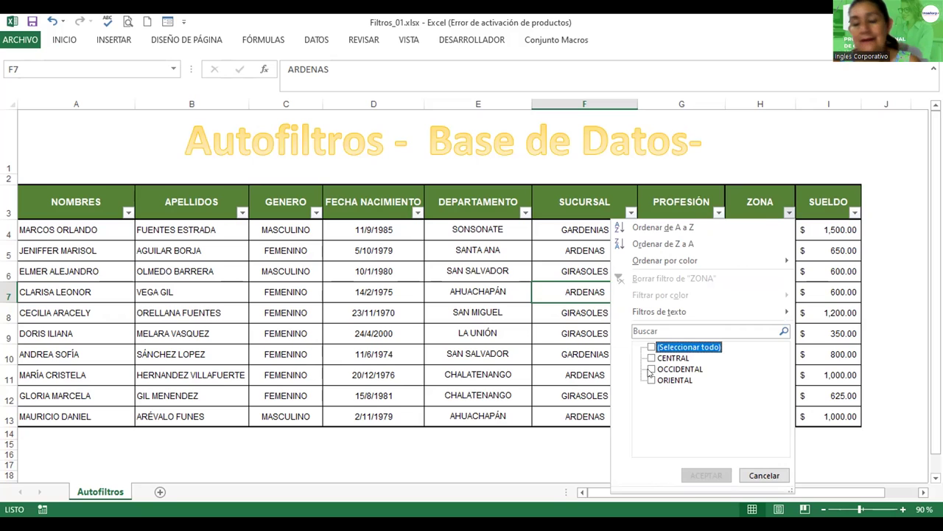
pyautogui.click(650, 369)
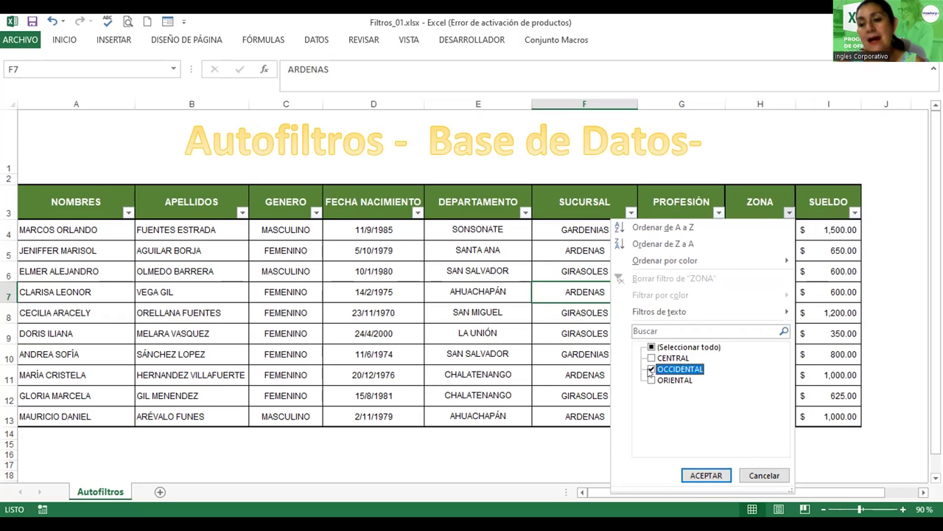
pyautogui.click(699, 474)
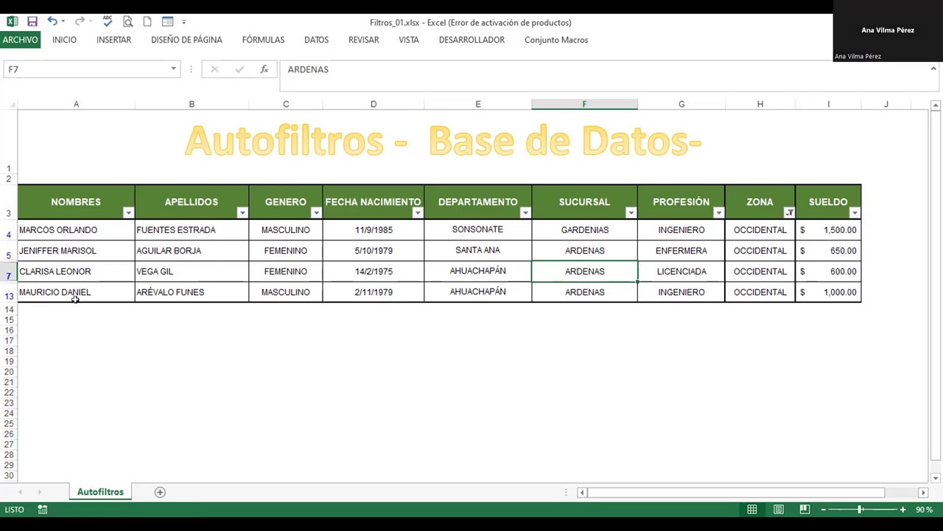
# Step: Undo the ZONA filter and turn off the autofilters so all ten rows show again
pyautogui.hotkey('ctrl', 'z')
pyautogui.hotkey('ctrl', 'shift', 'l')
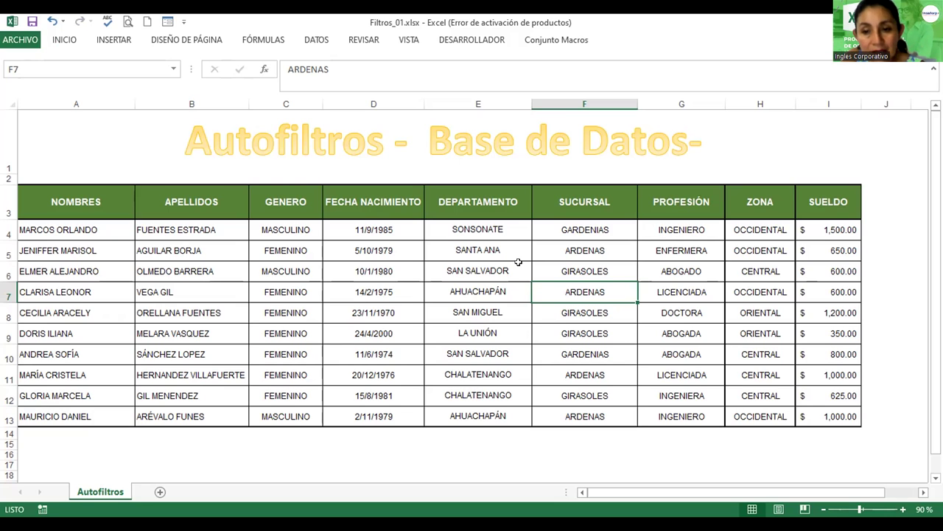
pyautogui.click(461, 283)
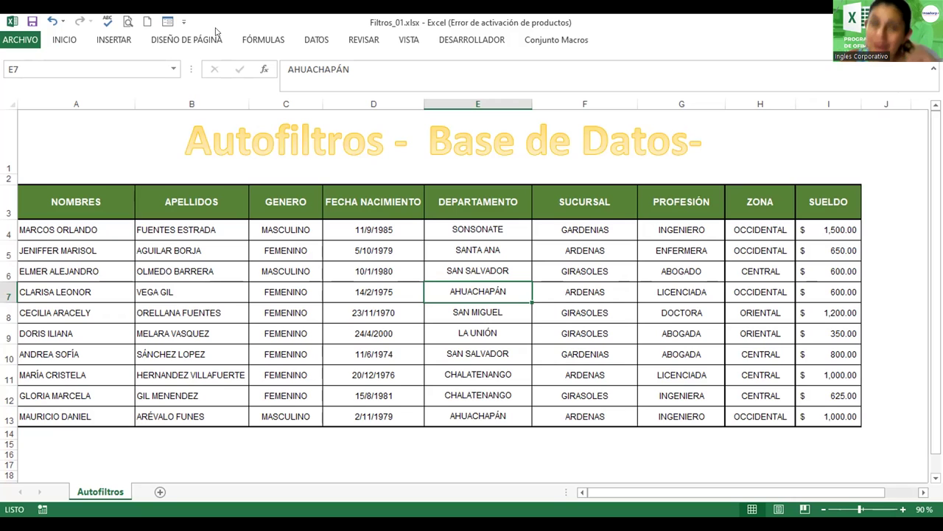
pyautogui.click(65, 39)
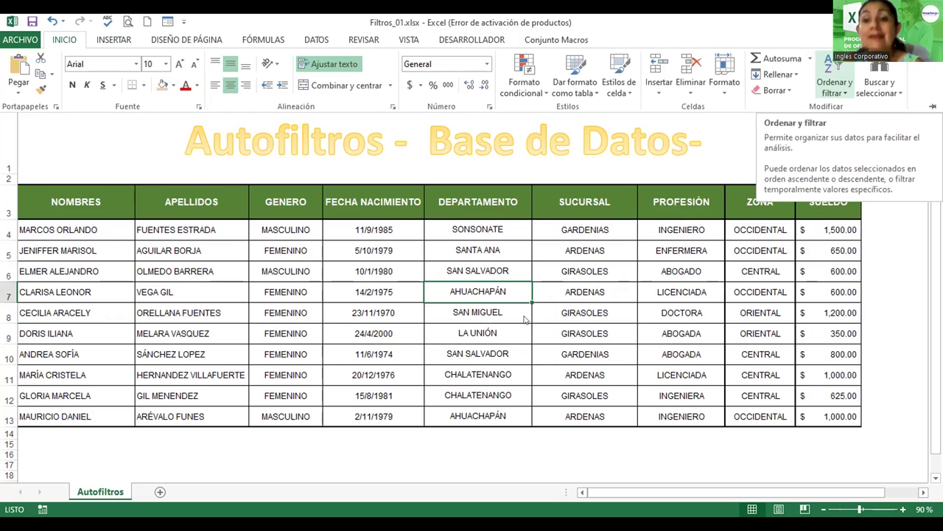
pyautogui.click(237, 312)
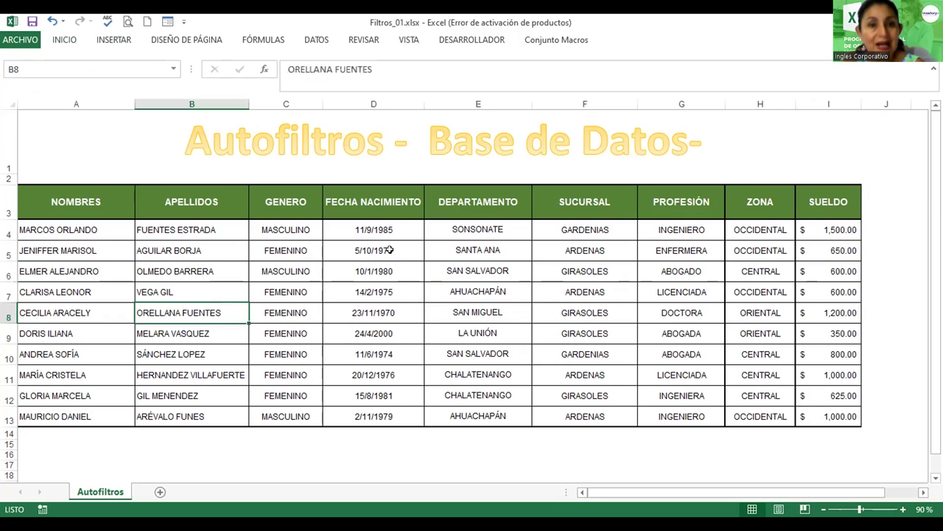
pyautogui.click(389, 250)
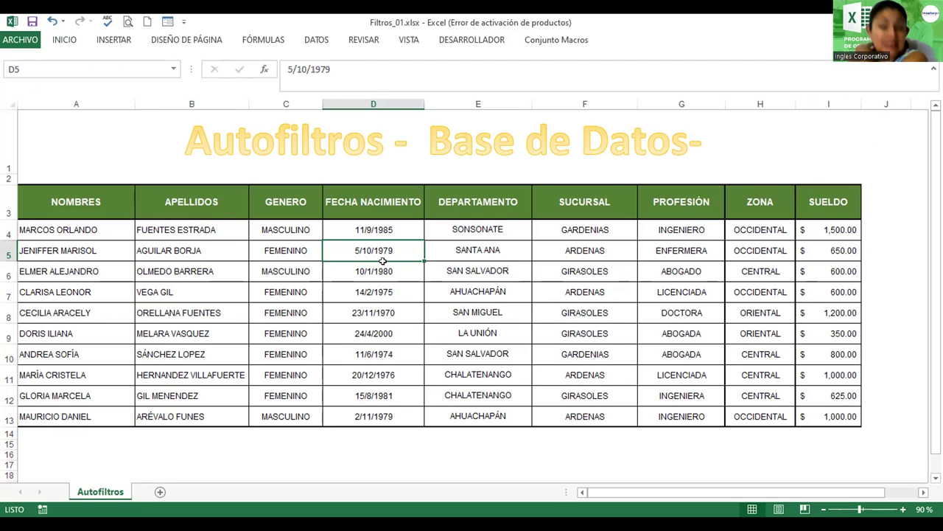
pyautogui.click(389, 205)
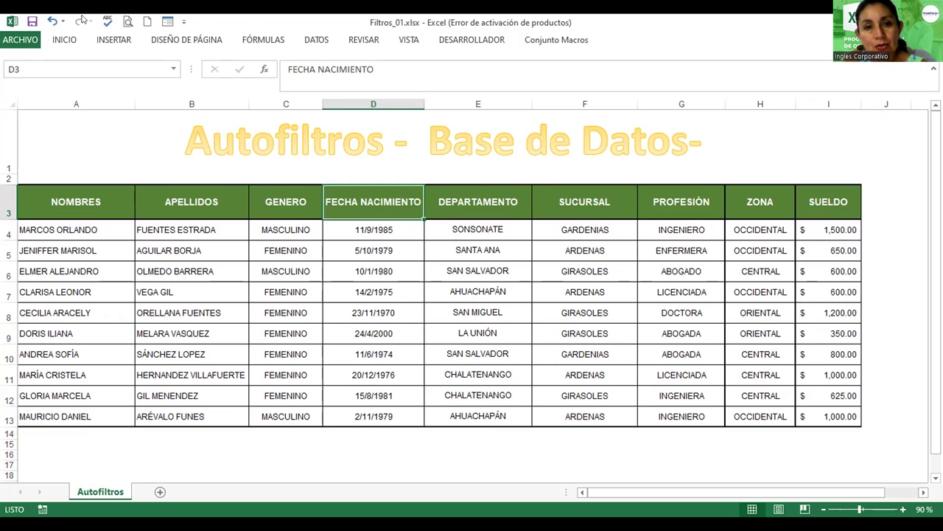
# Step: Re-enable the header filter arrows with Ordenar y filtrar > Filtro on INICIO
pyautogui.click(69, 43)
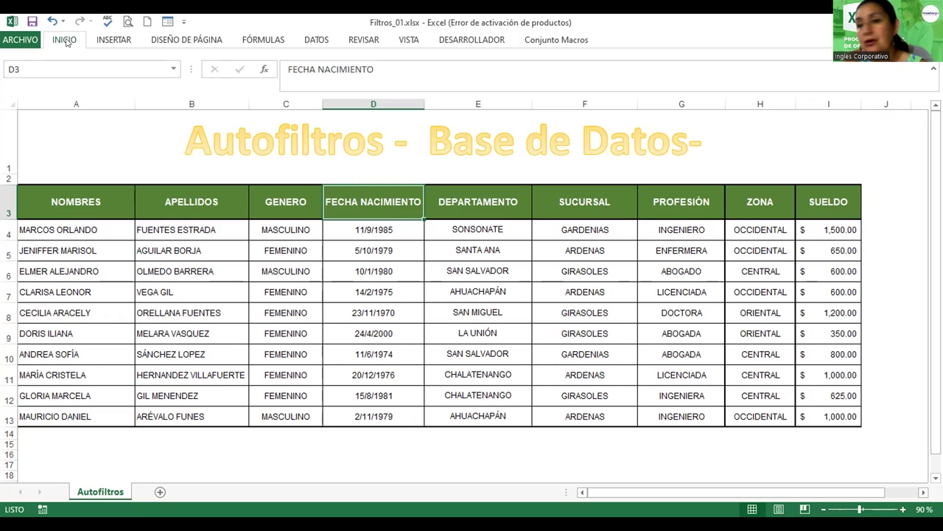
pyautogui.click(846, 94)
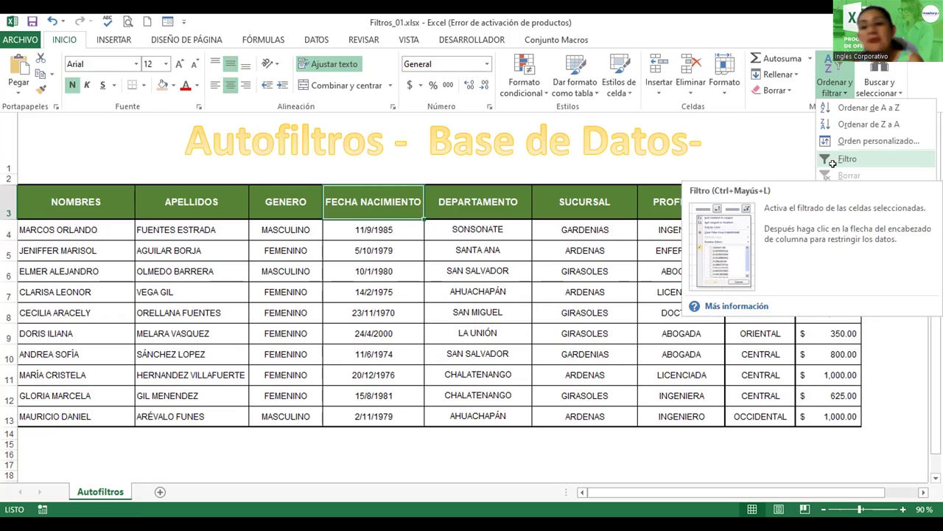
pyautogui.click(846, 159)
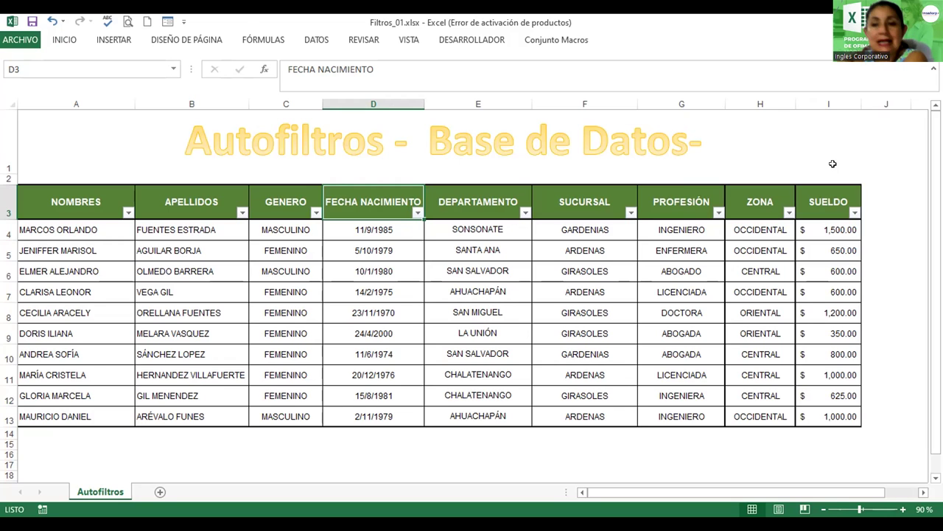
# Step: Sort the table by SUCURSAL from Z to A, then back from A to Z
pyautogui.click(631, 213)
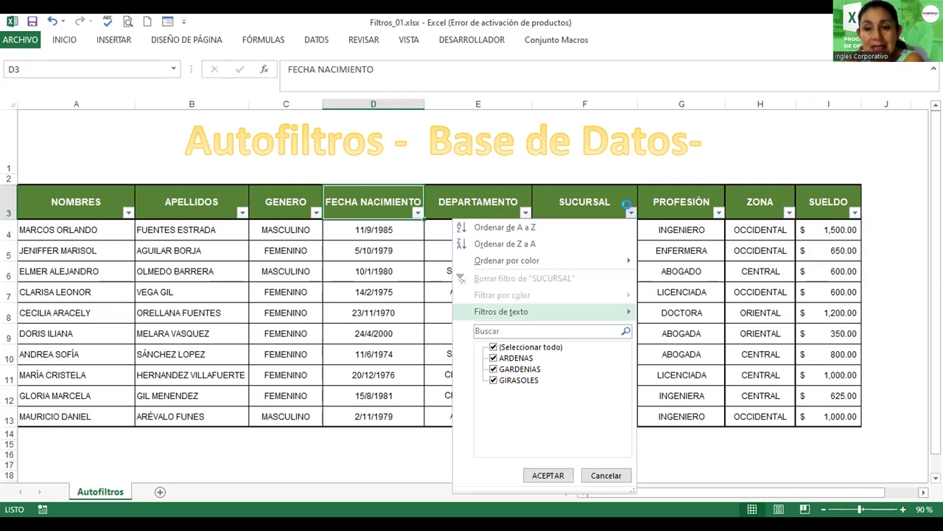
pyautogui.click(505, 243)
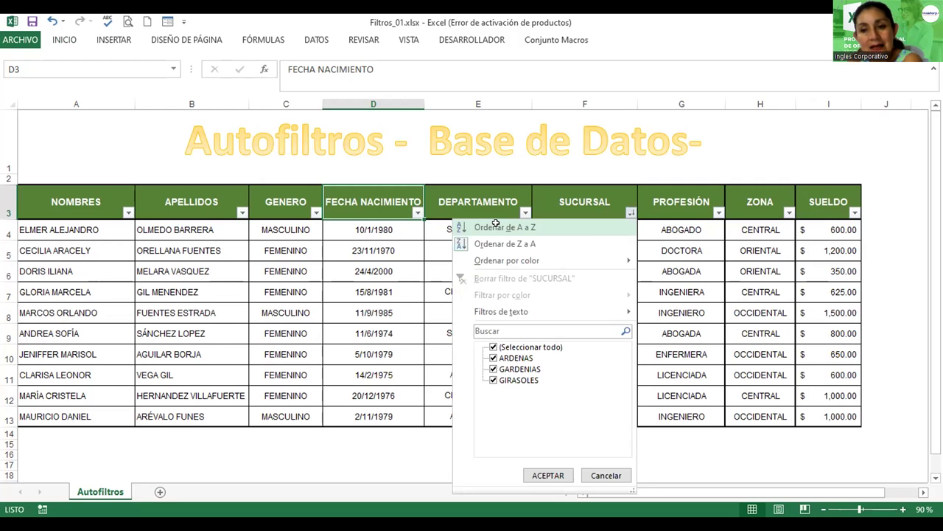
pyautogui.click(495, 226)
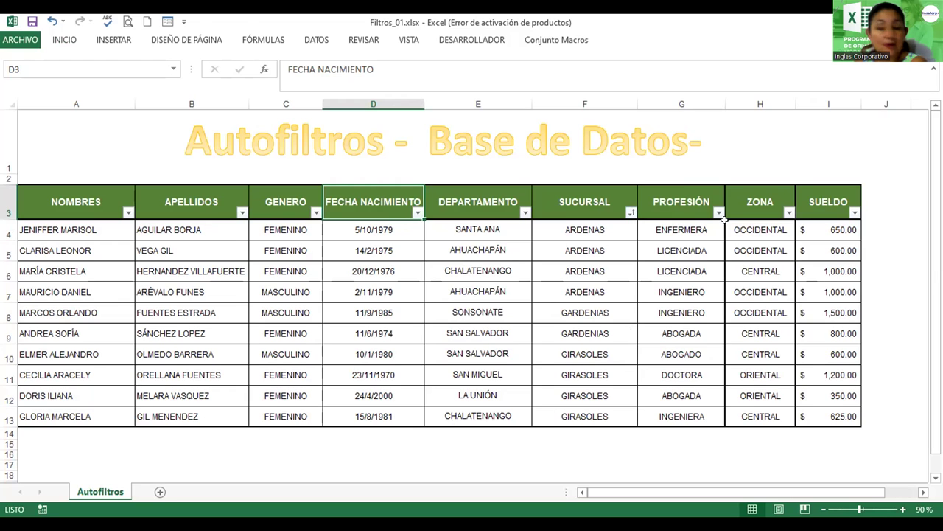
# Step: Set the SUCURSAL filter to show only the GIRASOLES branch
pyautogui.click(630, 212)
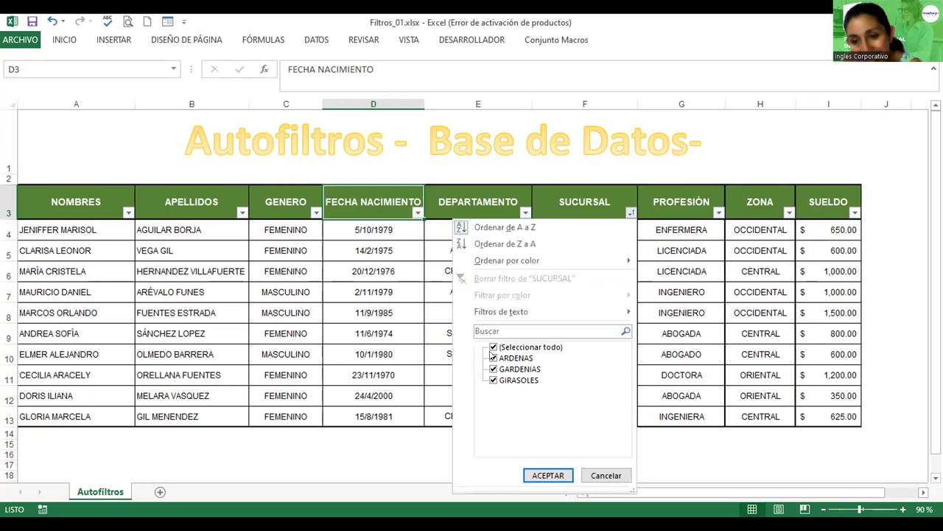
pyautogui.click(493, 347)
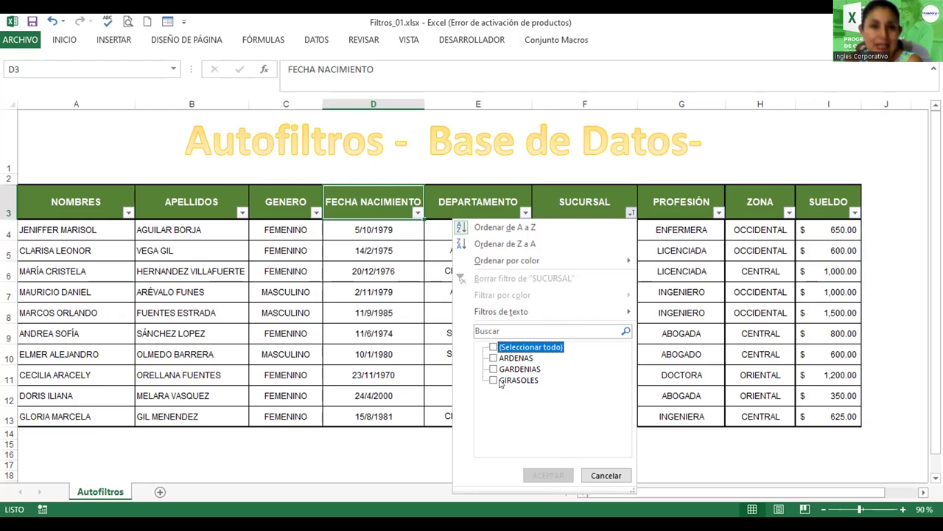
pyautogui.click(500, 381)
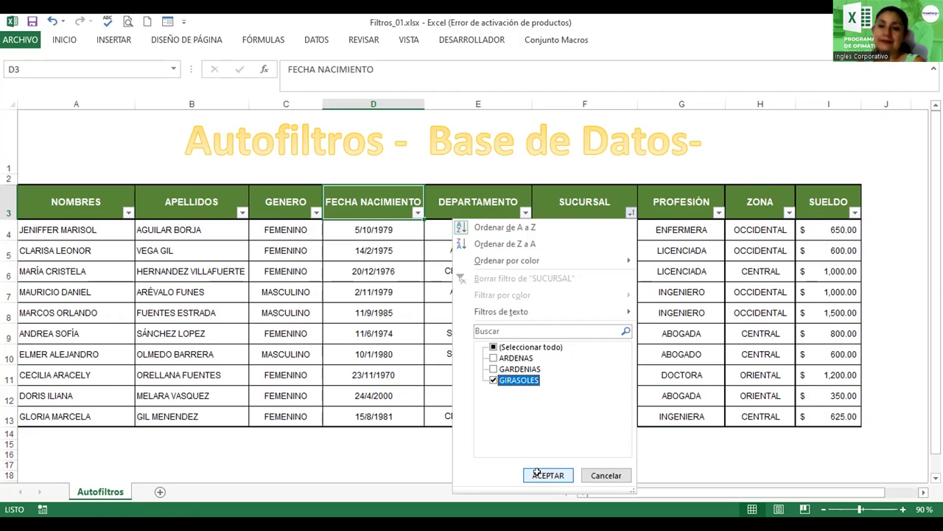
pyautogui.click(538, 472)
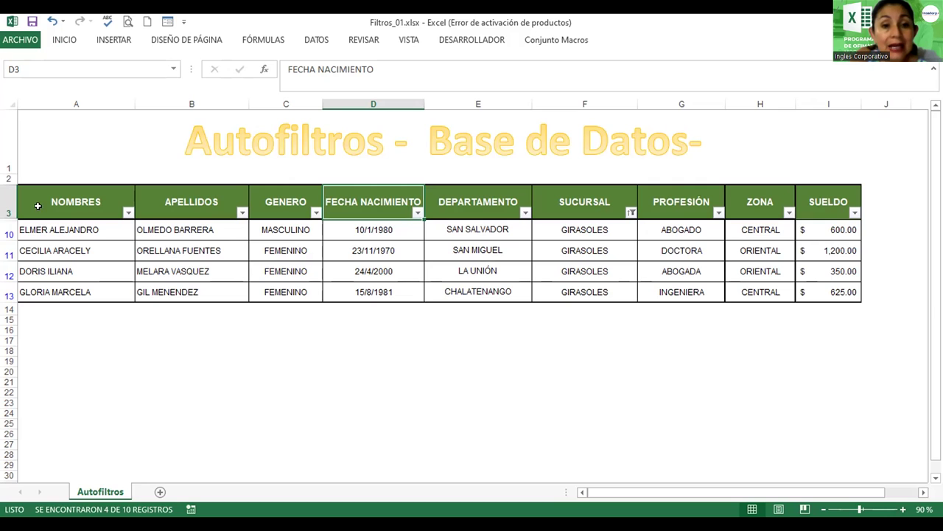
# Step: Copy the filtered table A3:I13 onto a new sheet Hoja1 at C7, then undo the paste
pyautogui.moveTo(53, 213)
pyautogui.mouseDown()
pyautogui.moveTo(445, 290)
pyautogui.moveTo(819, 283)
pyautogui.mouseUp()
pyautogui.hotkey('ctrl', 'c')
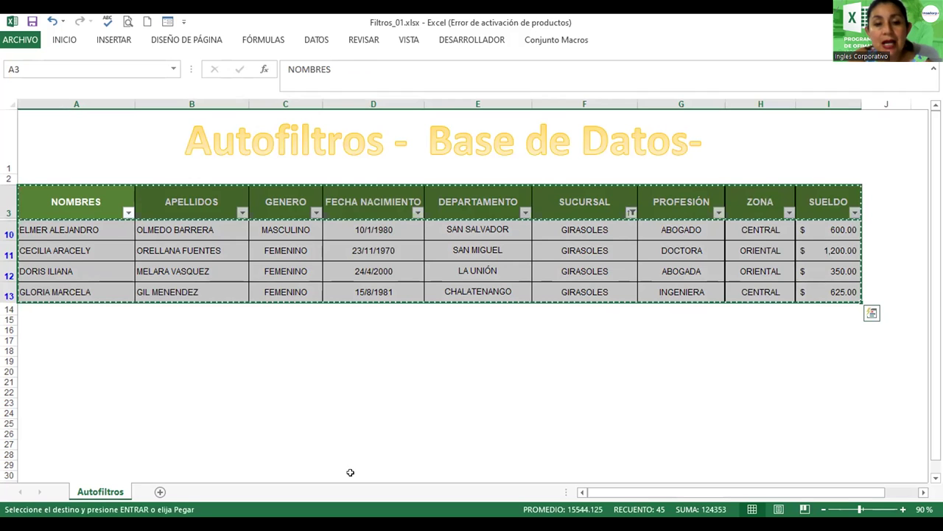
pyautogui.click(159, 492)
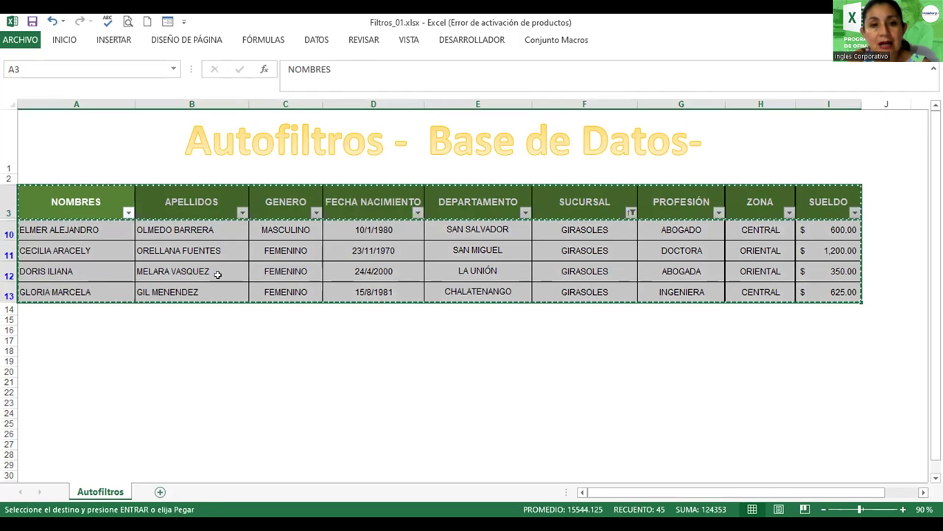
pyautogui.click(138, 185)
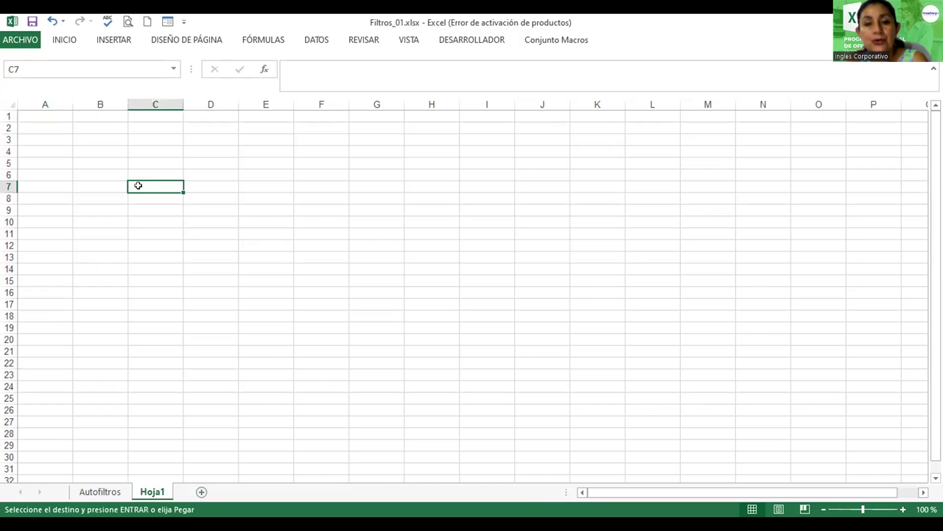
pyautogui.hotkey('ctrl', 'v')
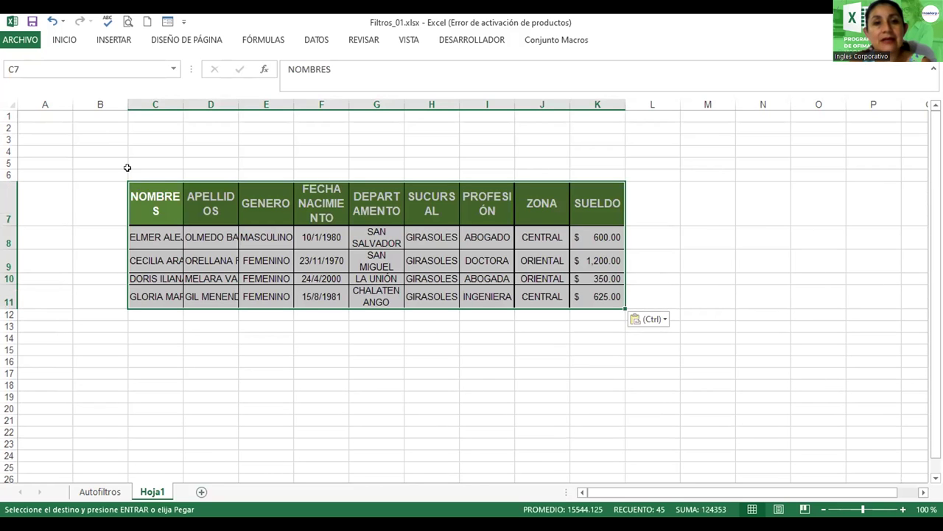
pyautogui.hotkey('ctrl', 'z')
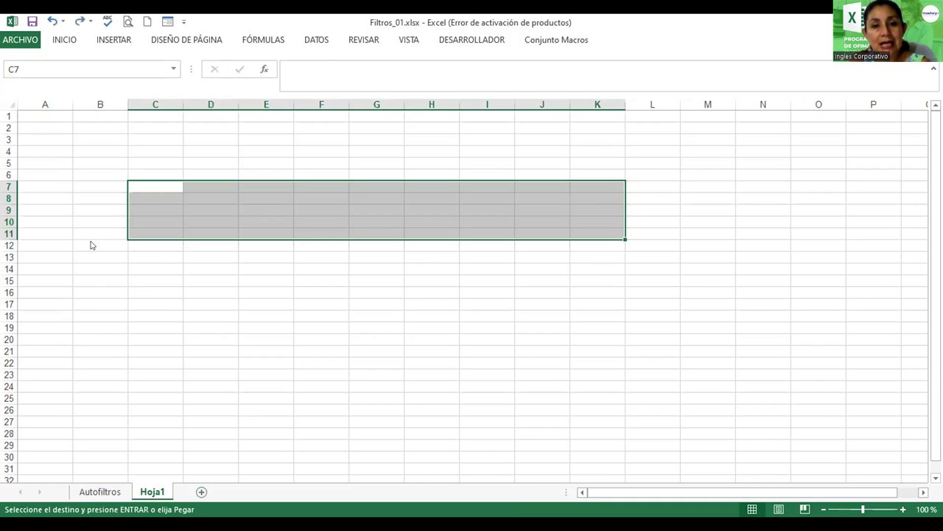
# Step: Paste the copied table on Hoja1 as a picture and nudge it up toward B4
pyautogui.click(50, 22)
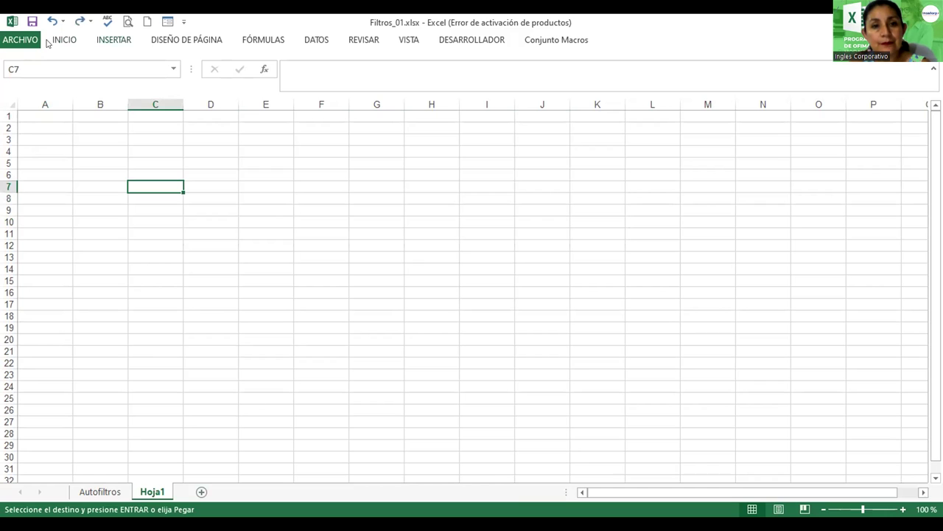
pyautogui.click(50, 34)
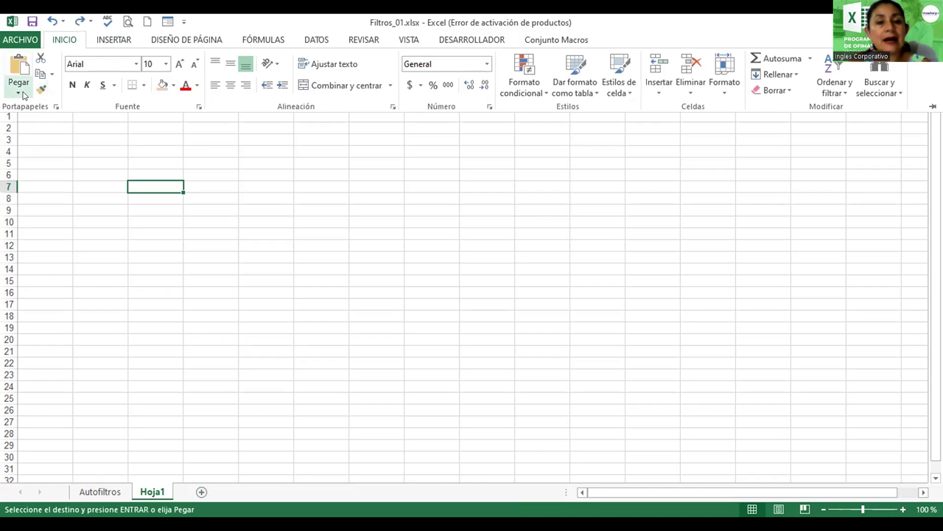
pyautogui.click(24, 95)
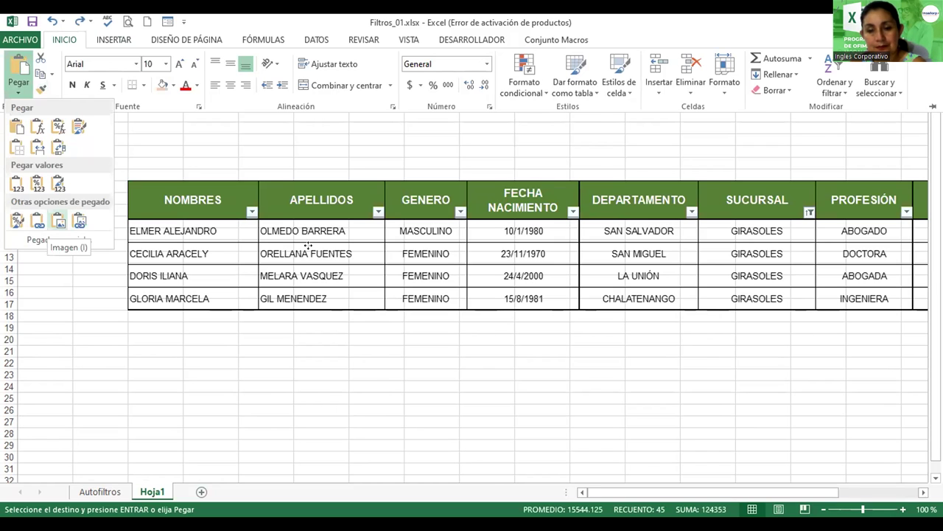
pyautogui.press('i')
pyautogui.moveTo(237, 219); pyautogui.dragTo(238, 214)
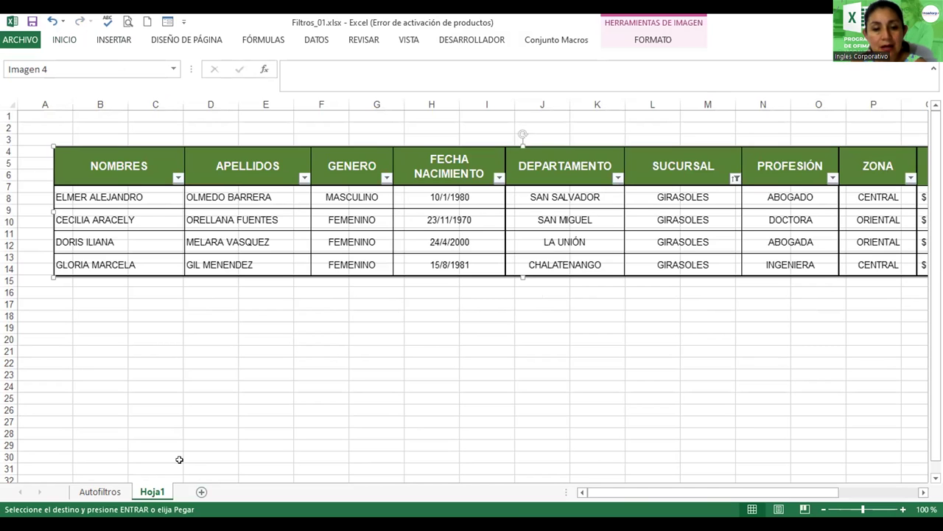
# Step: Return to the Autofiltros sheet, cancel the copy marquee, and select cell F10
pyautogui.click(90, 492)
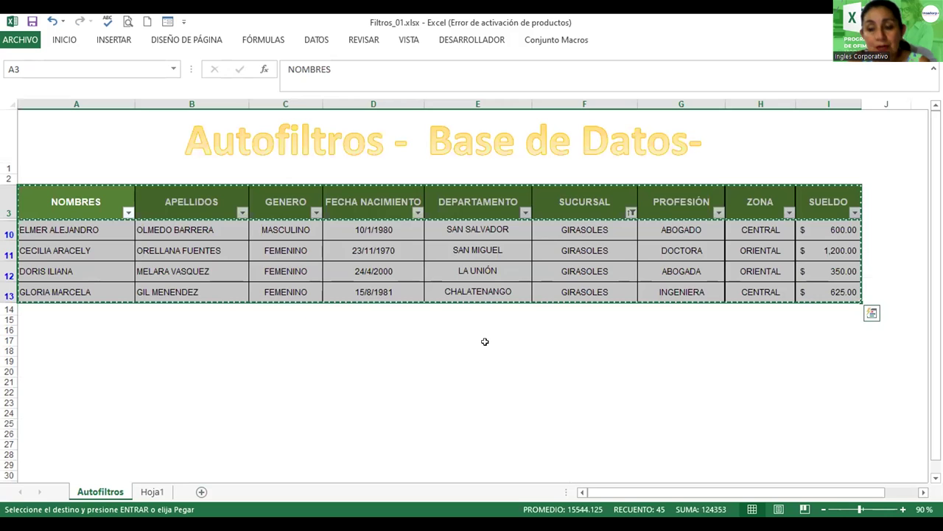
pyautogui.press('Escape')
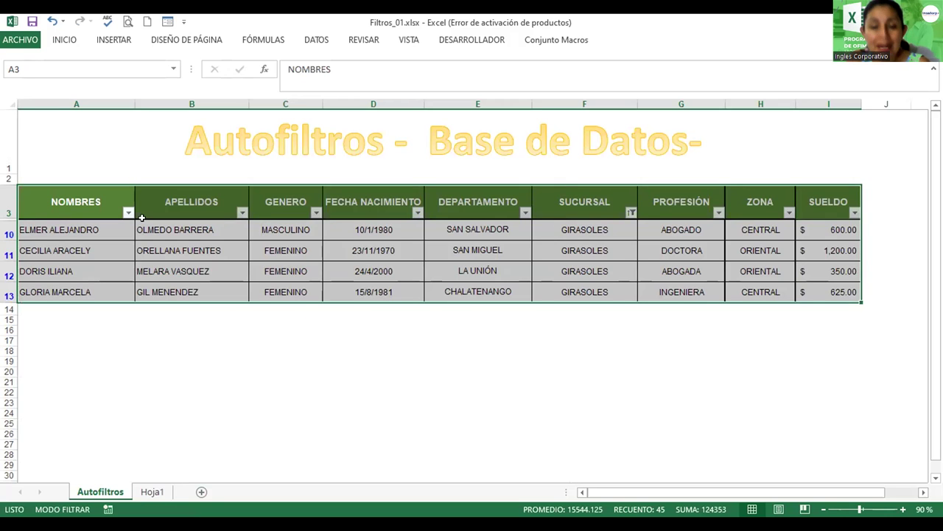
pyautogui.click(560, 229)
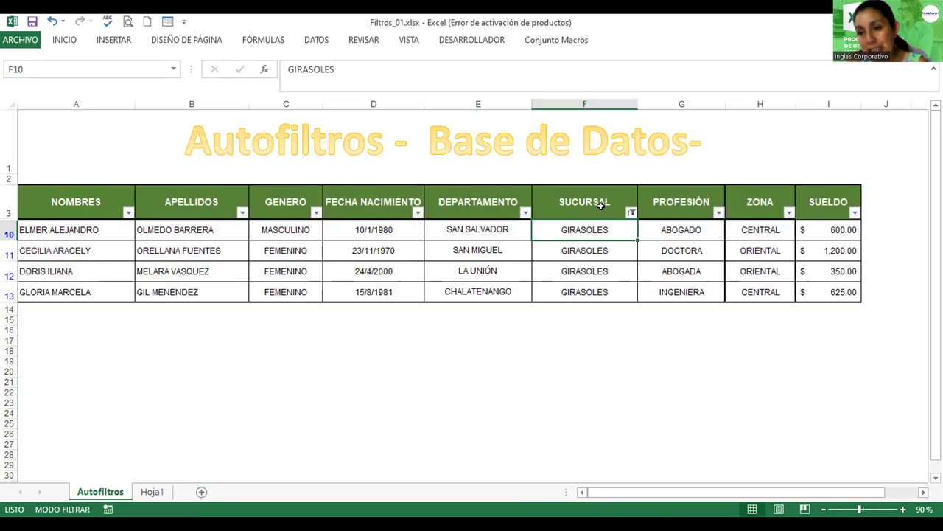
pyautogui.moveTo(631, 213)
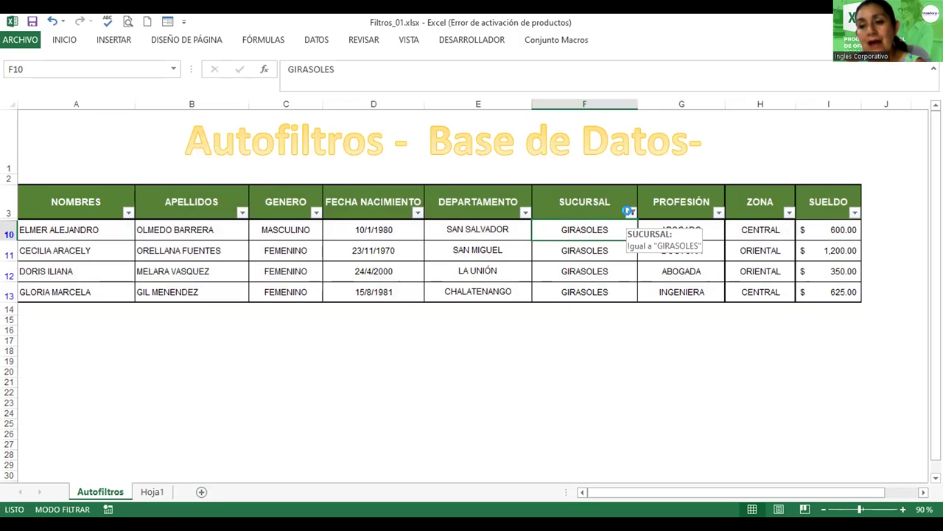
# Step: Clear the SUCURSAL filter so rows from all branches show again
pyautogui.click(631, 213)
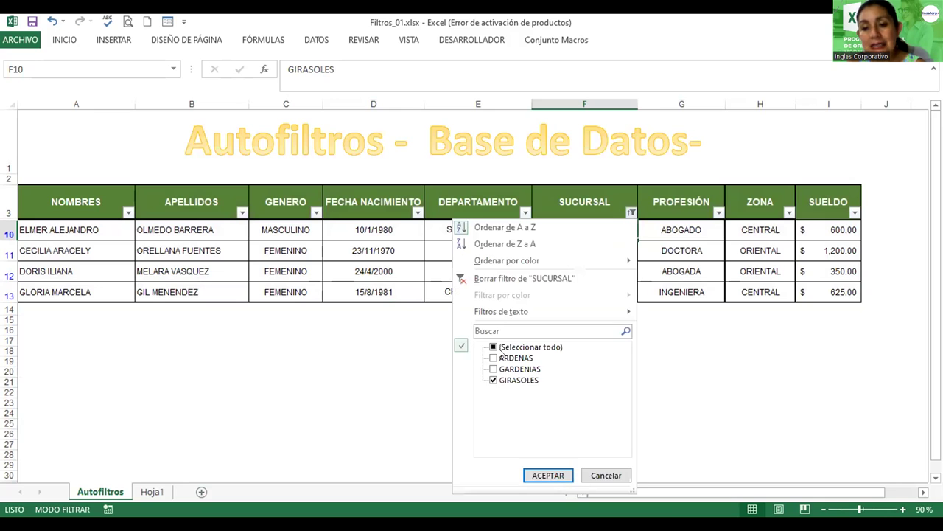
pyautogui.click(493, 347)
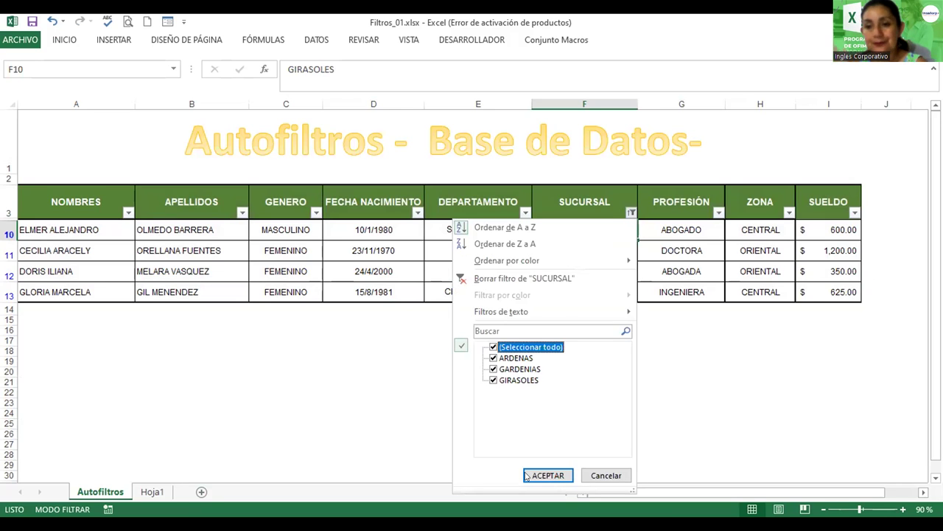
pyautogui.click(548, 476)
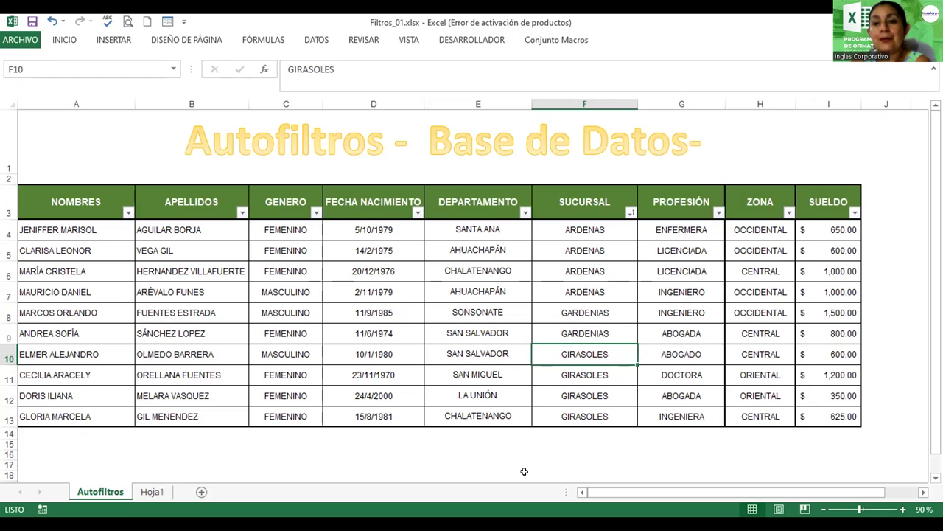
# Step: Filter DEPARTAMENTO to AHUACHAPÁN and LA UNIÓN, leaving 3 of 10 records
pyautogui.click(525, 214)
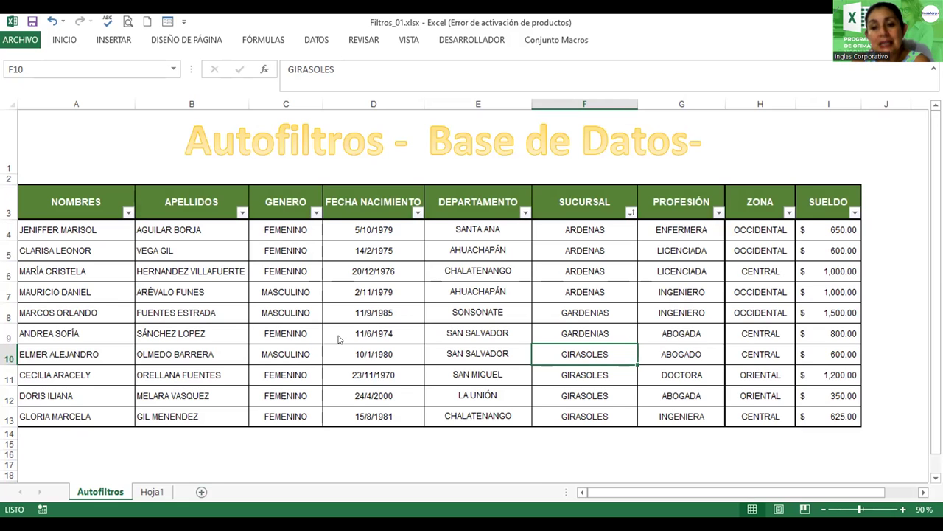
pyautogui.click(388, 348)
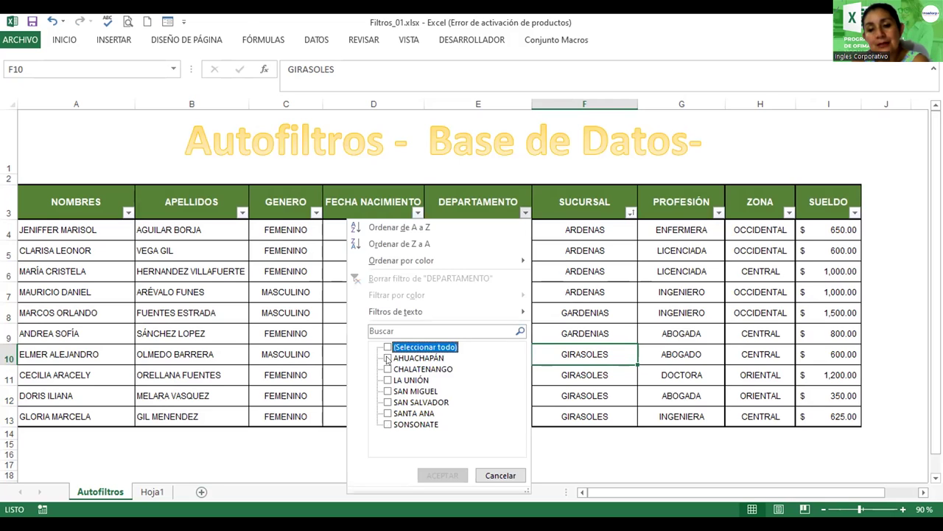
pyautogui.click(388, 358)
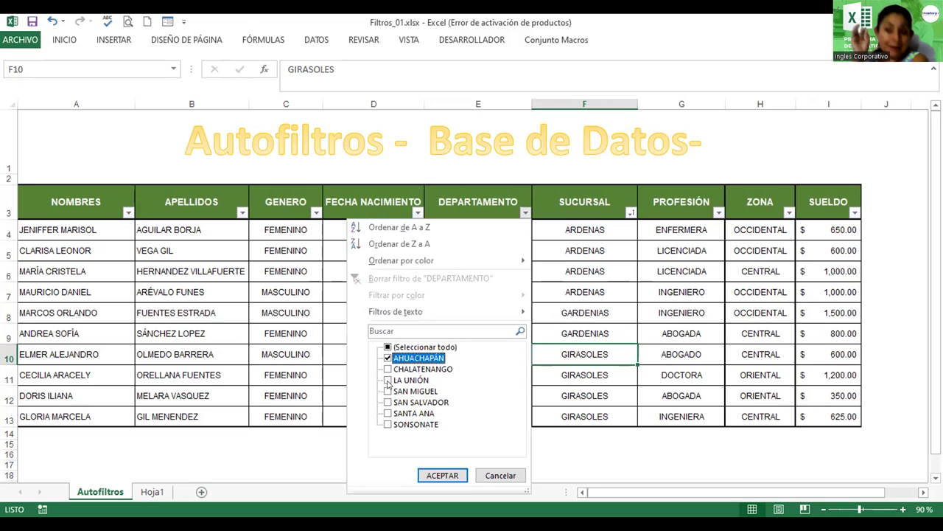
pyautogui.click(388, 380)
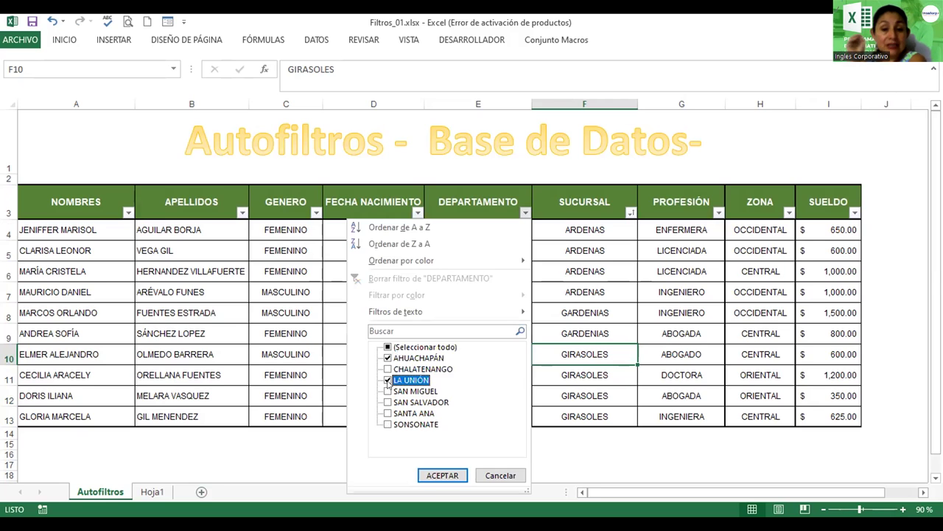
pyautogui.click(449, 476)
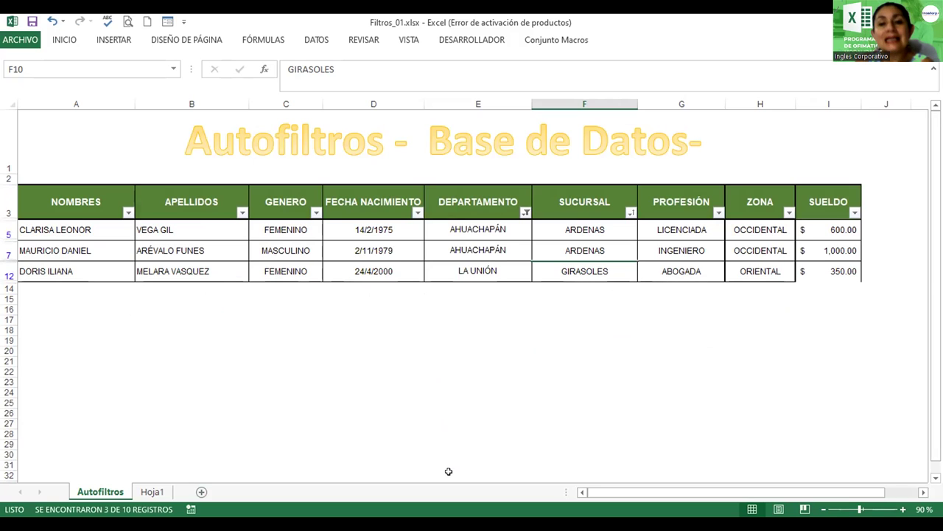
# Step: Filter the GENERO column to FEMENINO only, leaving 2 of 10 records
pyautogui.click(316, 212)
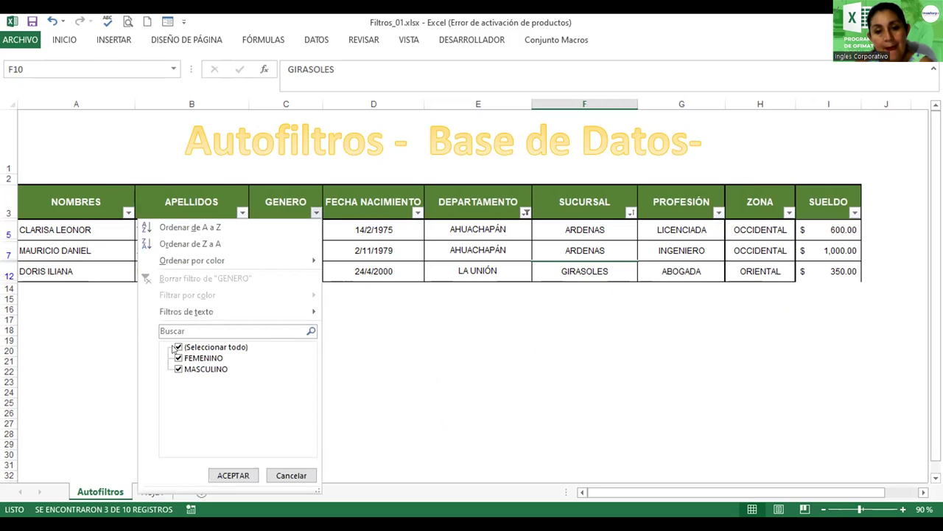
pyautogui.click(177, 347)
pyautogui.click(179, 357)
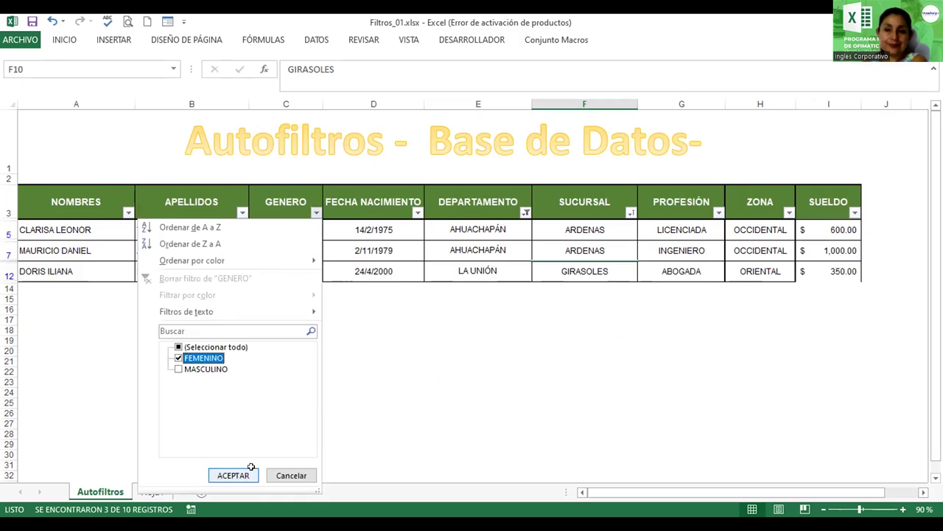
pyautogui.click(233, 474)
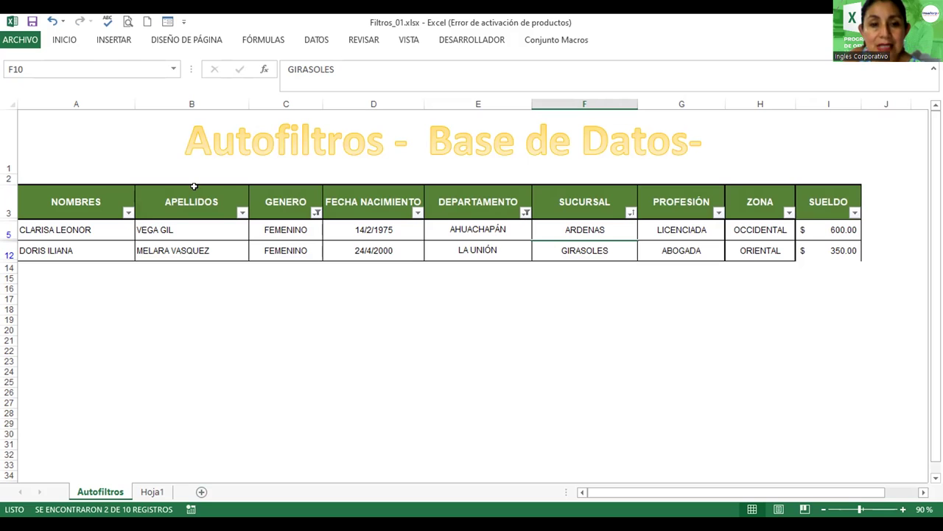
# Step: Copy the filtered table and switch to the Hoja1 sheet
pyautogui.moveTo(83, 197); pyautogui.dragTo(820, 252)
pyautogui.hotkey('ctrl', 'c')
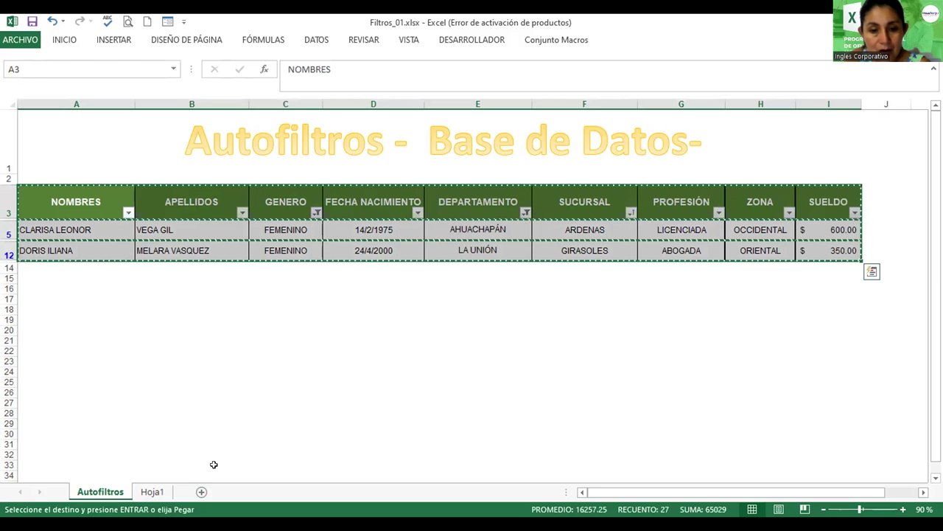
pyautogui.hotkey('ctrl', 'pagedown')
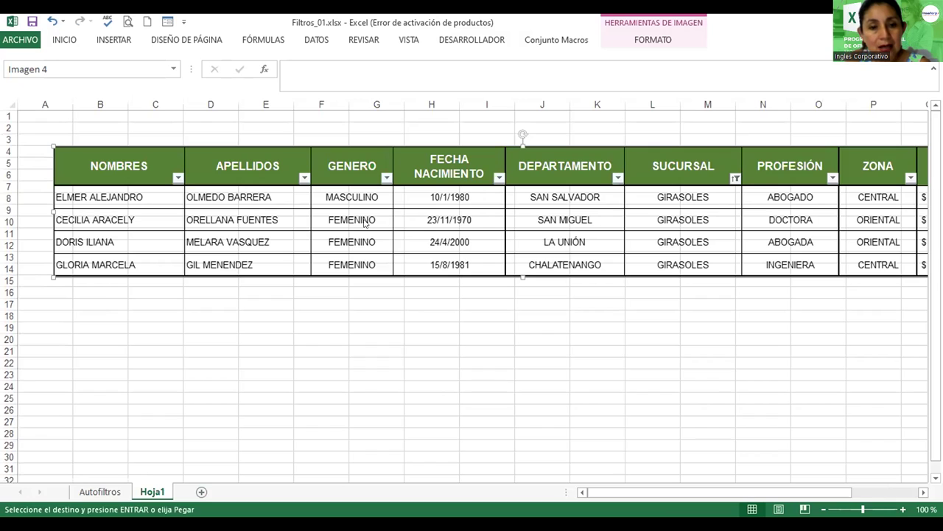
# Step: Paste the copied table at B18 with Mantener ancho de columnas de origen
pyautogui.click(106, 309)
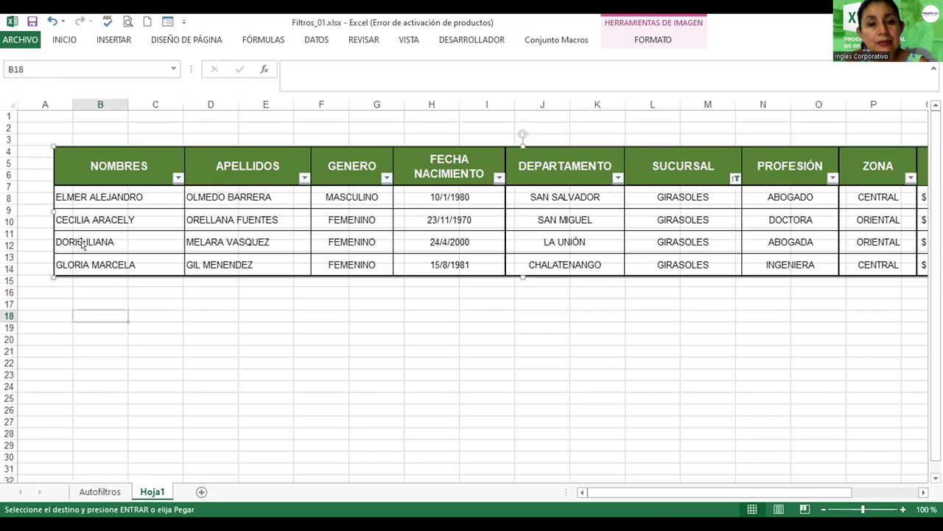
pyautogui.click(59, 40)
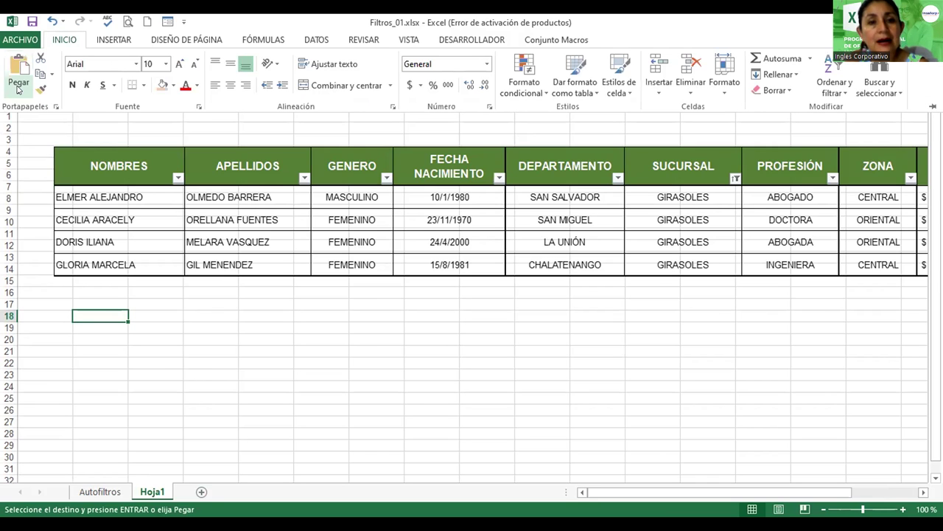
pyautogui.click(18, 89)
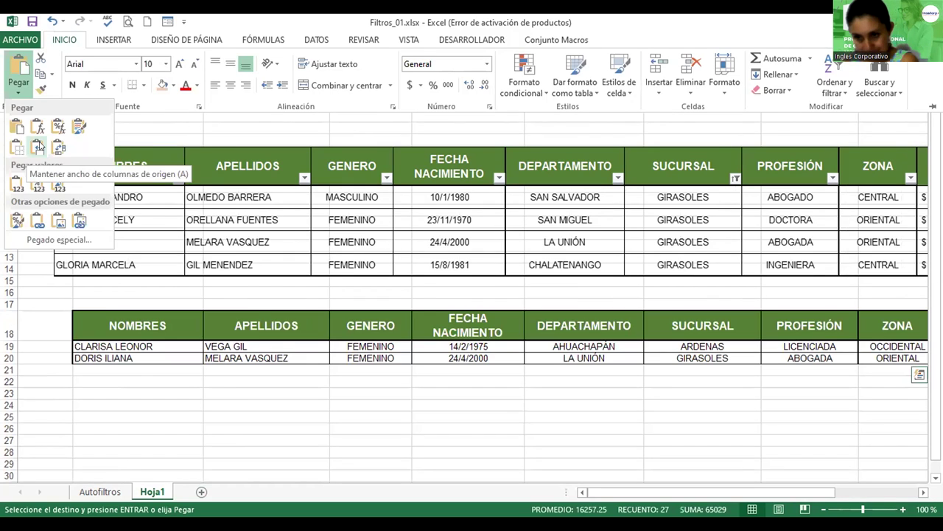
pyautogui.click(38, 147)
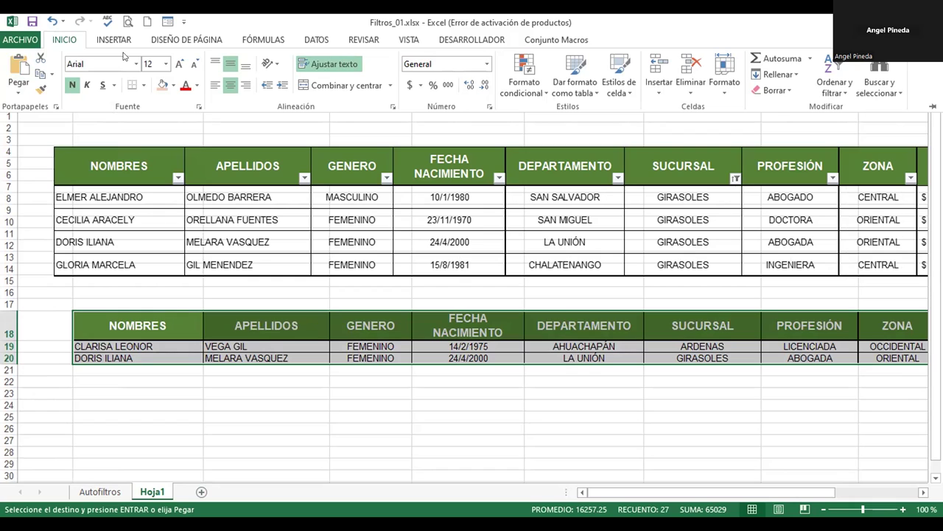
# Step: Reopen the paste options, close them without changes, and collapse the ribbon
pyautogui.click(9, 94)
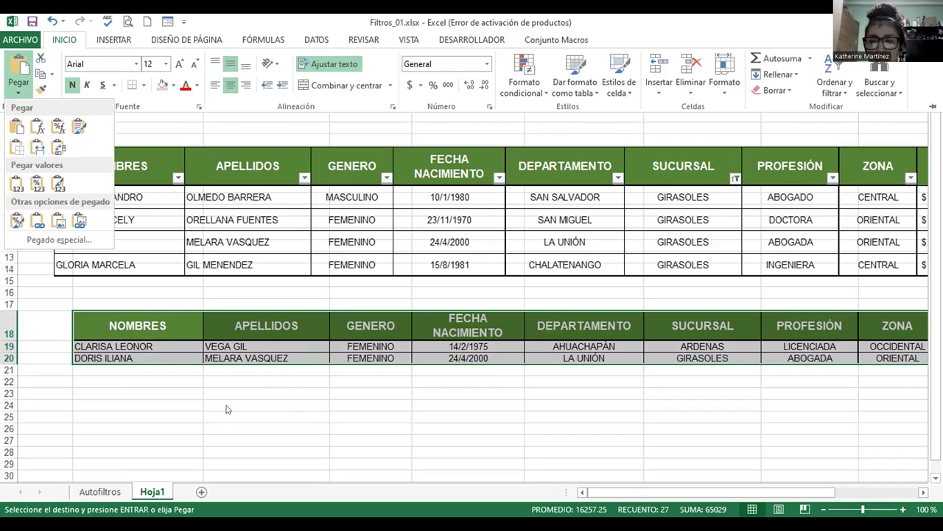
pyautogui.press('Escape')
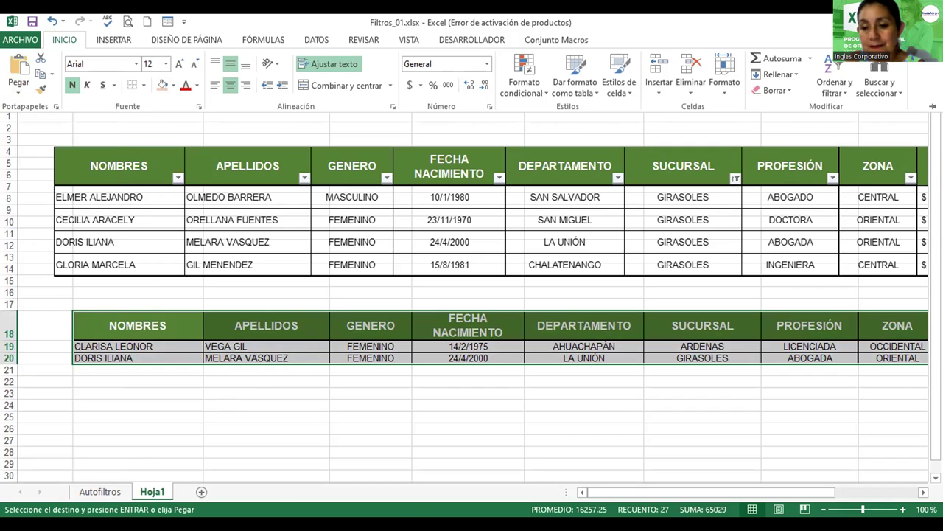
pyautogui.hotkey('ctrl', 'F1')
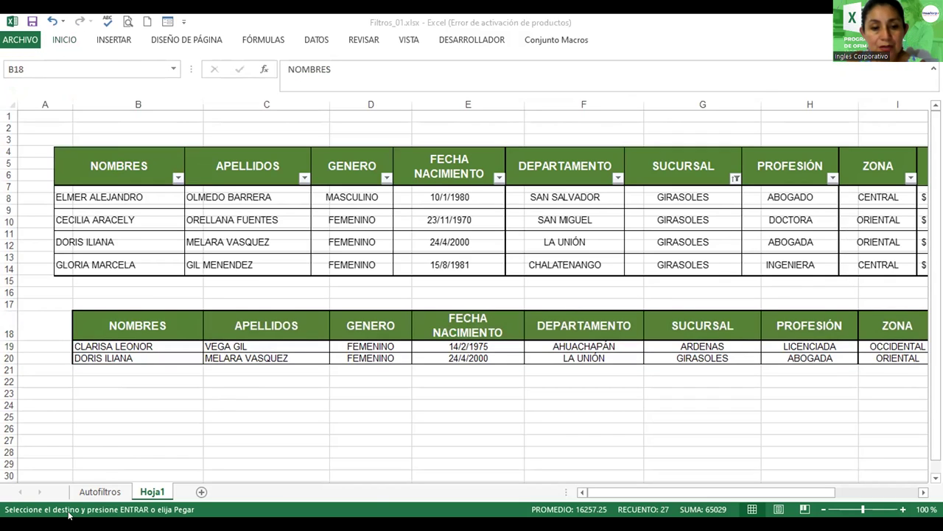
# Step: On the Autofiltros sheet, cancel the pending copy and clear the DEPARTAMENTO filter
pyautogui.click(91, 492)
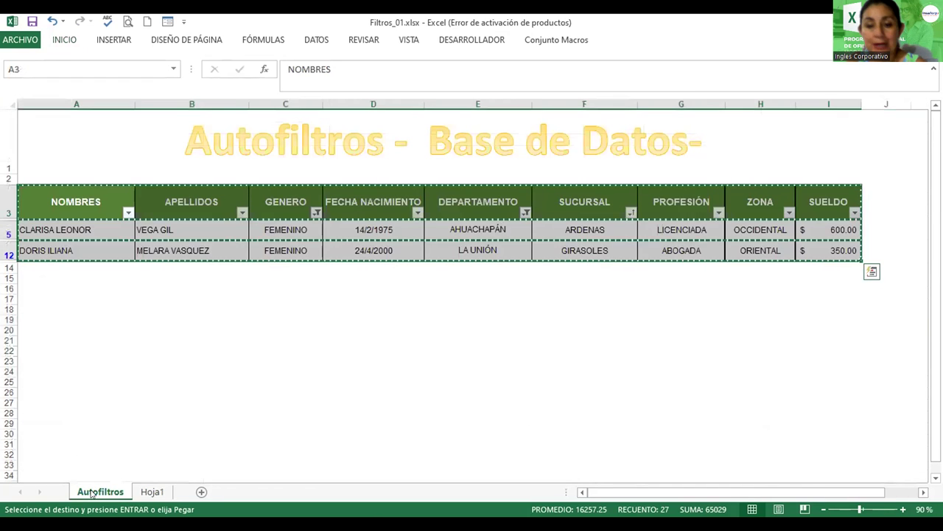
pyautogui.press('Escape')
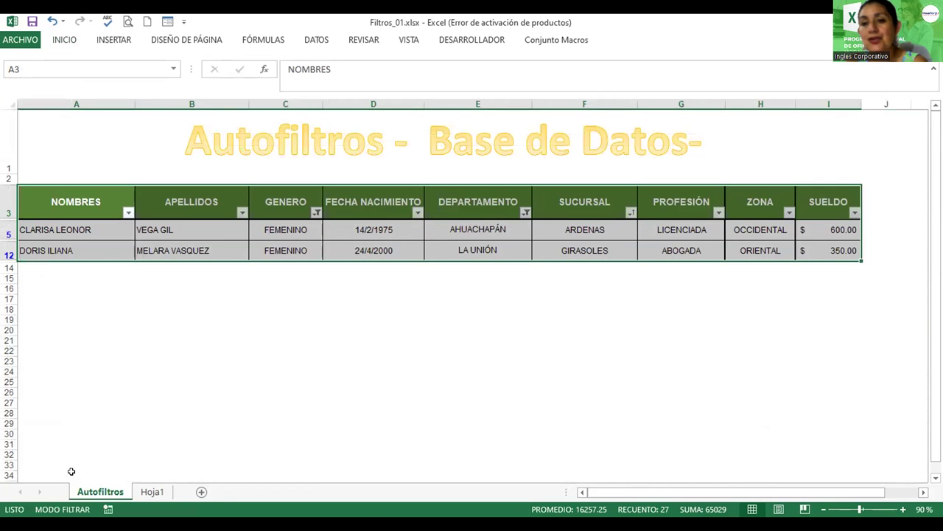
pyautogui.click(522, 211)
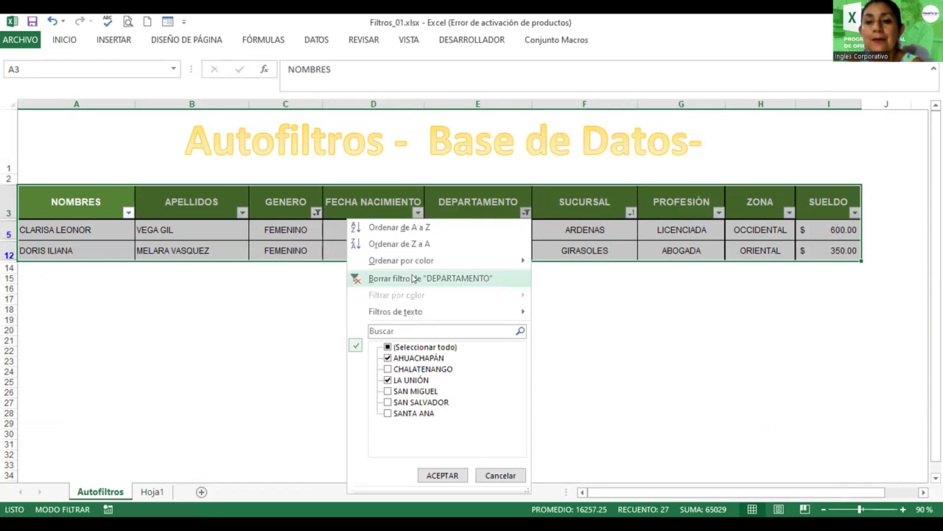
pyautogui.click(413, 279)
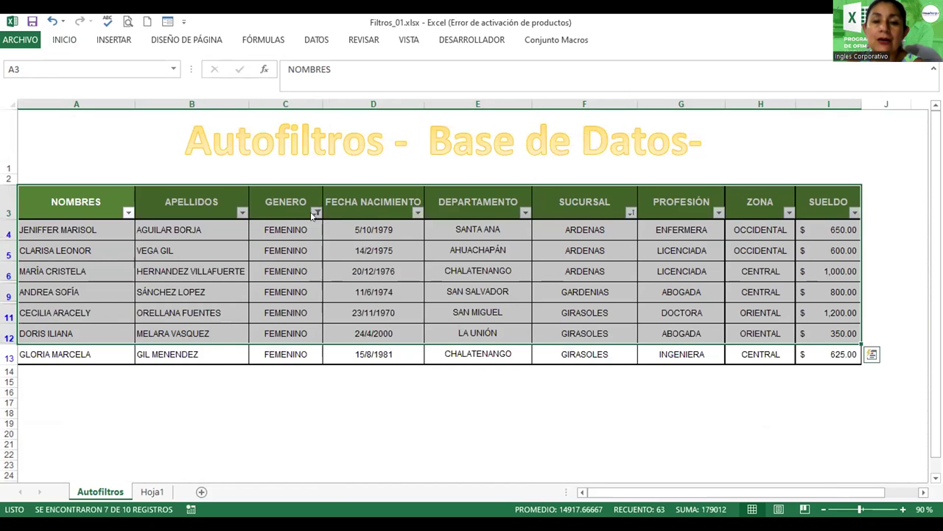
# Step: Clear the GENERO filter so all ten employee records are visible
pyautogui.click(312, 215)
pyautogui.press('Escape')
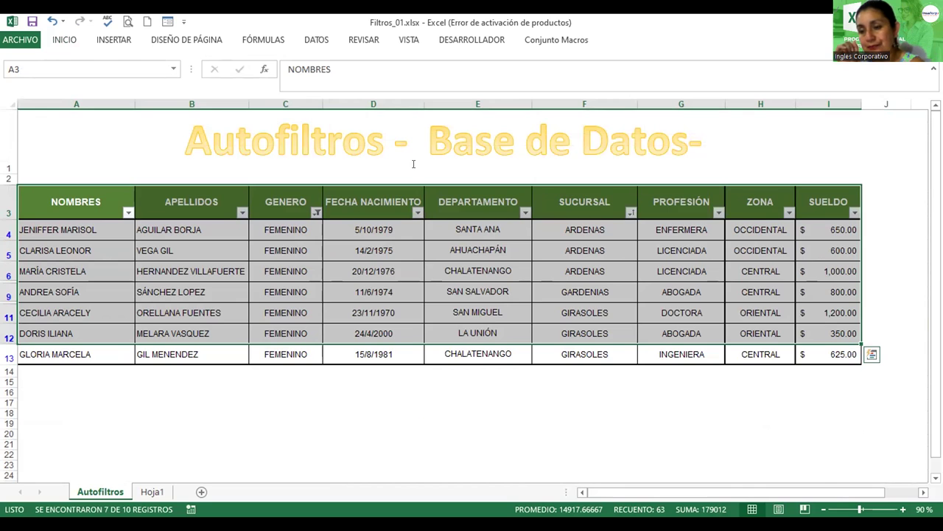
pyautogui.click(316, 213)
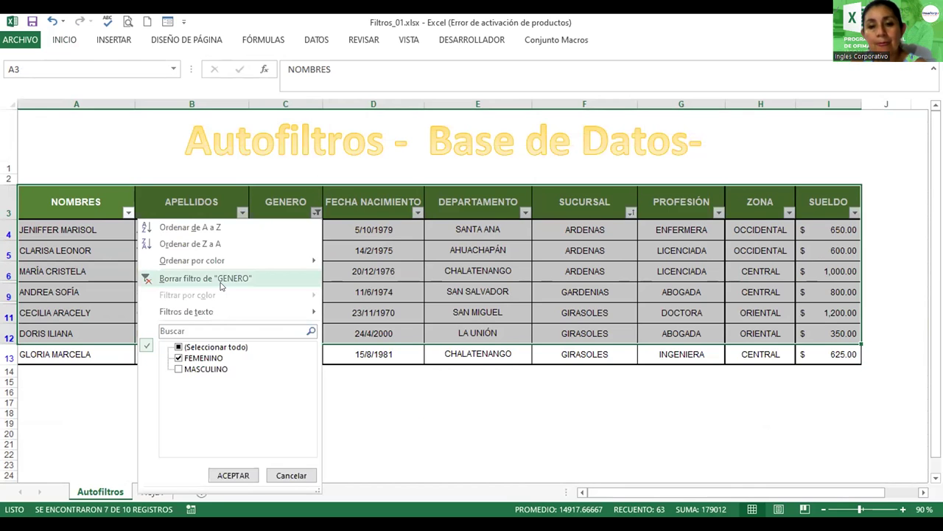
pyautogui.click(220, 280)
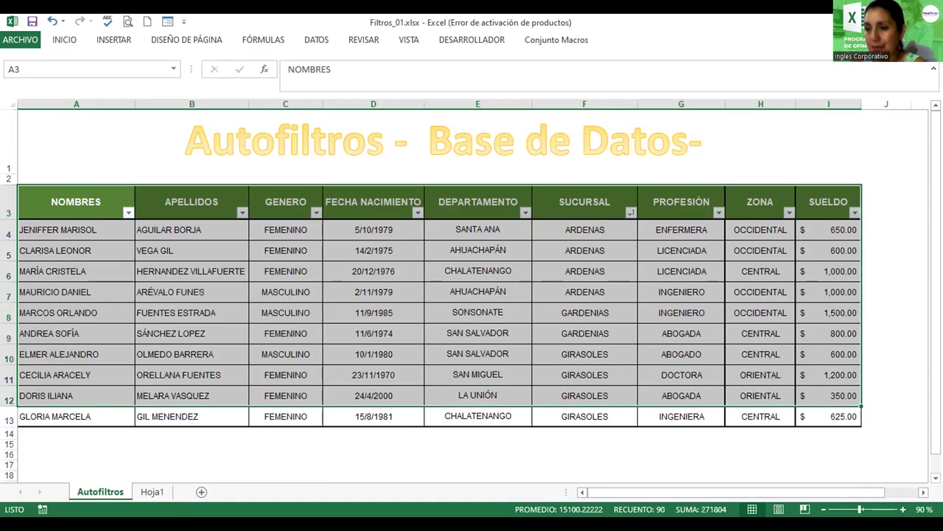
pyautogui.click(853, 211)
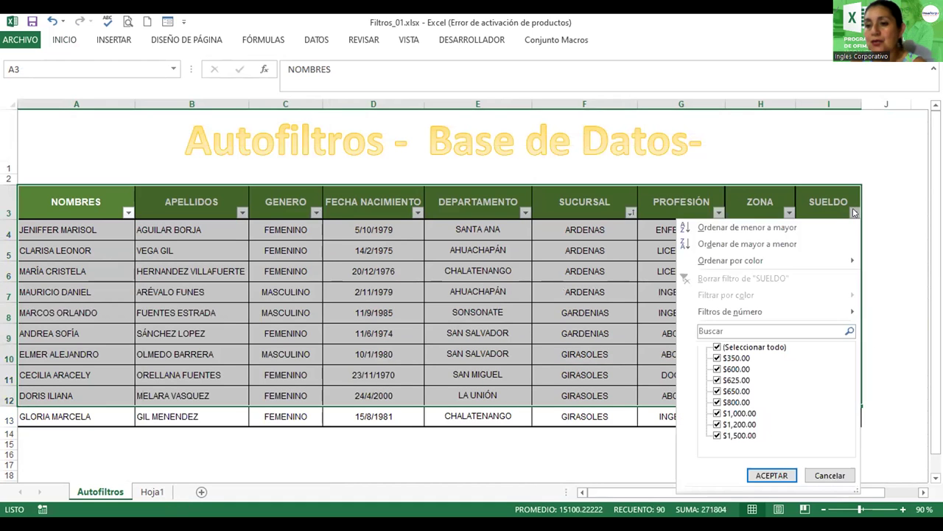
# Step: Apply a Diez mejores number filter to SUELDO showing the top 5 elements
pyautogui.click(766, 311)
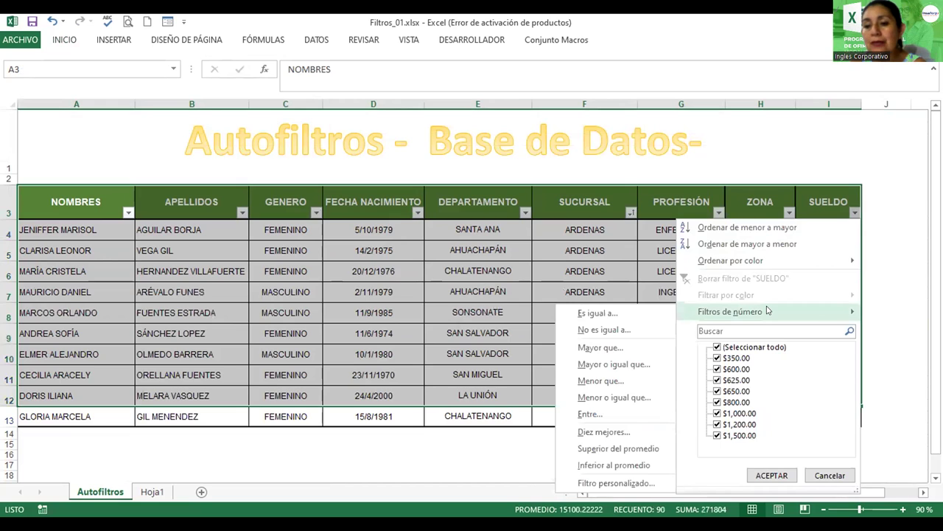
pyautogui.click(610, 433)
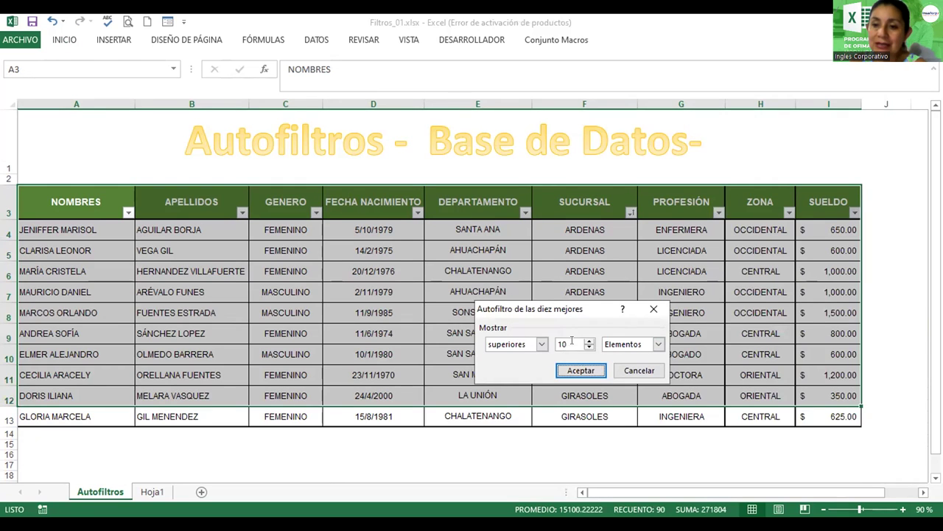
pyautogui.click(589, 348)
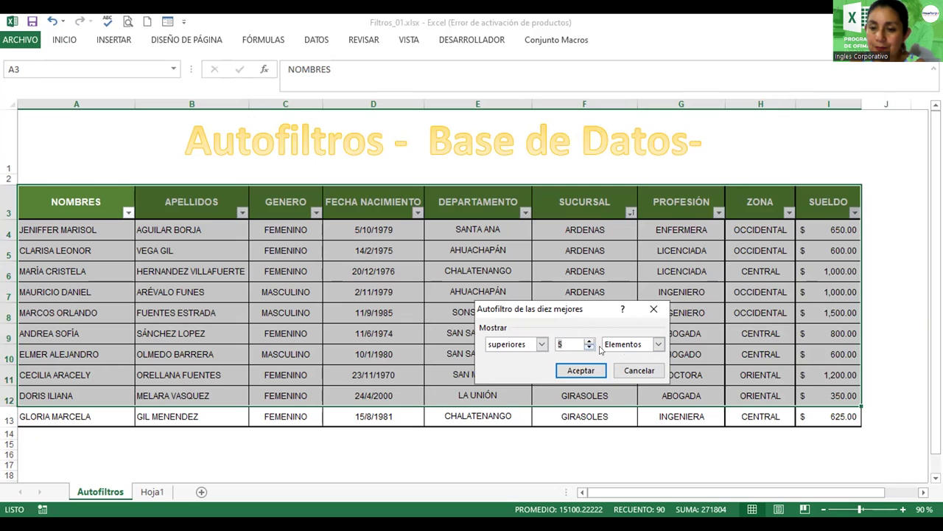
pyautogui.click(581, 370)
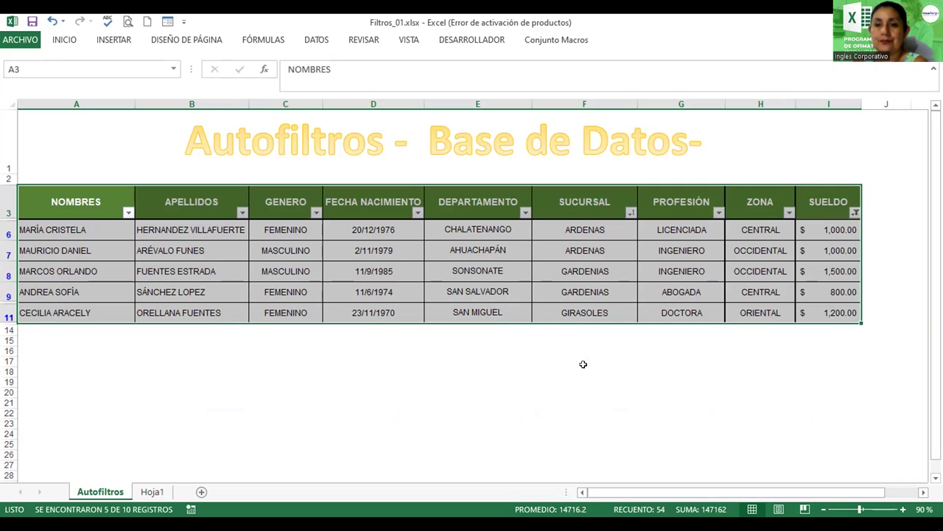
# Step: Paste the filtered top-salary table into Hoja1 at B23, keeping source column widths
pyautogui.hotkey('ctrl', 'c')
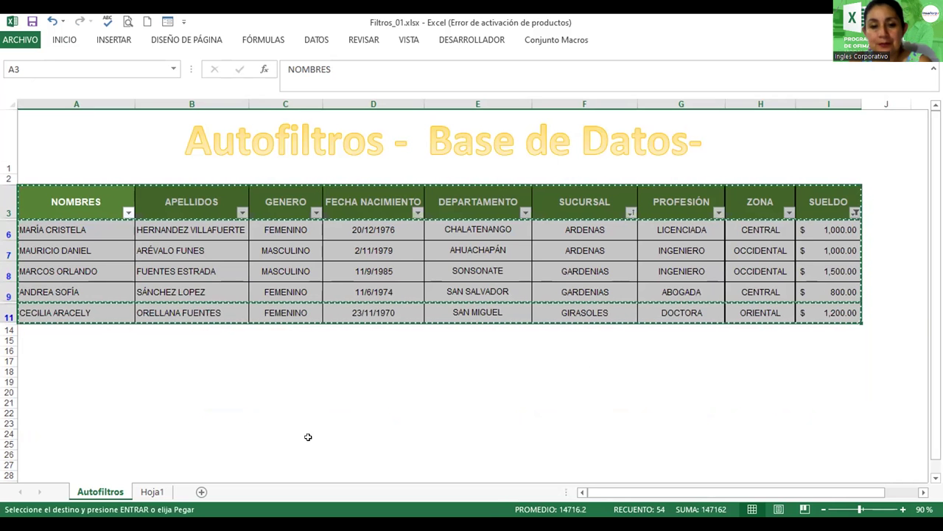
pyautogui.click(151, 492)
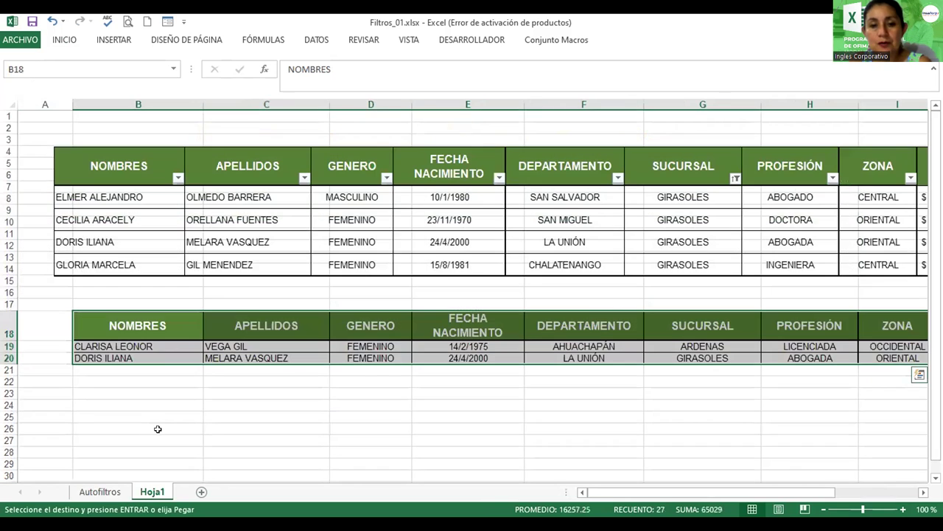
pyautogui.click(72, 397)
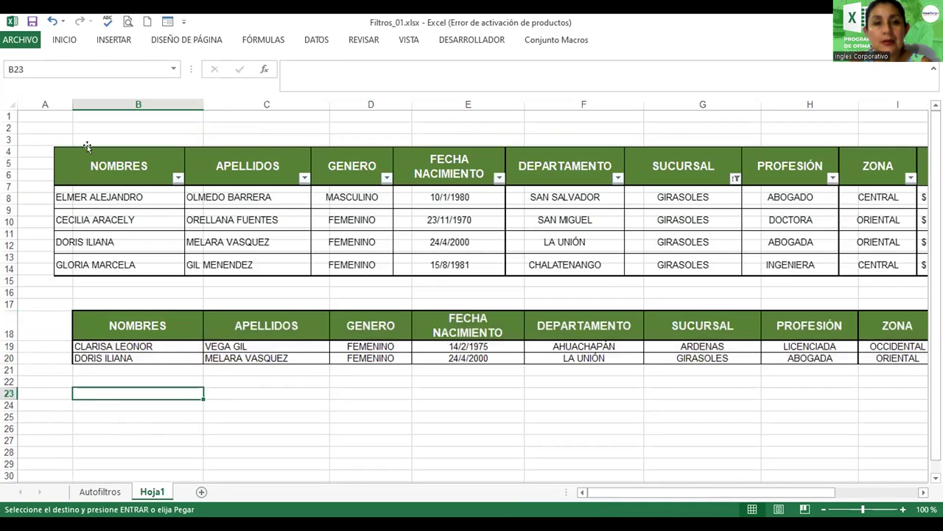
pyautogui.click(61, 42)
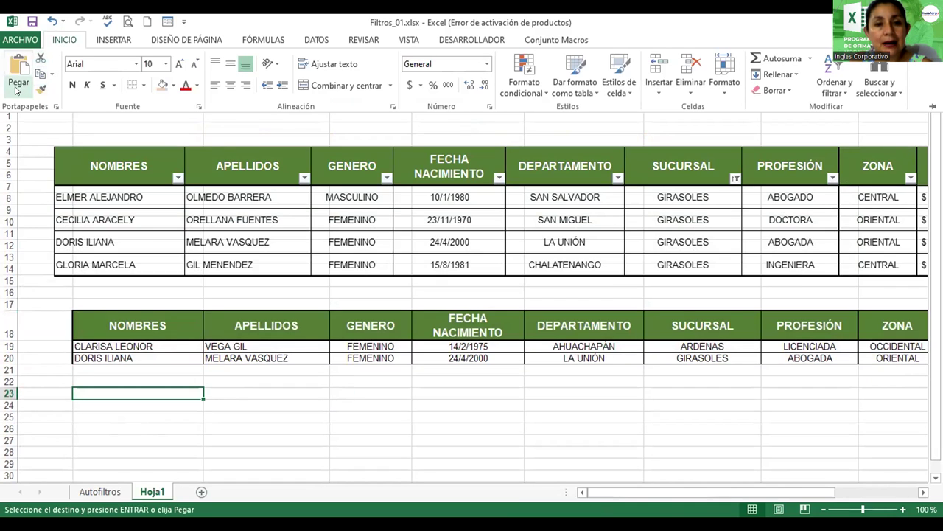
pyautogui.click(16, 89)
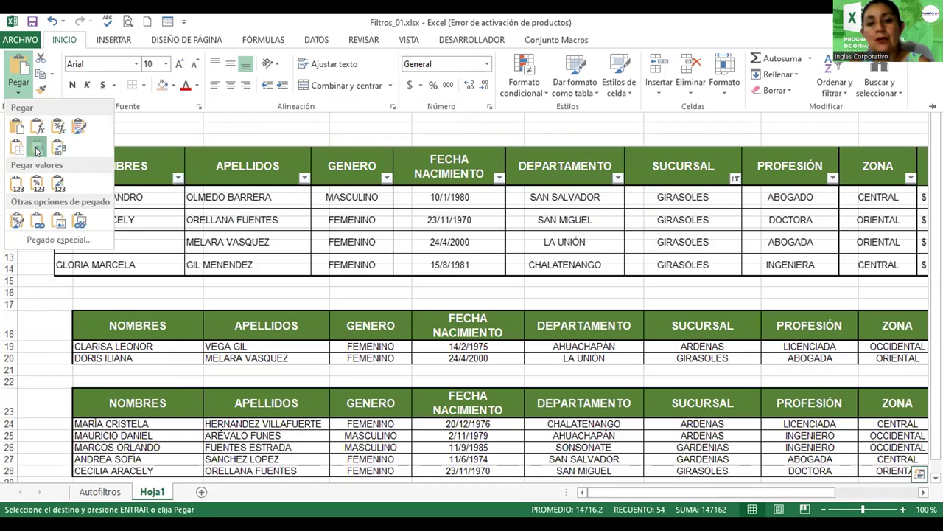
pyautogui.click(37, 150)
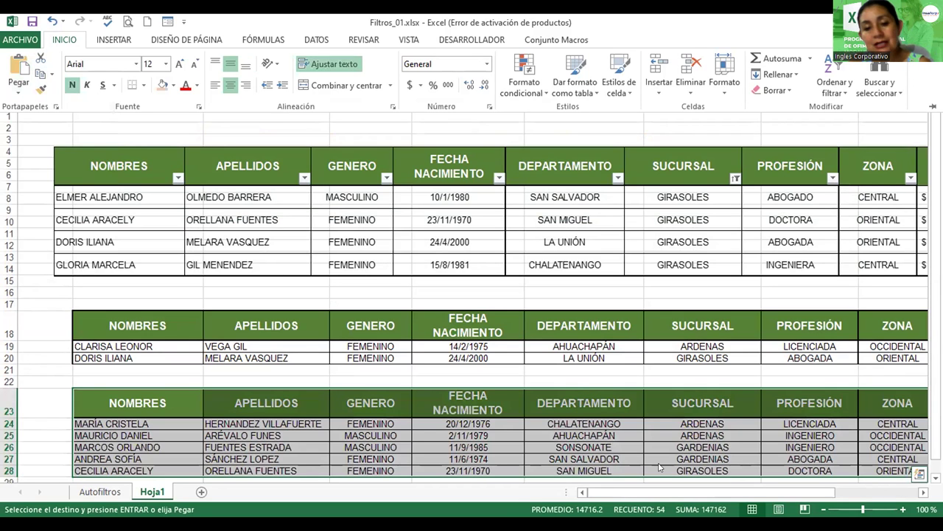
# Step: Rename Hoja1 to 'Resultado_Filtros' and return to the Autofiltros sheet
pyautogui.doubleClick(142, 489)
pyautogui.write('Resultado_Filtros')
pyautogui.press('Return')
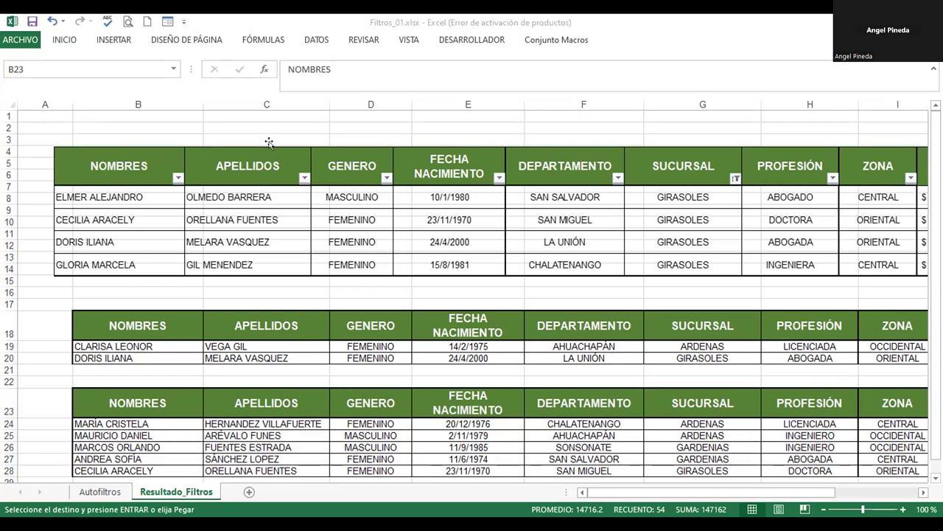
pyautogui.click(103, 490)
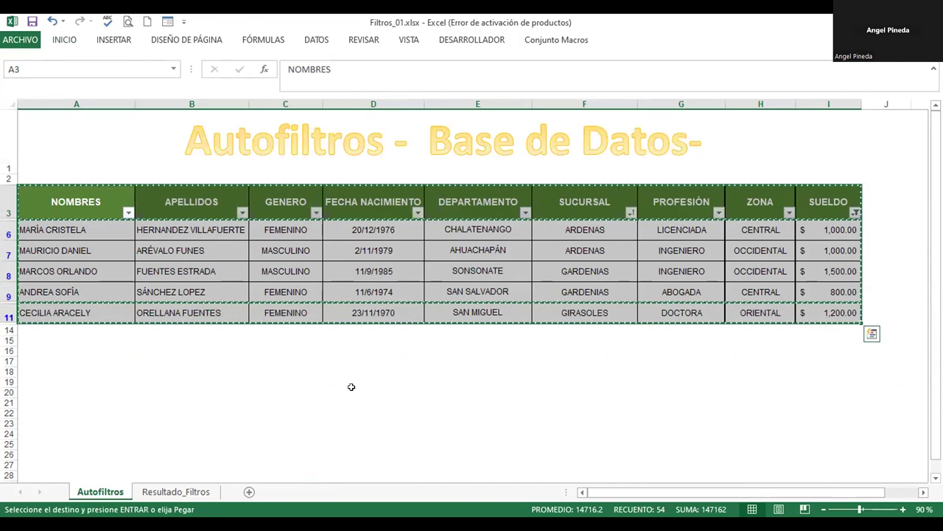
# Step: Reapply the Diez mejores top-5 SUELDO filter, showing 5 of 10 records
pyautogui.press('Escape')
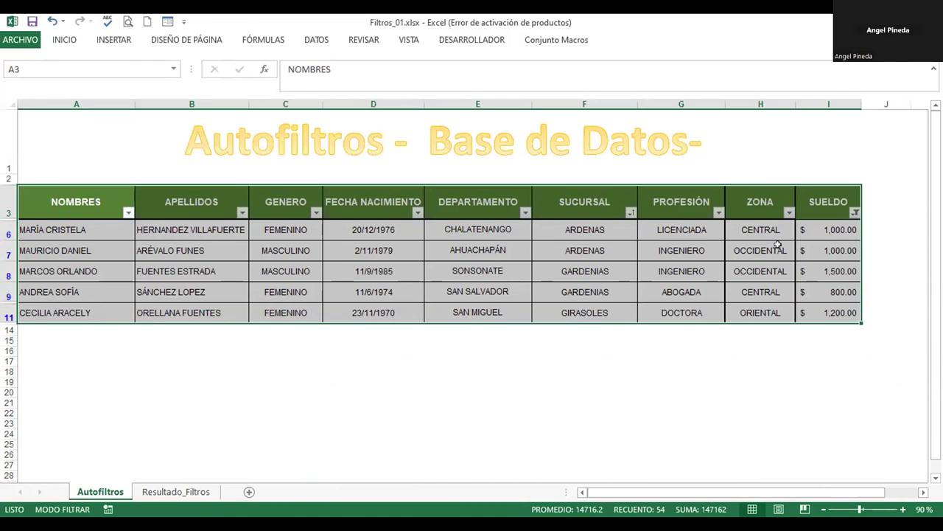
pyautogui.click(840, 229)
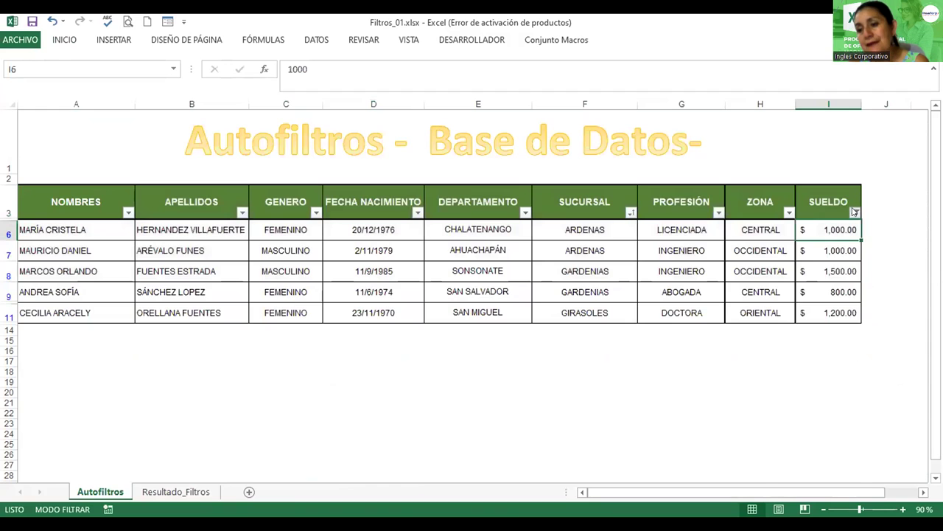
pyautogui.click(855, 213)
pyautogui.moveTo(729, 311)
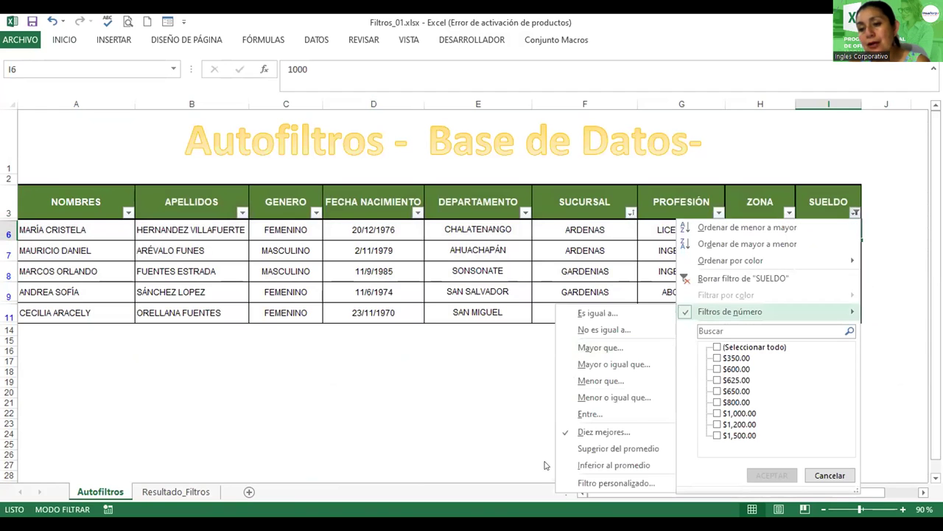
pyautogui.click(605, 431)
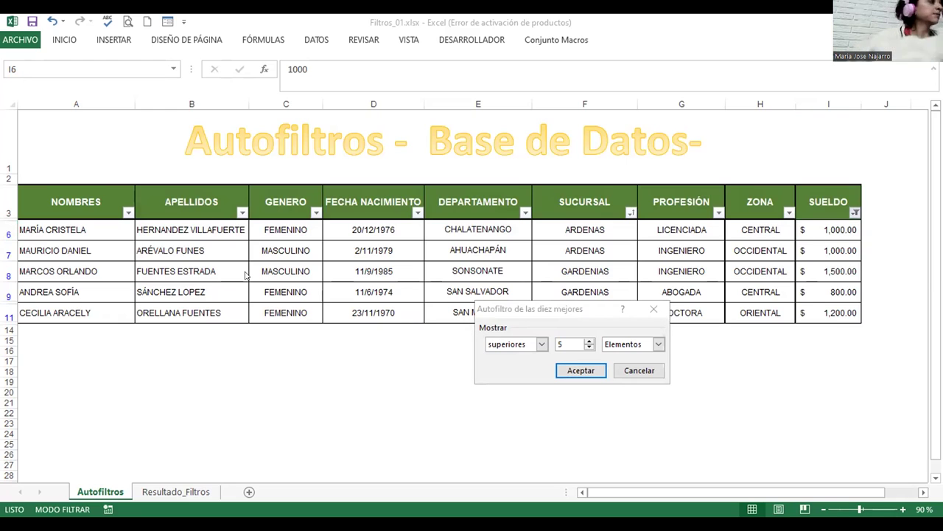
pyautogui.click(571, 367)
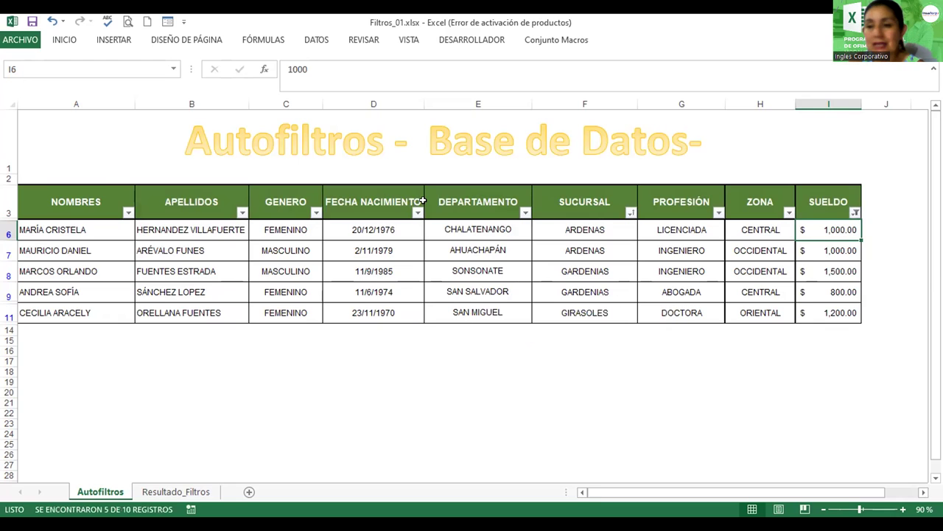
pyautogui.click(157, 492)
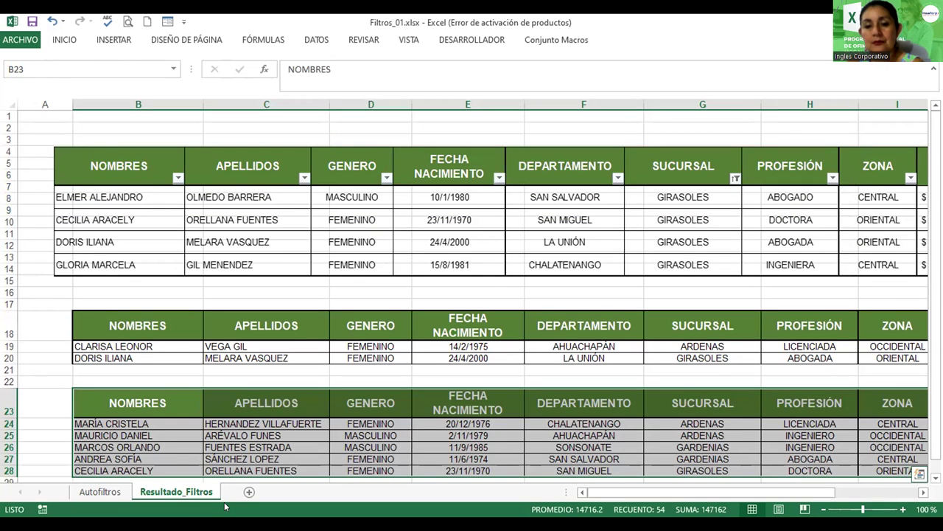
pyautogui.click(100, 491)
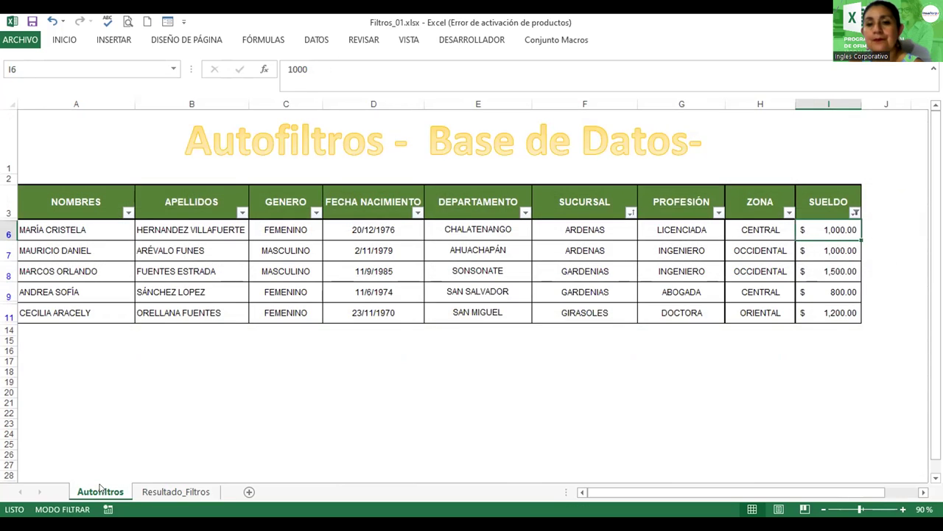
# Step: Choose Borrar filtro de 'SUELDO' to bring back all ten employee rows
pyautogui.click(855, 213)
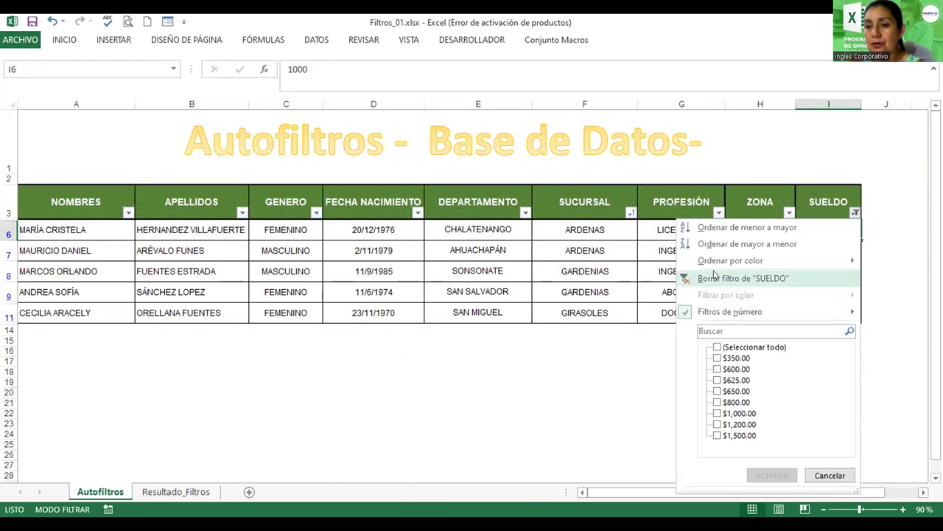
pyautogui.click(714, 278)
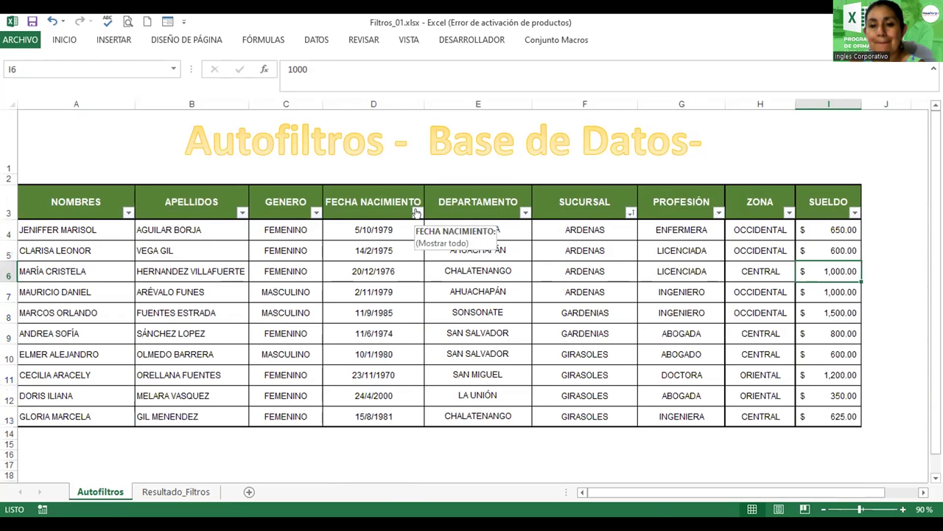
pyautogui.click(417, 213)
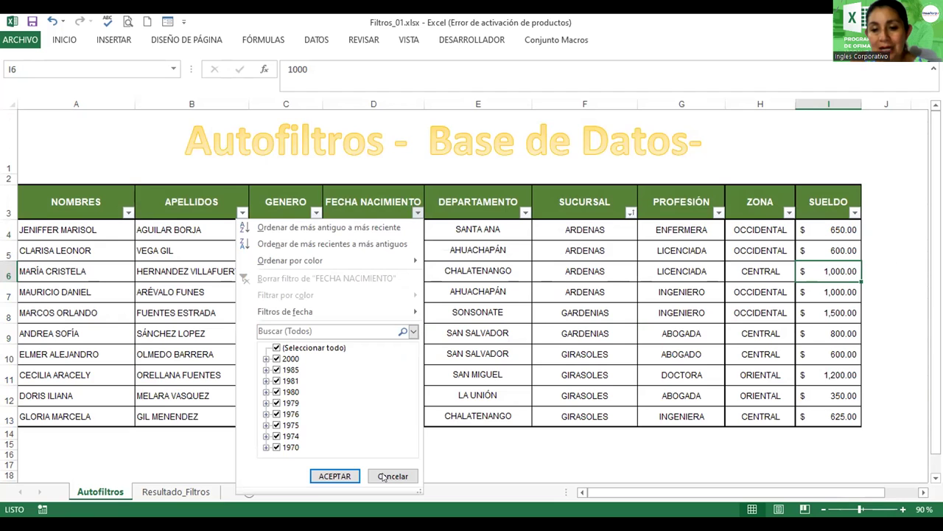
# Step: Close the birth-date dropdown unchanged and select empty cell B31 on Resultado_Filtros
pyautogui.click(175, 492)
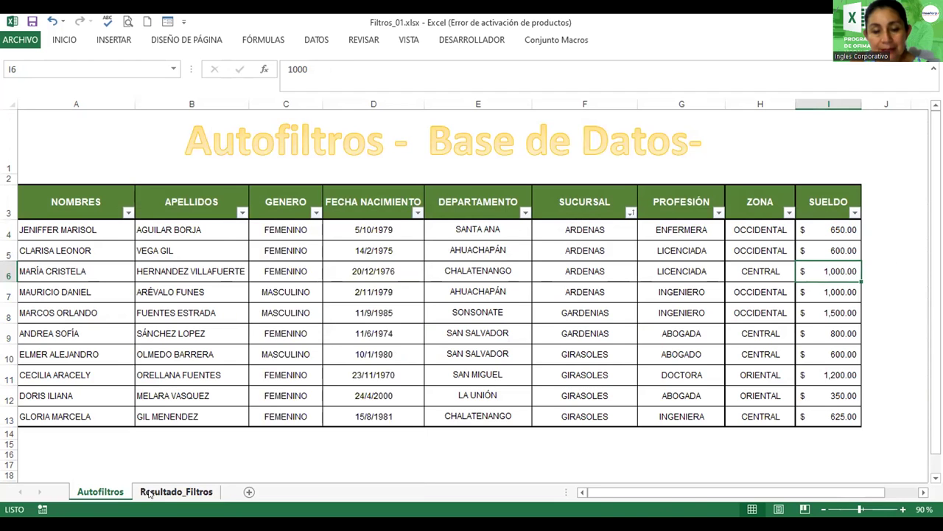
pyautogui.click(175, 492)
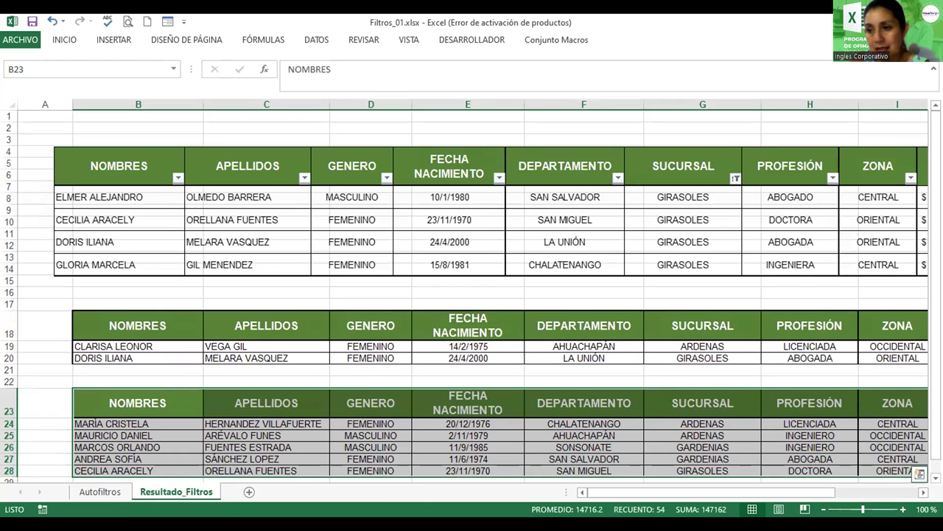
pyautogui.click(936, 477)
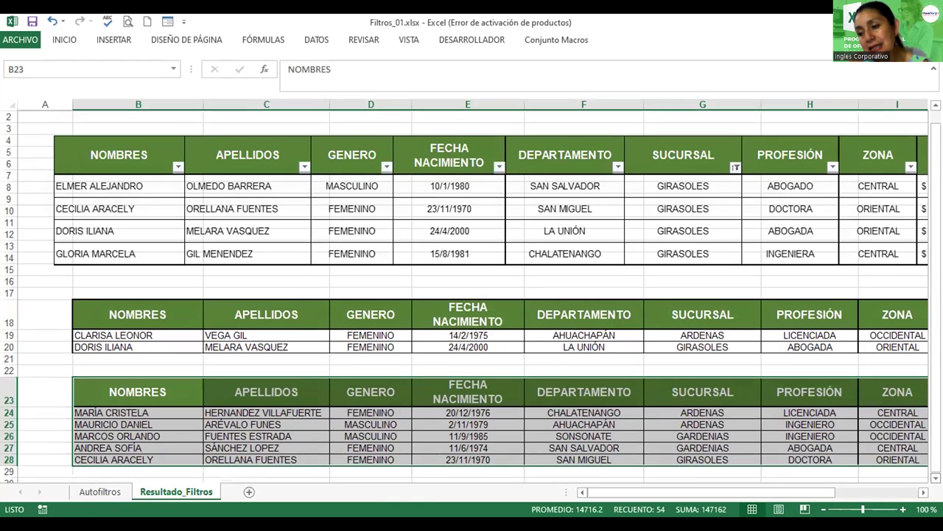
pyautogui.click(936, 477)
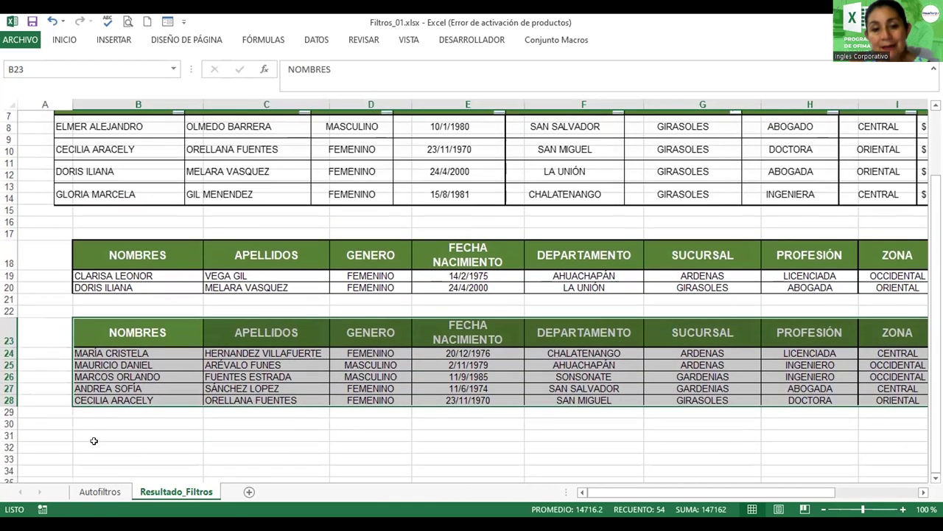
pyautogui.click(93, 440)
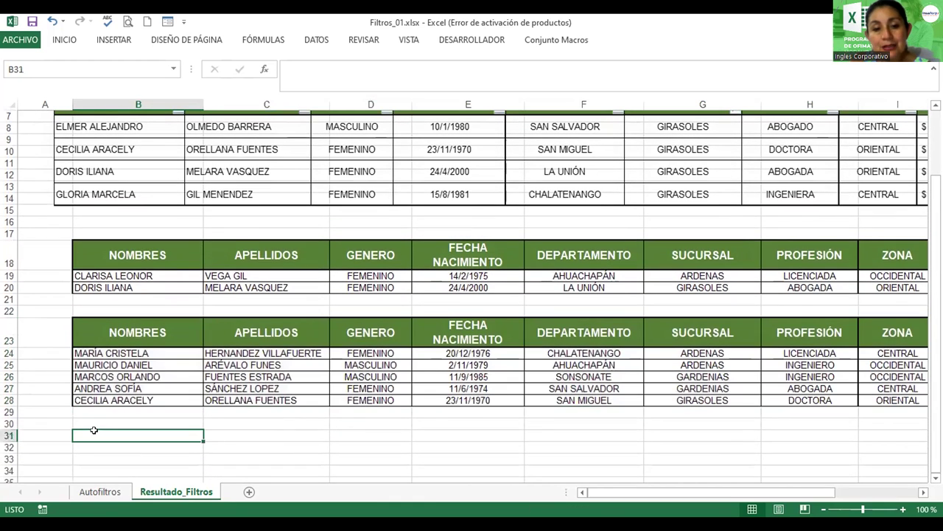
pyautogui.click(63, 43)
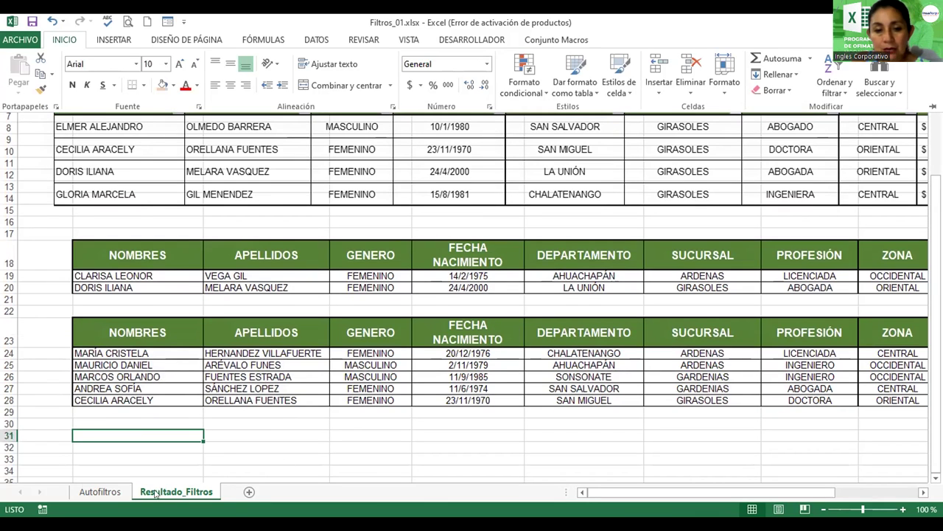
# Step: Copy cells C9:D10 from Autofiltros and prepare to paste them on Resultado_Filtros
pyautogui.click(92, 492)
pyautogui.moveTo(286, 334); pyautogui.dragTo(351, 355)
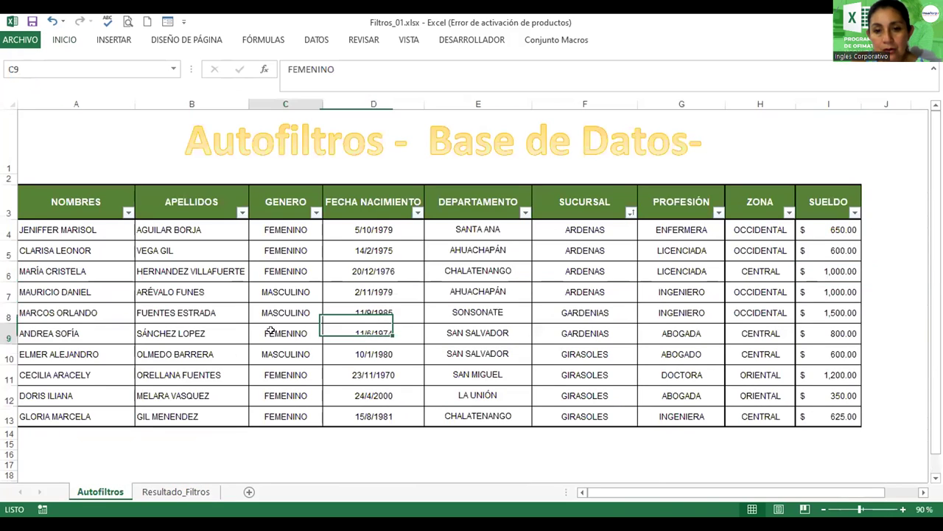
pyautogui.hotkey('ctrl', 'c')
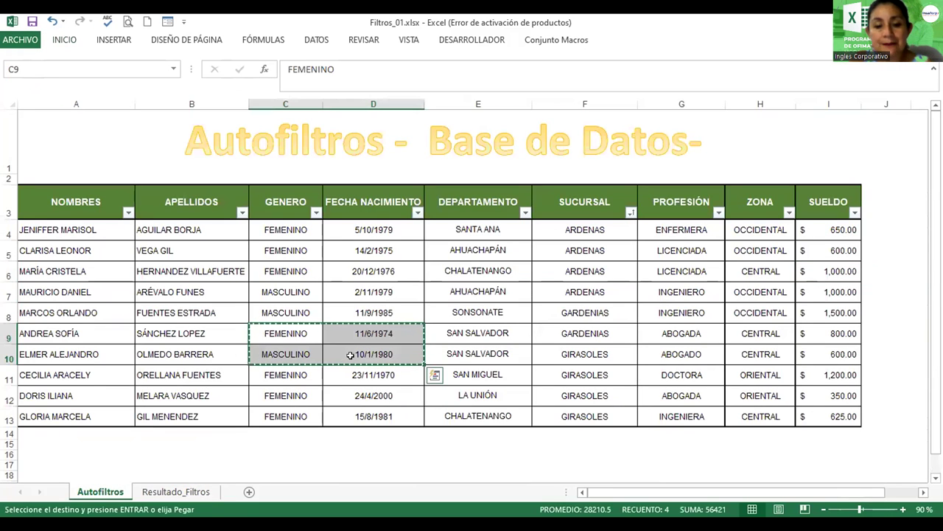
pyautogui.click(188, 492)
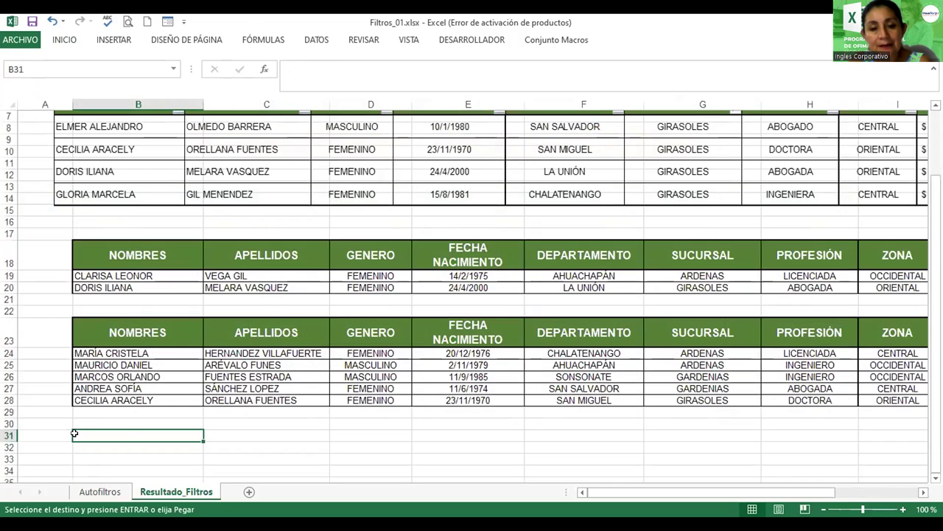
pyautogui.click(65, 39)
pyautogui.click(22, 92)
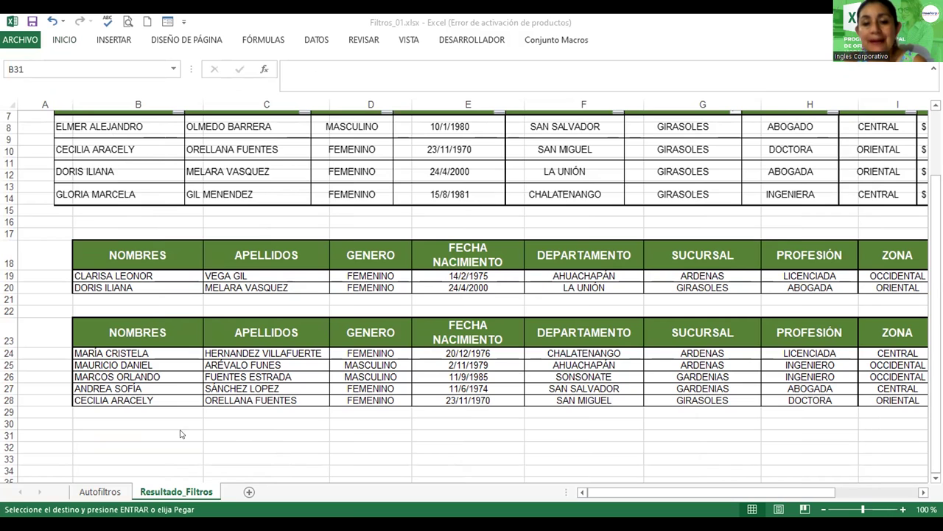
# Step: Sort the table by FECHA NACIMIENTO oldest to newest, 1970 through 2000
pyautogui.click(101, 491)
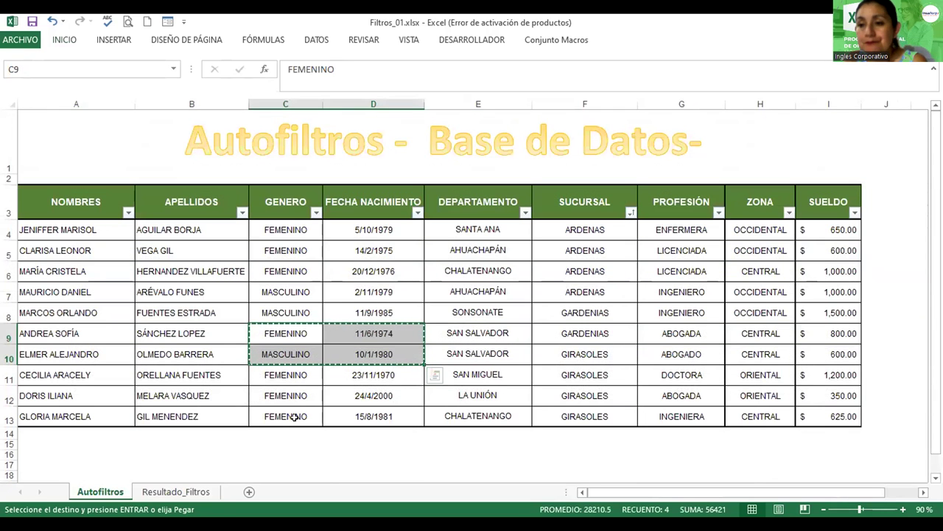
pyautogui.press('Escape')
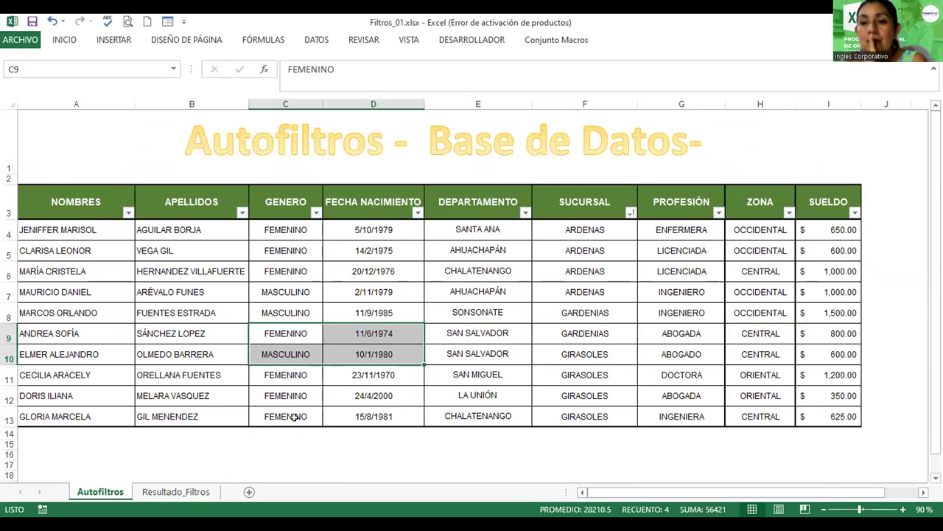
pyautogui.click(418, 213)
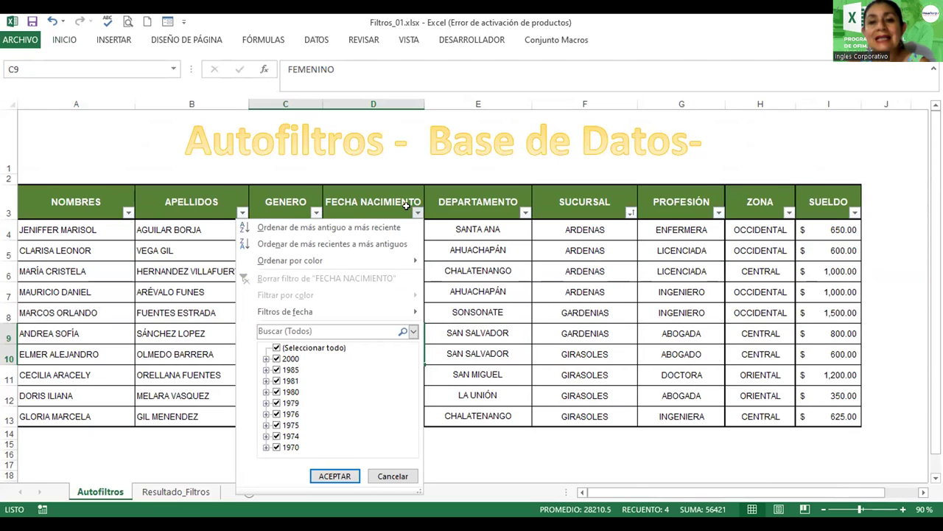
pyautogui.click(367, 230)
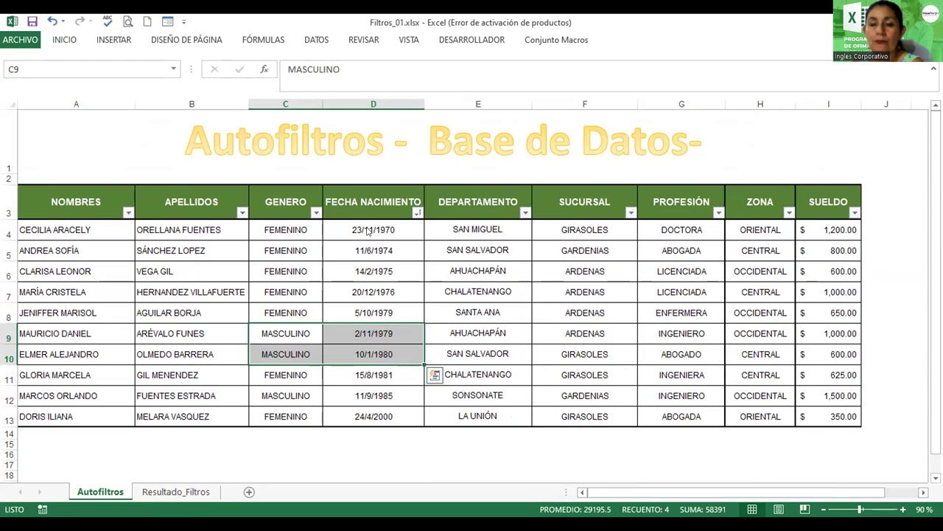
pyautogui.click(417, 212)
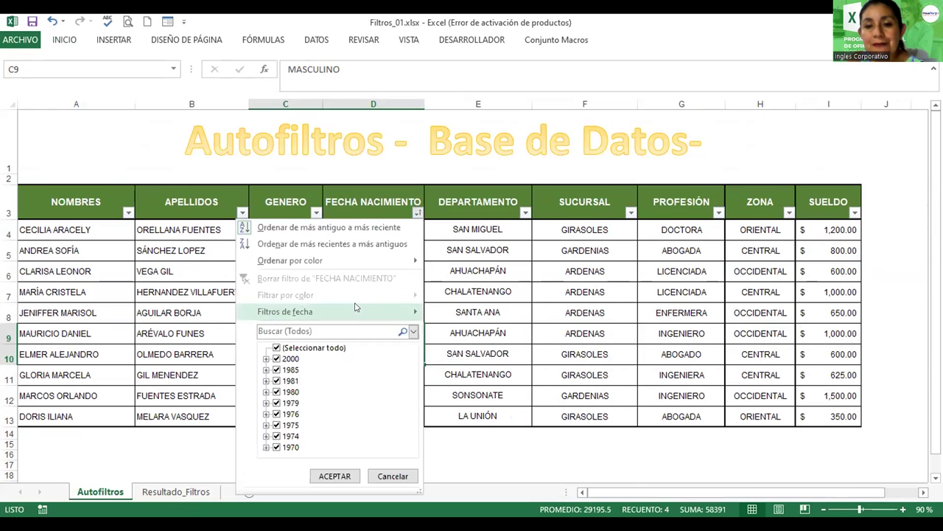
# Step: Try the Filtros de fecha 'Este mes' filter on FECHA NACIMIENTO, then clear it
pyautogui.click(356, 307)
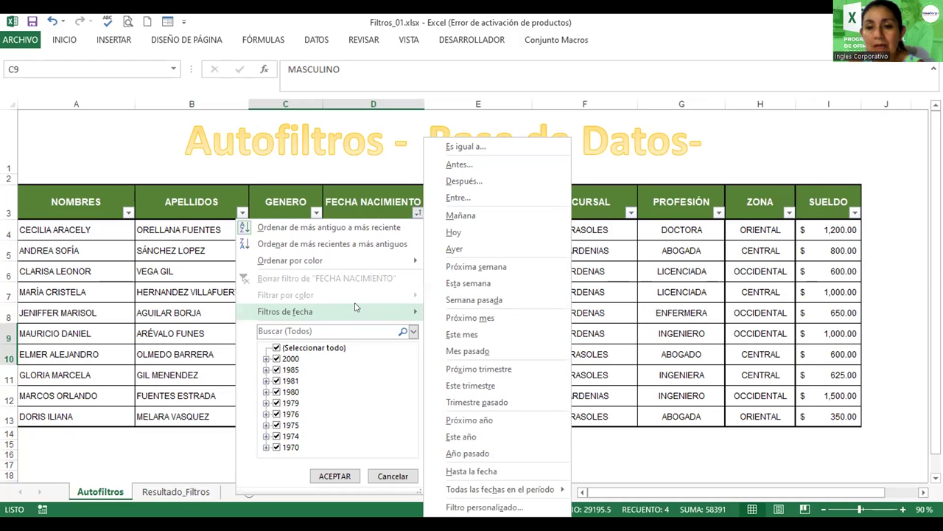
pyautogui.click(446, 333)
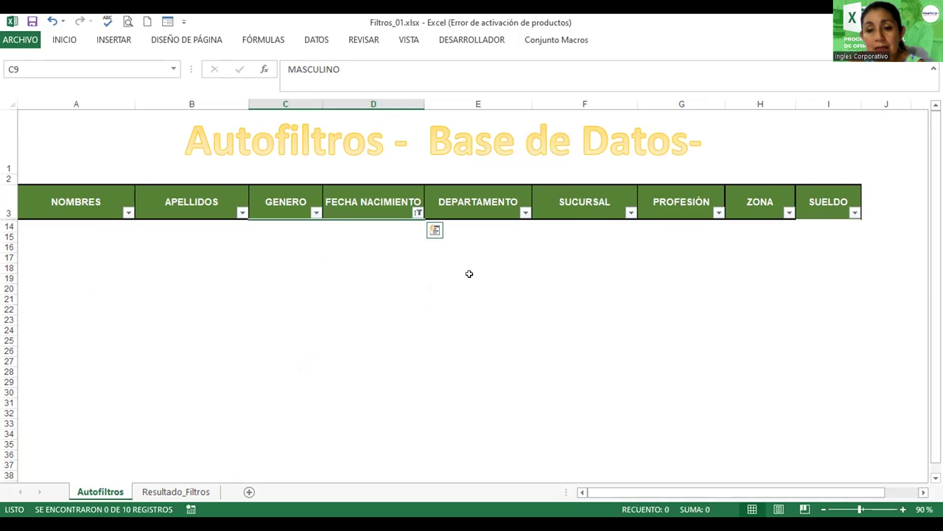
pyautogui.click(417, 213)
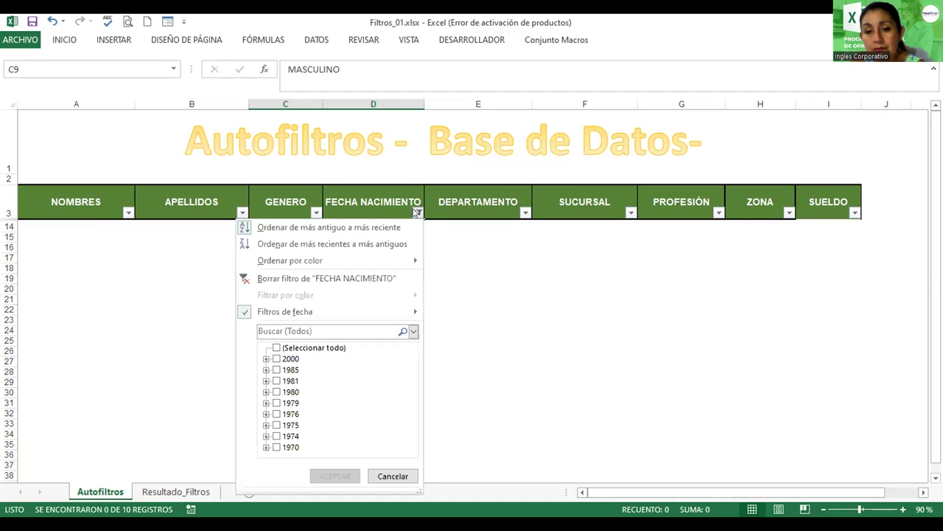
pyautogui.click(360, 280)
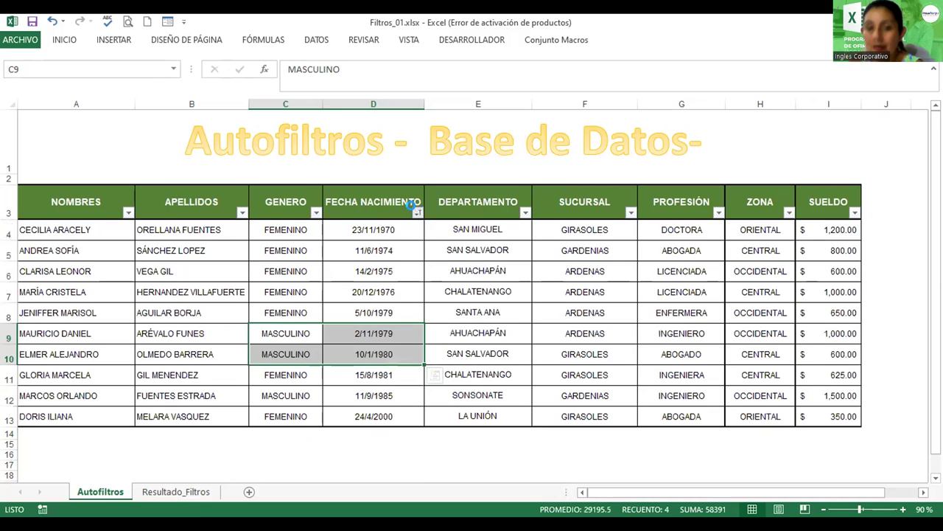
# Step: Try the 'Próximo mes' birth-date filter, then clear it again
pyautogui.click(417, 212)
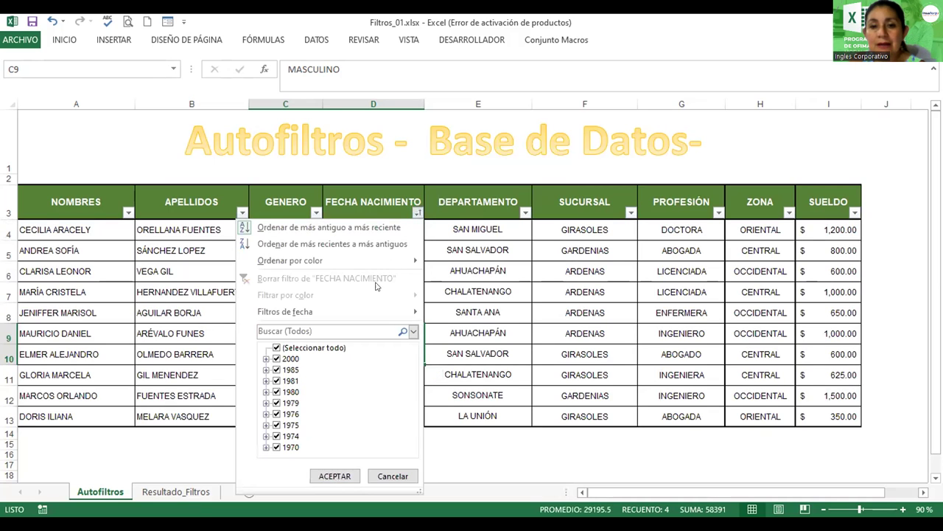
pyautogui.moveTo(285, 312)
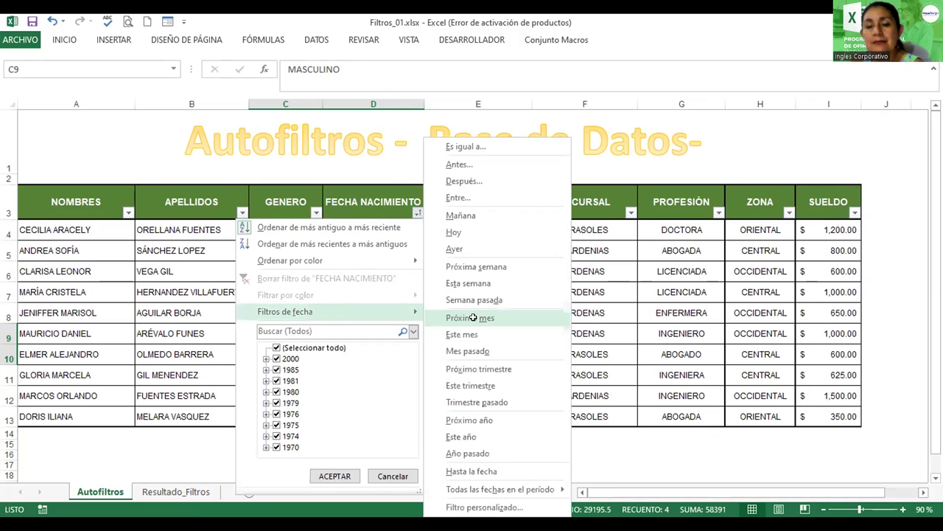
pyautogui.click(476, 318)
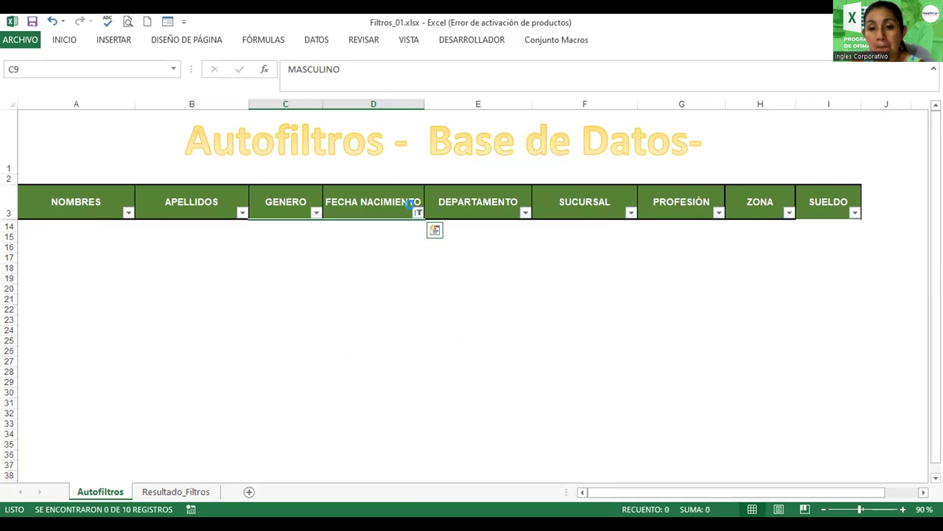
pyautogui.click(418, 212)
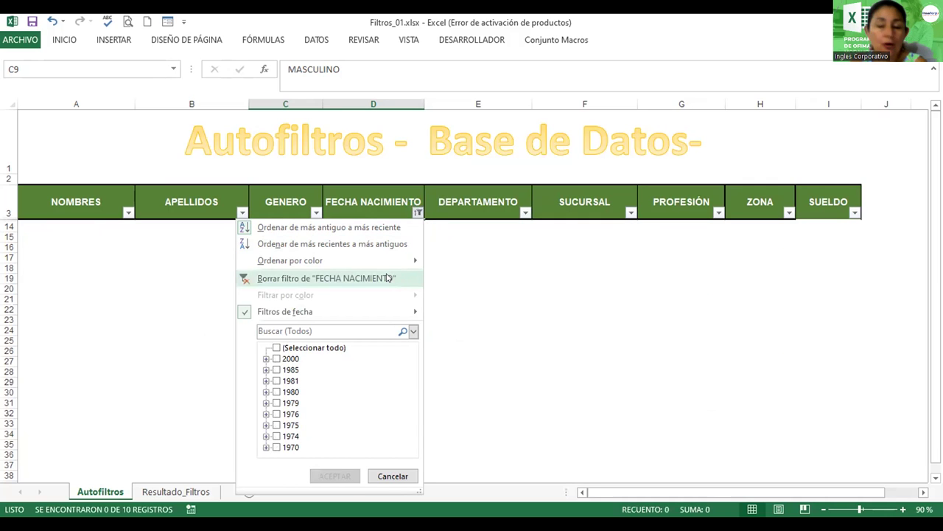
pyautogui.click(387, 278)
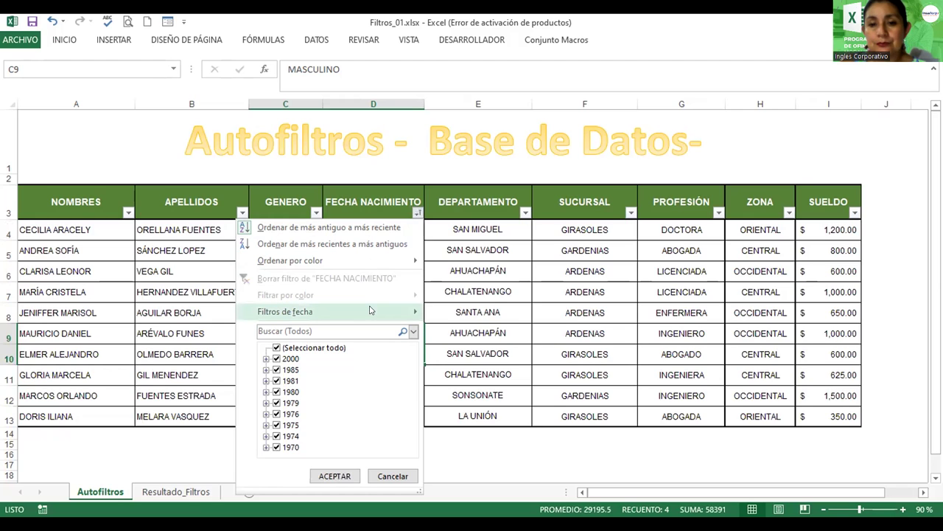
pyautogui.moveTo(285, 311)
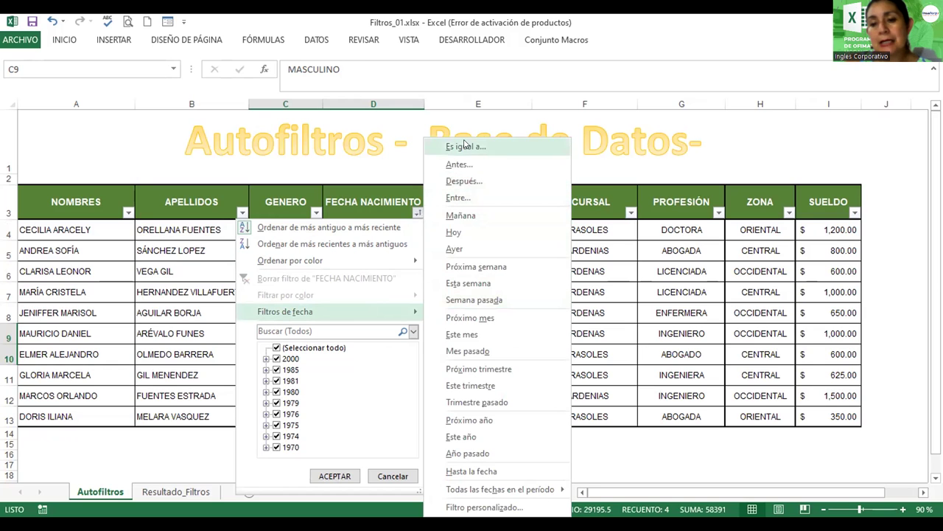
# Step: Filter birth dates between 10/05/1980 and 31/12/2000, leaving 3 of 10 rows
pyautogui.click(476, 193)
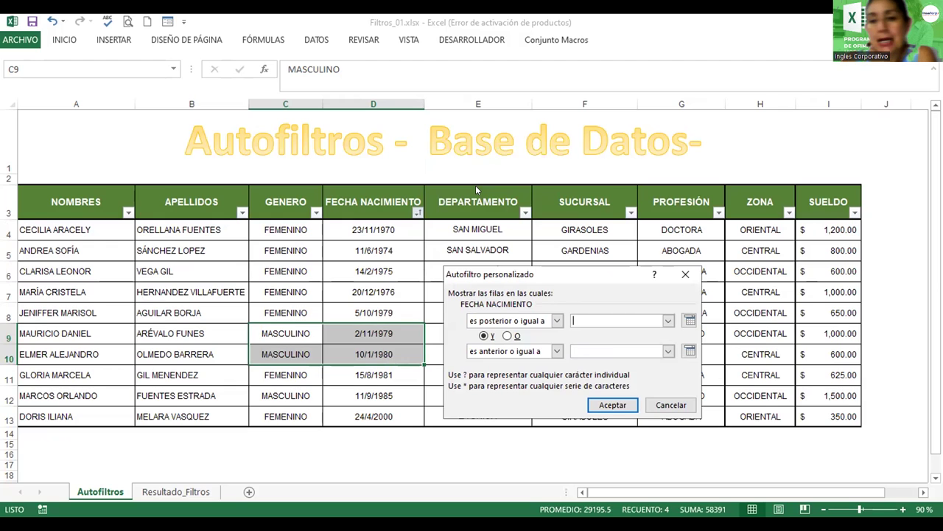
pyautogui.write('1')
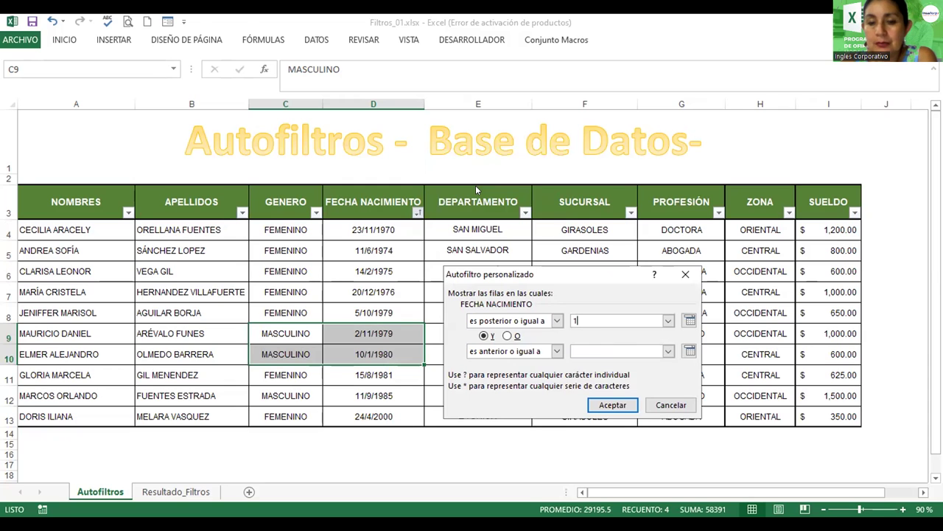
pyautogui.write('0')
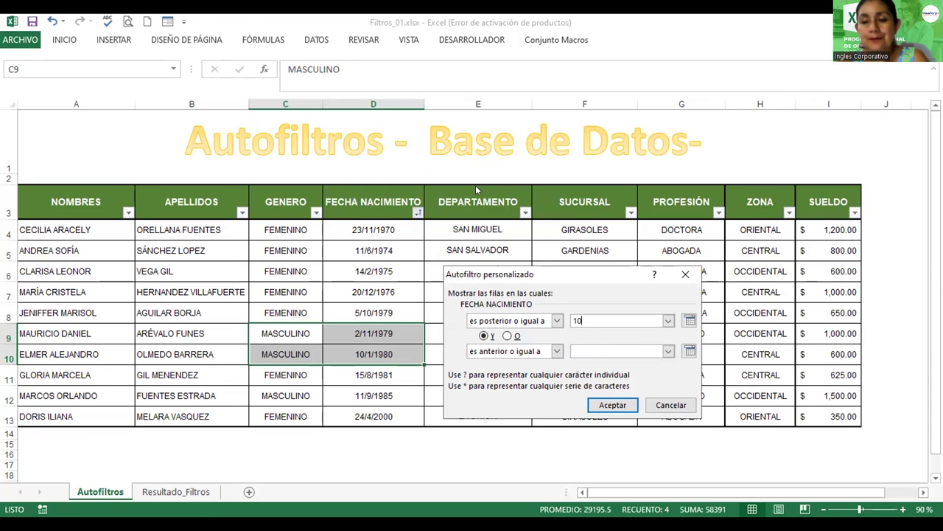
pyautogui.write('/')
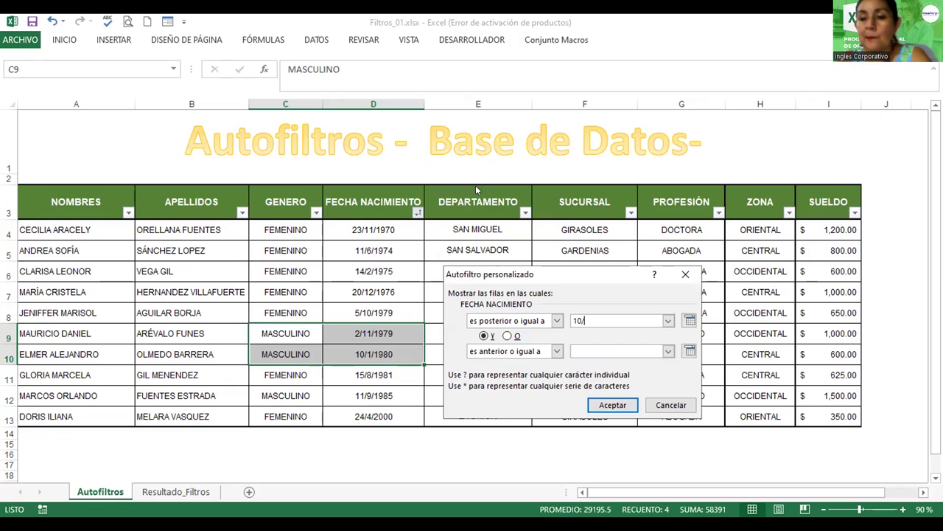
pyautogui.write('05/')
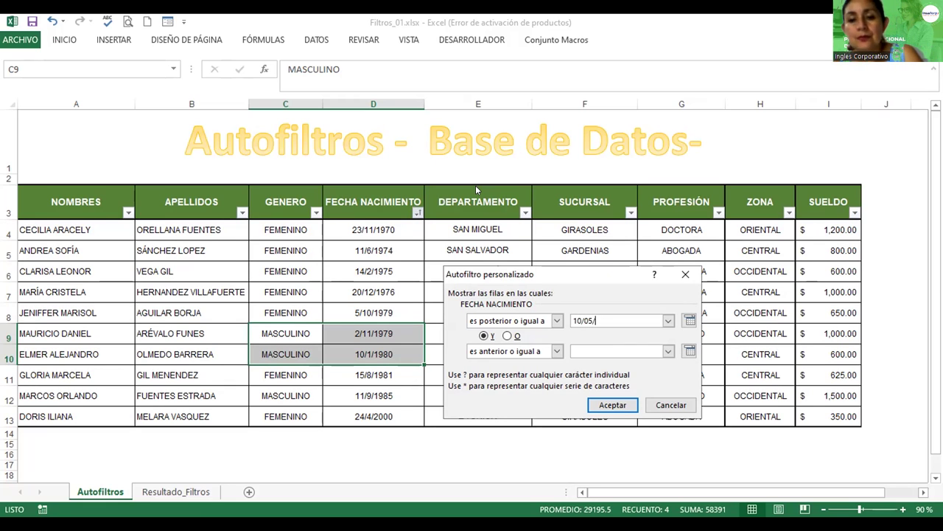
pyautogui.write('19')
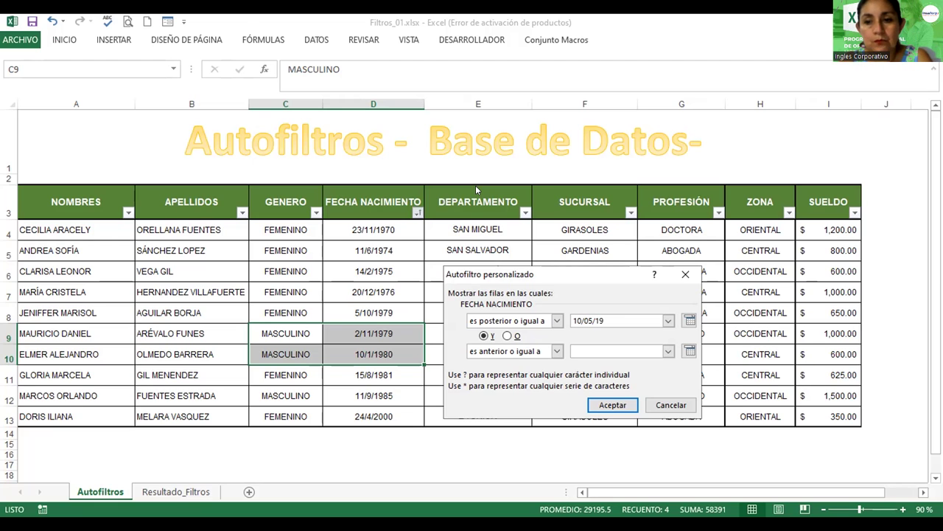
pyautogui.write('80')
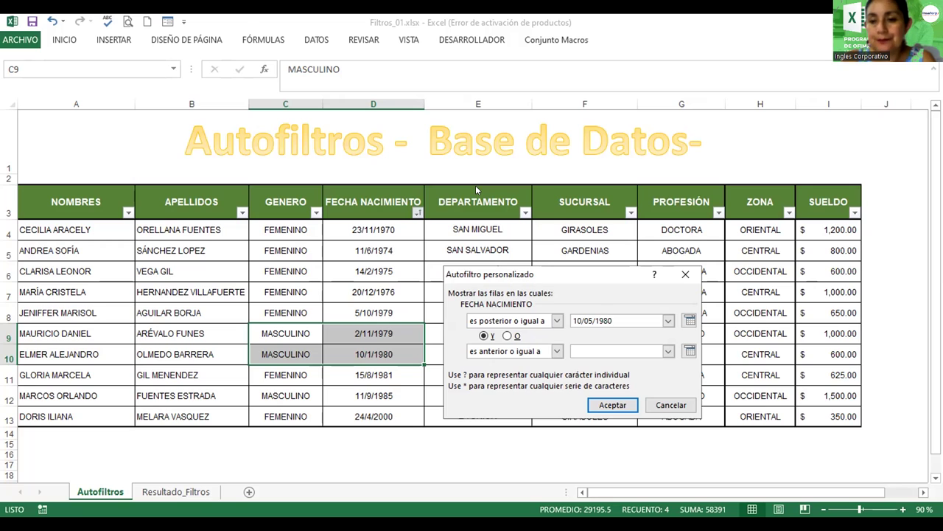
pyautogui.click(612, 351)
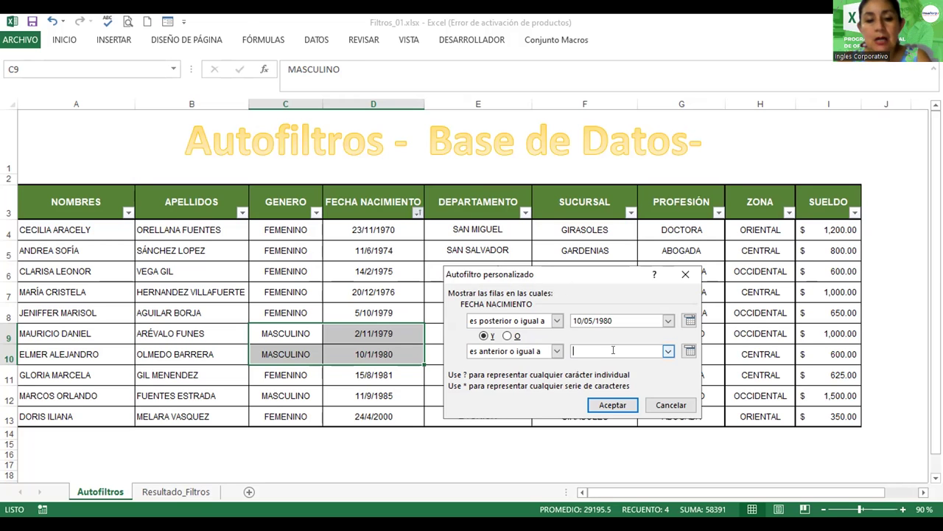
pyautogui.write('31')
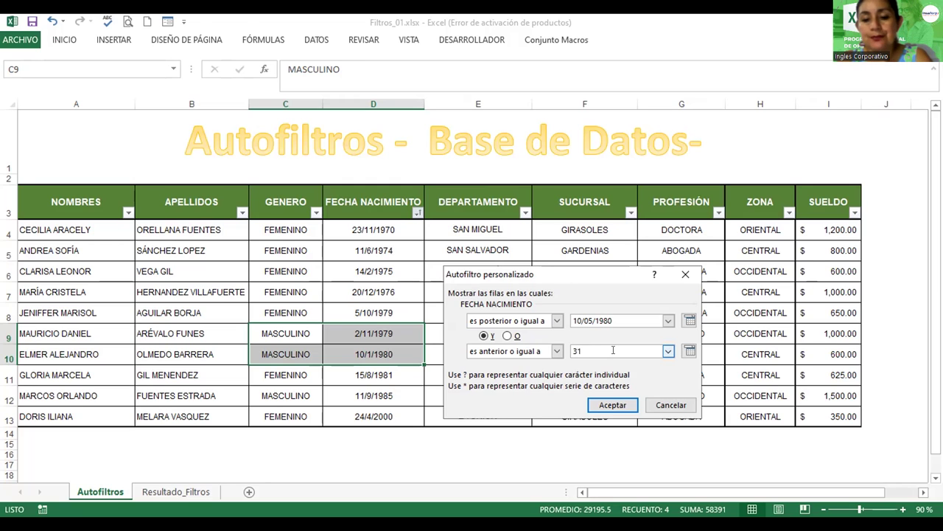
pyautogui.write('/12')
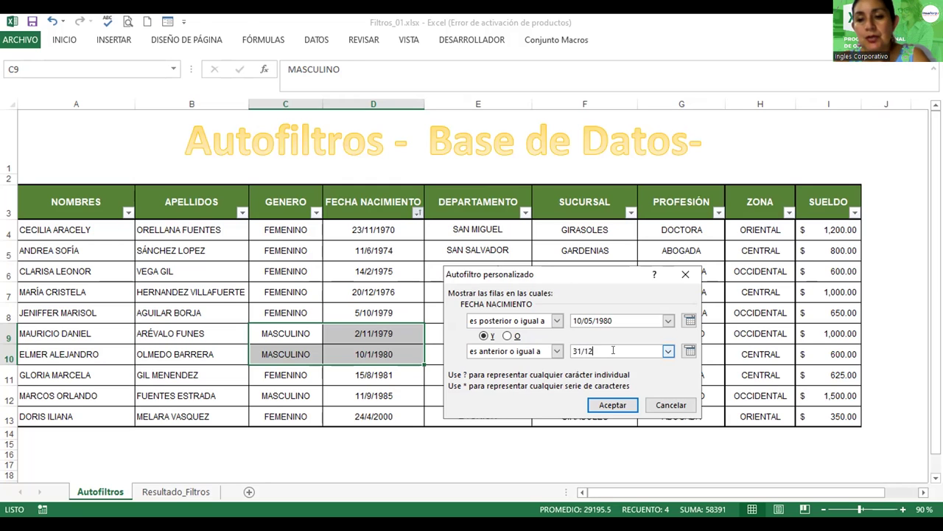
pyautogui.write('/')
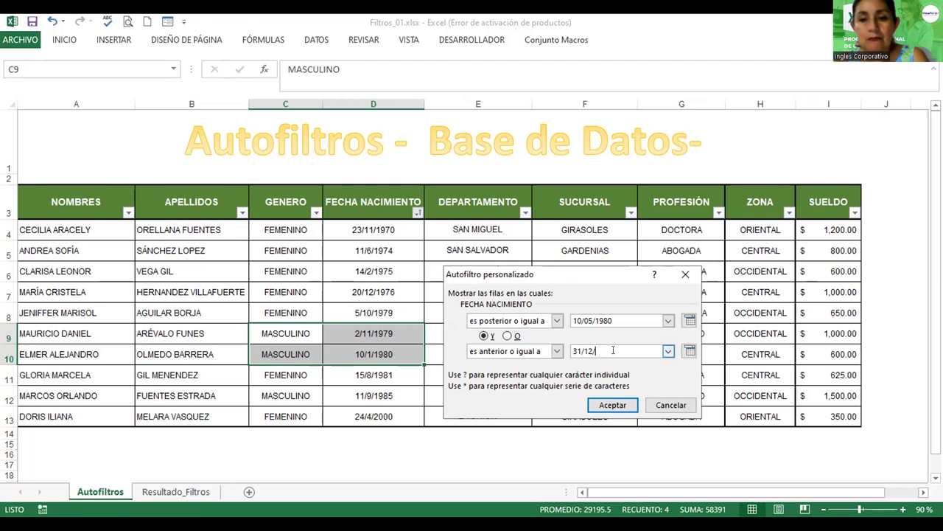
pyautogui.write('2000')
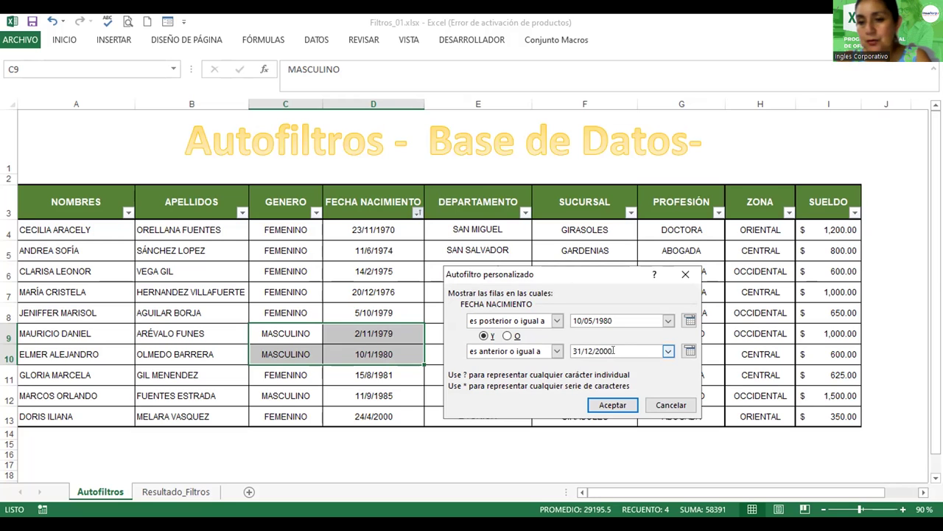
pyautogui.click(592, 403)
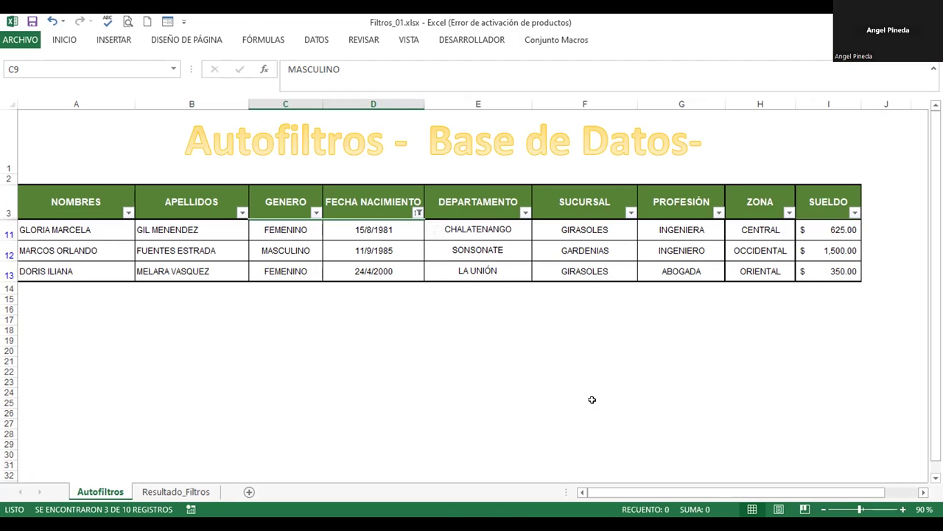
# Step: Reopen the Entre criteria dialog to review the 10/5/1980–31/12/2000 range
pyautogui.click(417, 211)
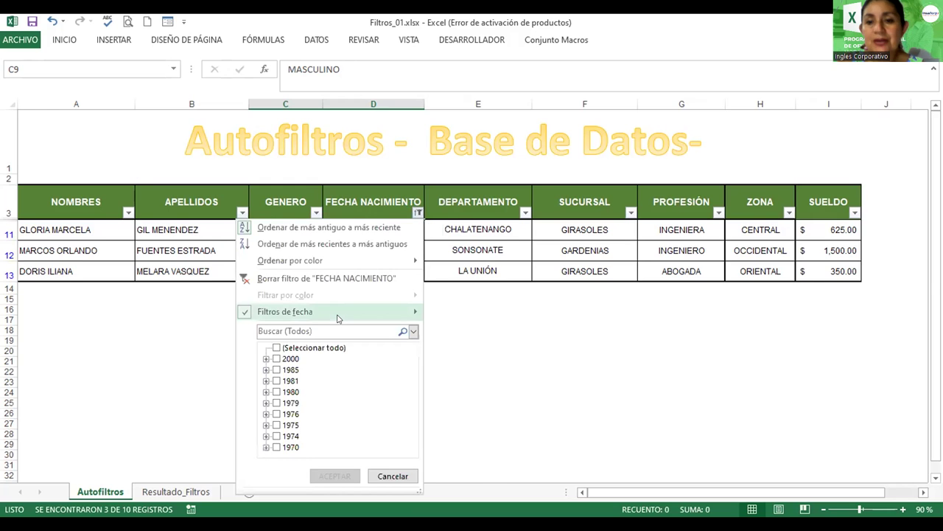
pyautogui.moveTo(285, 311)
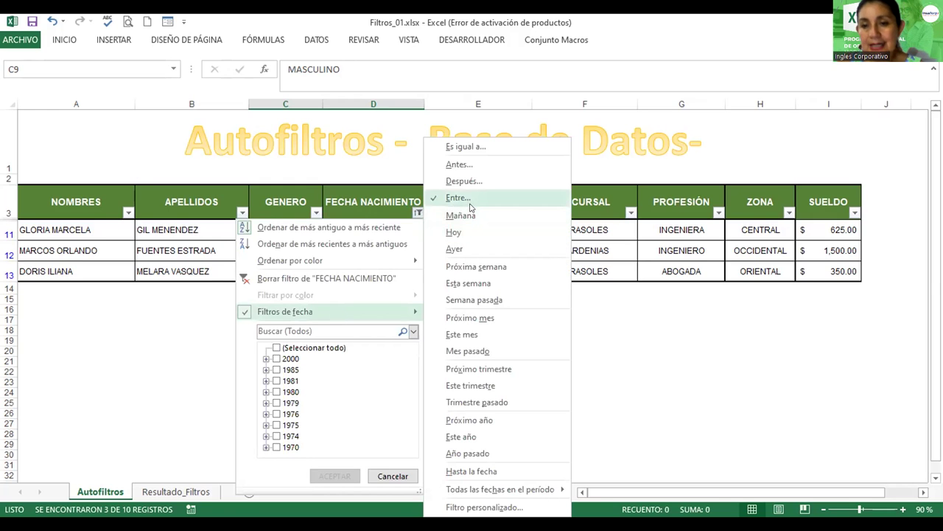
pyautogui.click(458, 197)
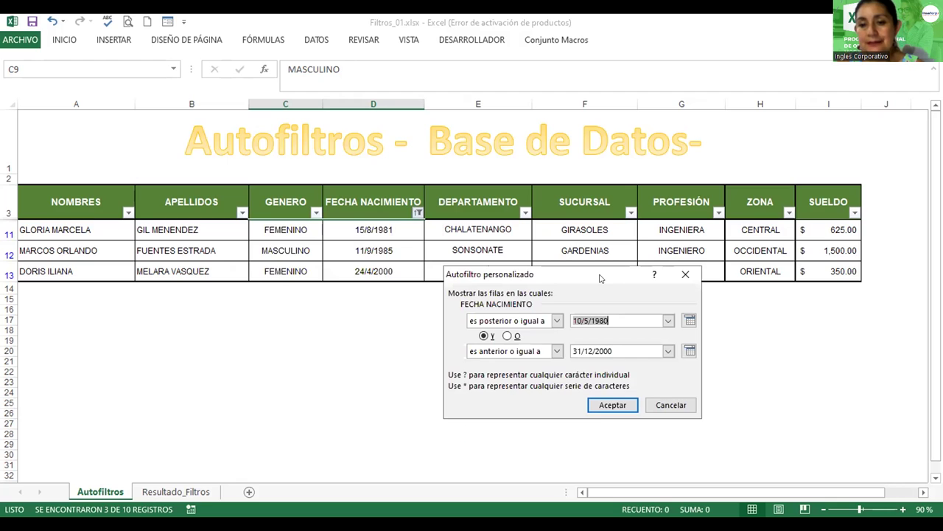
pyautogui.moveTo(601, 278); pyautogui.dragTo(523, 295)
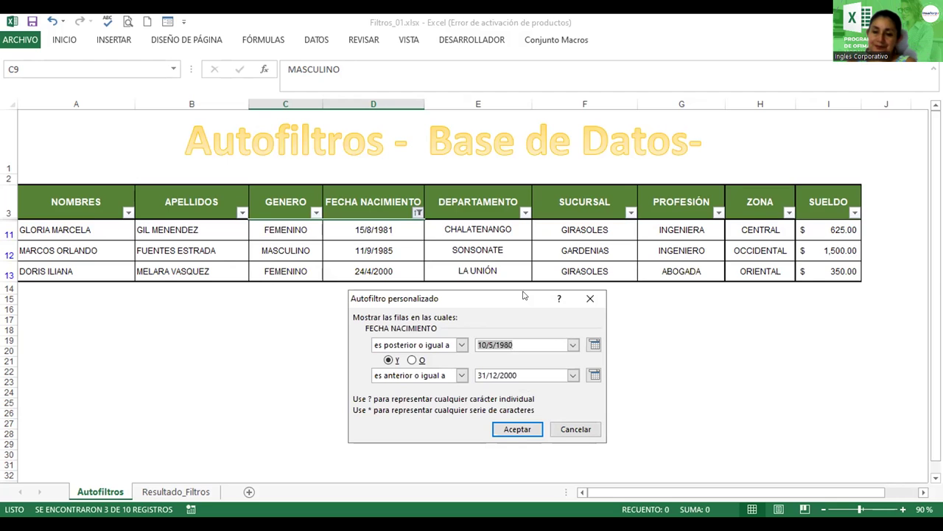
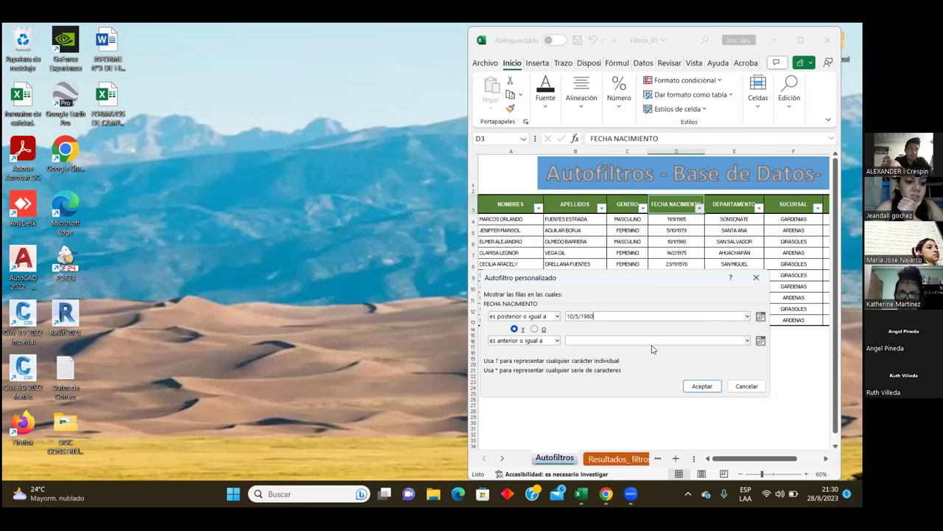
# Step: Complete the FECHA NACIMIENTO range with end date 31/12/2000, leaving 3 of 10 records visible
pyautogui.click(586, 339)
pyautogui.write('31/12')
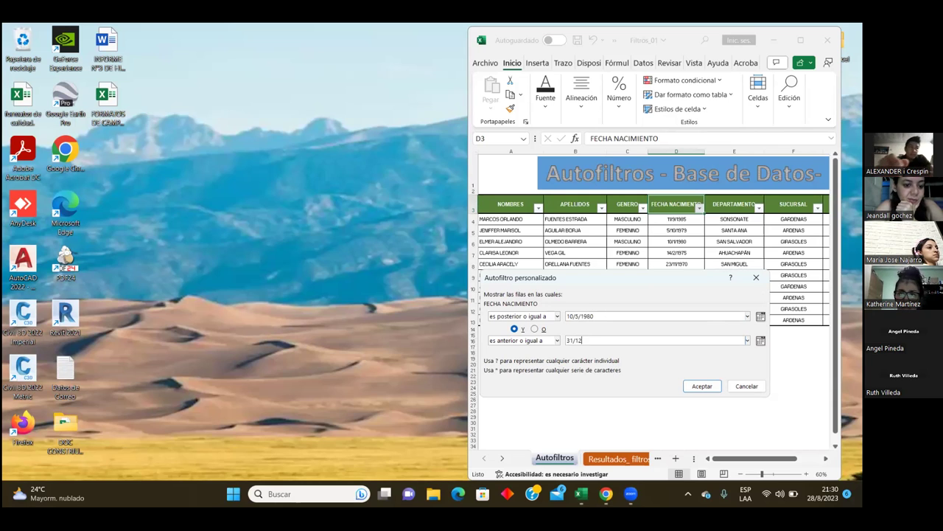
pyautogui.write('/2000')
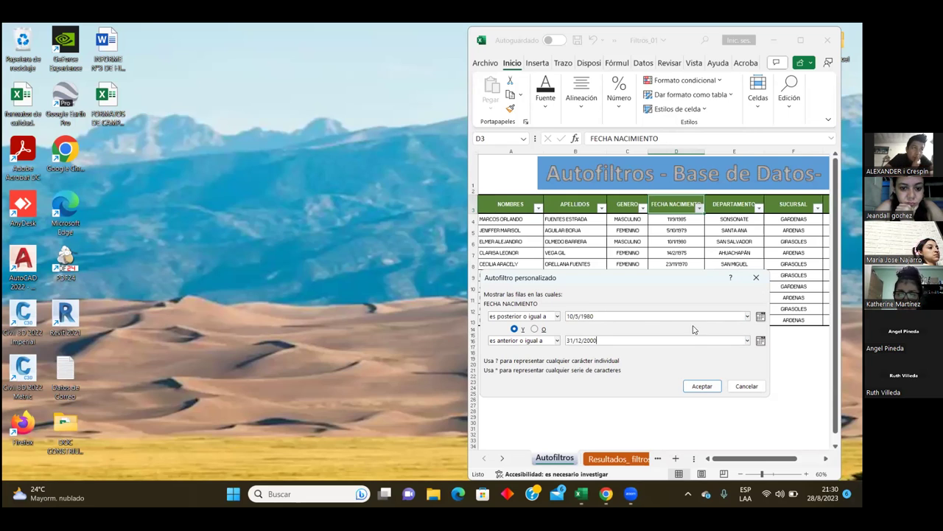
pyautogui.click(704, 385)
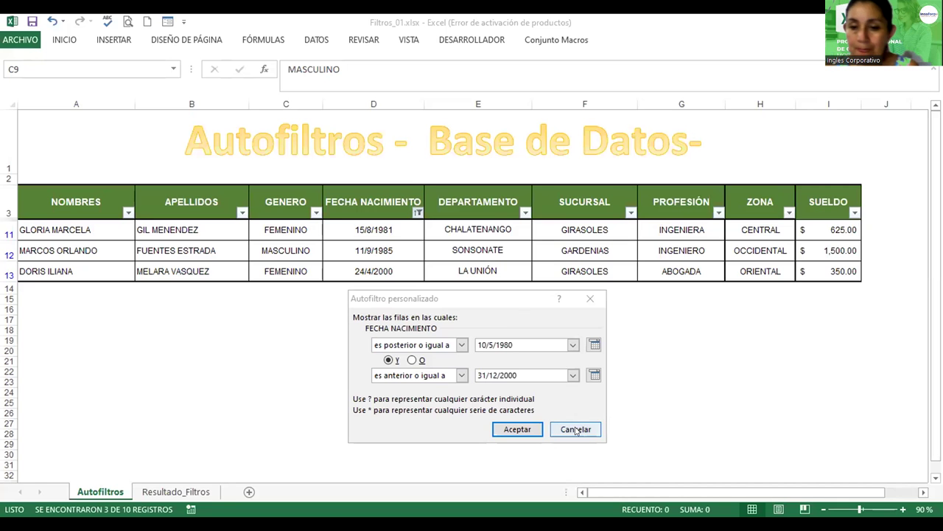
# Step: Cancel the custom autofilter dialog and bring up Ejercicio 1 in autofiltros_Aplicación.xlsx
pyautogui.click(517, 429)
pyautogui.click(584, 341)
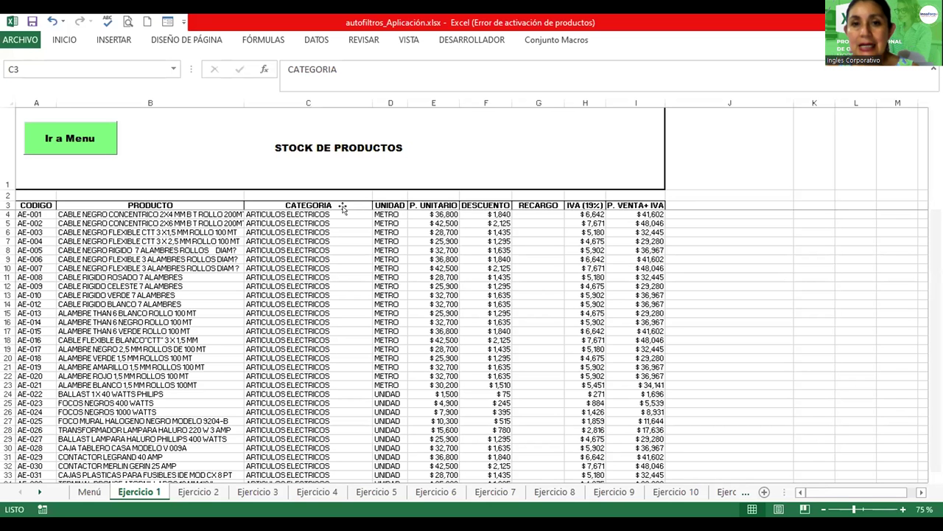
# Step: Add filters and limit CATEGORIA to FERRETERIA (19 of 109), then move to Ejercicio 2
pyautogui.click(313, 40)
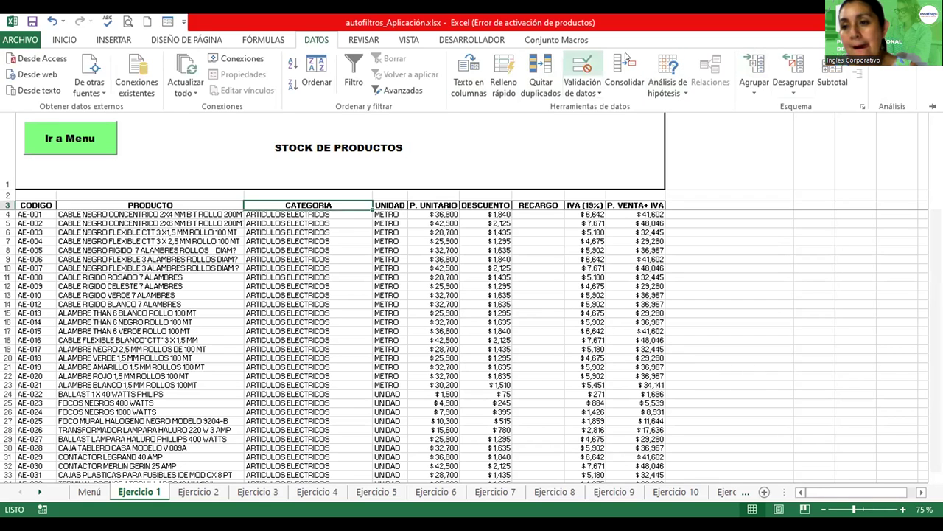
pyautogui.click(344, 58)
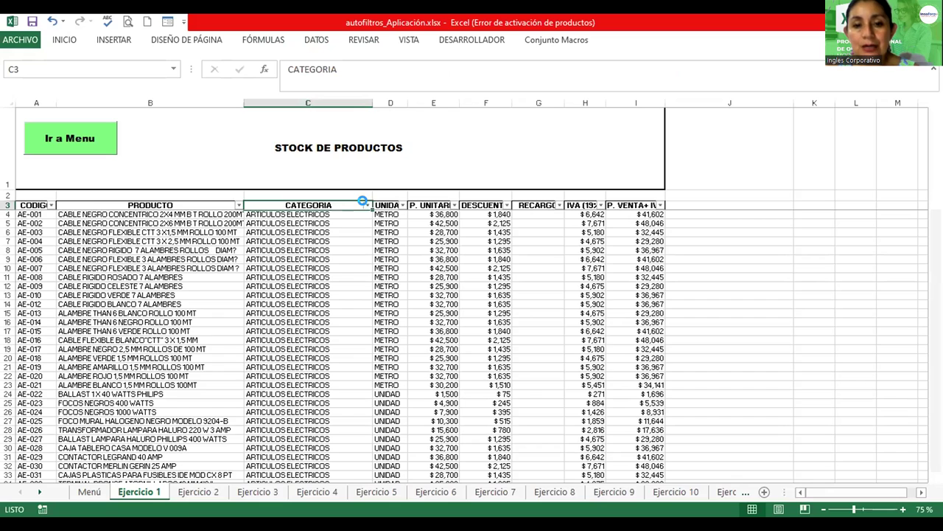
pyautogui.click(228, 339)
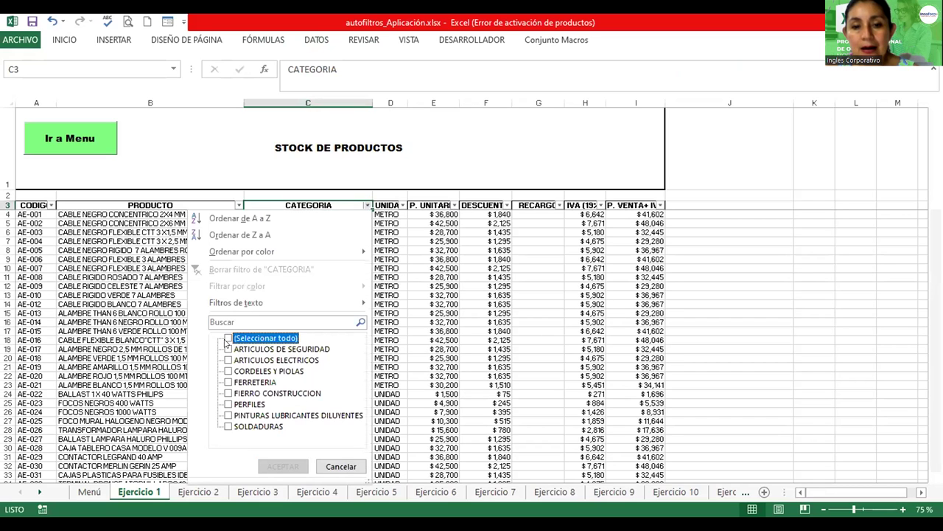
pyautogui.click(228, 382)
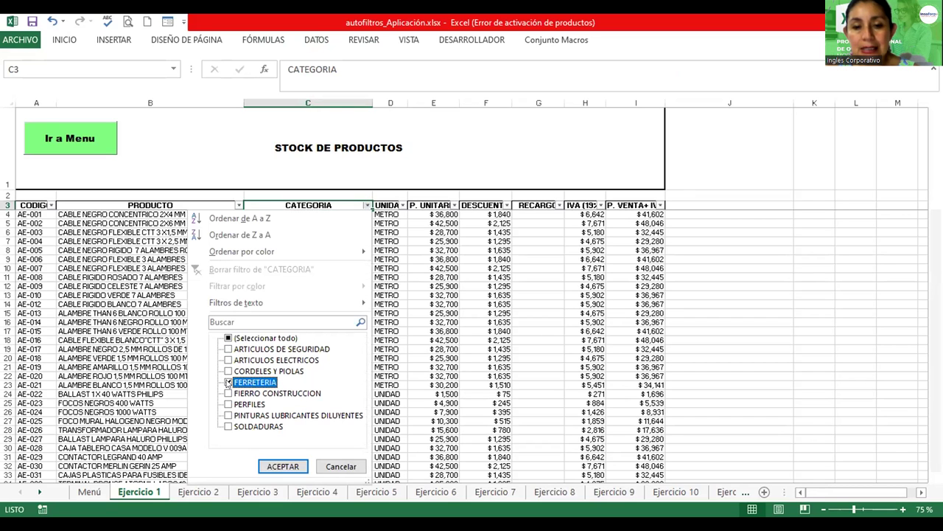
pyautogui.click(283, 466)
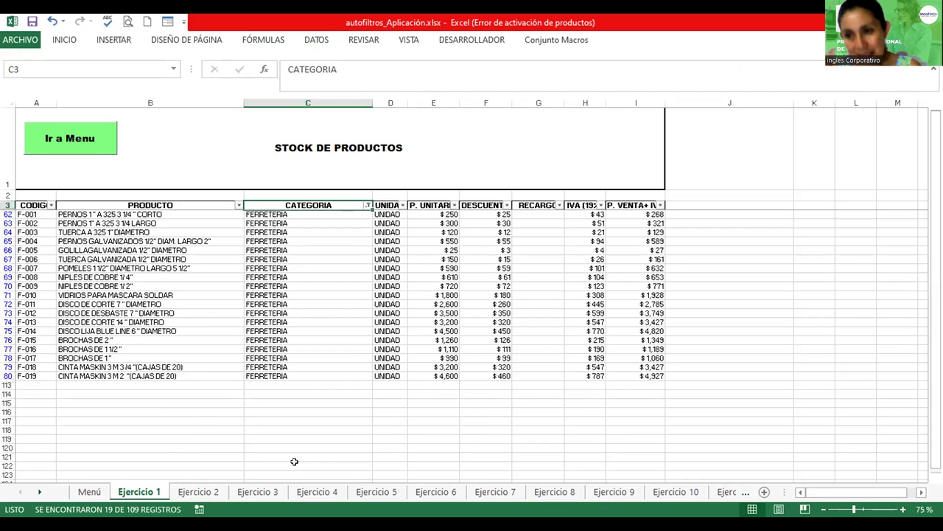
pyautogui.click(201, 492)
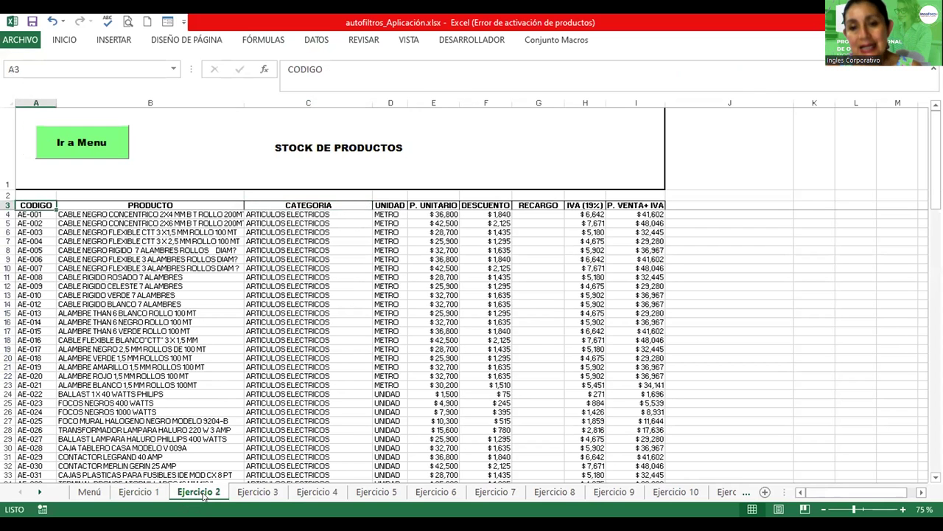
# Step: Browse the Ejercicio 3 and Ejercicio 4 sheets
pyautogui.click(256, 493)
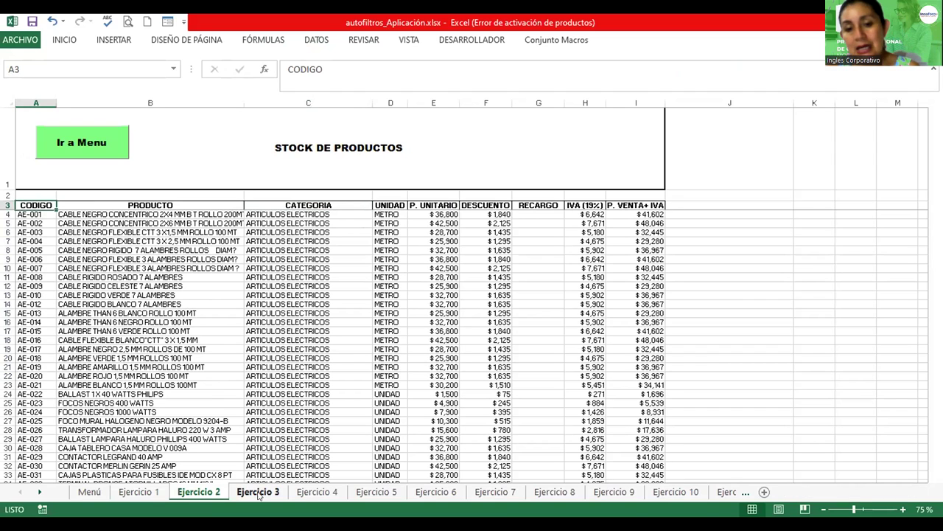
pyautogui.click(306, 493)
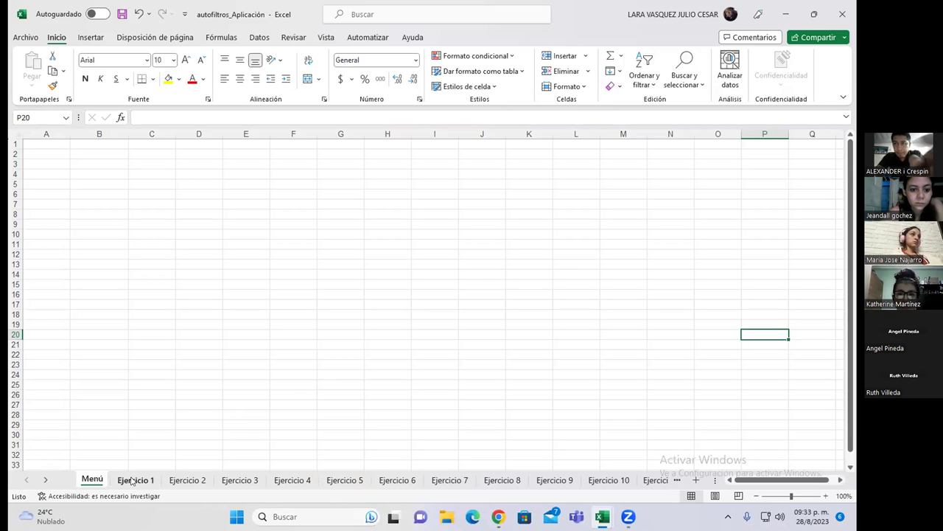
# Step: On Ejercicio 1, filter CATEGORIA to FERRETERIA only, showing 19 of 109 records
pyautogui.click(136, 480)
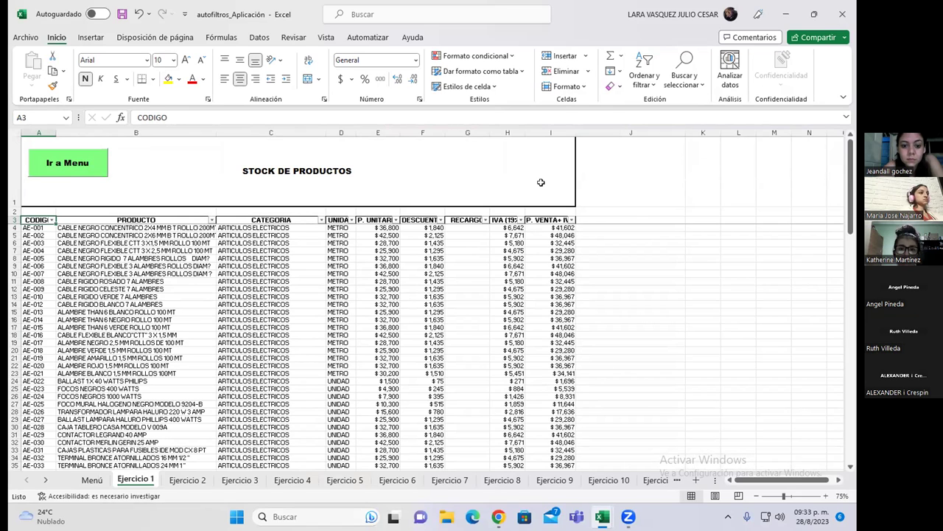
pyautogui.click(322, 220)
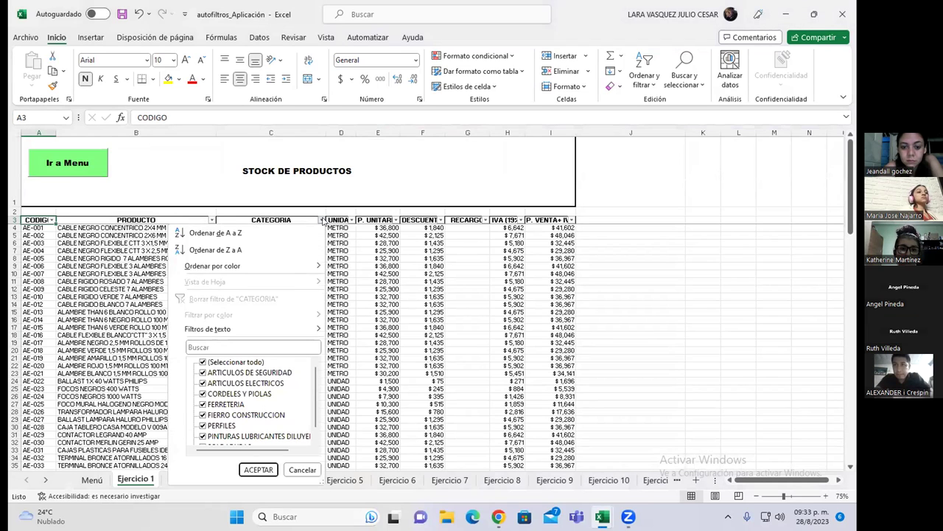
pyautogui.click(203, 362)
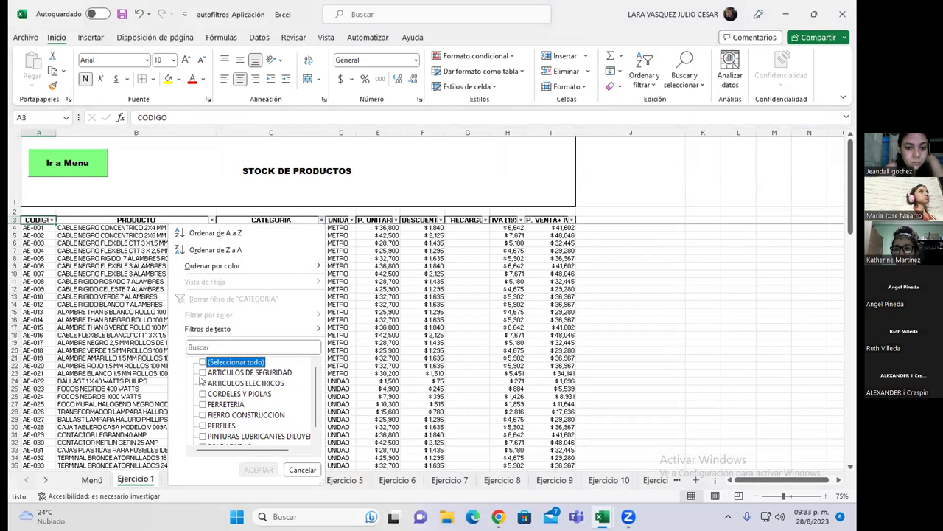
pyautogui.click(203, 404)
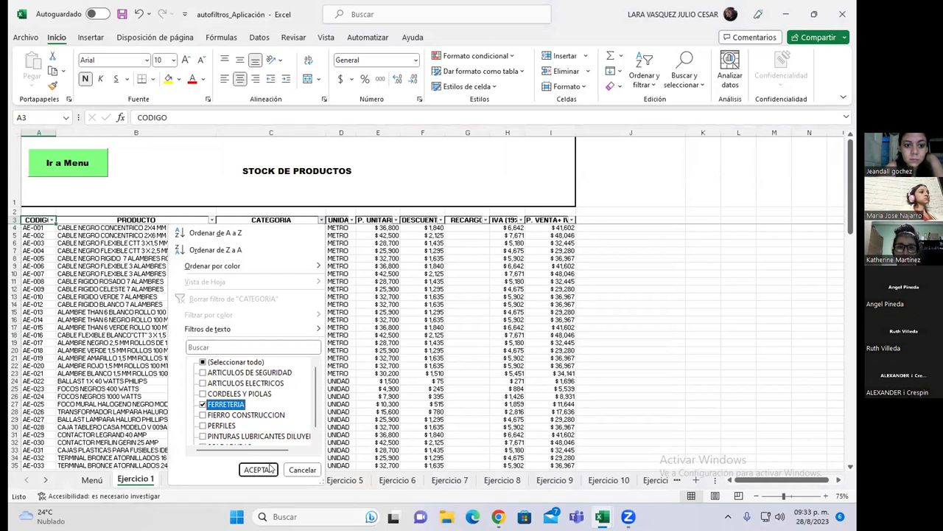
pyautogui.click(271, 467)
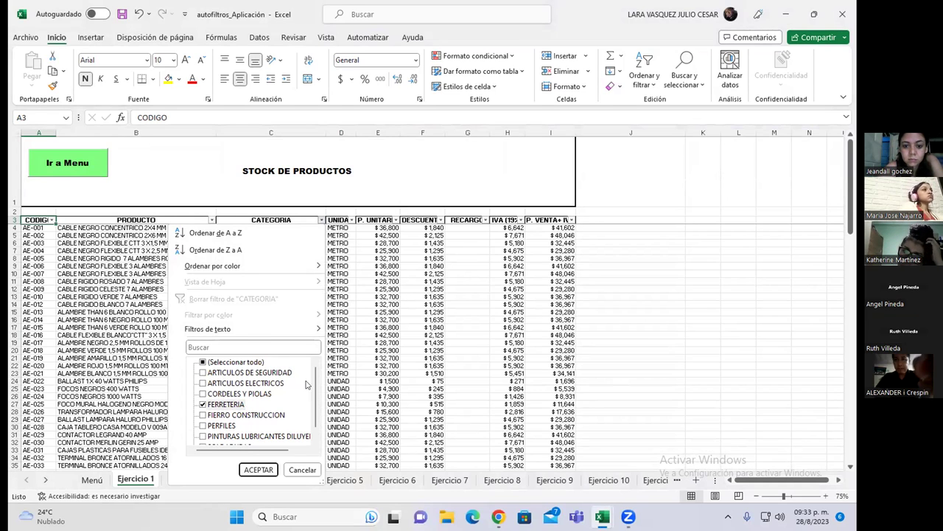
pyautogui.click(255, 469)
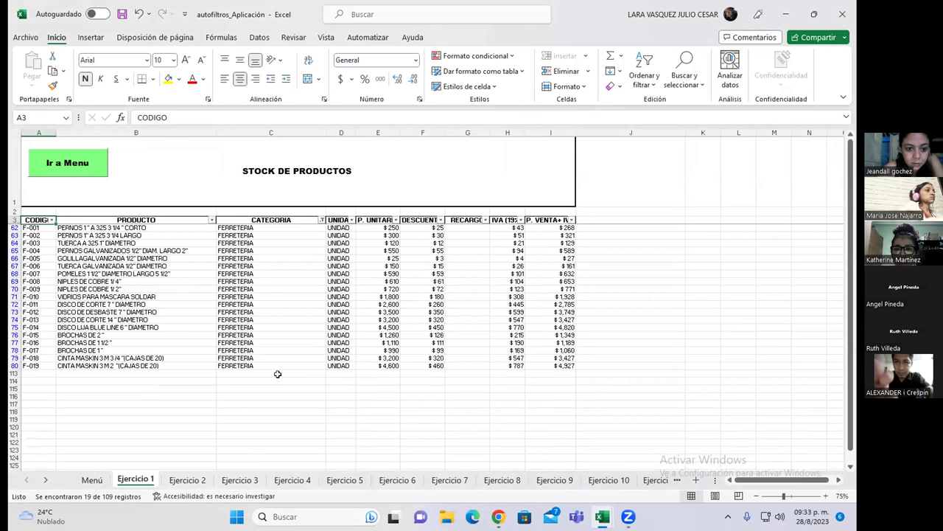
# Step: On Ejercicio 2, turn on filtering and limit UNIDAD to METRO
pyautogui.click(186, 481)
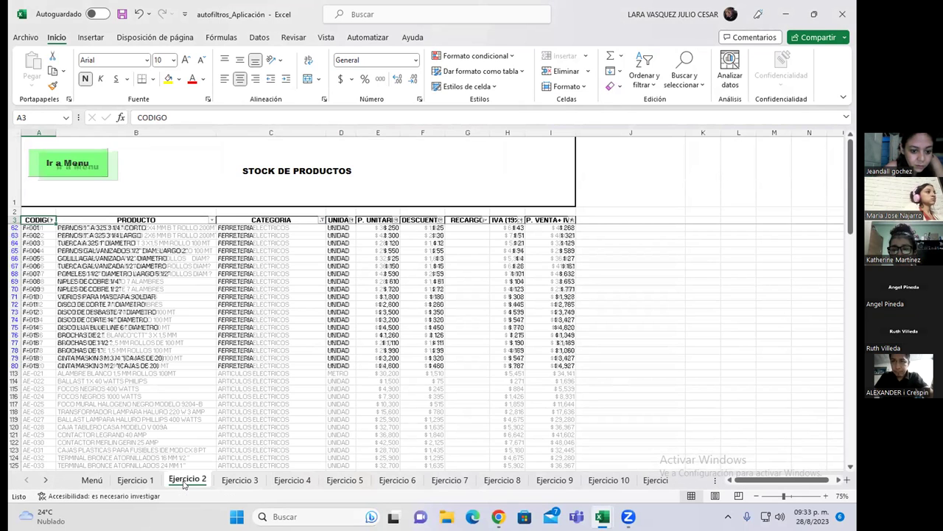
pyautogui.click(650, 85)
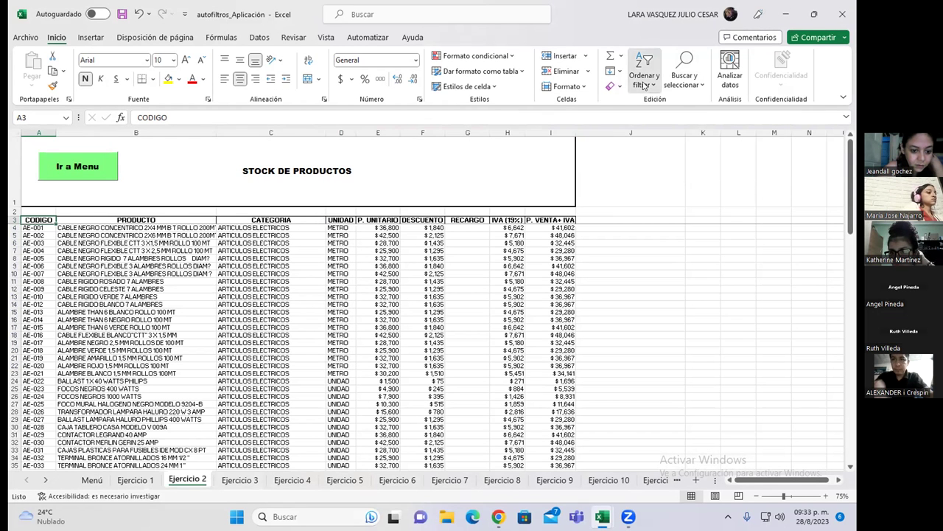
pyautogui.click(657, 151)
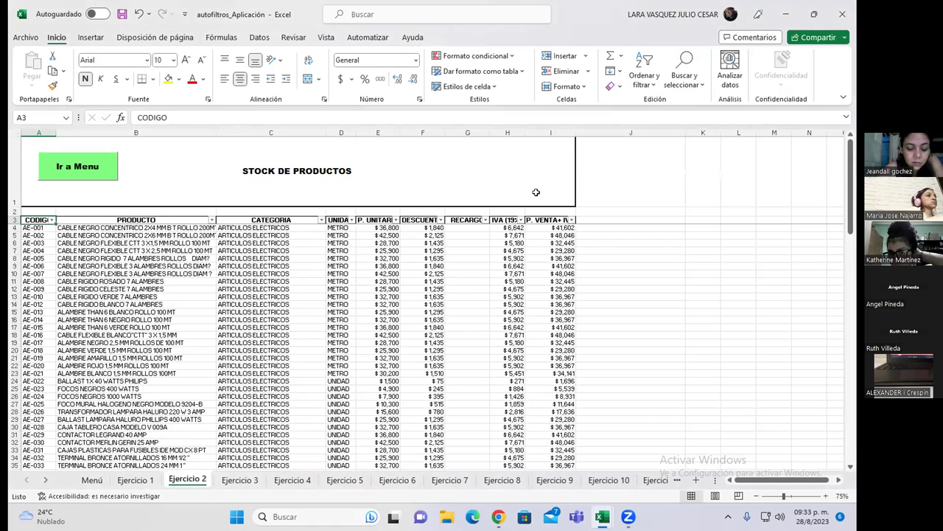
pyautogui.click(350, 220)
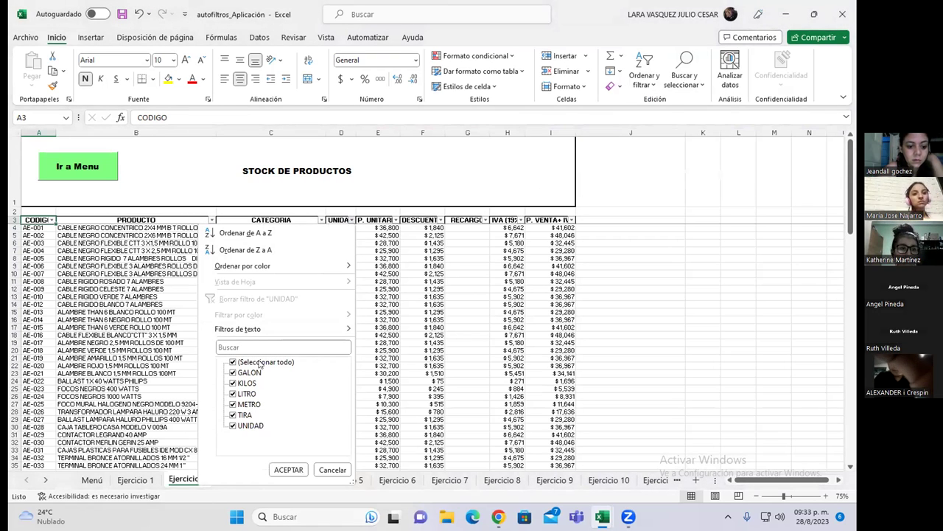
pyautogui.click(233, 362)
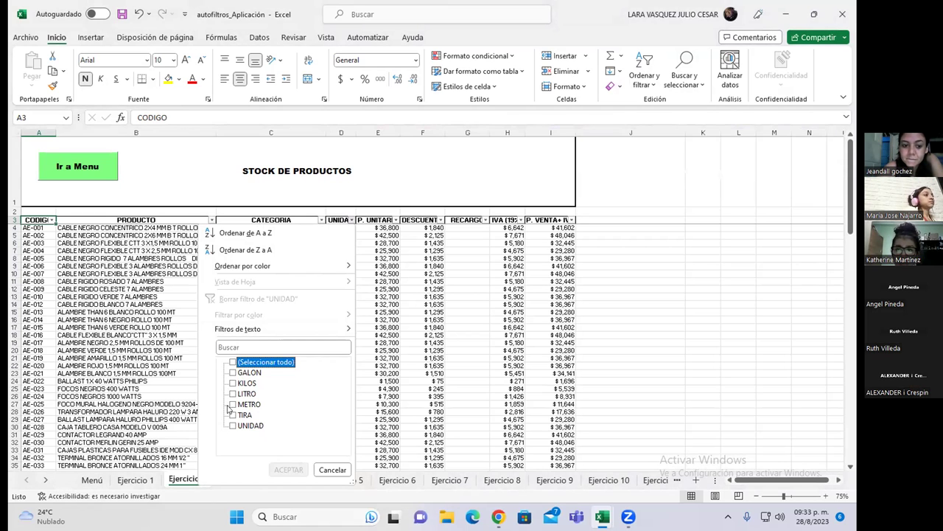
pyautogui.click(232, 404)
pyautogui.click(291, 470)
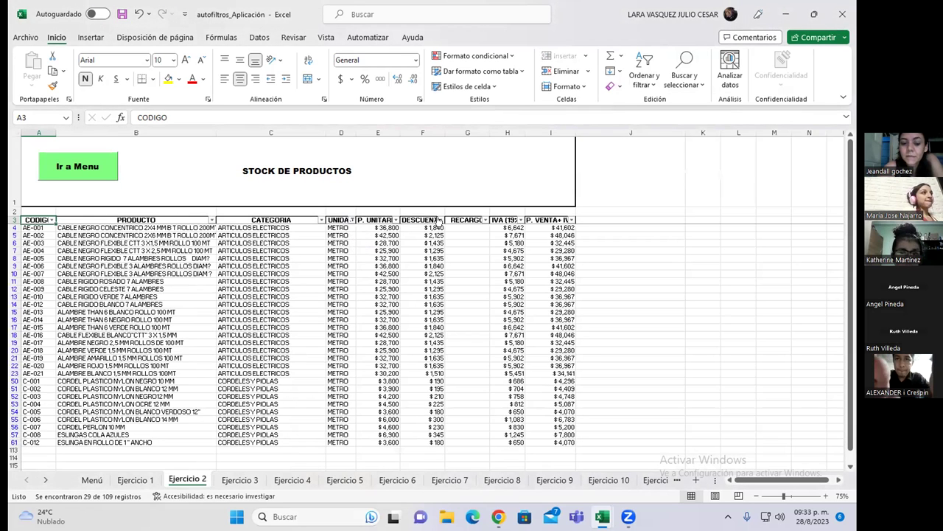
# Step: Narrow CATEGORIA to CORDELES Y PIOLAS (9 of 109), then go to Ejercicio 3
pyautogui.click(322, 220)
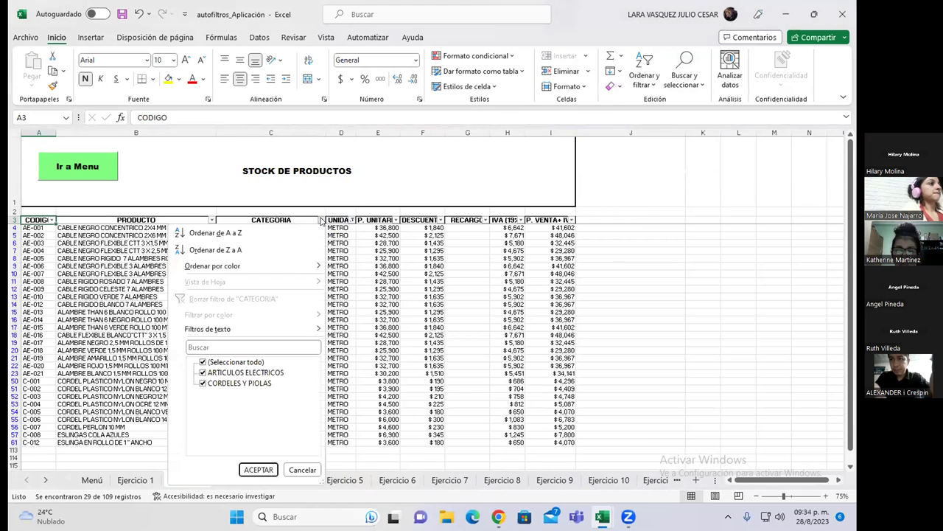
pyautogui.click(203, 362)
pyautogui.click(202, 383)
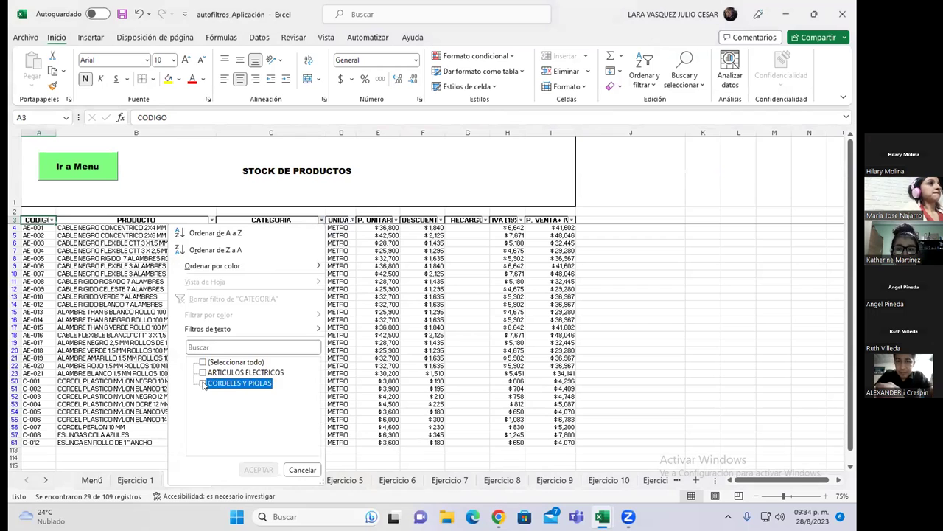
pyautogui.click(269, 470)
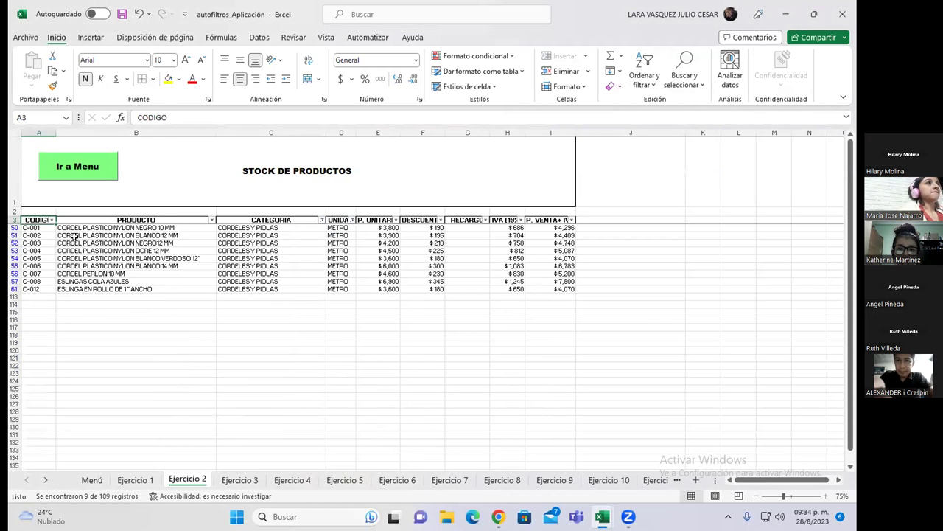
pyautogui.click(240, 480)
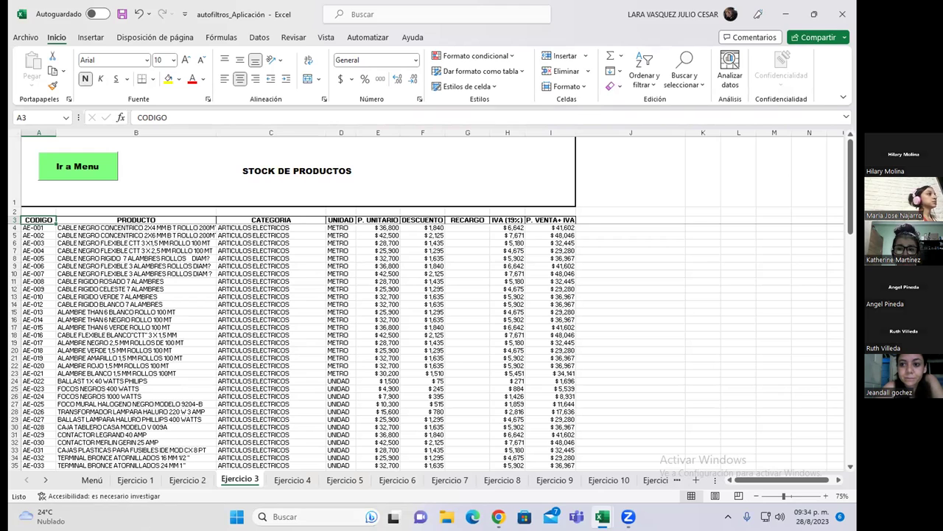
# Step: Scroll through the exercise list, then back up to the top of Ejercicio 1
pyautogui.scroll(-1, 377, 300)
pyautogui.scroll(-2, 381, 298)
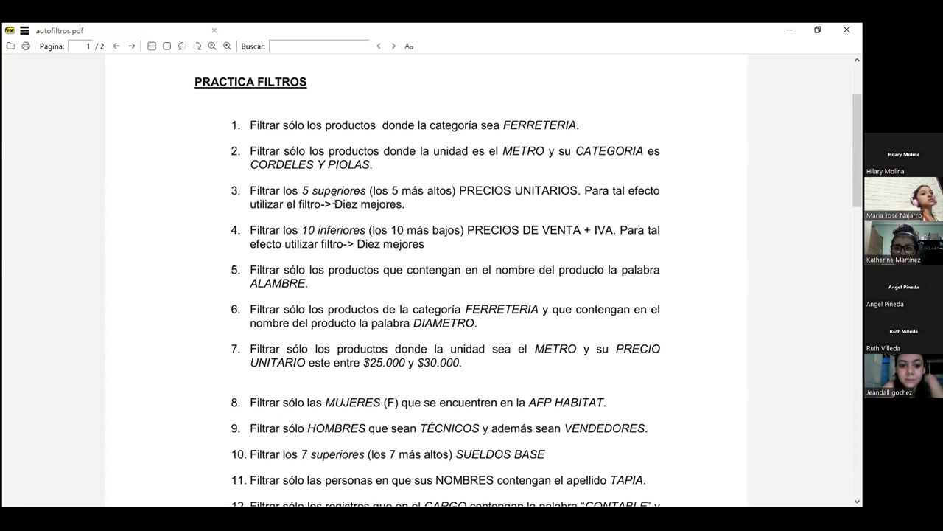
pyautogui.scroll(4, 679, 327)
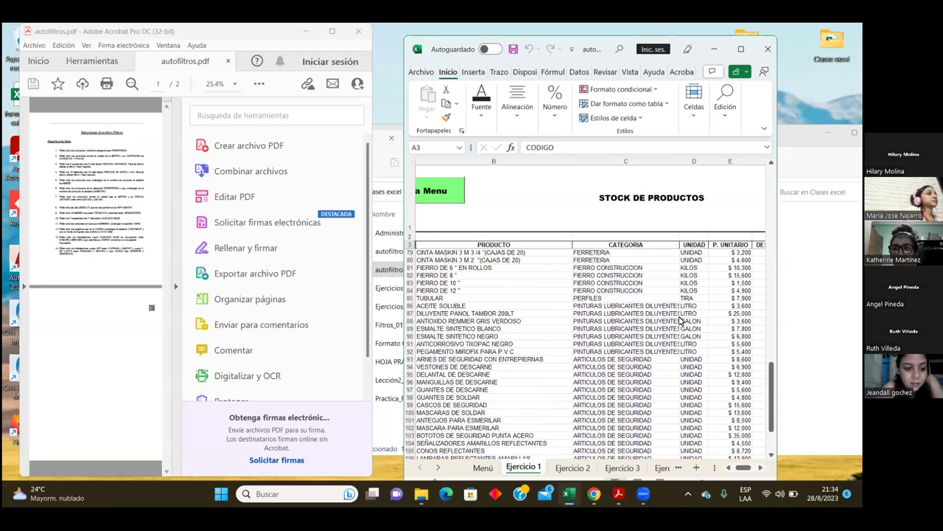
pyautogui.scroll(1, 598, 292)
pyautogui.scroll(1, 598, 292)
pyautogui.scroll(2, 599, 293)
pyautogui.scroll(3, 671, 252)
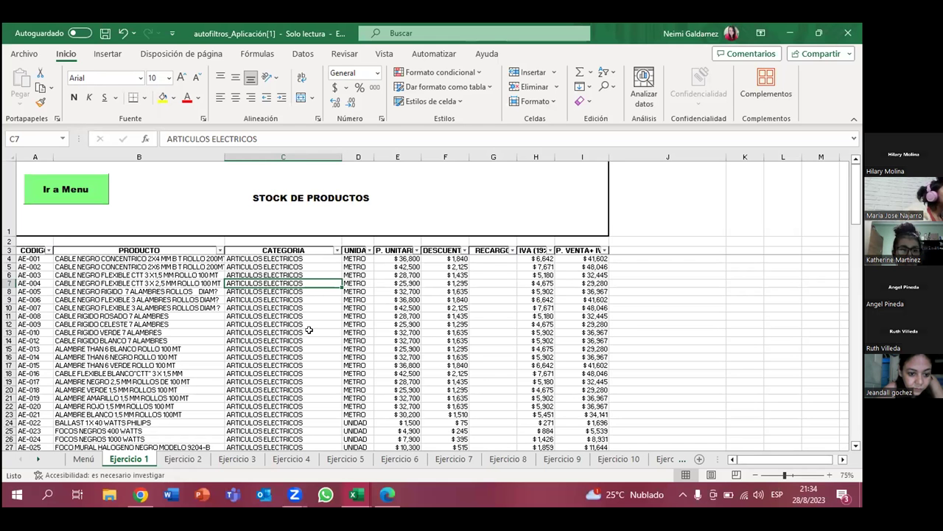
# Step: Filter Ejercicio 1's CATEGORIA column to FERRETERIA only
pyautogui.click(337, 250)
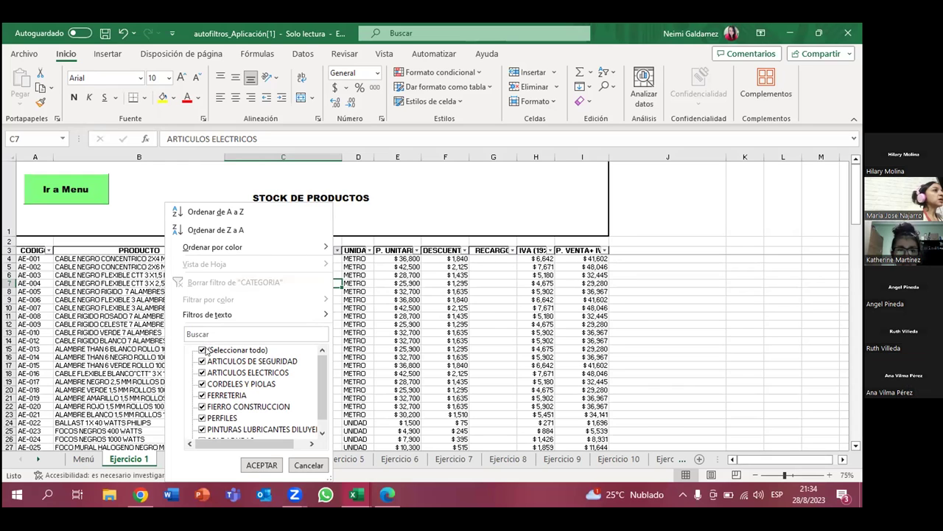
pyautogui.click(204, 350)
pyautogui.click(201, 395)
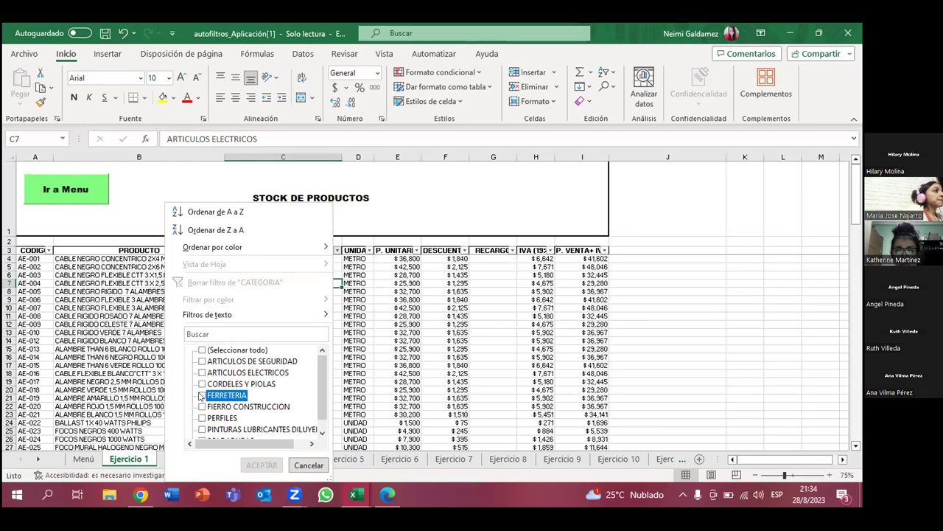
pyautogui.click(263, 465)
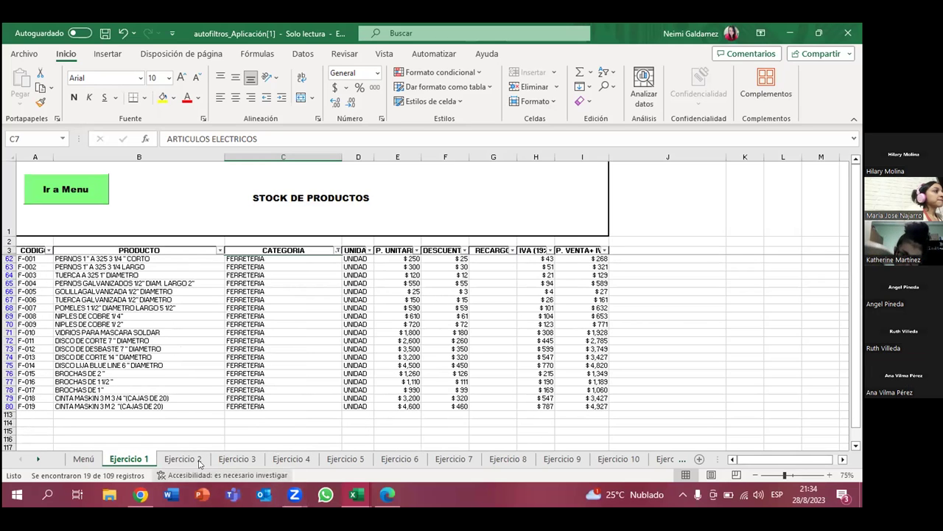
# Step: Check the exercise instructions PDF and return to the Excel workbook
pyautogui.hotkey('alt', 'Tab')
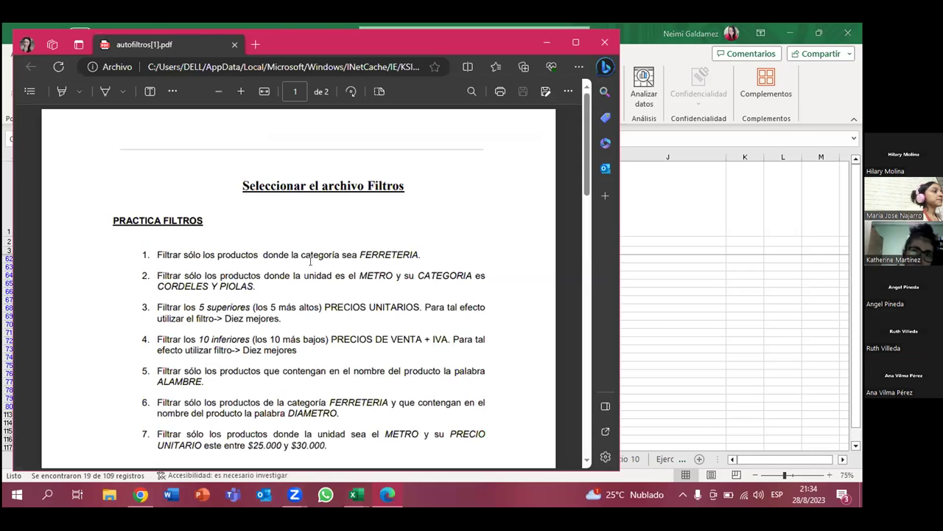
pyautogui.hotkey('alt', 'Tab')
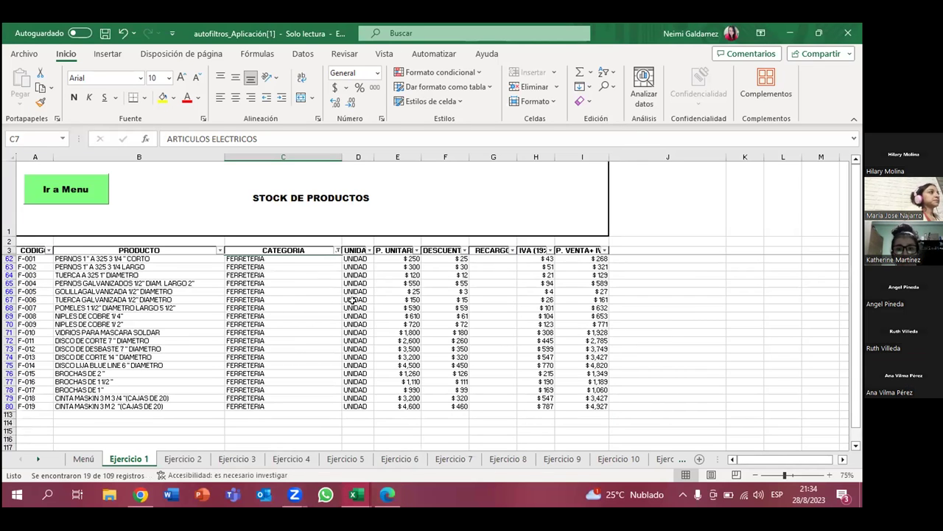
pyautogui.hotkey('alt', 'Tab')
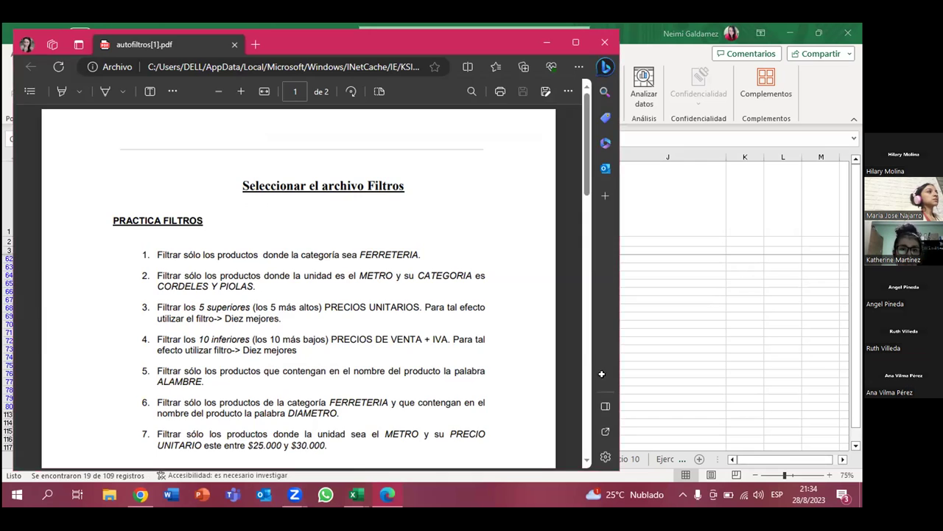
pyautogui.hotkey('alt', 'Tab')
# Step: Switch to Ejercicio 2, consult the exercise PDF, and minimize the Excel window
pyautogui.click(183, 459)
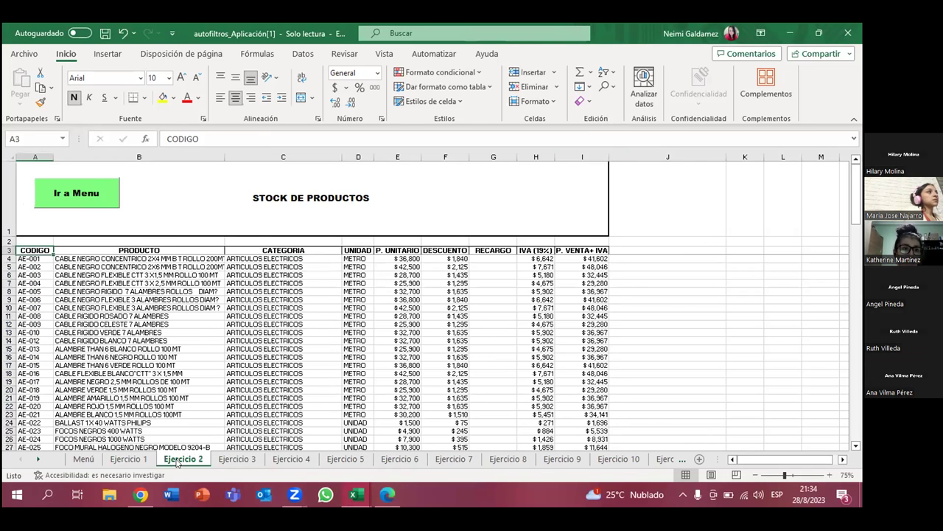
pyautogui.hotkey('alt', 'Tab')
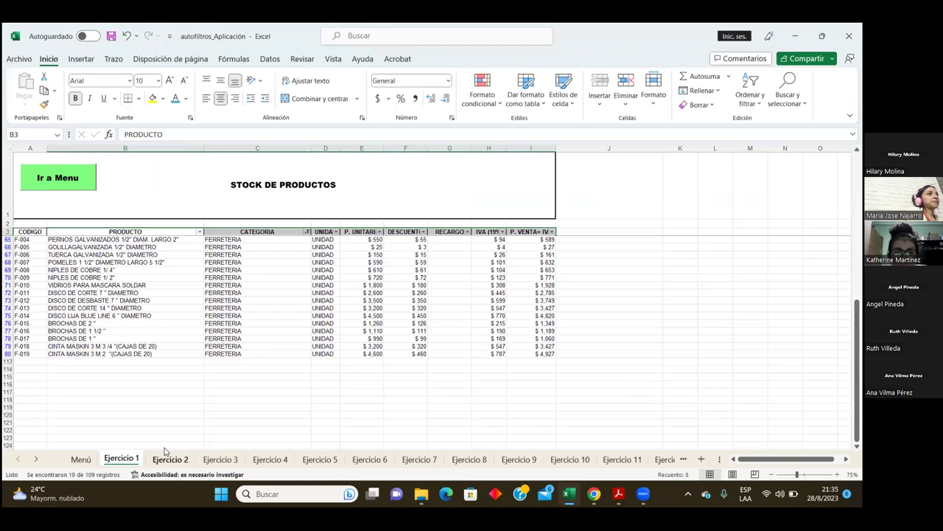
pyautogui.click(185, 460)
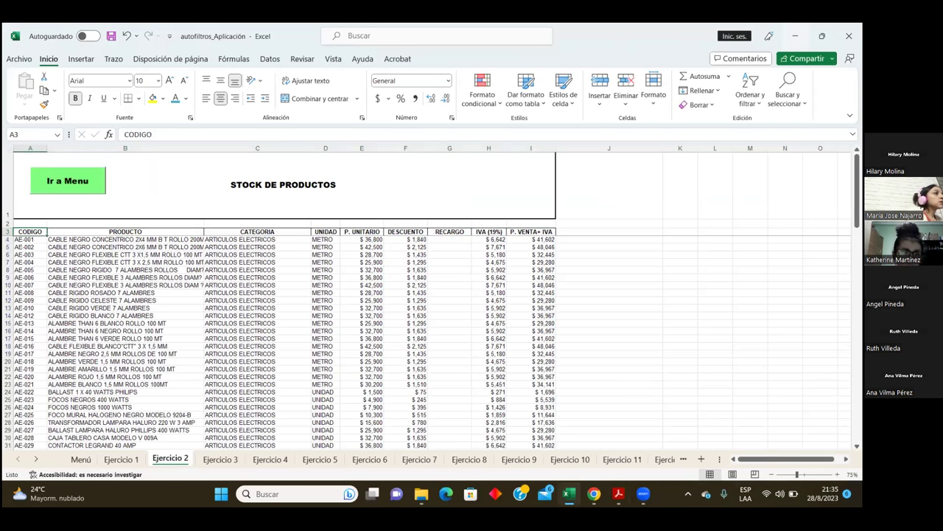
pyautogui.press('super+Down')
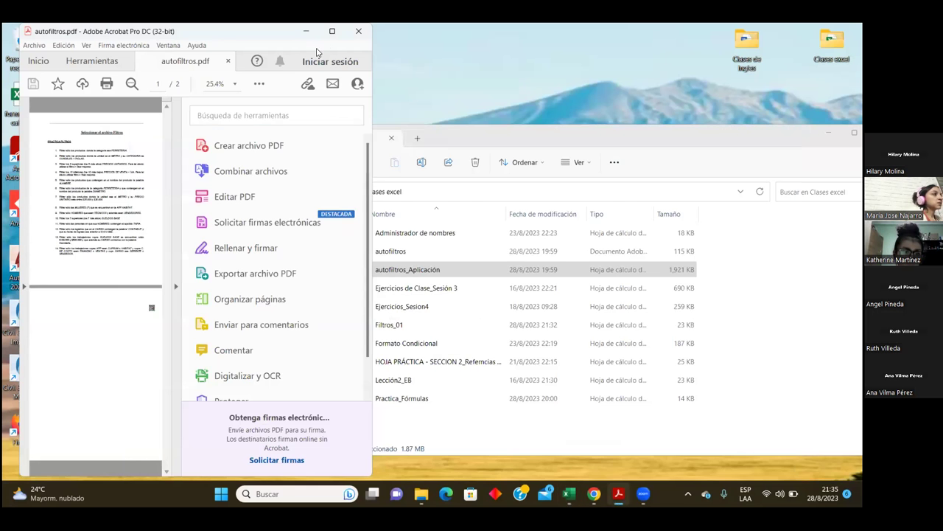
# Step: Maximize the autofiltros.pdf window and clear the P. VENTA+ IVA filter
pyautogui.click(331, 31)
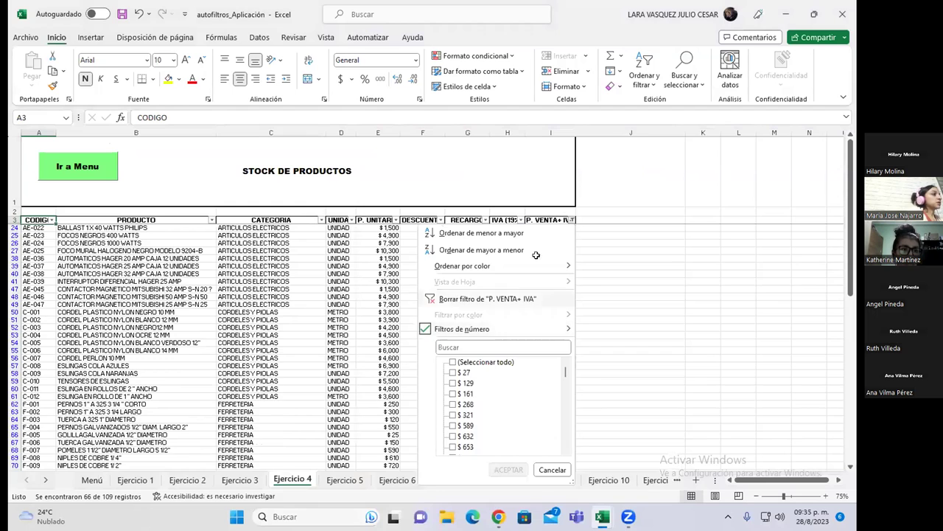
pyautogui.click(488, 298)
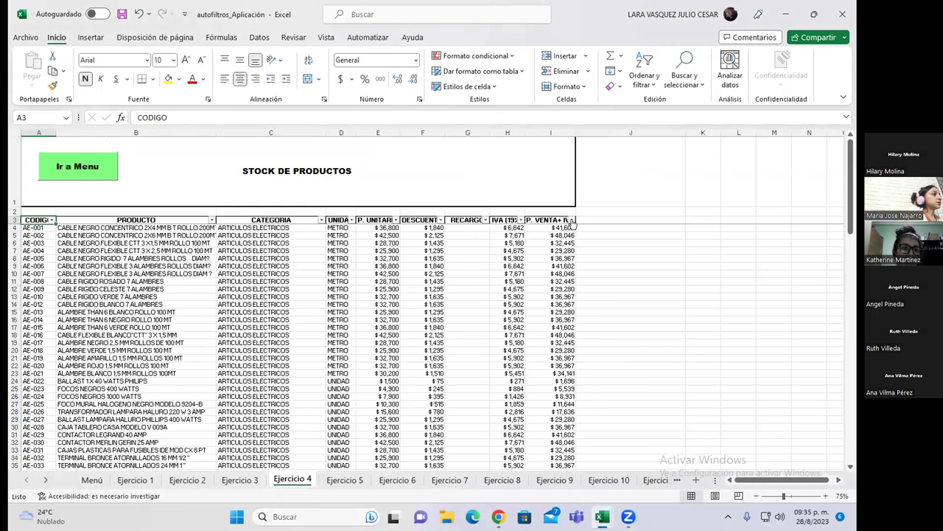
# Step: Filter Ejercicio 2 to the CORDELES Y PIOLAS category with METRO units only
pyautogui.click(572, 220)
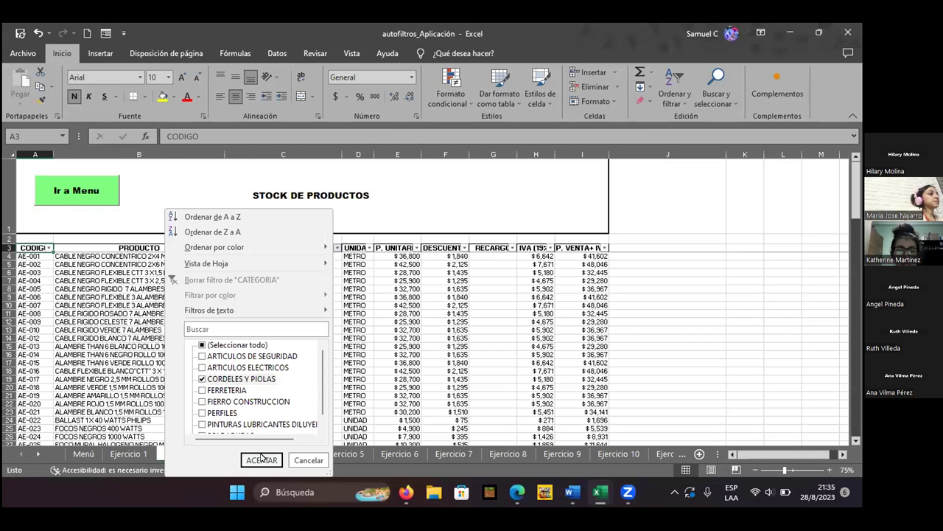
pyautogui.press('Return')
pyautogui.click(369, 247)
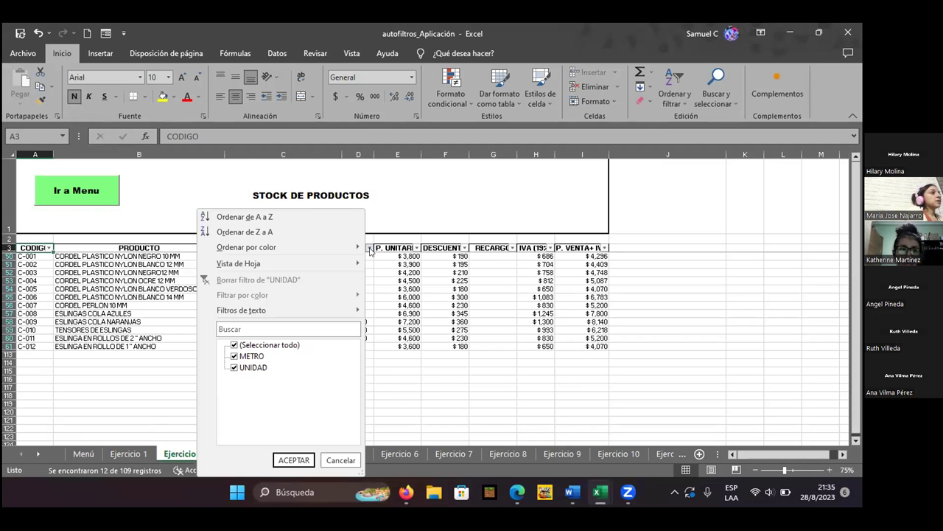
pyautogui.click(234, 345)
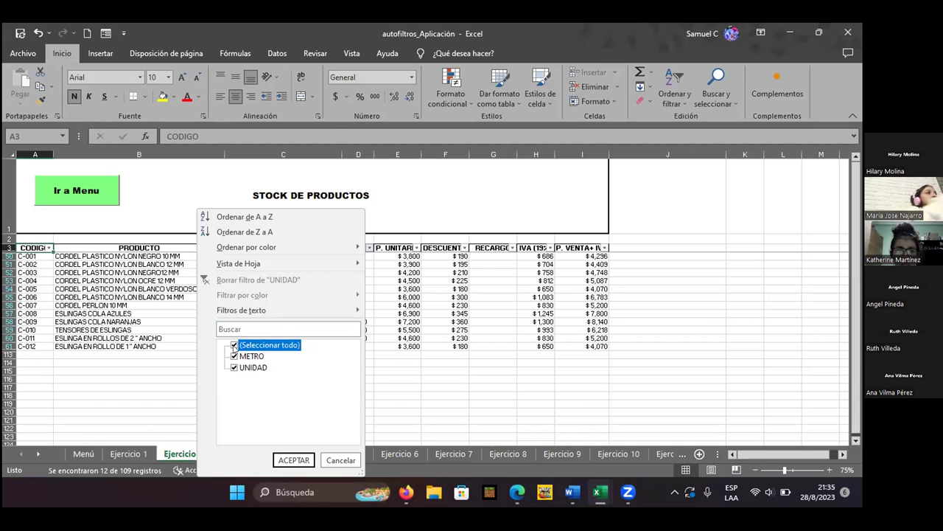
pyautogui.click(234, 356)
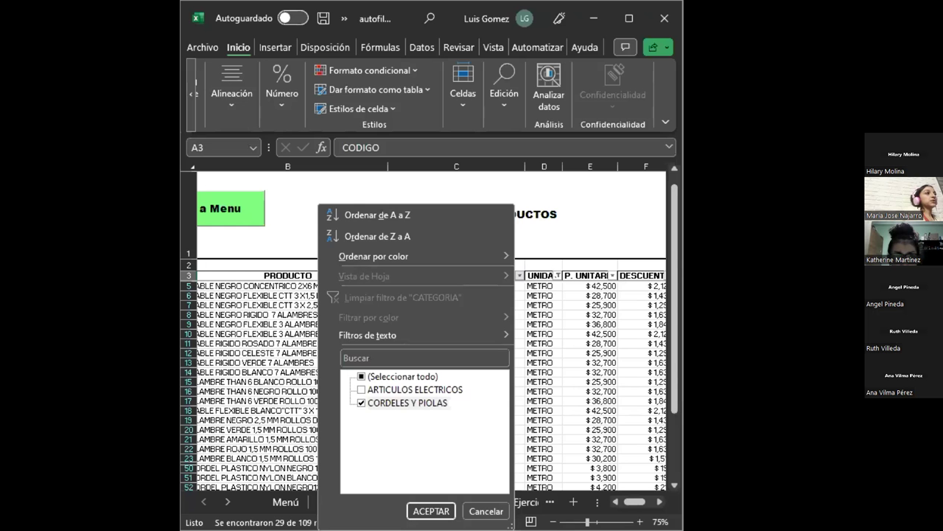
pyautogui.click(431, 511)
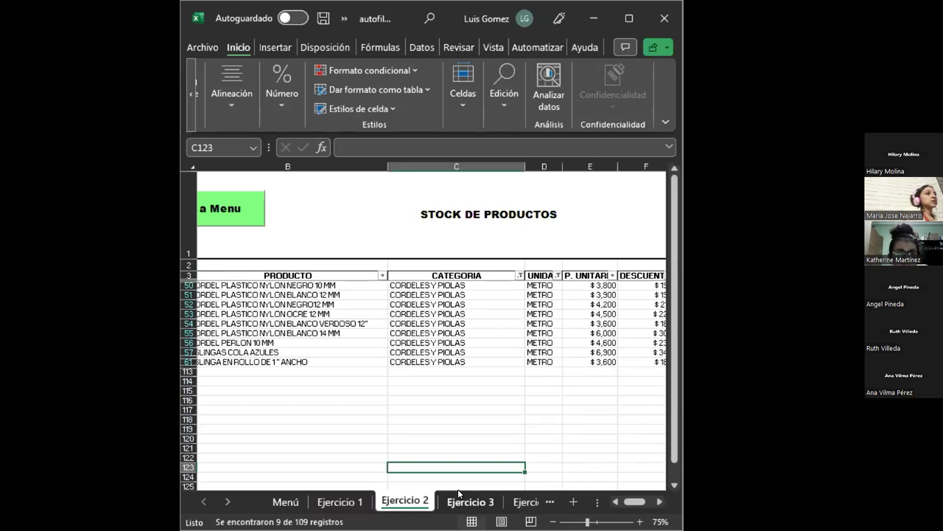
# Step: Go to Ejercicio 3 and bring up sort and filter options for its product table
pyautogui.click(464, 501)
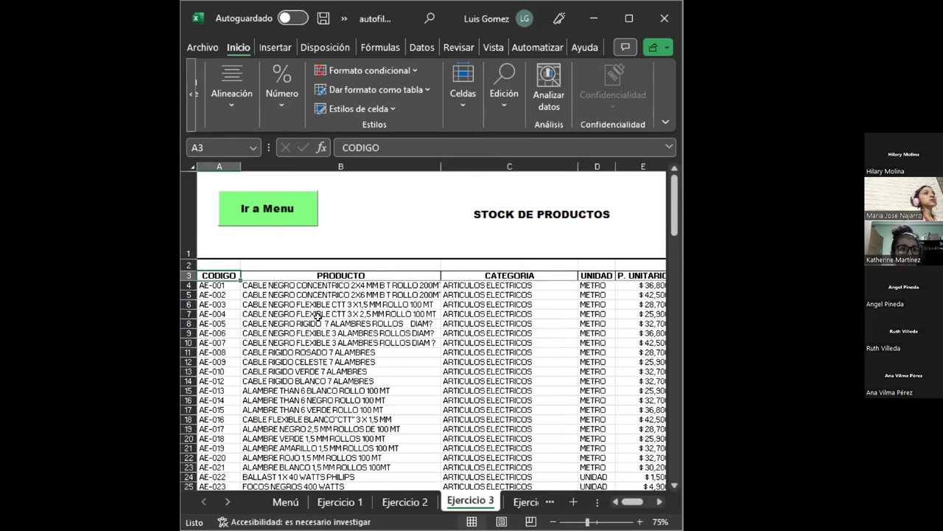
pyautogui.click(340, 323)
pyautogui.click(504, 103)
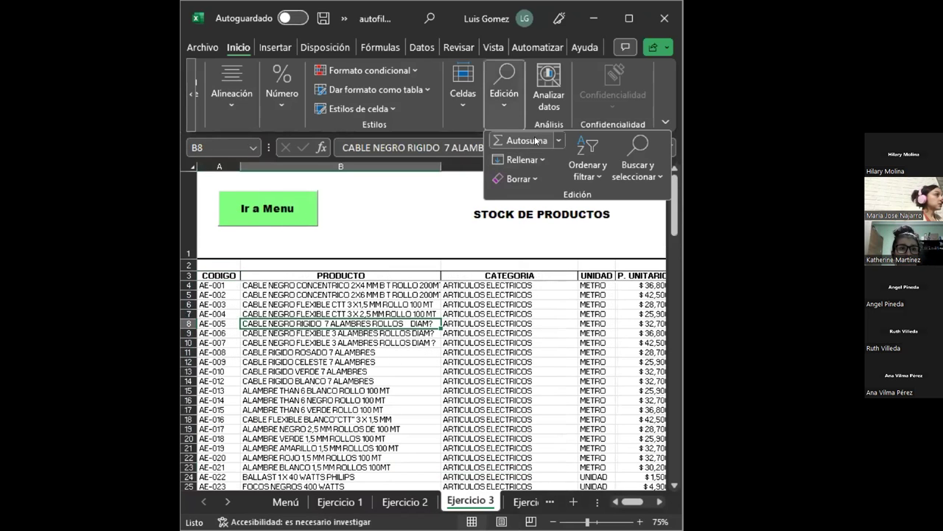
pyautogui.click(595, 165)
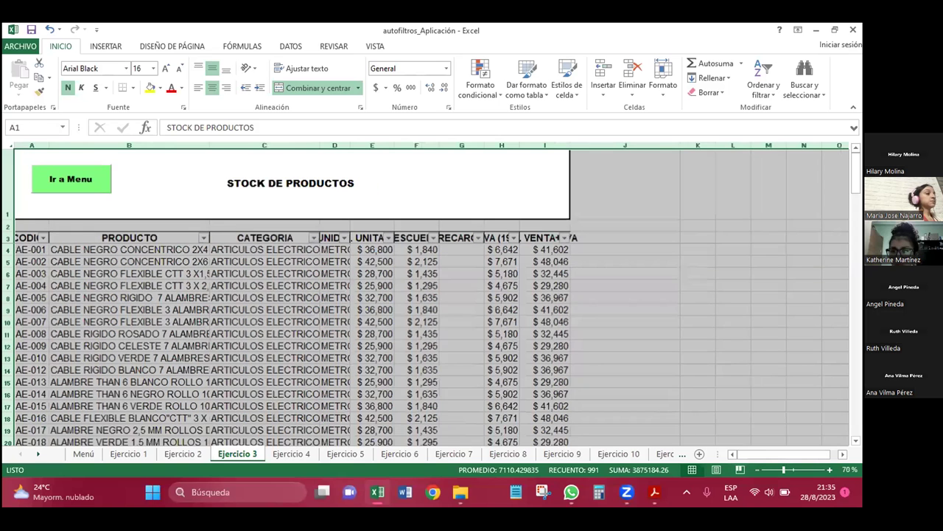
# Step: Zoom out and restore the Ejercicio 3 table's original column widths, selecting the CATEGORIA header
pyautogui.click(757, 469)
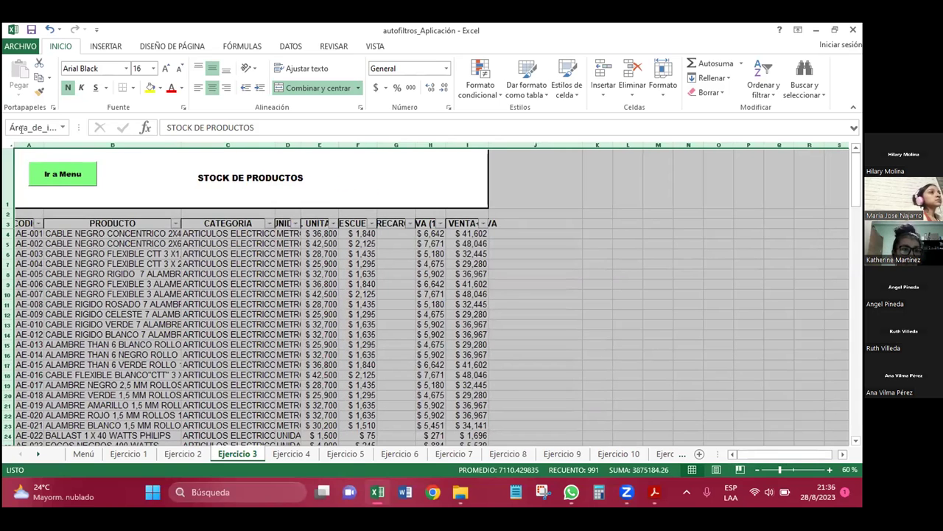
pyautogui.moveTo(40, 139); pyautogui.dragTo(41, 138)
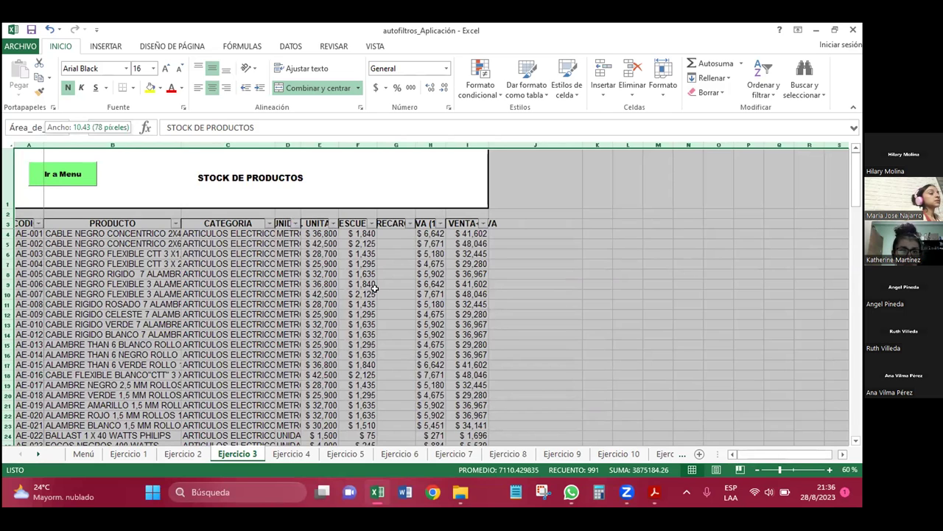
pyautogui.hotkey('ctrl', 'z')
pyautogui.click(375, 293)
pyautogui.click(407, 224)
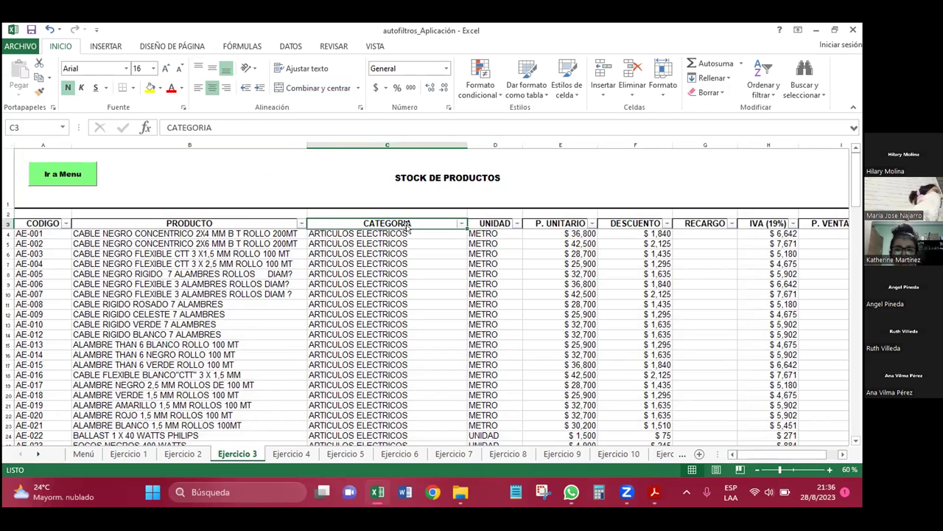
# Step: Switch to the exercise instructions PDF and scroll through the task list
pyautogui.hotkey('alt', 'Tab')
pyautogui.scroll(-3, 374, 320)
pyautogui.scroll(-2, 328, 329)
# Step: Highlight the word FERRETERIA in exercise 6 of the PDF
pyautogui.scroll(-1, 328, 329)
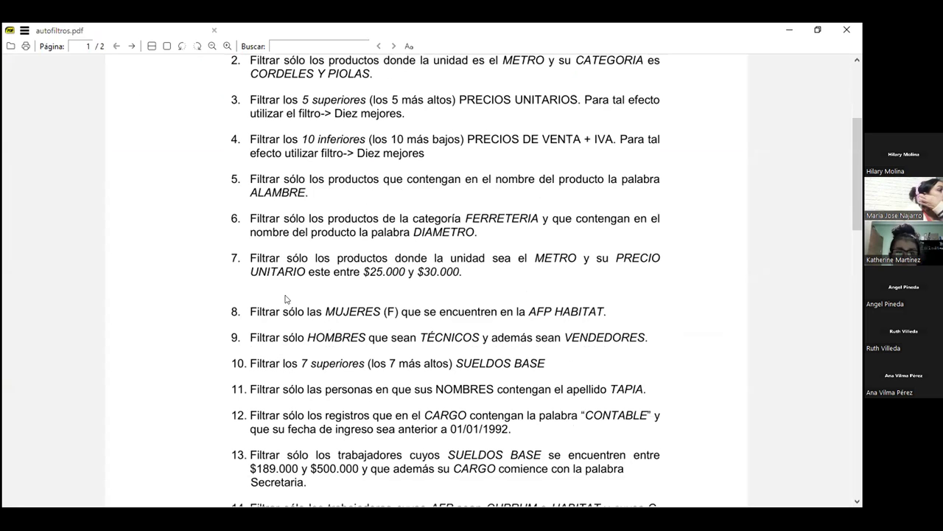
pyautogui.moveTo(483, 218); pyautogui.dragTo(531, 213)
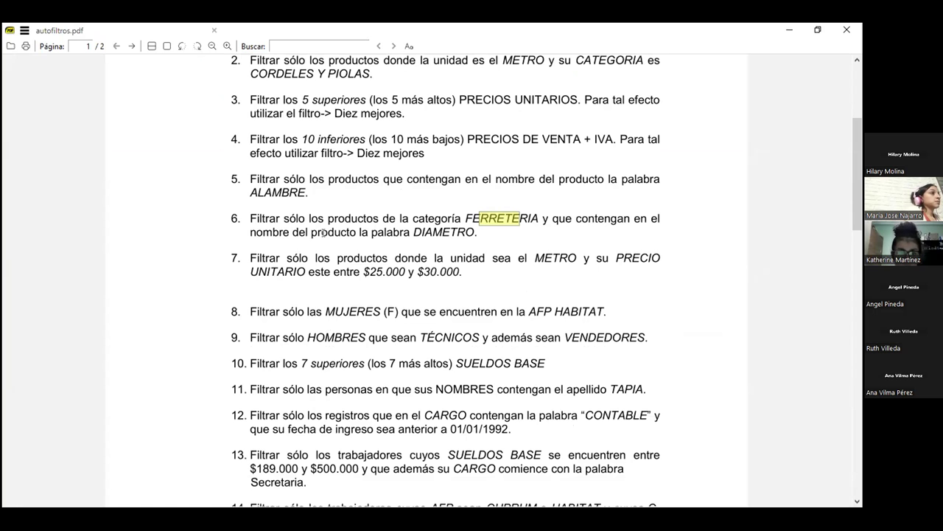
pyautogui.scroll(-10, 467, 232)
pyautogui.scroll(1, 471, 233)
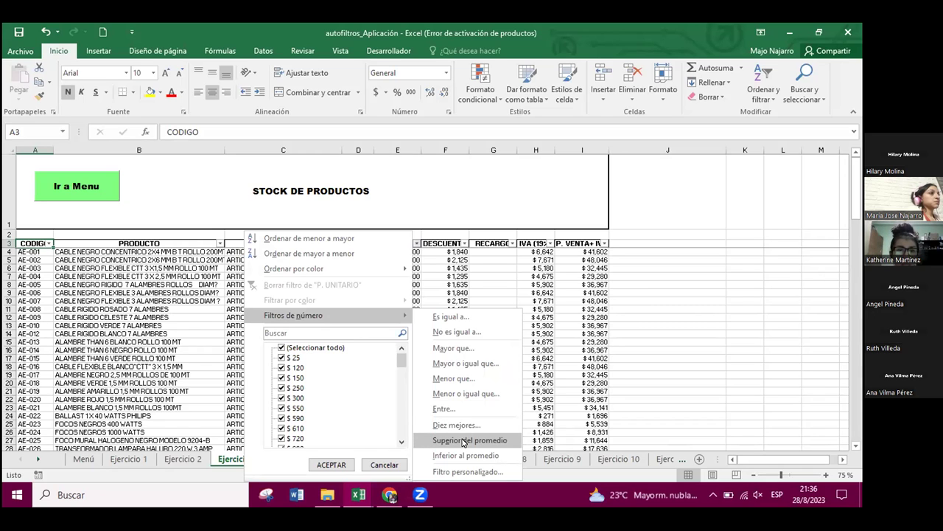
pyautogui.moveTo(294, 314)
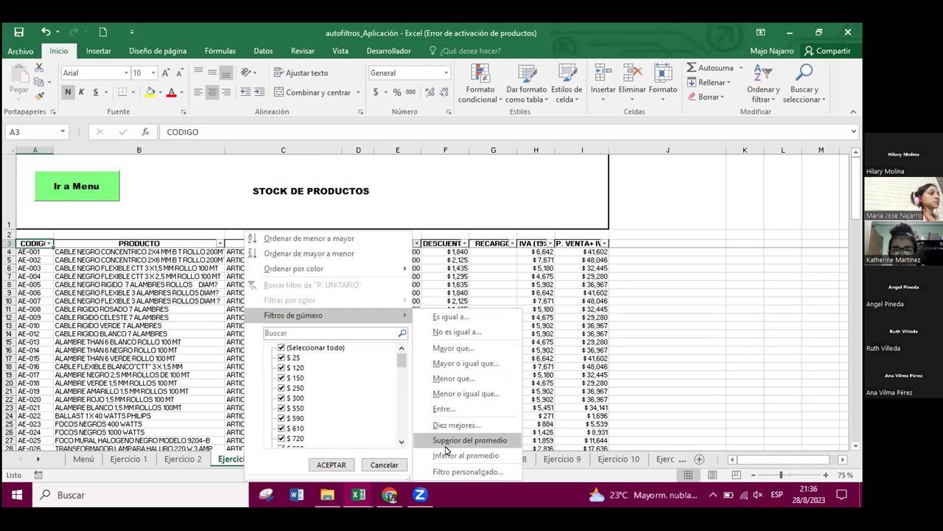
# Step: Dismiss the P. UNITARIO filter menu and click back into the workbook
pyautogui.click(392, 495)
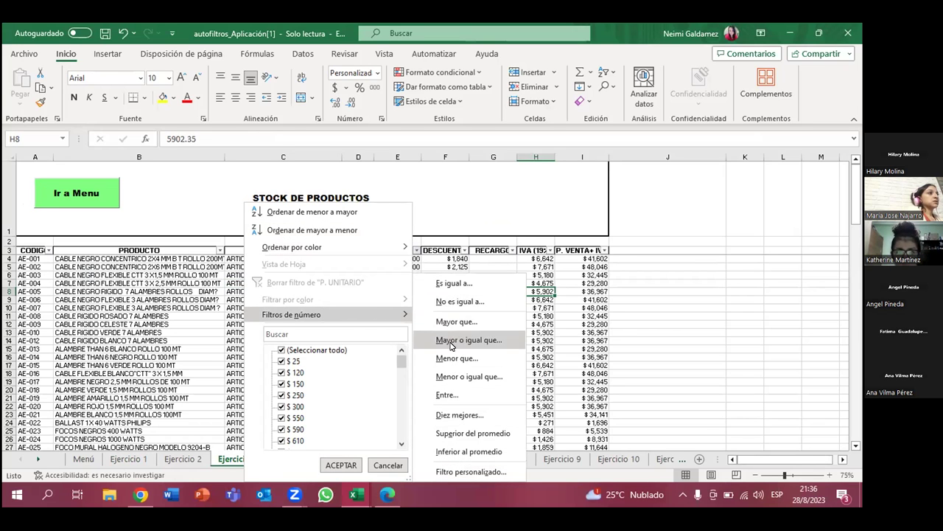
pyautogui.click(473, 402)
# Step: Turn on the table filter and keep only FERRETERIA in the CATEGORIA column
pyautogui.click(788, 53)
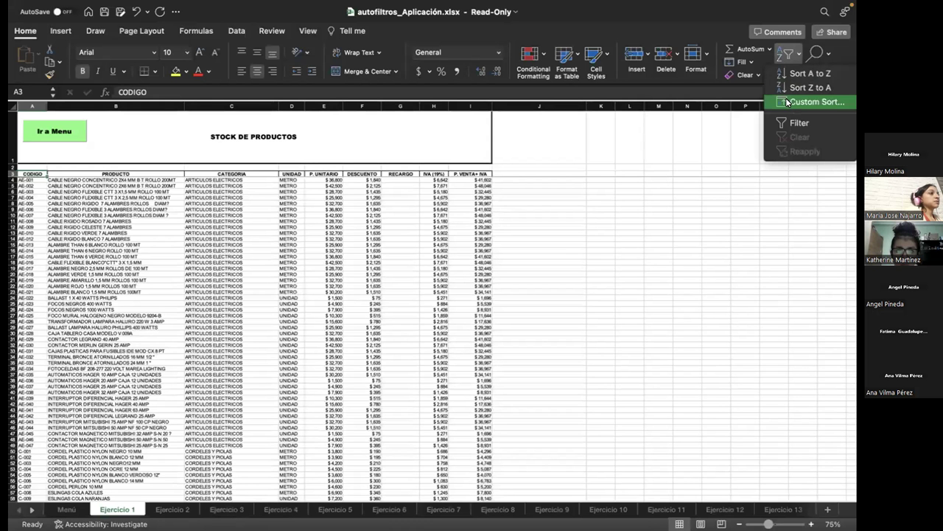
pyautogui.click(786, 119)
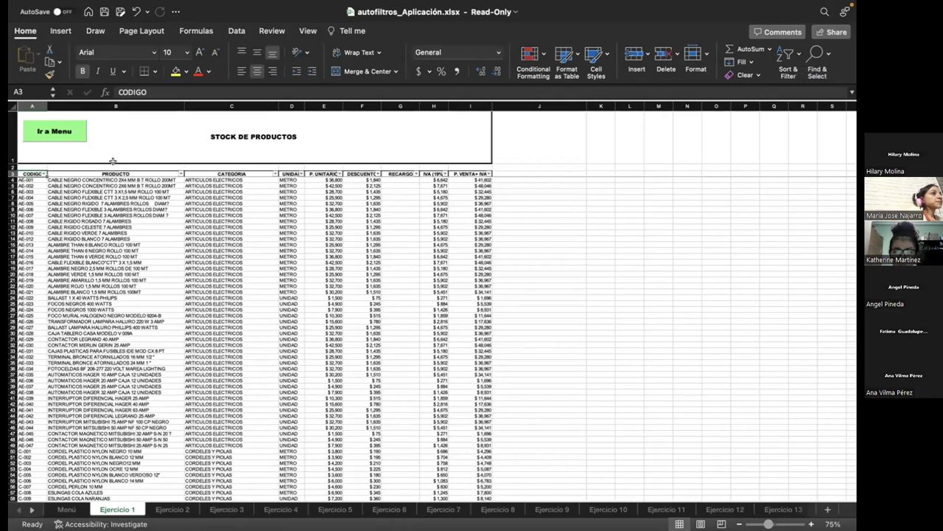
pyautogui.click(275, 174)
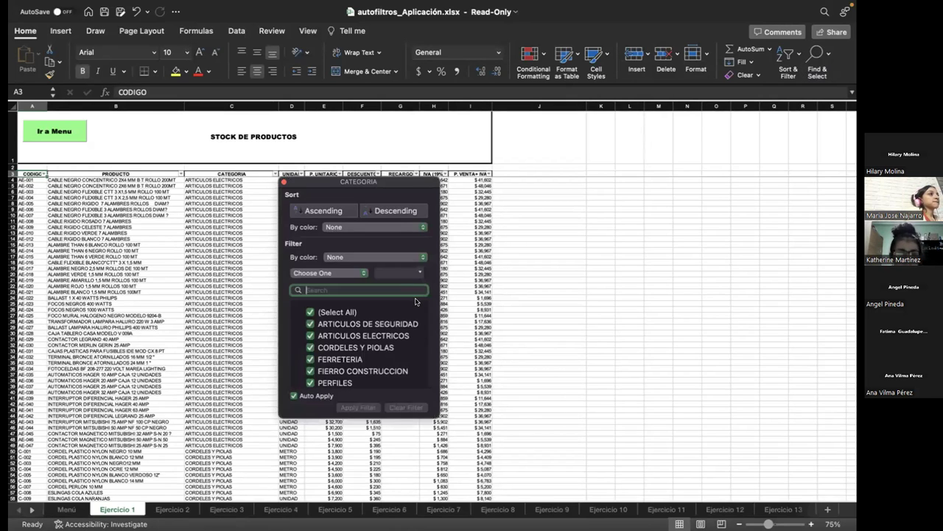
pyautogui.write('f')
pyautogui.press('BackSpace')
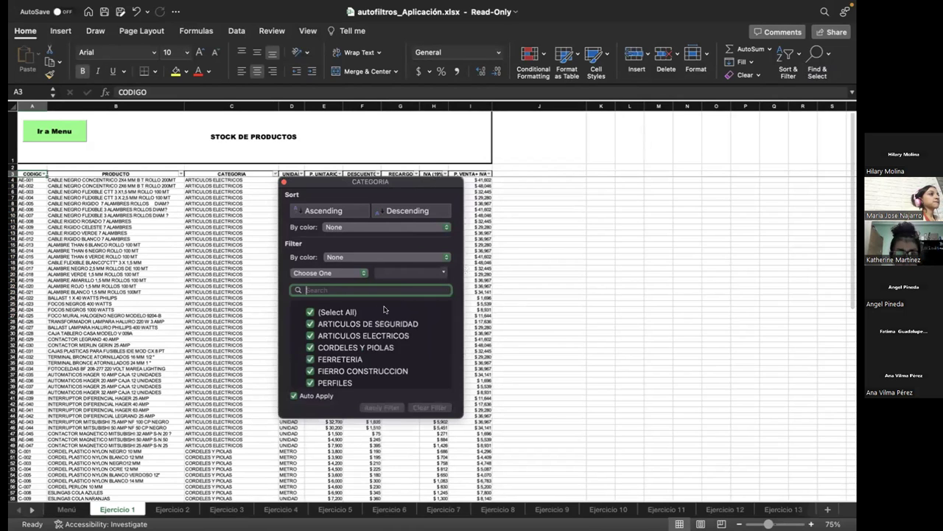
pyautogui.click(310, 312)
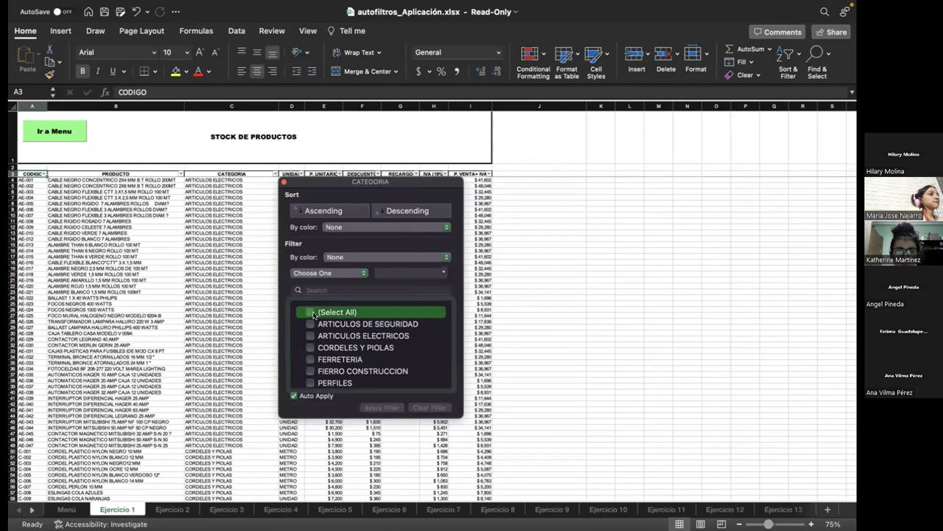
pyautogui.click(310, 359)
# Step: Reapply the FERRETERIA-only category filter and scroll through the 19 matching records
pyautogui.scroll(-2, 376, 376)
pyautogui.scroll(-2, 390, 384)
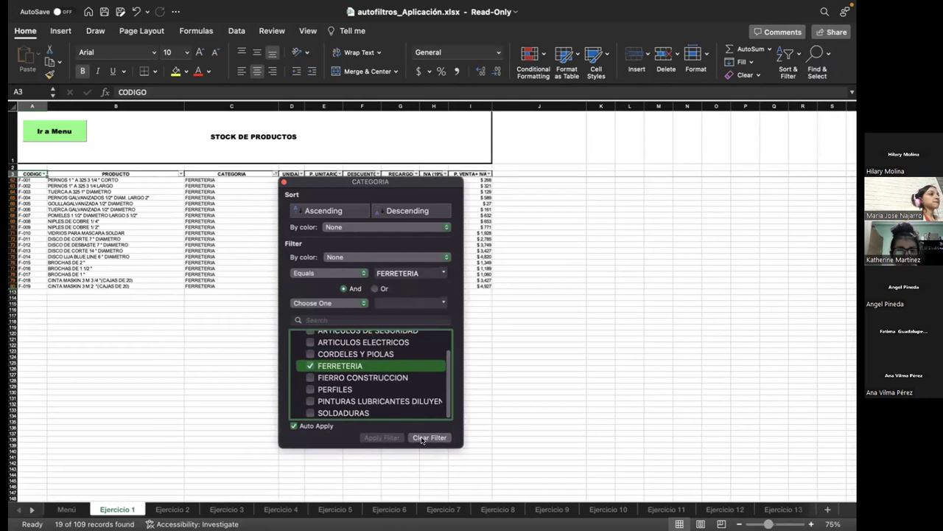
pyautogui.click(422, 438)
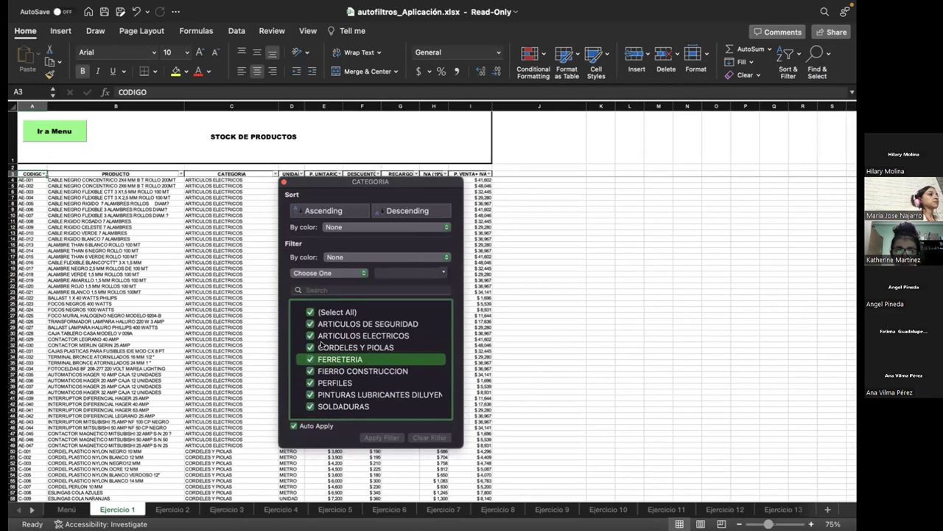
pyautogui.click(311, 312)
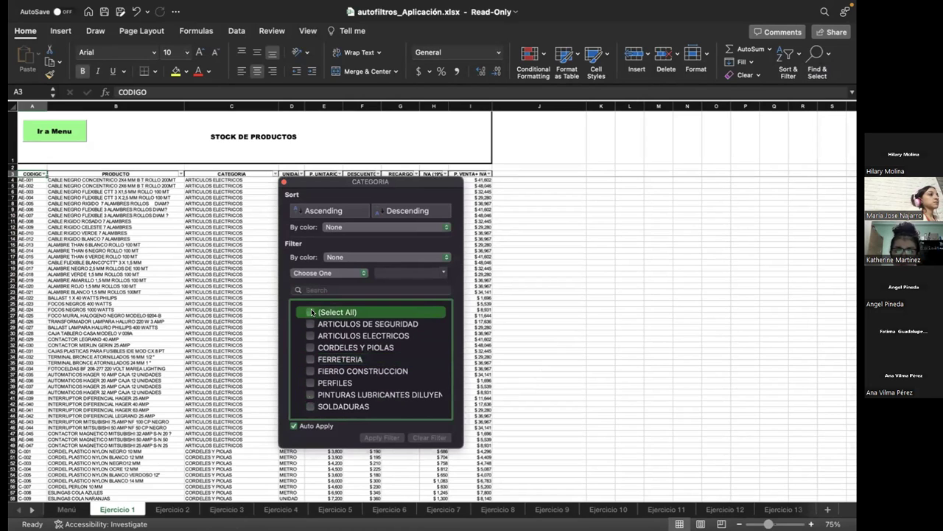
pyautogui.click(310, 359)
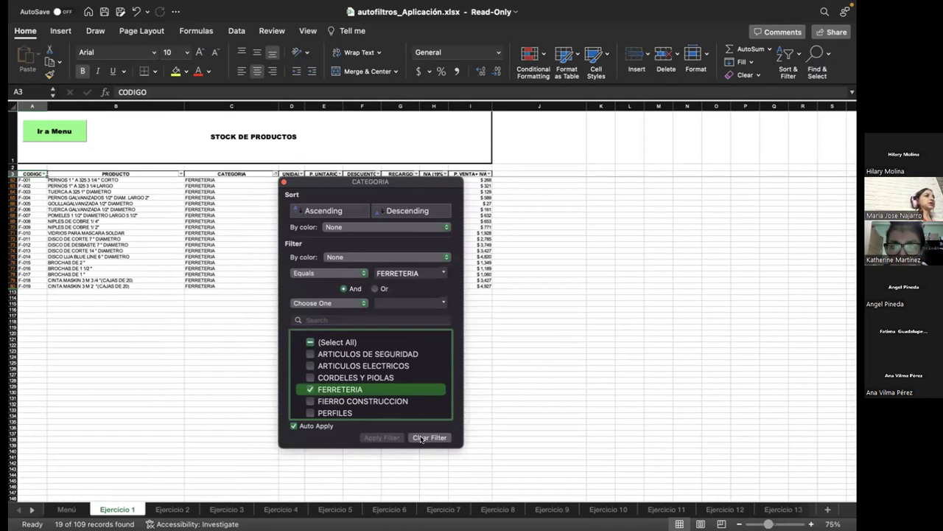
pyautogui.click(509, 388)
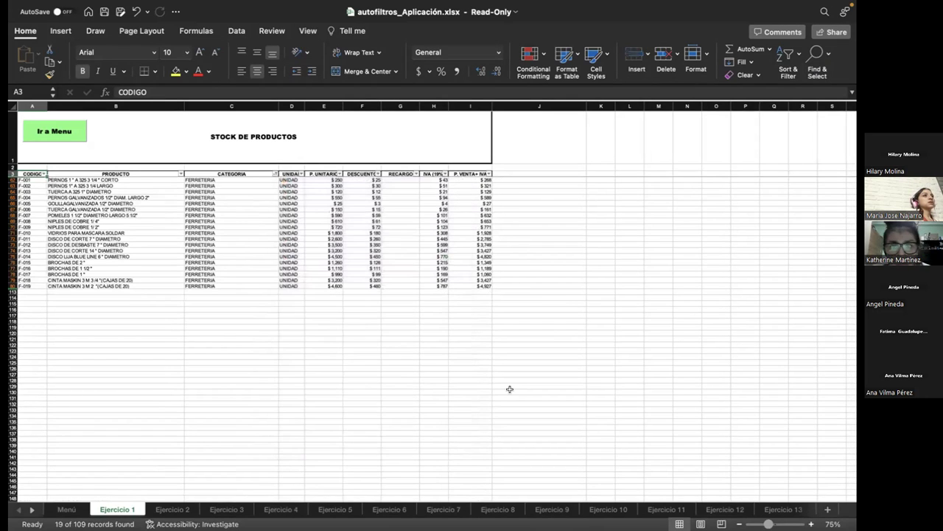
pyautogui.scroll(-1, 337, 318)
pyautogui.scroll(1, 338, 319)
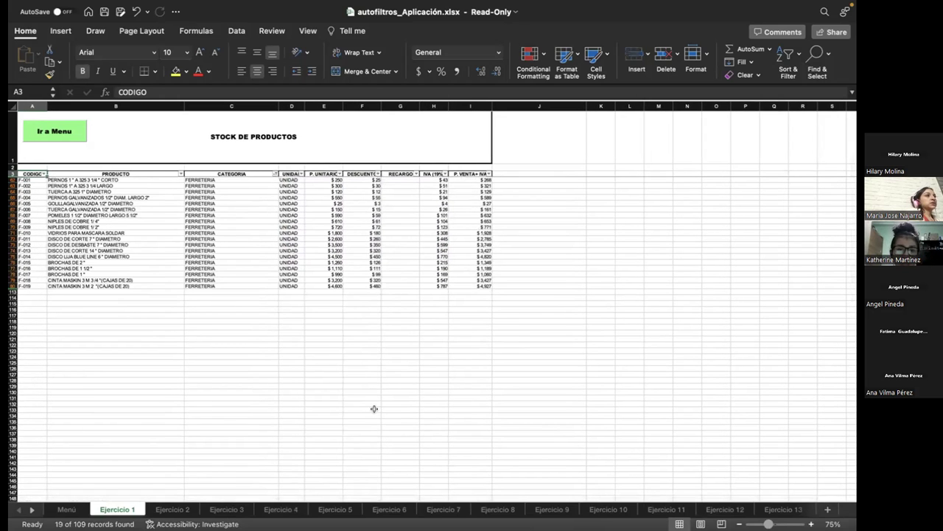
pyautogui.scroll(-3, 354, 351)
pyautogui.scroll(-2, 354, 351)
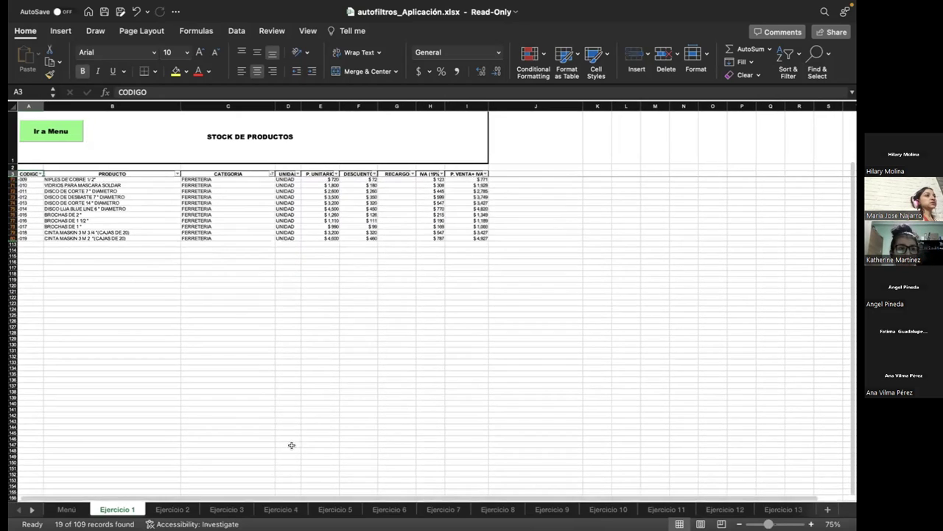
pyautogui.moveTo(61, 26)
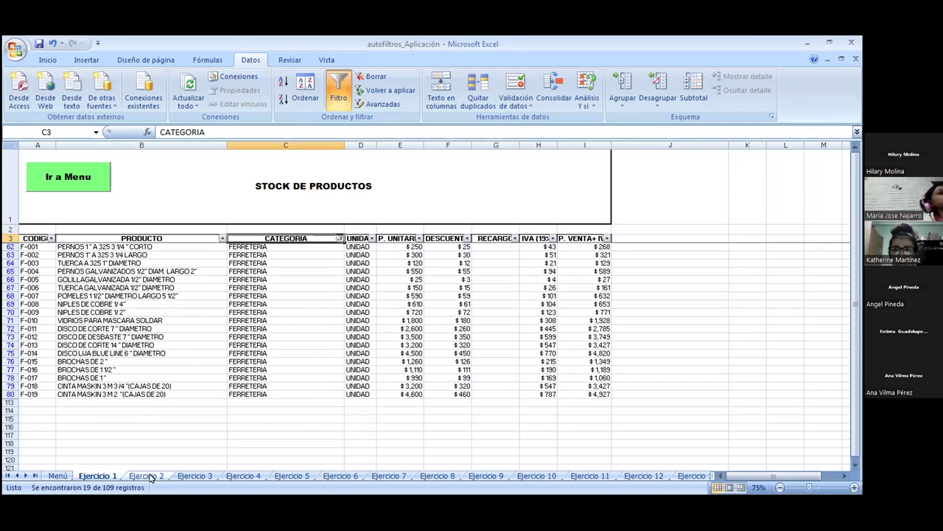
# Step: Go to Ejercicio 2 and toggle the header-row filters on and off
pyautogui.click(150, 477)
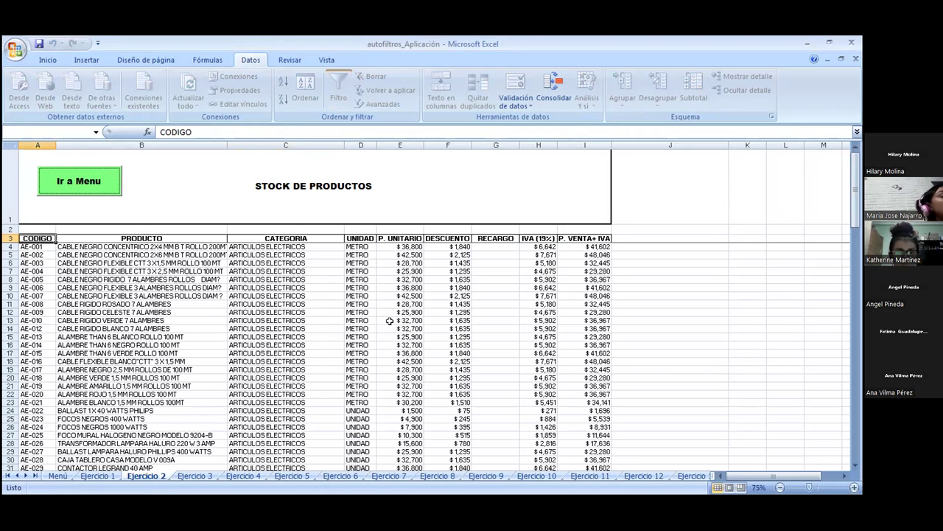
pyautogui.click(361, 245)
pyautogui.click(360, 238)
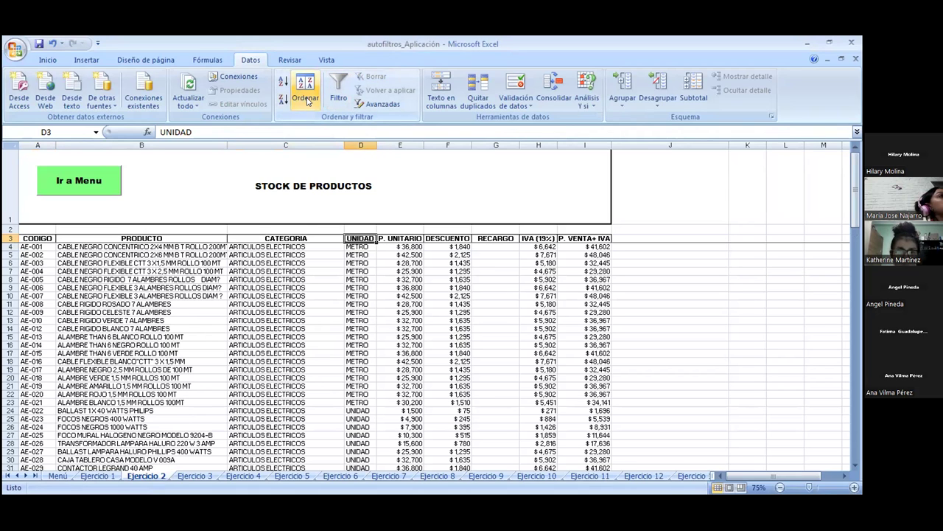
pyautogui.click(307, 101)
pyautogui.click(337, 107)
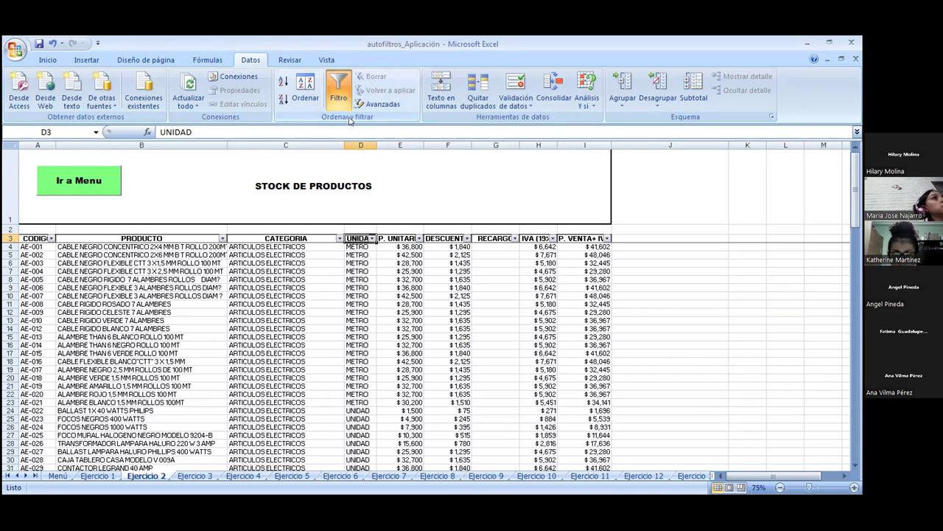
pyautogui.click(346, 103)
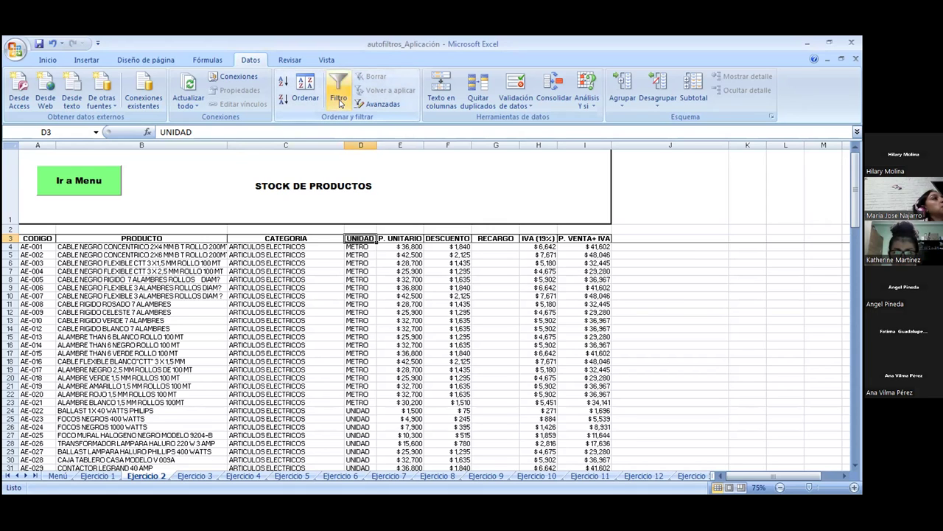
pyautogui.click(339, 104)
pyautogui.click(339, 103)
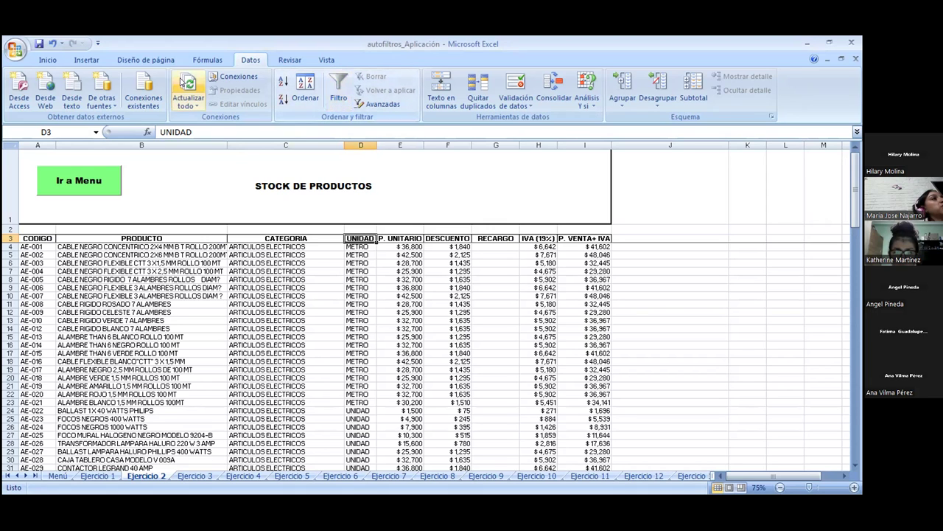
# Step: Turn on header filters via Sort & Filter, checking the UNIDAD dropdown without filtering
pyautogui.click(48, 61)
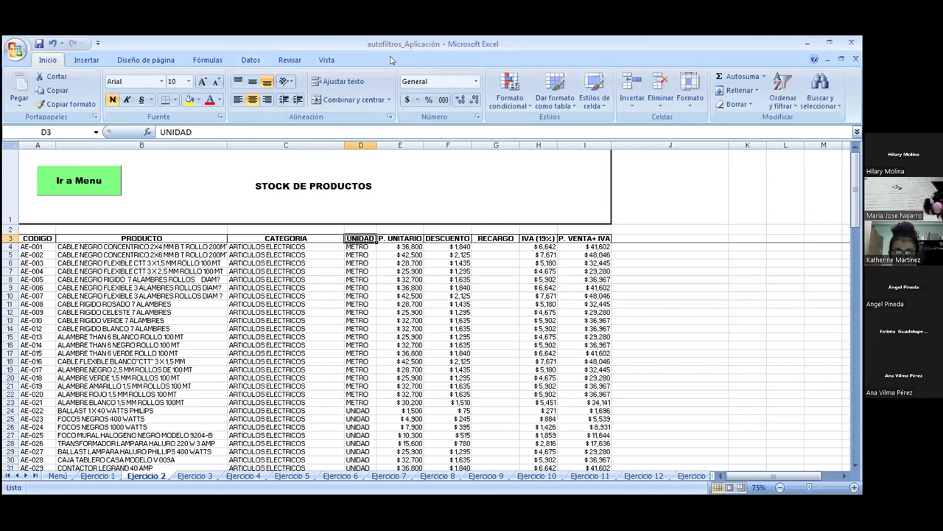
pyautogui.click(783, 102)
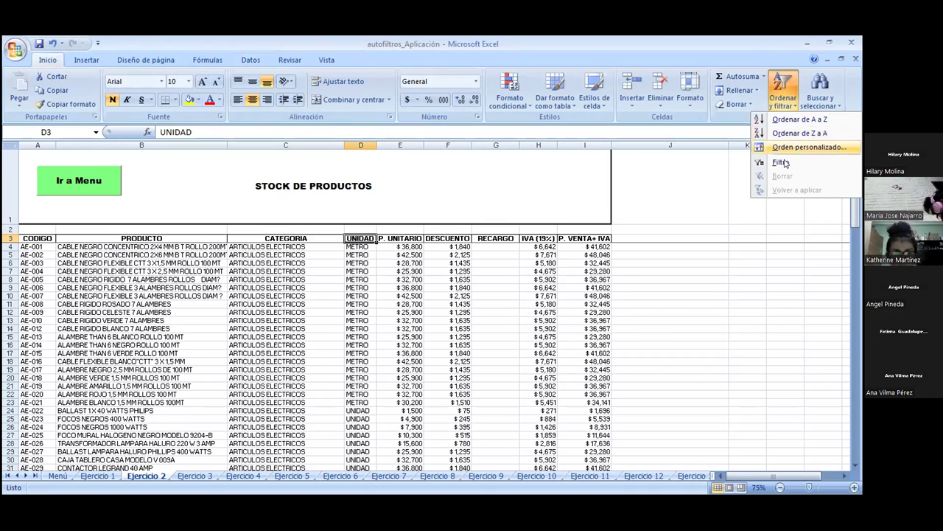
pyautogui.click(781, 162)
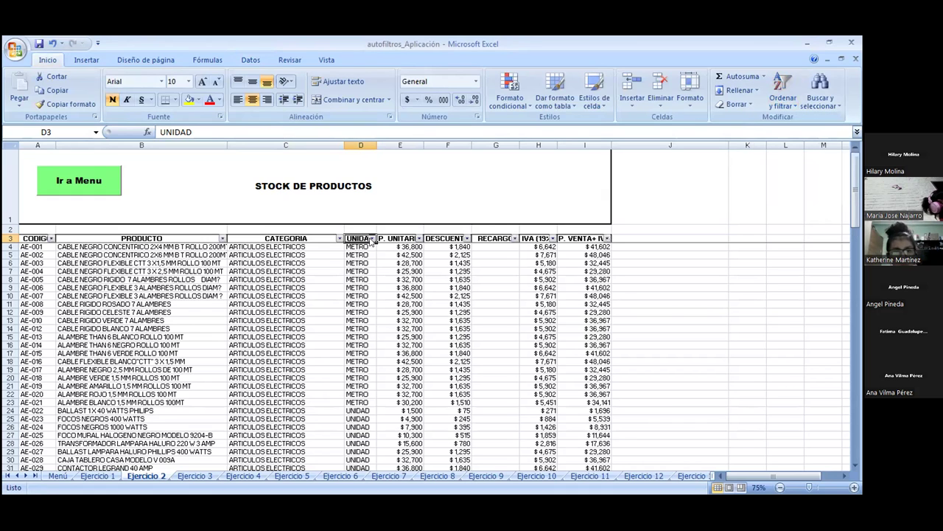
pyautogui.click(372, 239)
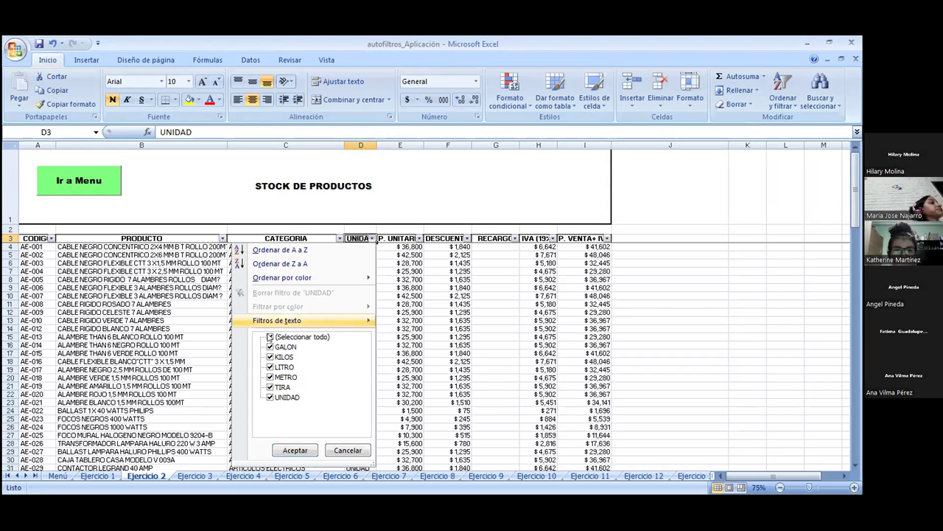
pyautogui.click(270, 337)
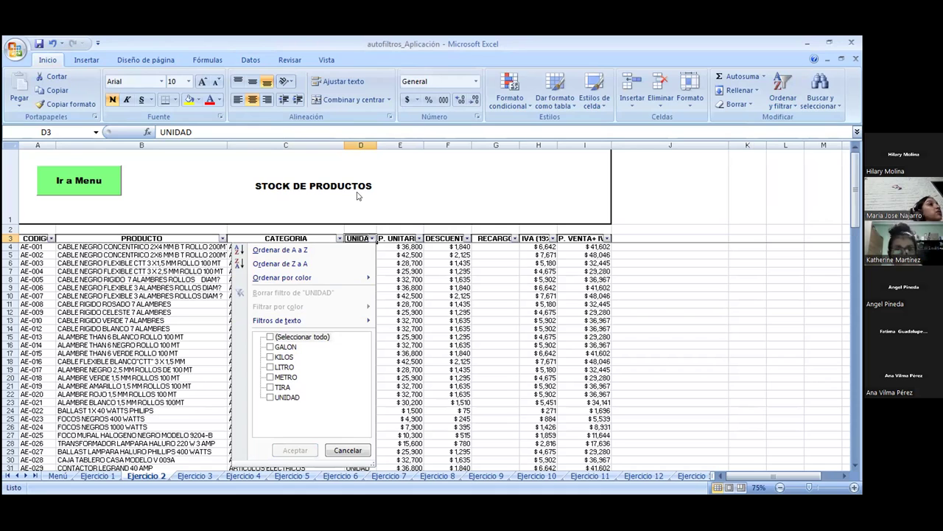
pyautogui.click(329, 224)
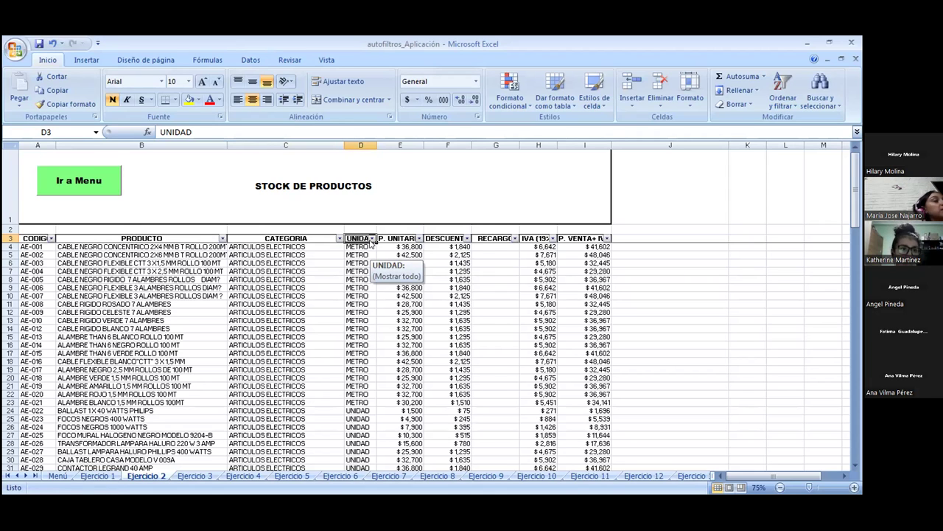
pyautogui.click(373, 238)
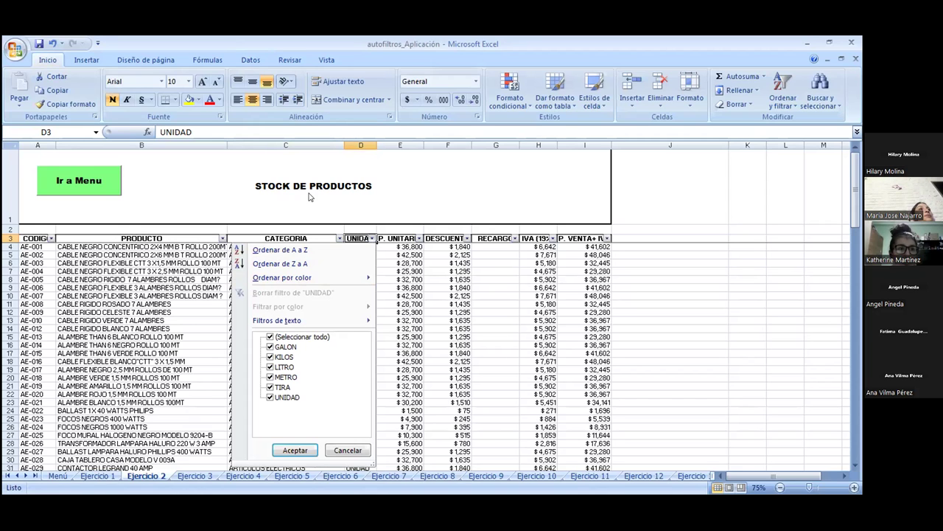
pyautogui.click(340, 238)
pyautogui.click(340, 238)
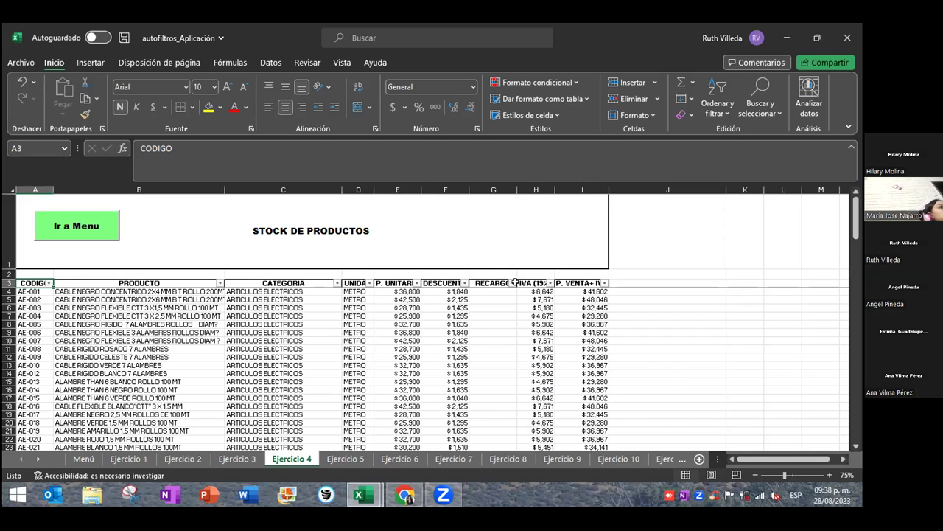
# Step: Open the Top 10 AutoFilter dialog for P. VENTA+ IVA, abandoning a less-than filter first
pyautogui.click(604, 283)
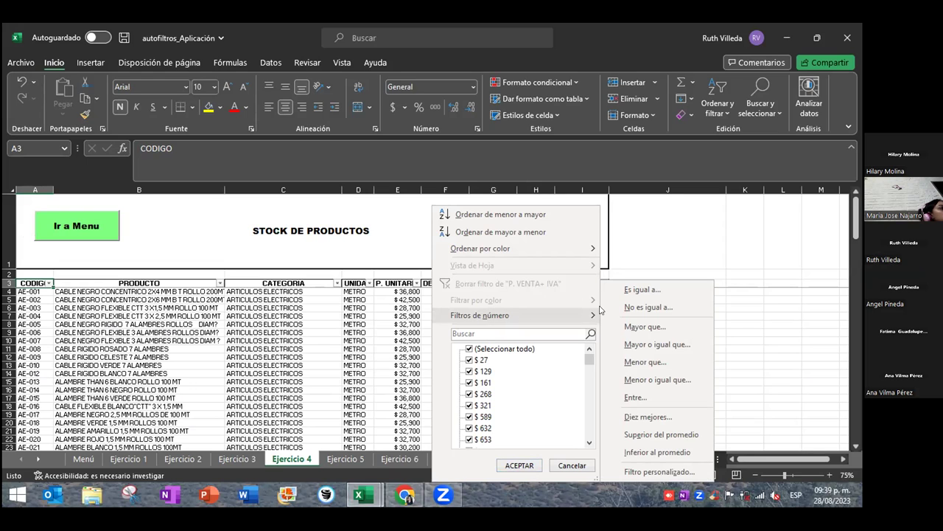
pyautogui.click(642, 362)
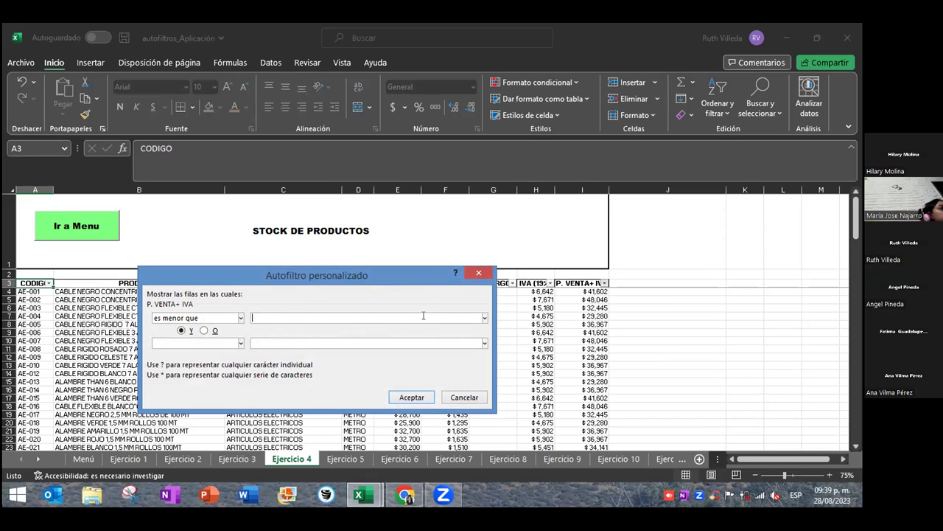
pyautogui.click(472, 276)
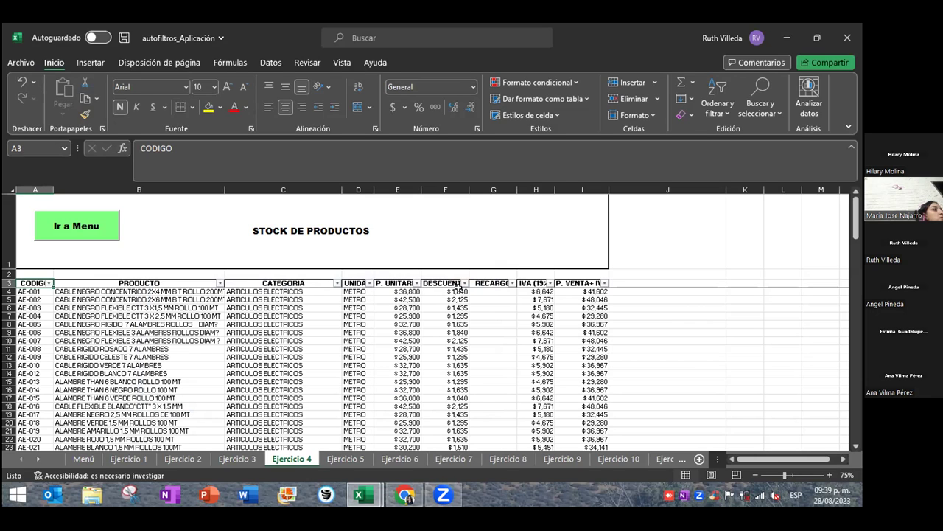
pyautogui.click(604, 283)
pyautogui.moveTo(479, 314)
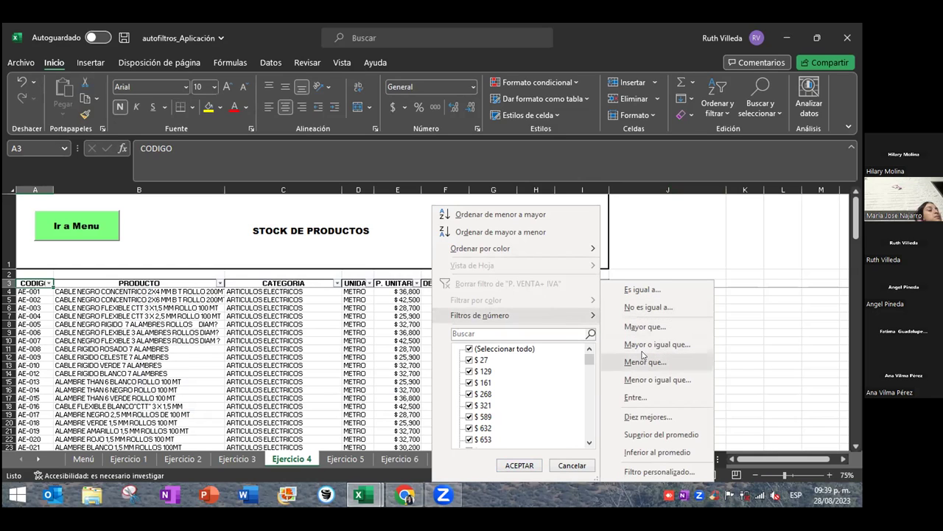
pyautogui.click(648, 418)
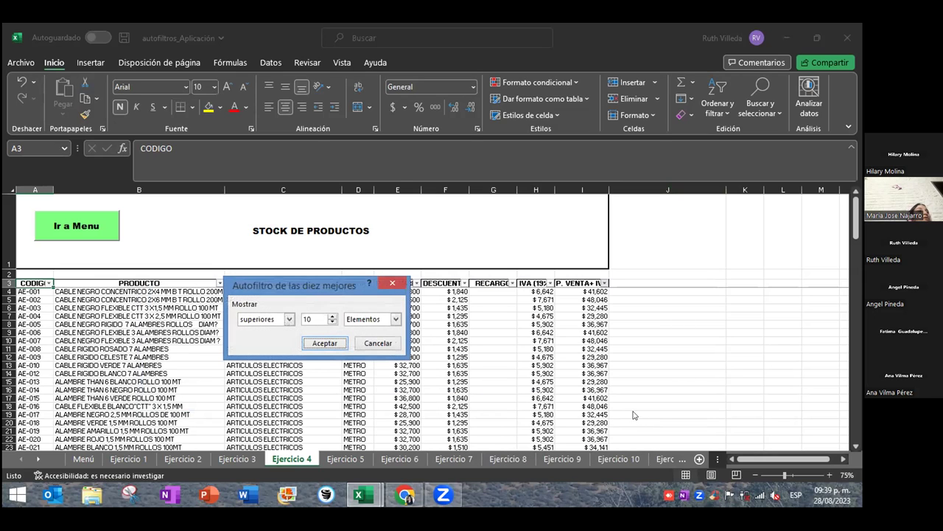
# Step: Show only the 10 lowest P. VENTA+ IVA prices on Ejercicio 4
pyautogui.click(289, 319)
pyautogui.click(286, 338)
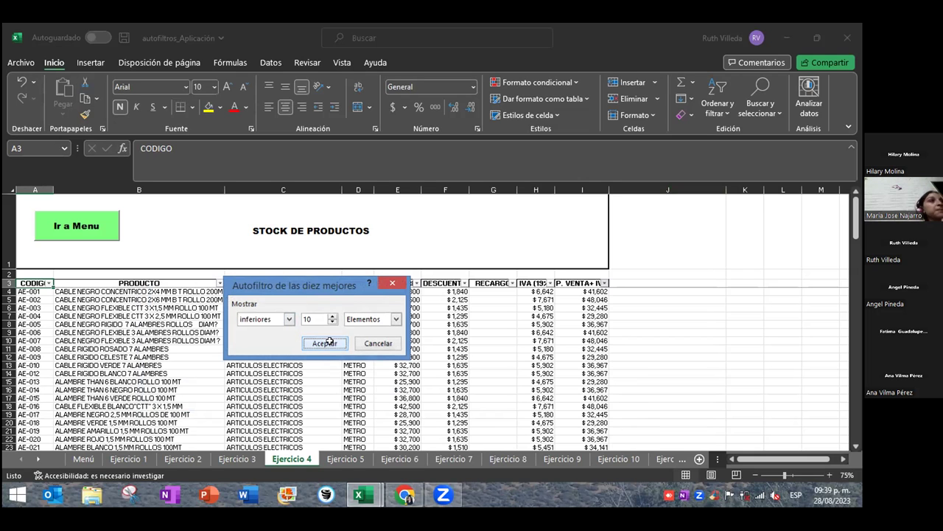
pyautogui.click(325, 343)
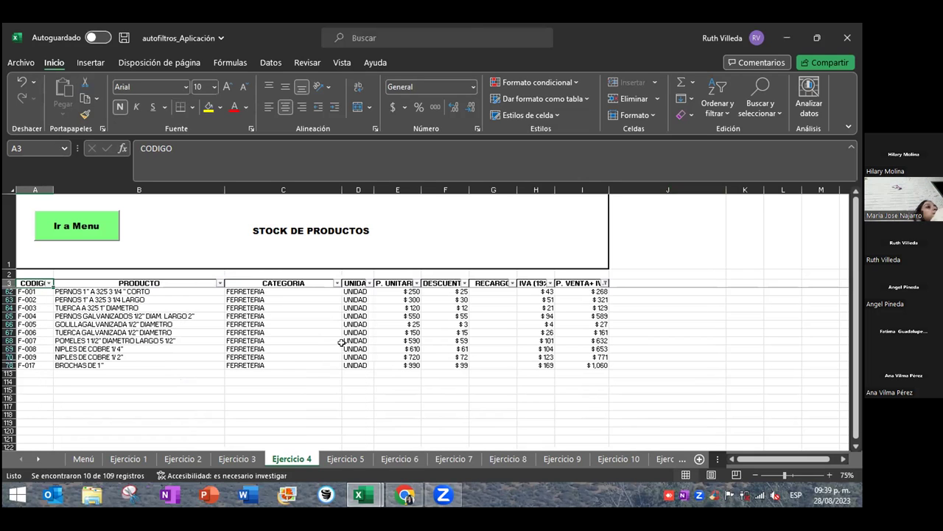
# Step: Recheck the P. VENTA+ IVA filter, open Ejercicio 5, and switch to the PDF
pyautogui.click(603, 283)
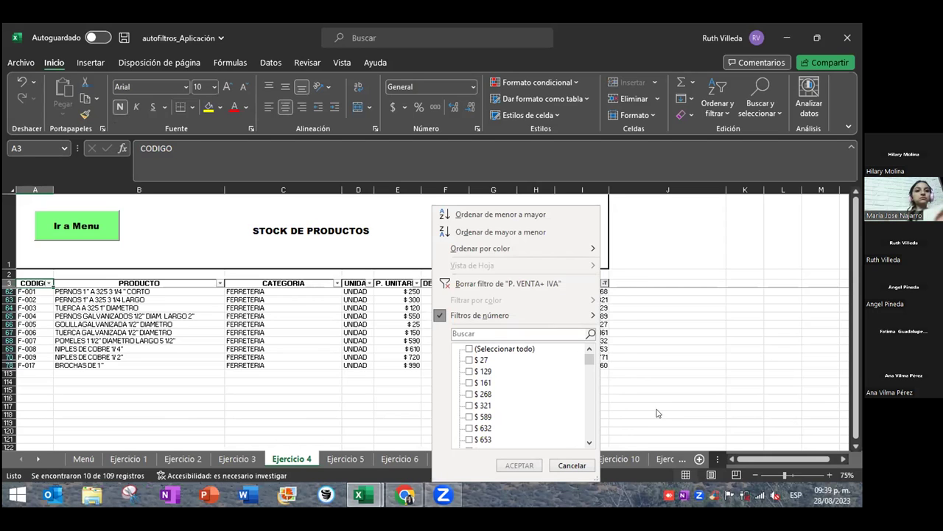
pyautogui.click(631, 381)
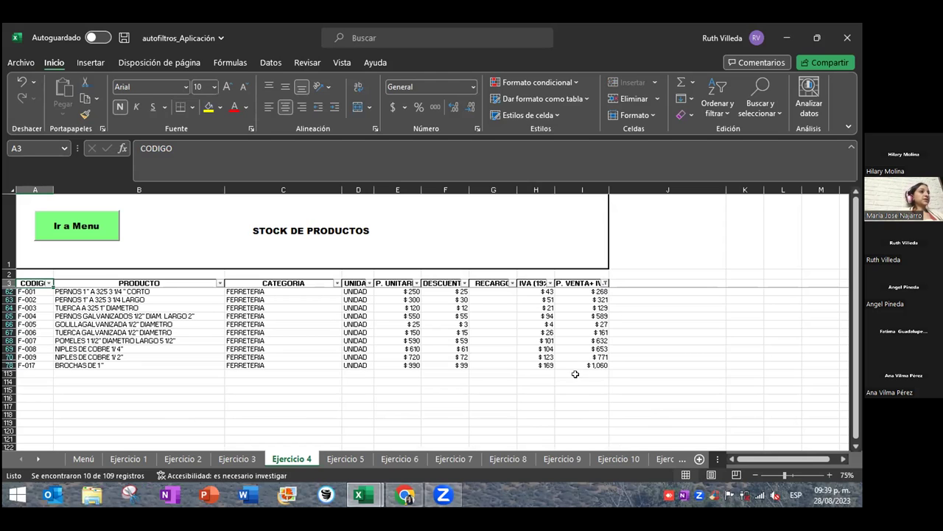
pyautogui.click(345, 459)
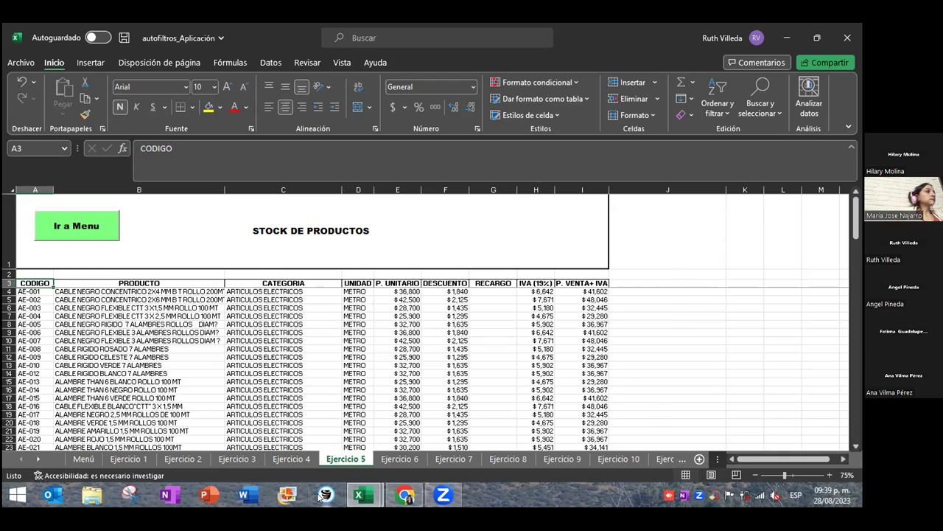
pyautogui.hotkey('alt', 'Tab')
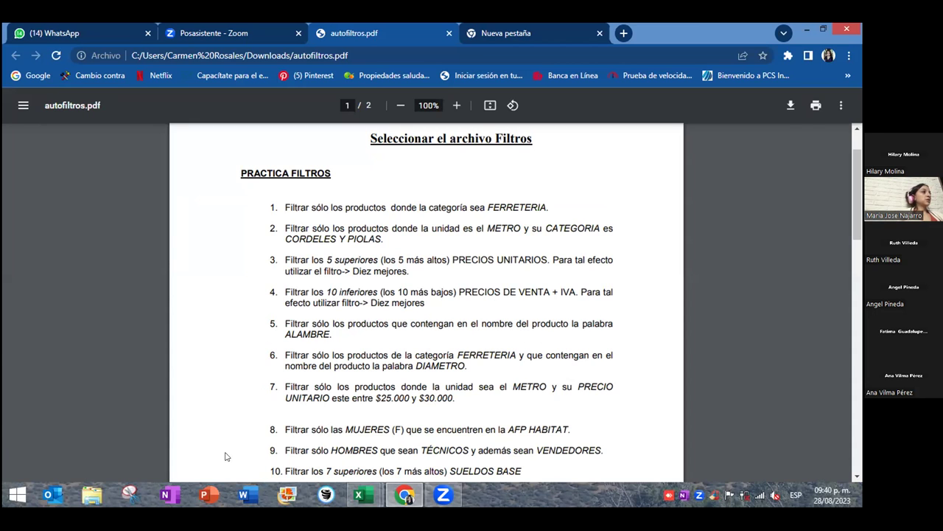
# Step: Return from the PDF exercise list to the Excel workbook
pyautogui.hotkey('alt', 'Tab')
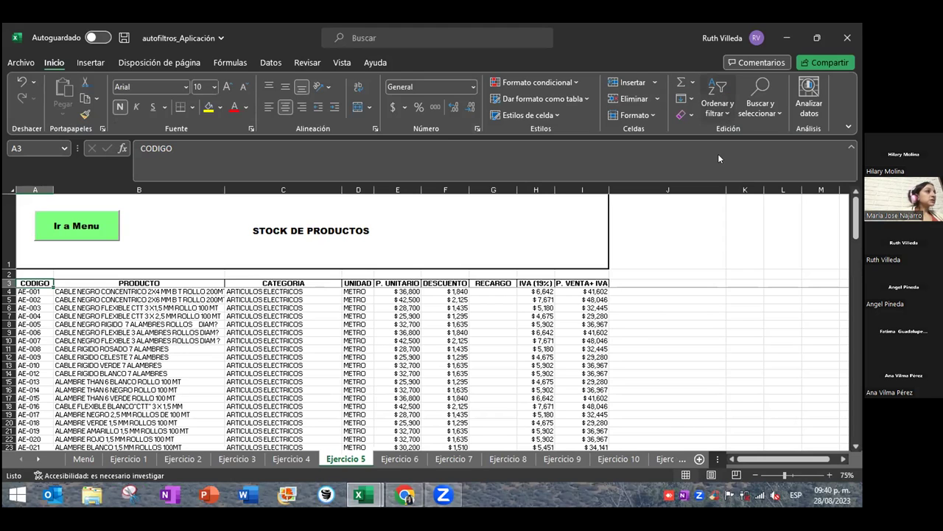
# Step: Turn on autofilters and exclude ACEITE SOLUBLE through AUTOMATICOS HAGER 25 AMP from PRODUCTO
pyautogui.hotkey('ctrl', 'shift', 'l')
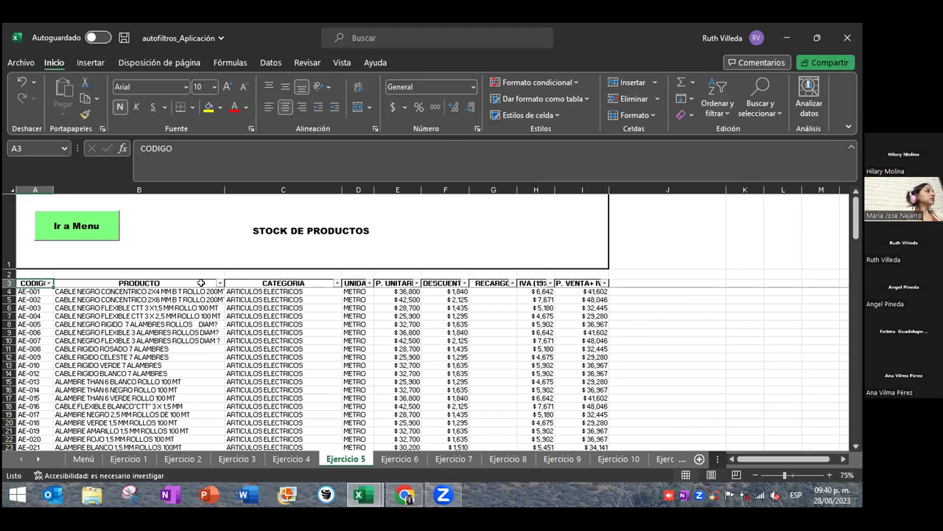
pyautogui.click(219, 283)
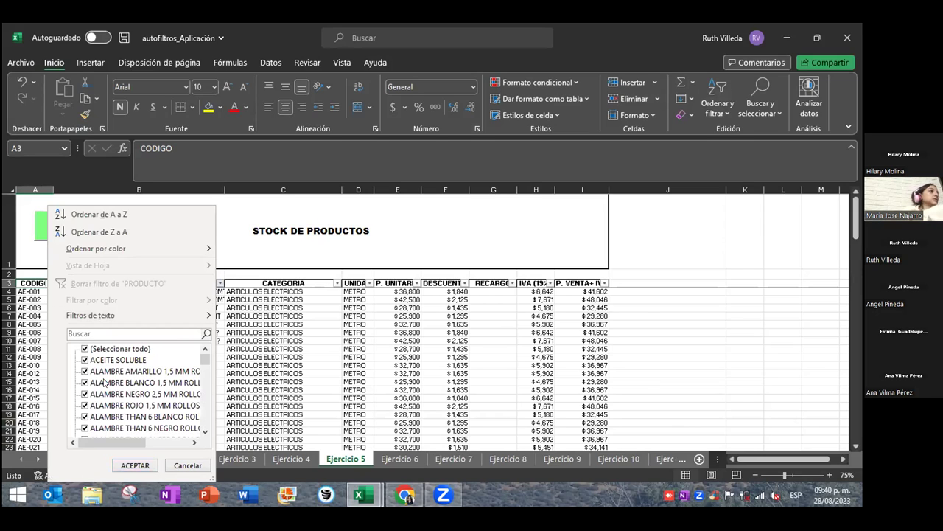
pyautogui.click(86, 360)
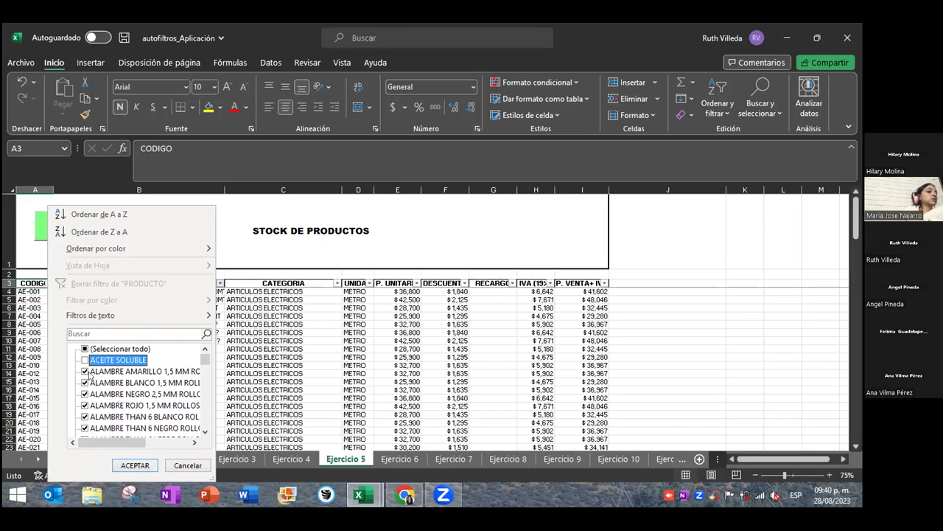
pyautogui.scroll(-1, 88, 400)
pyautogui.scroll(-1, 88, 404)
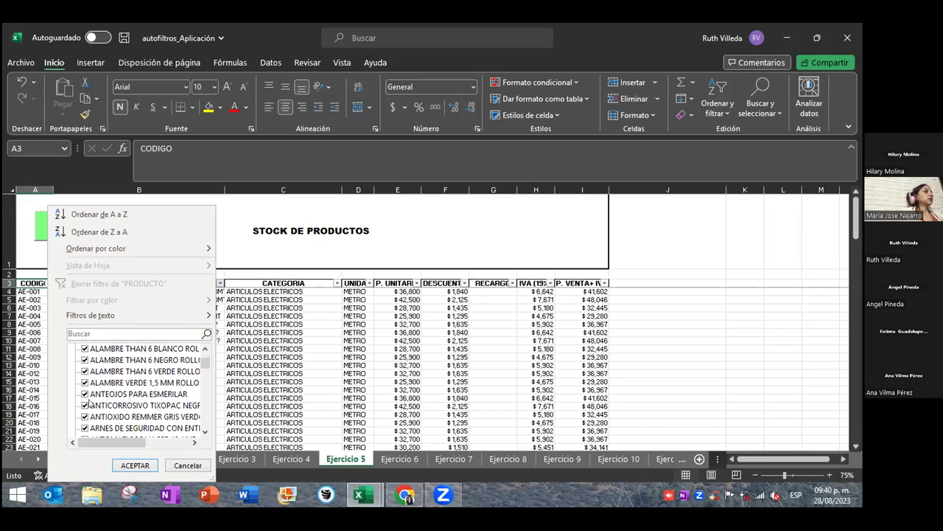
pyautogui.click(85, 394)
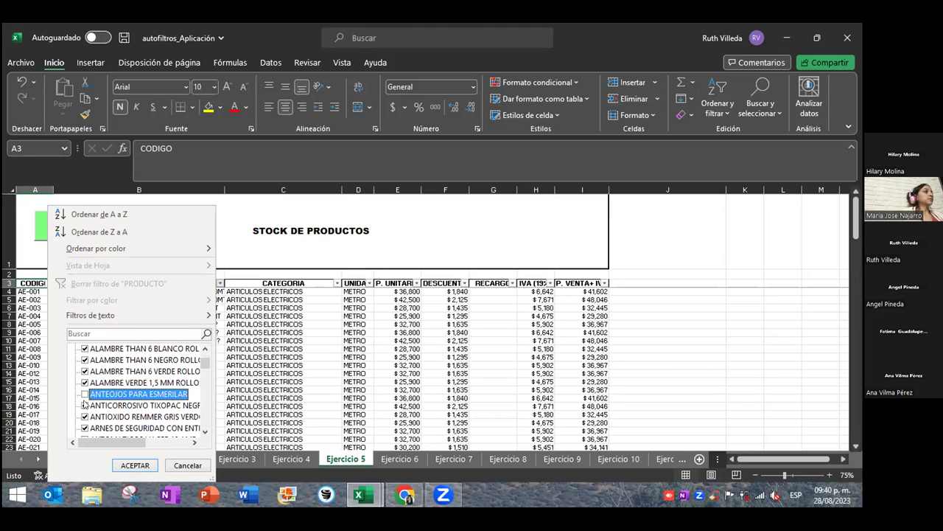
pyautogui.click(84, 405)
pyautogui.click(85, 417)
pyautogui.scroll(-1, 85, 415)
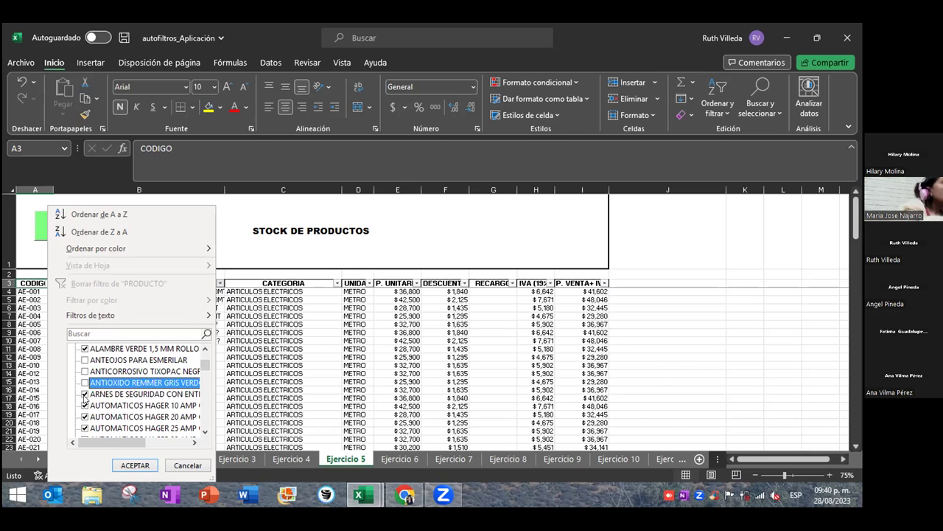
pyautogui.click(84, 394)
pyautogui.click(85, 405)
pyautogui.click(85, 416)
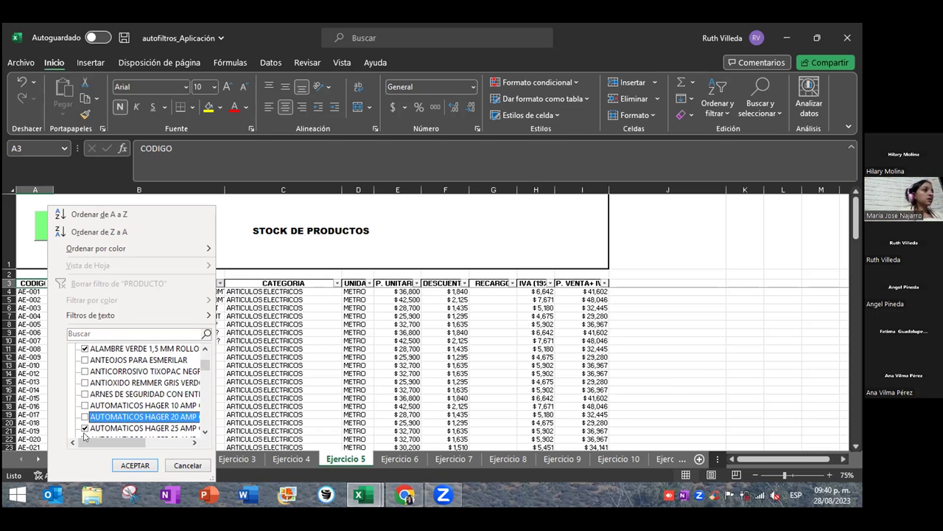
pyautogui.click(85, 427)
# Step: Exclude AUTOMATICOS HAGER 32 AMP, the BALLAST, BOTOTOS and BROCHAS items, and early CABLE products
pyautogui.scroll(-1, 85, 426)
pyautogui.click(85, 405)
pyautogui.click(85, 416)
pyautogui.click(84, 428)
pyautogui.scroll(-1, 85, 426)
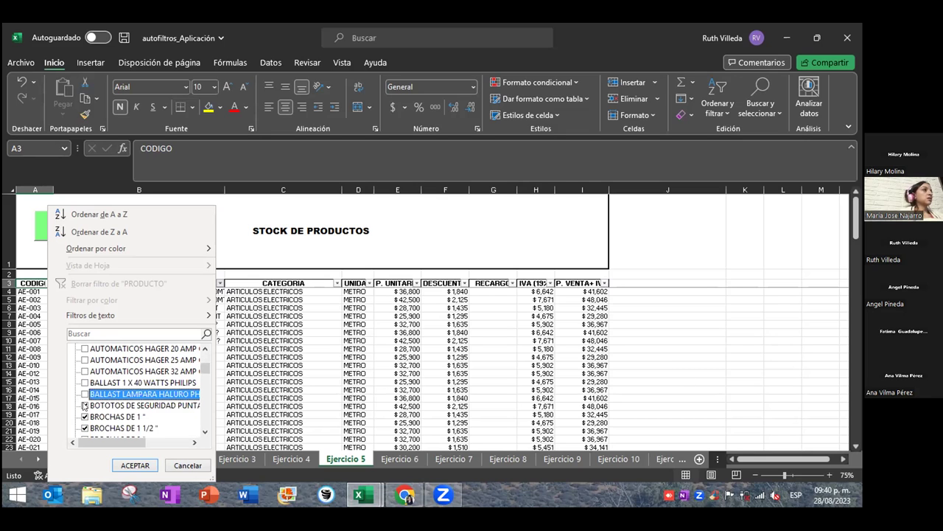
pyautogui.click(84, 405)
pyautogui.click(84, 416)
pyautogui.click(84, 428)
pyautogui.scroll(-1, 85, 426)
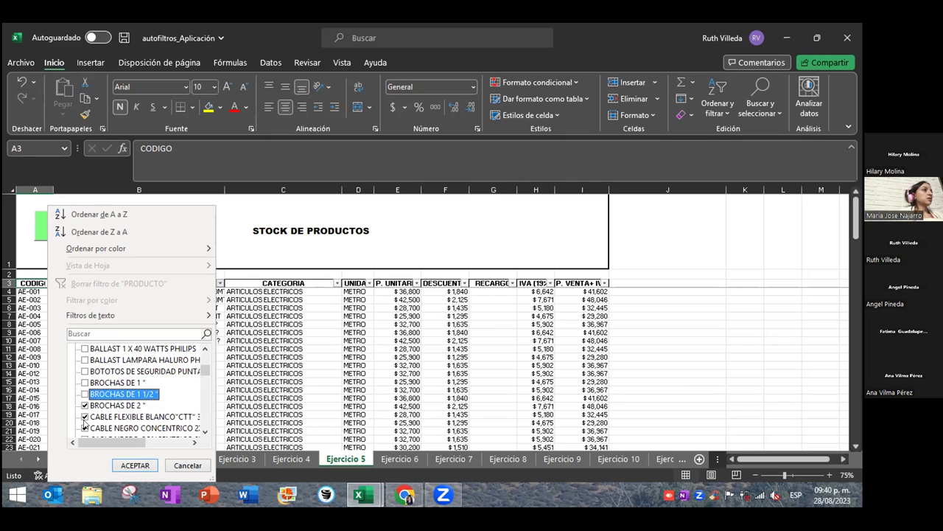
pyautogui.click(84, 405)
pyautogui.click(85, 417)
pyautogui.click(85, 428)
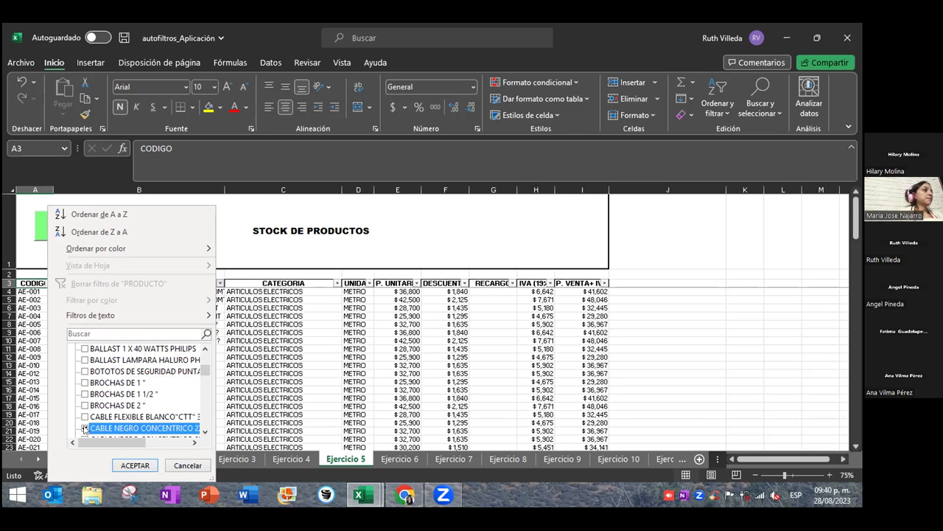
# Step: Exclude the CABLE NEGRO and CABLE RIGIDO items, CAJA TABLERO and CAJAS PLASTICAS
pyautogui.scroll(-1, 85, 426)
pyautogui.click(84, 405)
pyautogui.click(85, 417)
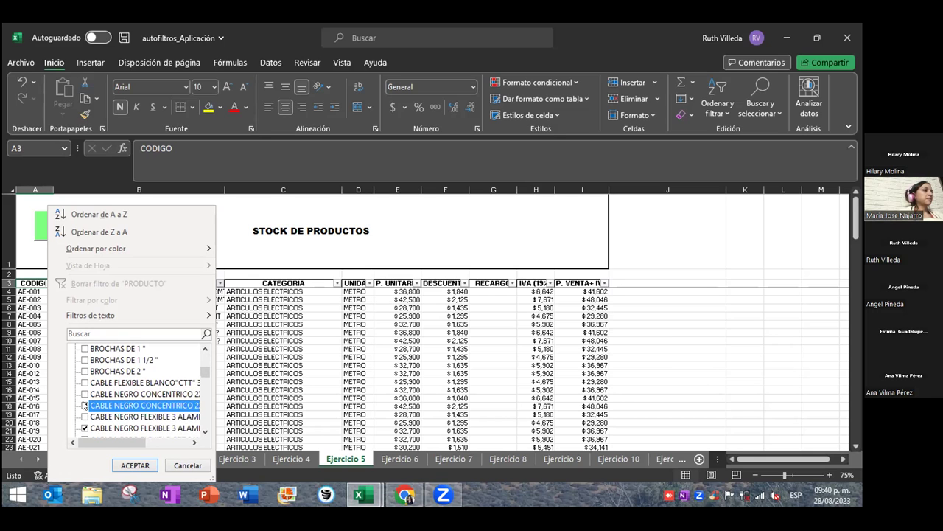
pyautogui.click(85, 428)
pyautogui.scroll(-1, 85, 428)
pyautogui.click(85, 416)
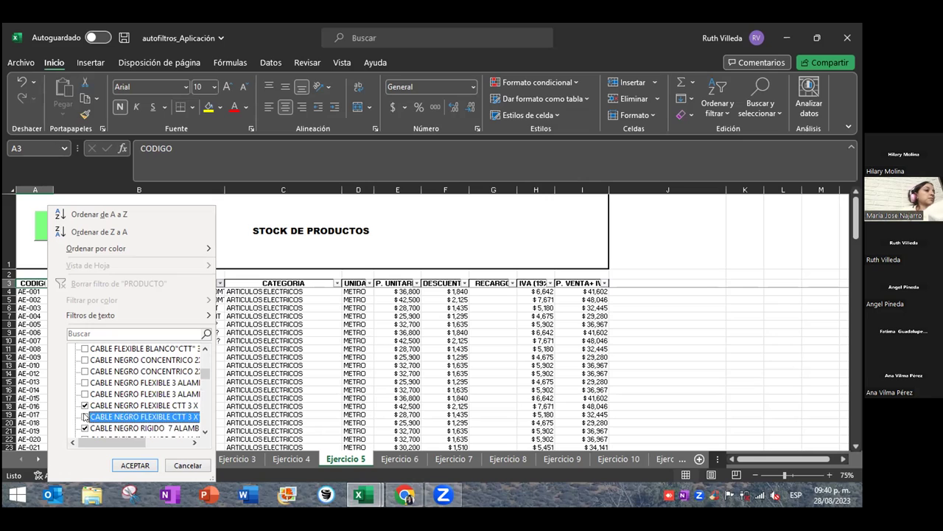
pyautogui.click(85, 405)
pyautogui.click(85, 429)
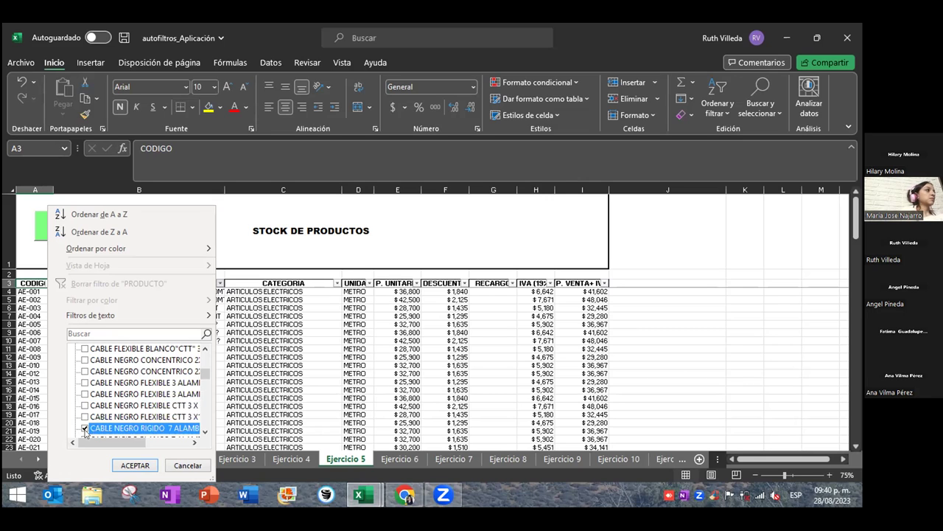
pyautogui.scroll(-1, 85, 432)
pyautogui.click(84, 429)
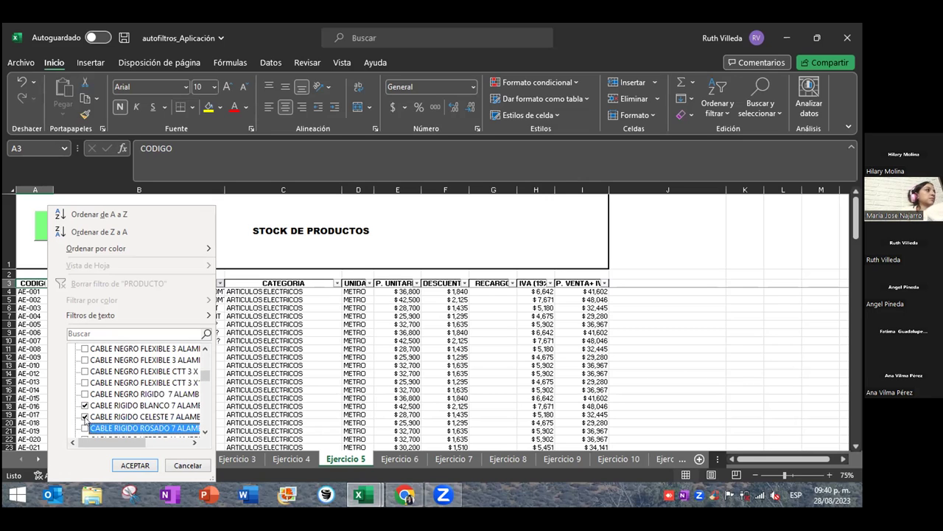
pyautogui.click(84, 416)
pyautogui.click(84, 405)
pyautogui.scroll(-1, 85, 407)
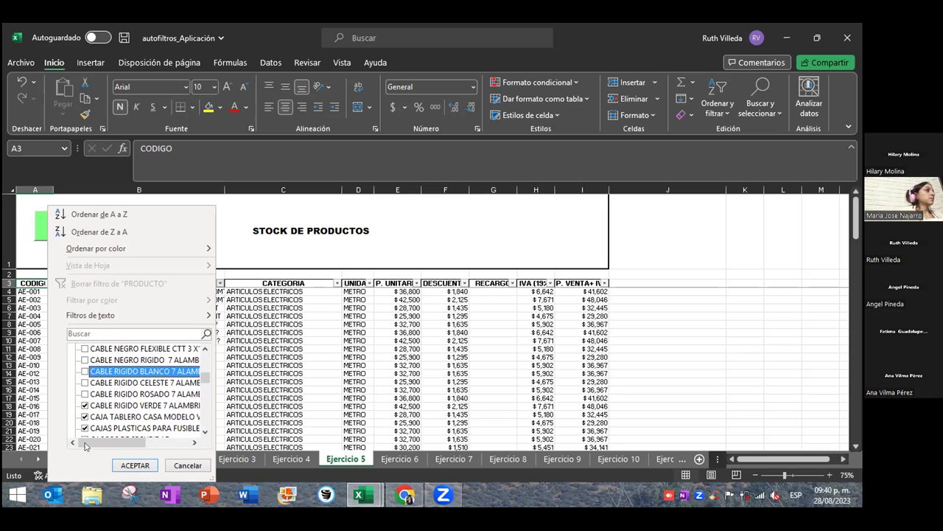
pyautogui.click(85, 427)
pyautogui.click(85, 417)
pyautogui.click(85, 405)
# Step: Exclude CASCOS DE SEGURIDAD, the CINTA MASKIN items, both CONTACTOR items and CONOS REFLECTANTES
pyautogui.scroll(-1, 85, 406)
pyautogui.click(85, 405)
pyautogui.click(85, 416)
pyautogui.click(85, 428)
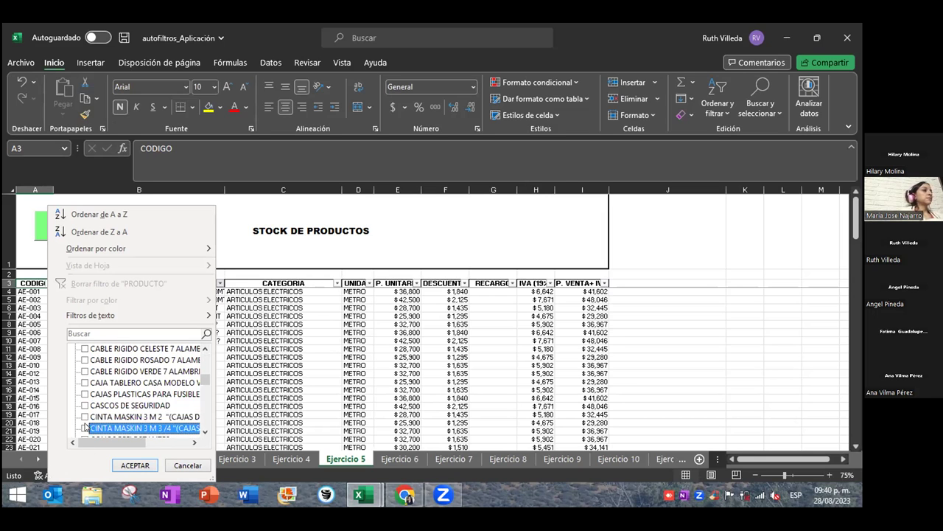
pyautogui.scroll(-1, 86, 427)
pyautogui.click(86, 428)
pyautogui.click(85, 417)
pyautogui.click(85, 406)
# Step: Exclude the CORDEL PLASTICO NYLON and CORDEL PERLON items, DILUYENTE and DELANTAL DE DESCARNE
pyautogui.scroll(-1, 87, 426)
pyautogui.scroll(-1, 87, 426)
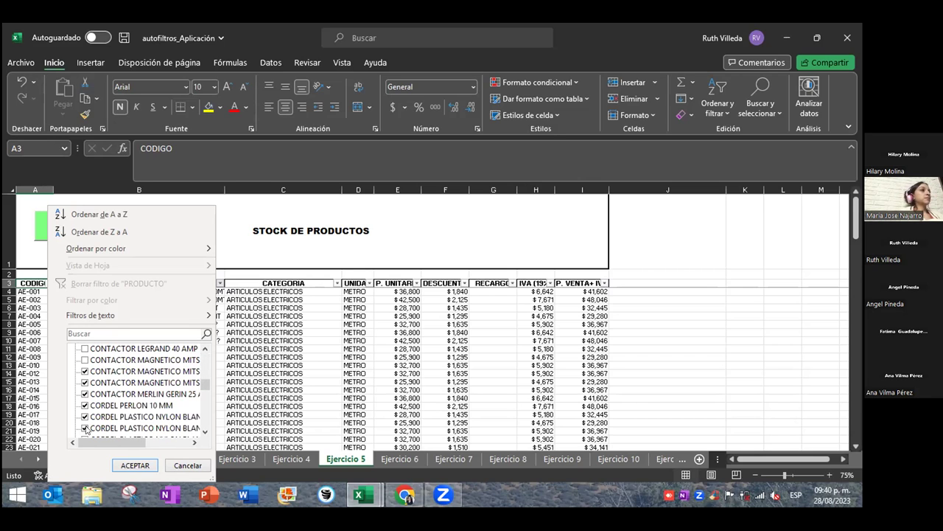
pyautogui.click(84, 428)
pyautogui.click(85, 416)
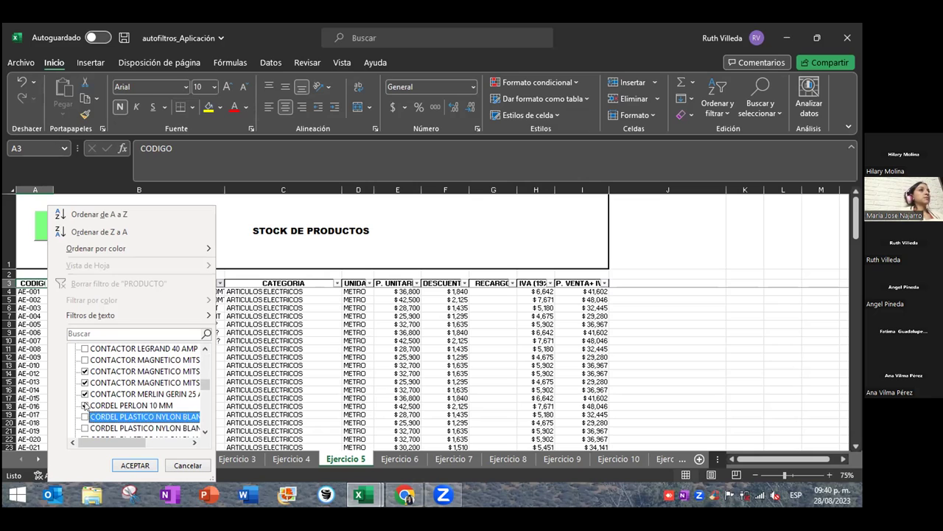
pyautogui.click(85, 406)
pyautogui.scroll(-3, 83, 394)
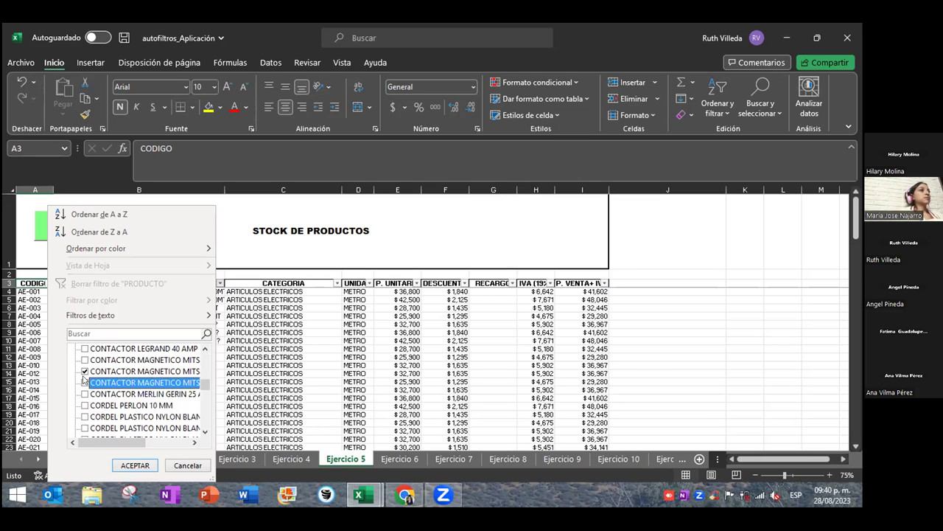
pyautogui.scroll(-3, 83, 395)
pyautogui.click(85, 427)
pyautogui.click(85, 417)
pyautogui.click(85, 393)
pyautogui.click(85, 382)
# Step: Exclude the DISCO, ESLINGA and FIERRO products, FOCO MURAL HALOGENO and ESMALTE SINTETICO NEGRO
pyautogui.scroll(-3, 86, 405)
pyautogui.scroll(-3, 85, 406)
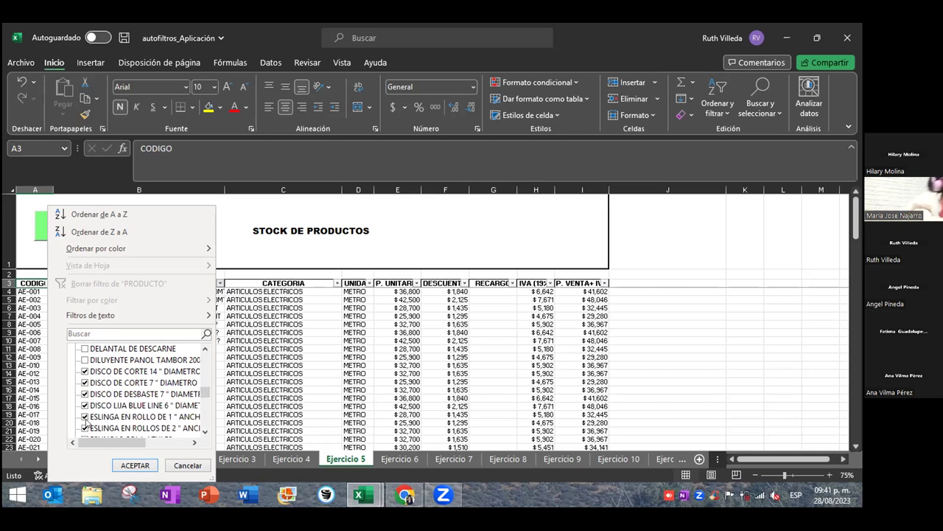
pyautogui.click(85, 427)
pyautogui.click(85, 417)
pyautogui.click(84, 405)
pyautogui.click(85, 393)
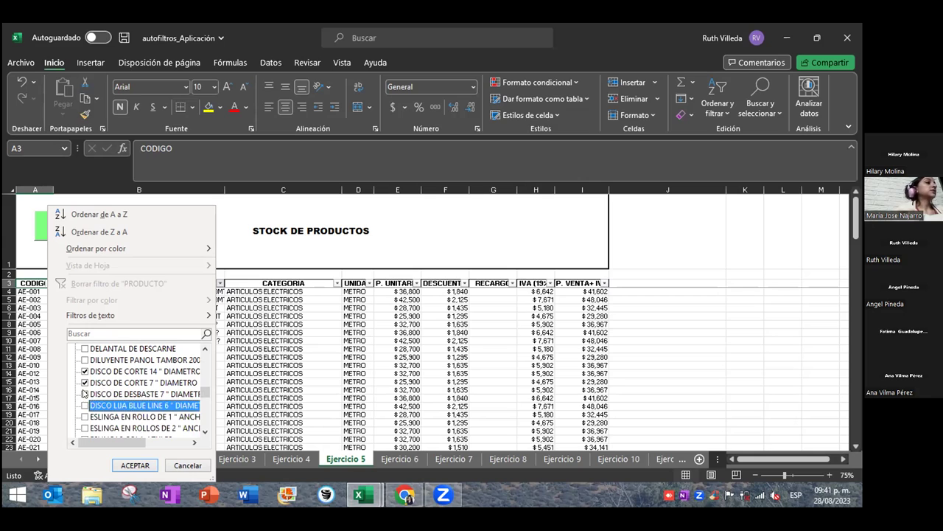
pyautogui.scroll(-3, 83, 398)
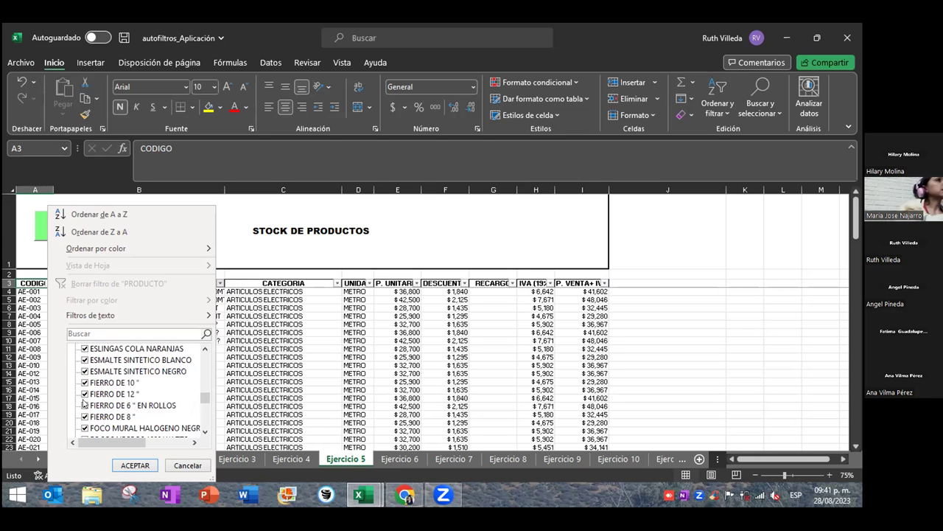
pyautogui.click(84, 427)
pyautogui.click(85, 417)
pyautogui.click(84, 394)
pyautogui.click(85, 405)
pyautogui.click(85, 382)
pyautogui.click(85, 371)
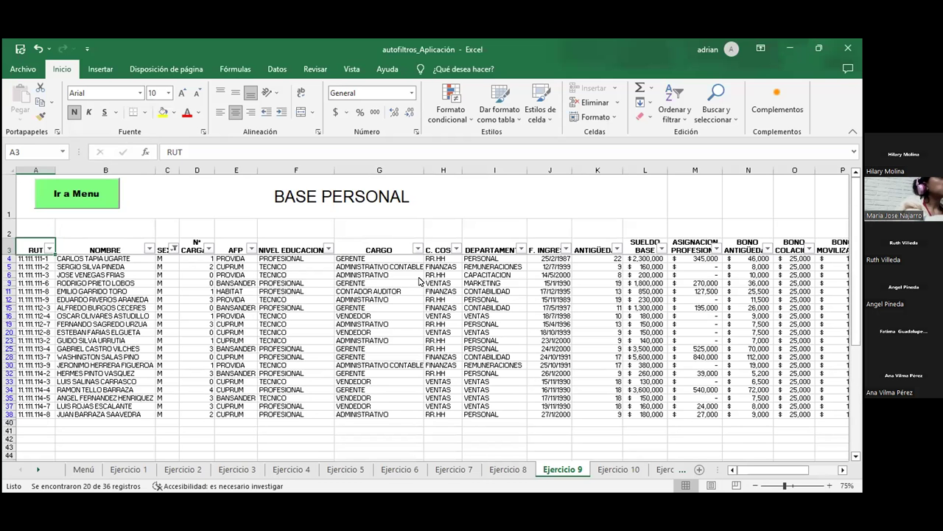
# Step: Filter NIVEL EDUCACIONAL to show only TECNICO staff by excluding PROFESIONAL
pyautogui.click(328, 248)
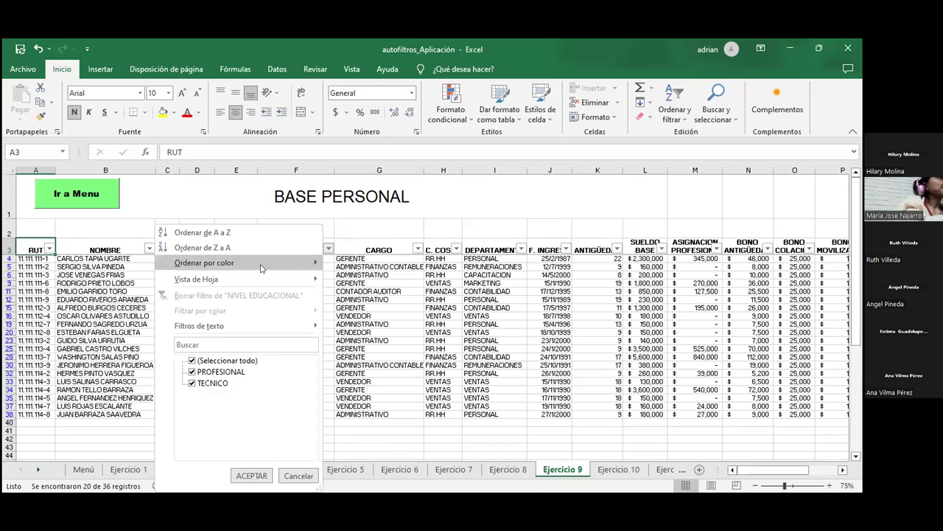
pyautogui.click(193, 371)
pyautogui.click(247, 473)
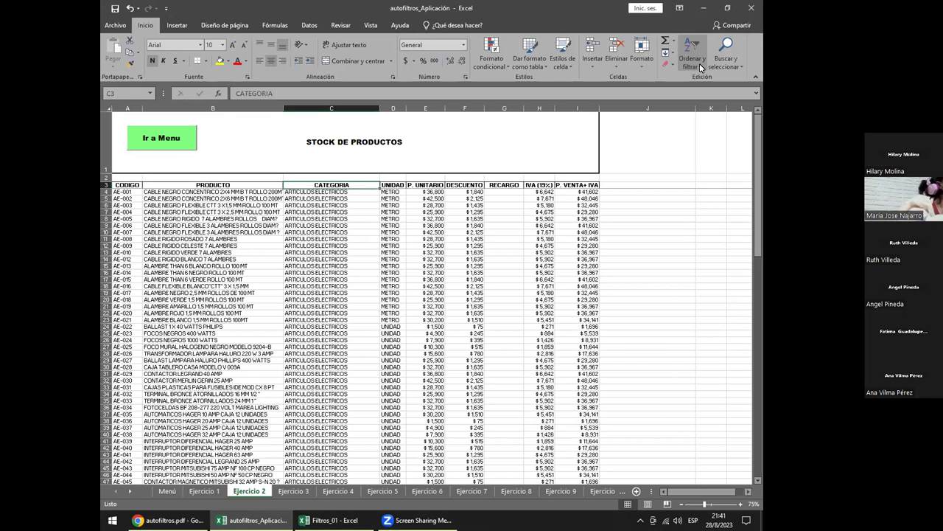
# Step: Start filtering the UNIDAD column so that only METRO is checked
pyautogui.click(699, 63)
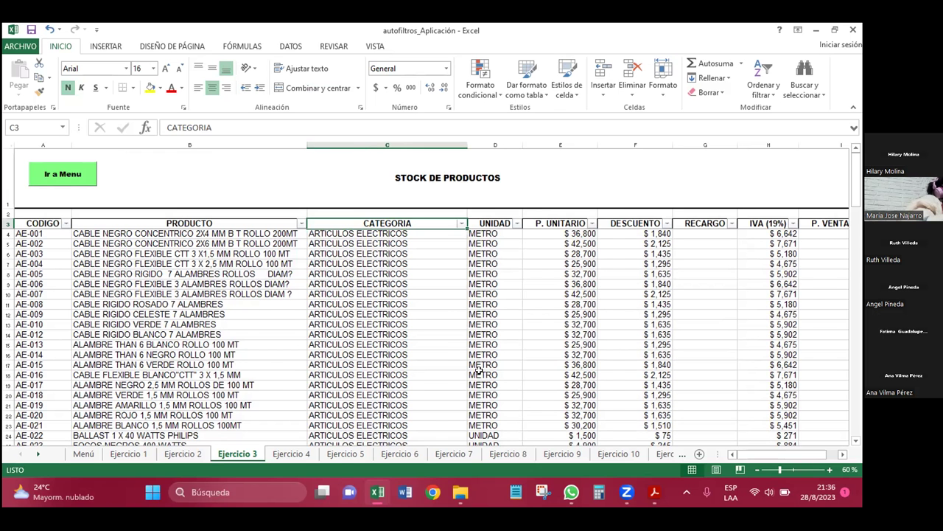
pyautogui.click(477, 224)
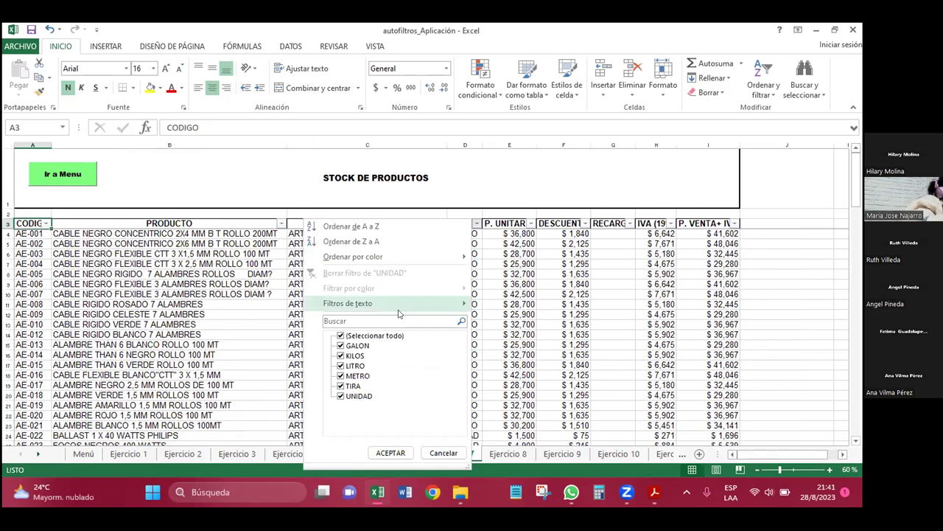
pyautogui.click(340, 336)
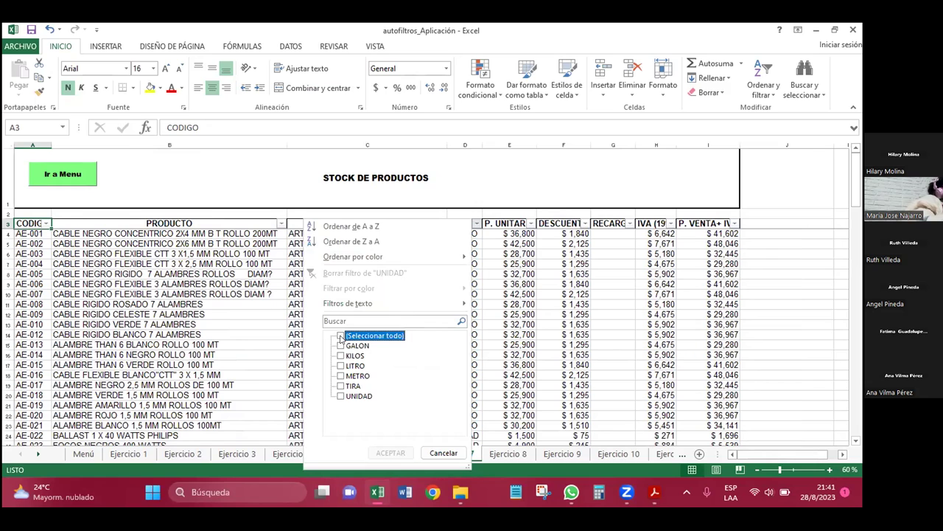
pyautogui.click(340, 376)
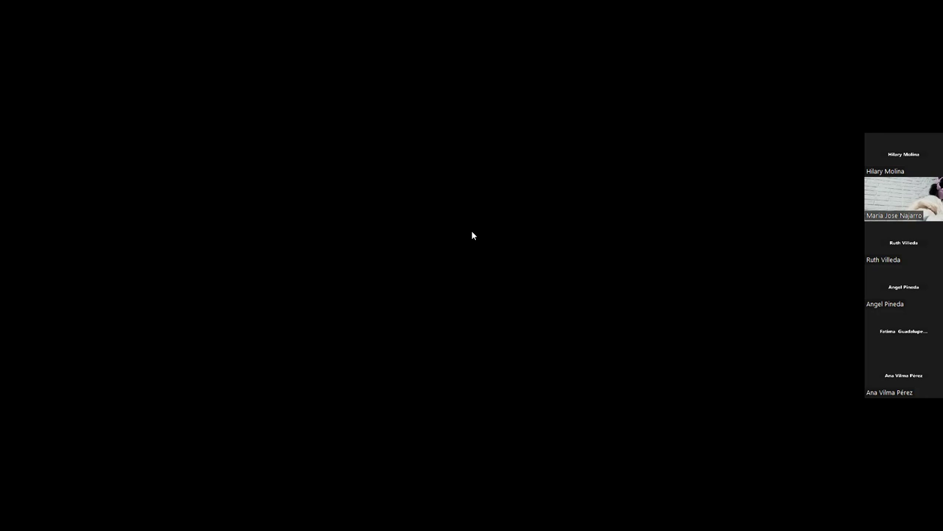
# Step: Filter F. INGRESO to dates before 01/01/1992, then move to Ejercicio 13 and the PDF
pyautogui.click(649, 183)
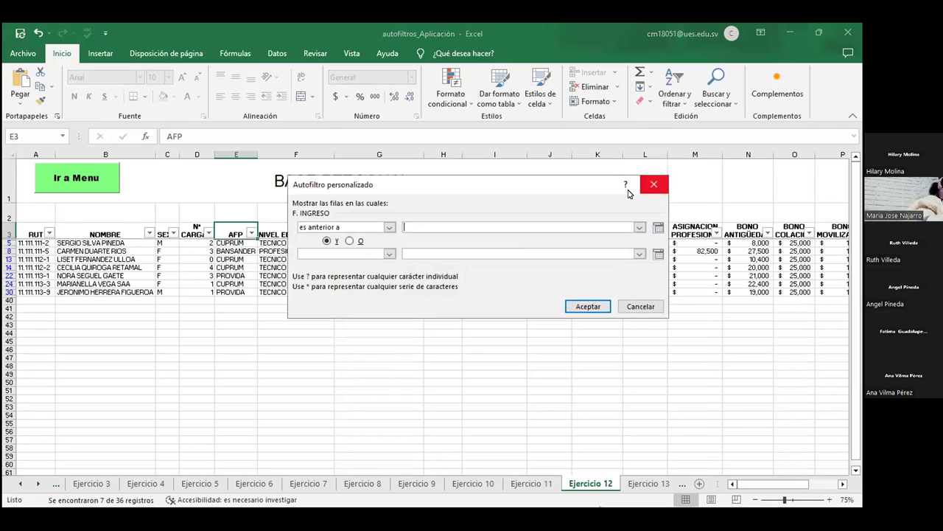
pyautogui.click(432, 228)
pyautogui.write('01/01/1992')
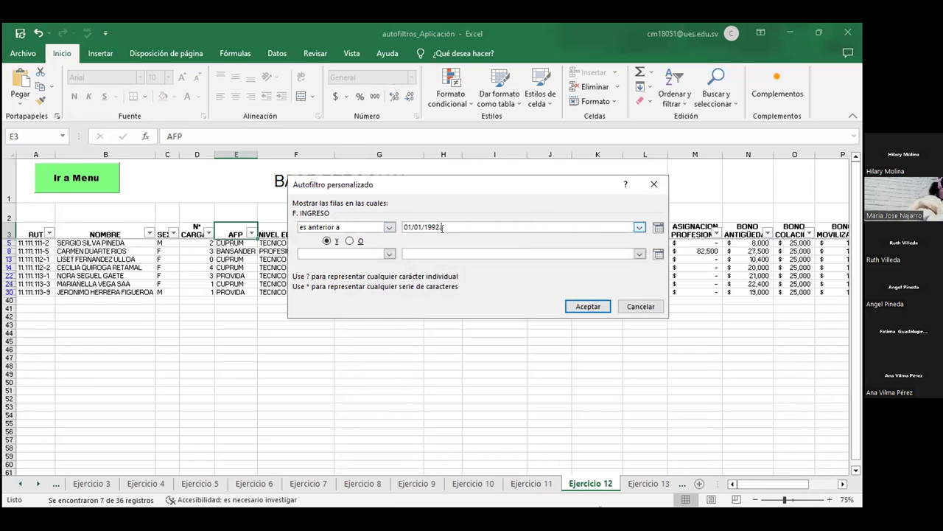
pyautogui.press('Return')
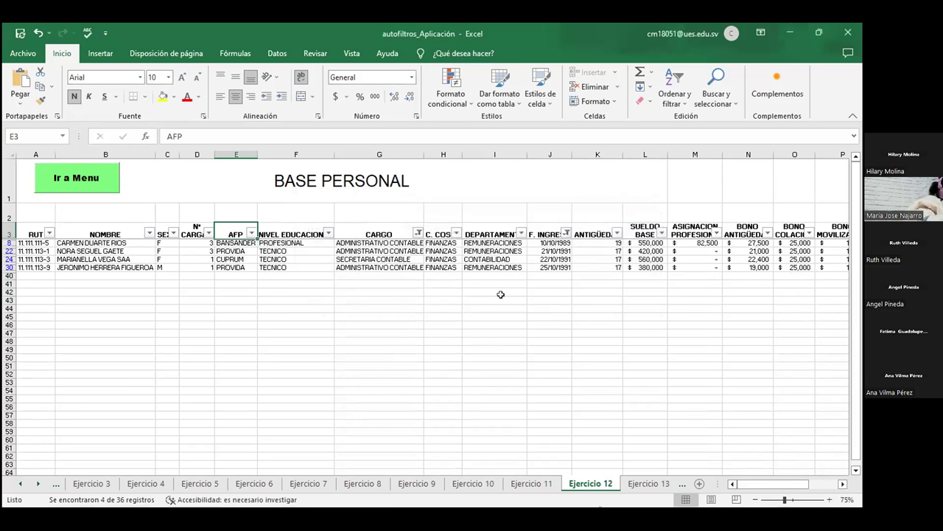
pyautogui.click(639, 483)
pyautogui.hotkey('alt', 'Tab')
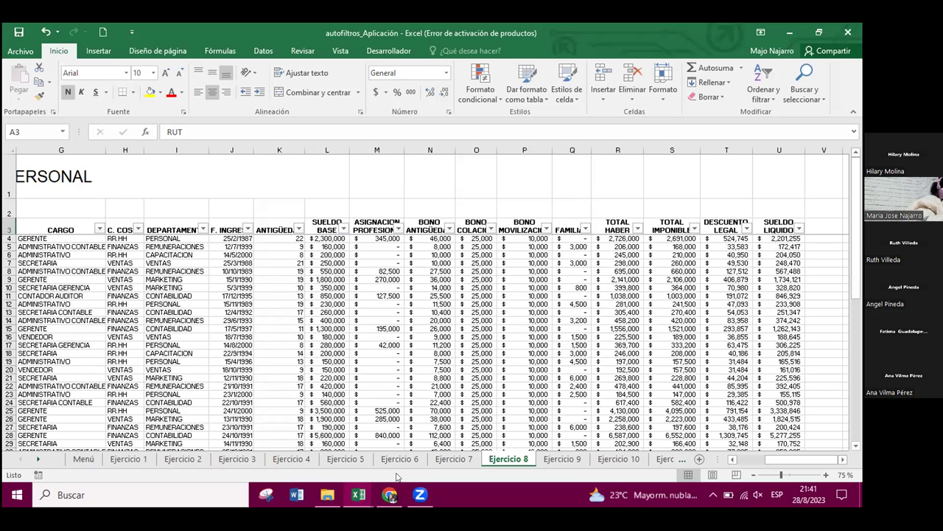
pyautogui.click(390, 495)
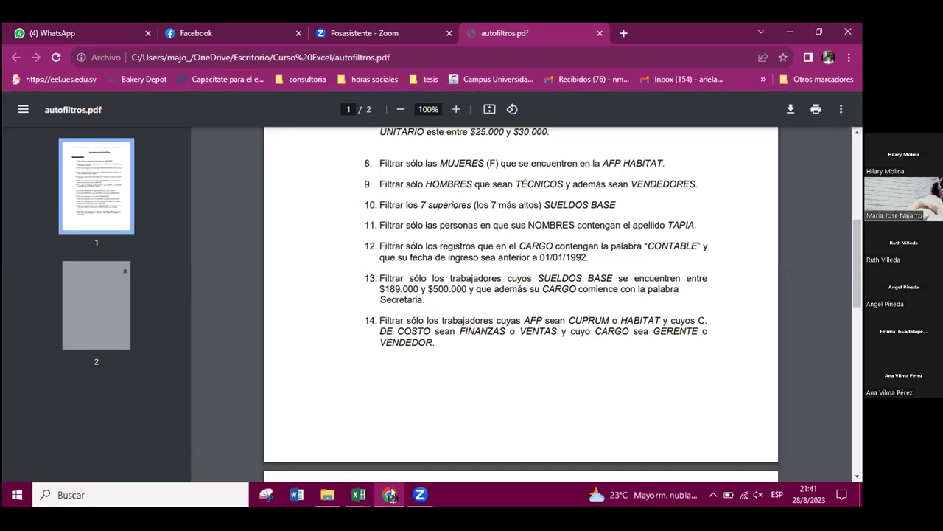
pyautogui.click(391, 494)
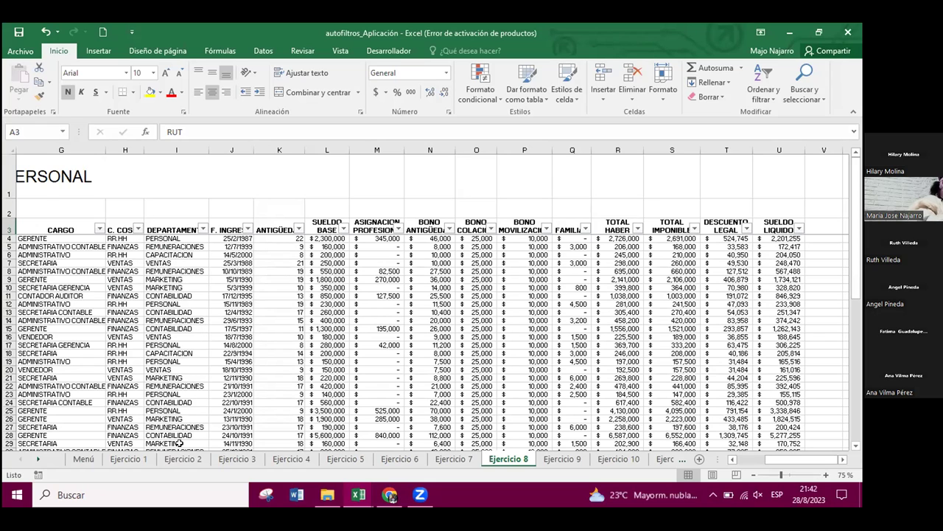
# Step: Turn on autofilters for the staff table on the Ejercicio 9 sheet
pyautogui.click(562, 459)
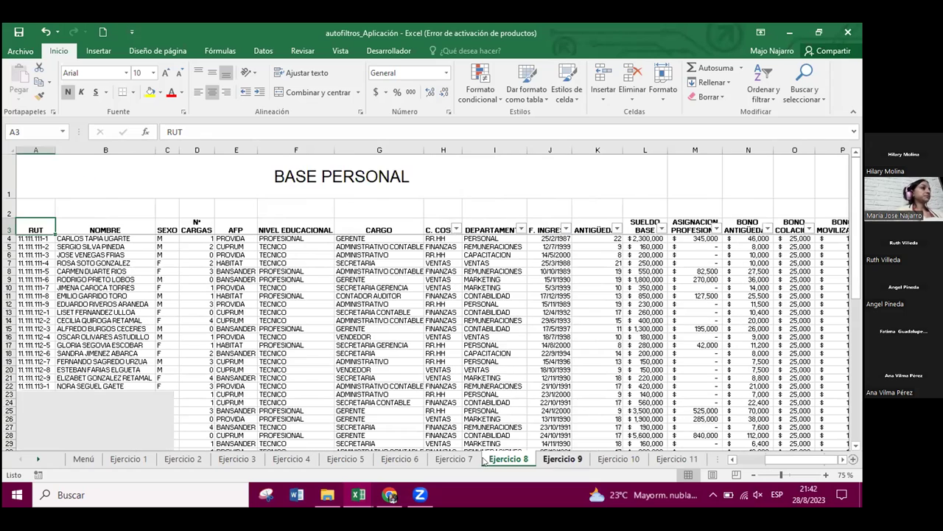
pyautogui.click(763, 81)
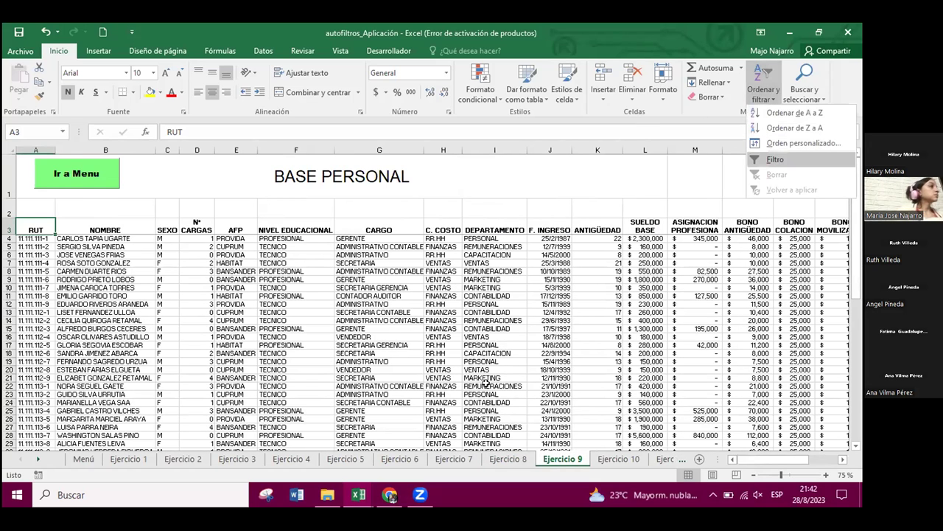
pyautogui.click(774, 161)
pyautogui.hscroll(3, 233, 200)
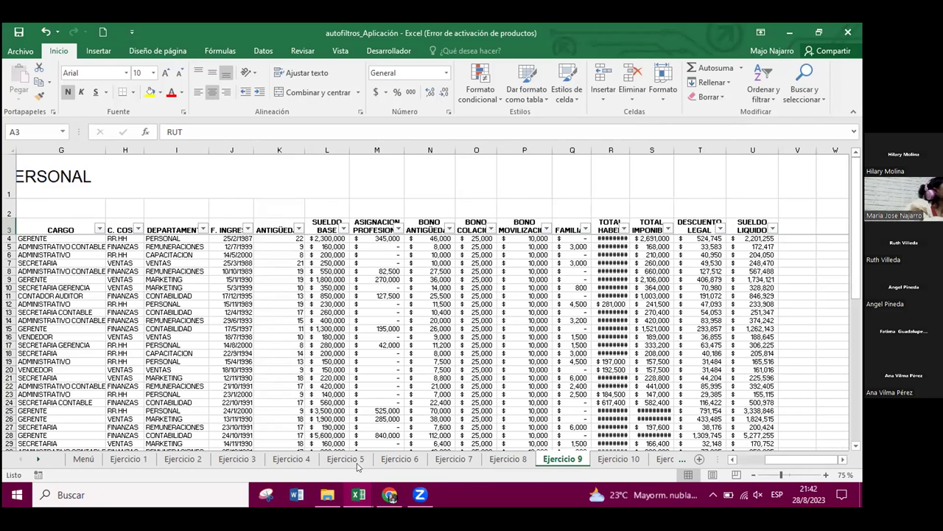
# Step: On Ejercicio 8, filter CARGO to only the SECRETARIA job titles
pyautogui.click(508, 459)
pyautogui.click(99, 229)
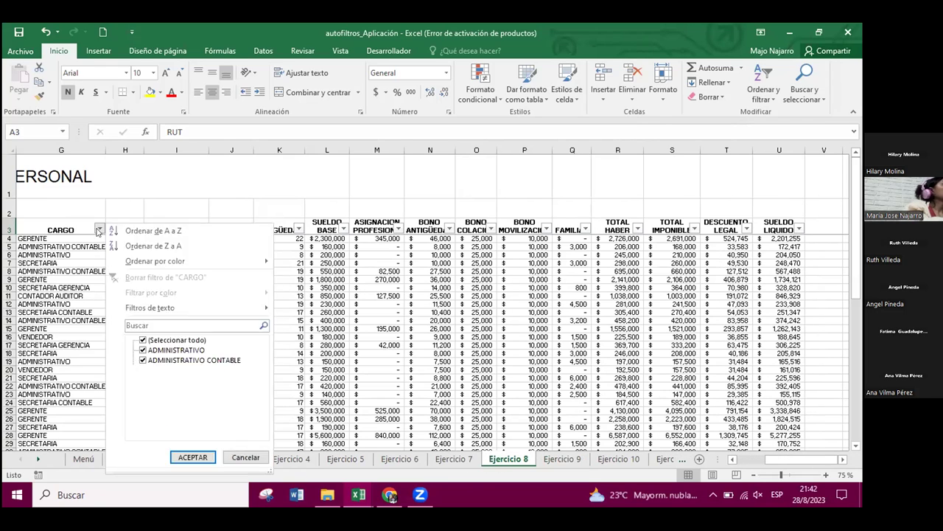
pyautogui.click(177, 340)
pyautogui.click(168, 390)
pyautogui.click(177, 401)
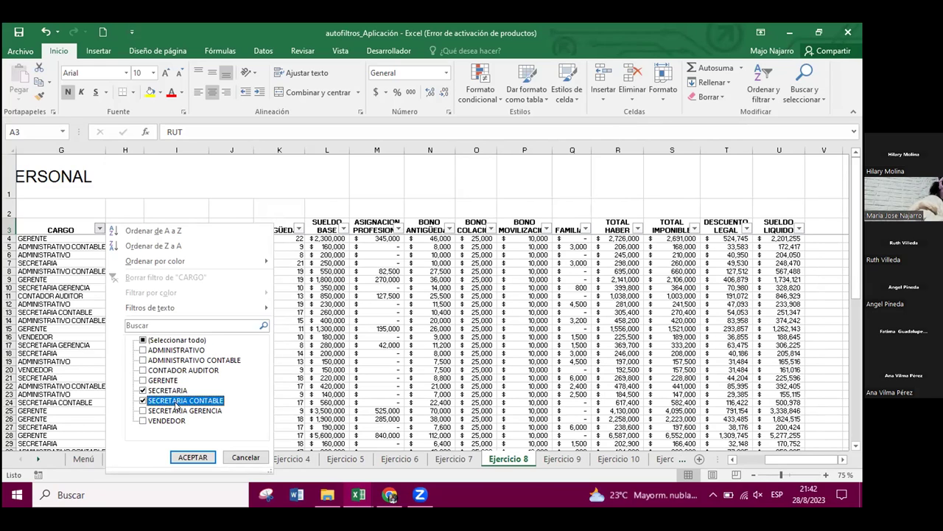
pyautogui.click(190, 456)
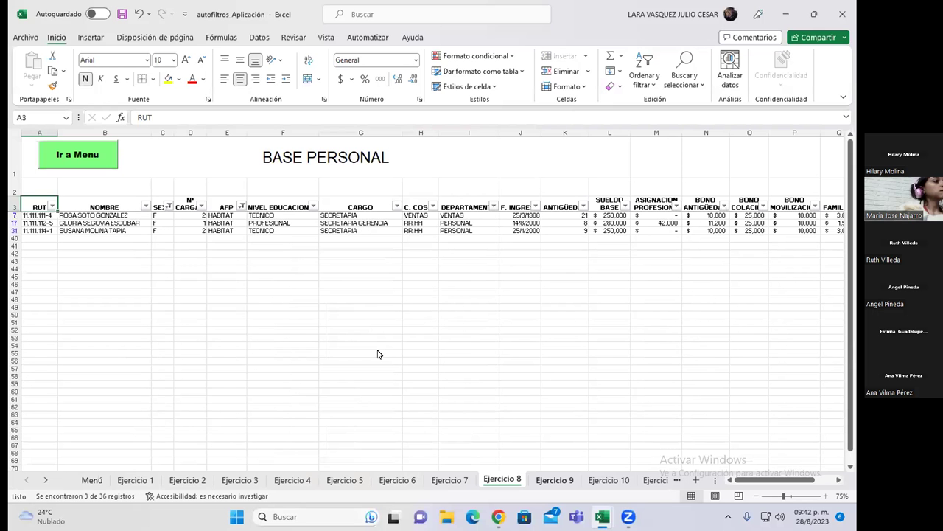
# Step: On Ejercicio 9, add autofilters and filter SEXO to exclude F, showing only men
pyautogui.hotkey('ctrl', 'pagedown')
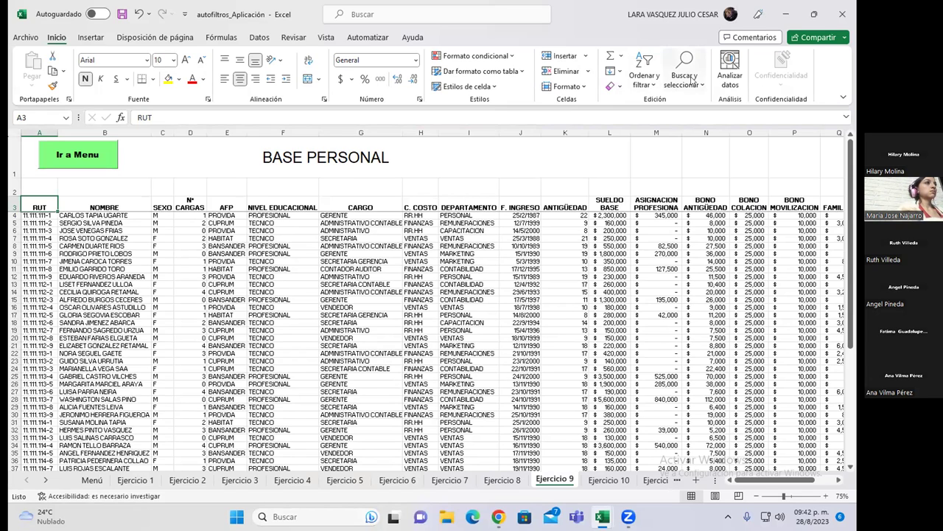
pyautogui.click(651, 79)
pyautogui.click(659, 144)
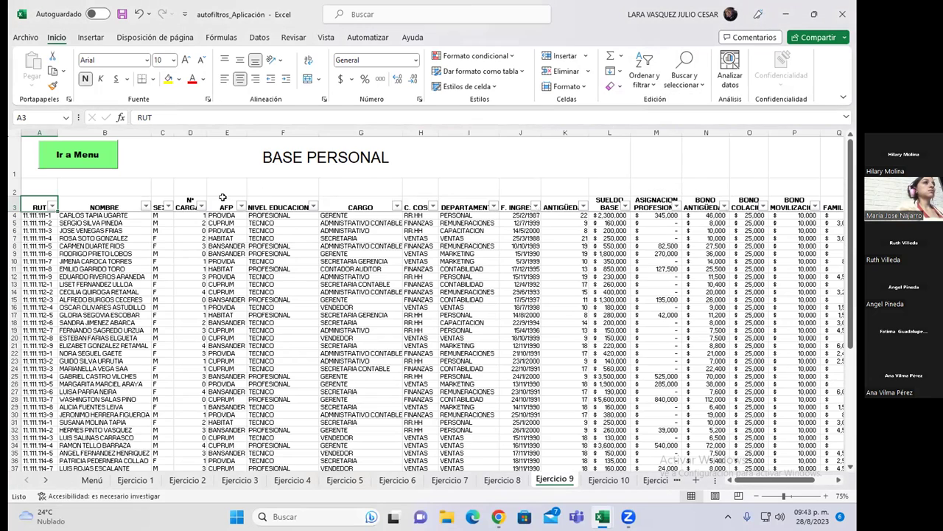
pyautogui.click(169, 207)
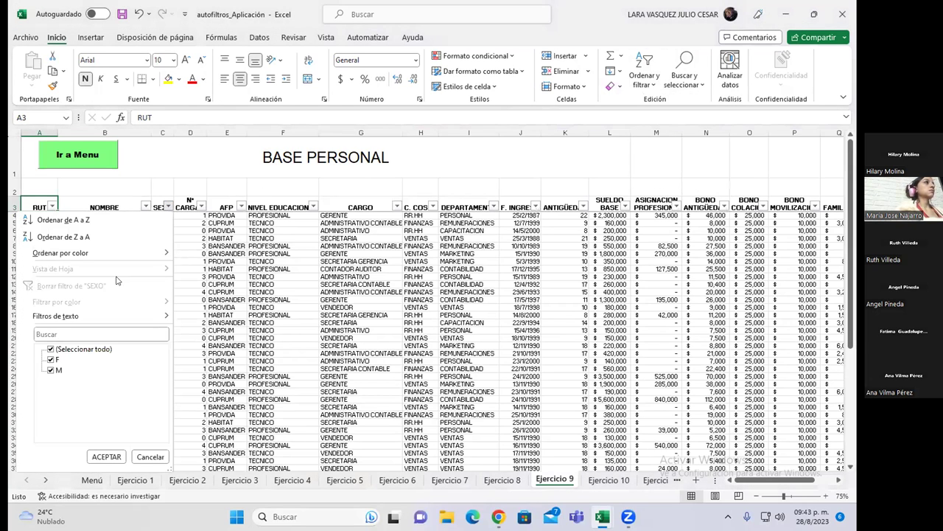
pyautogui.click(50, 359)
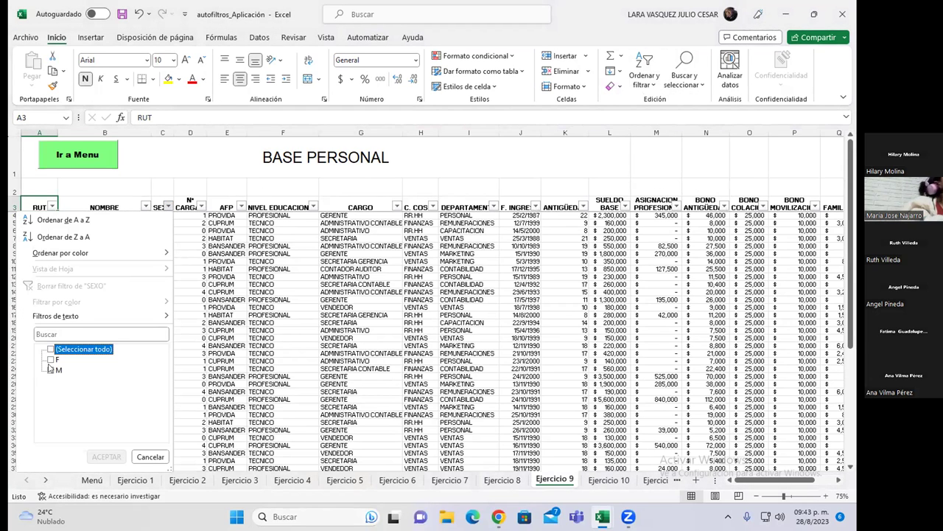
pyautogui.click(108, 456)
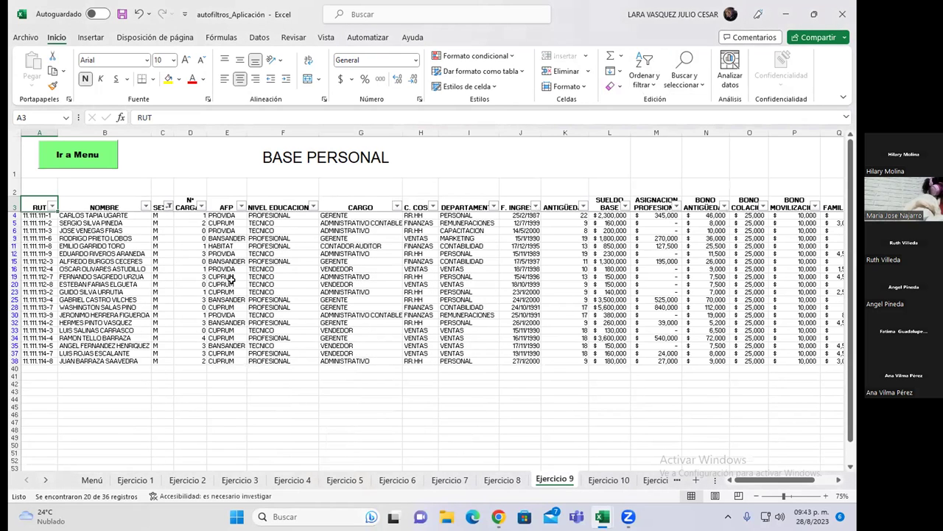
# Step: Clear all job titles in the CARGO filter
pyautogui.click(396, 207)
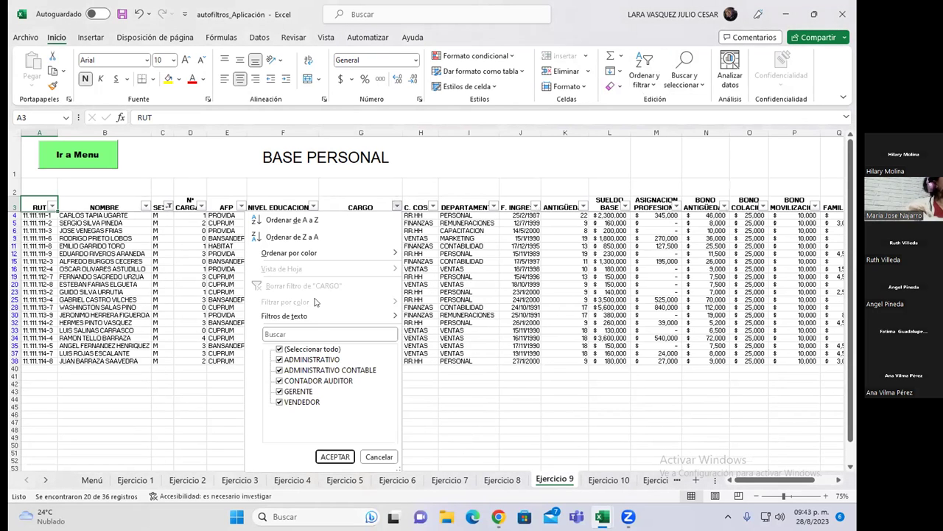
pyautogui.click(279, 348)
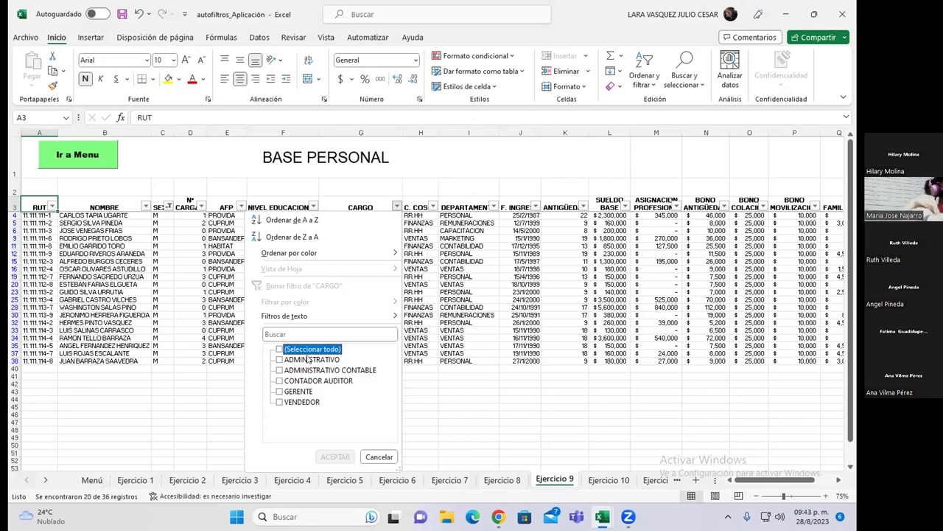
pyautogui.click(331, 442)
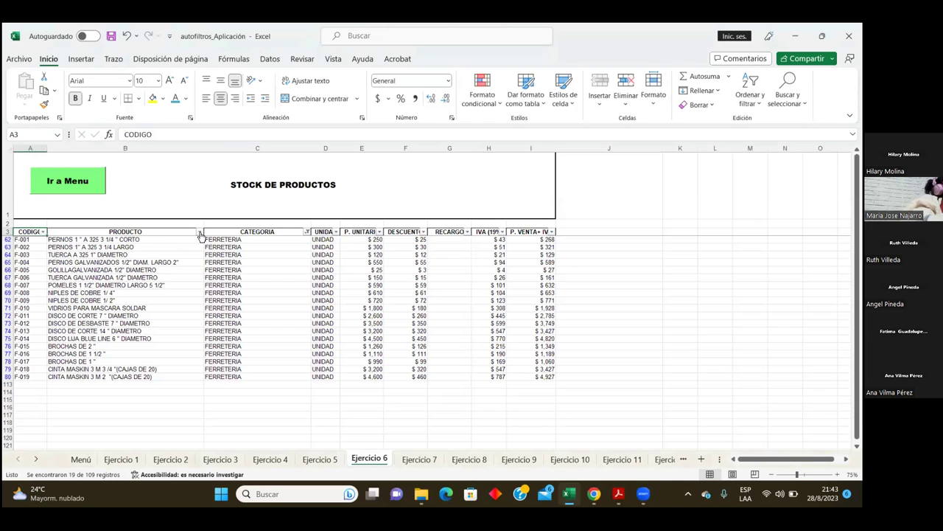
# Step: Apply a PRODUCTO 'contains diame' text filter, then switch to the exercise PDF
pyautogui.click(199, 231)
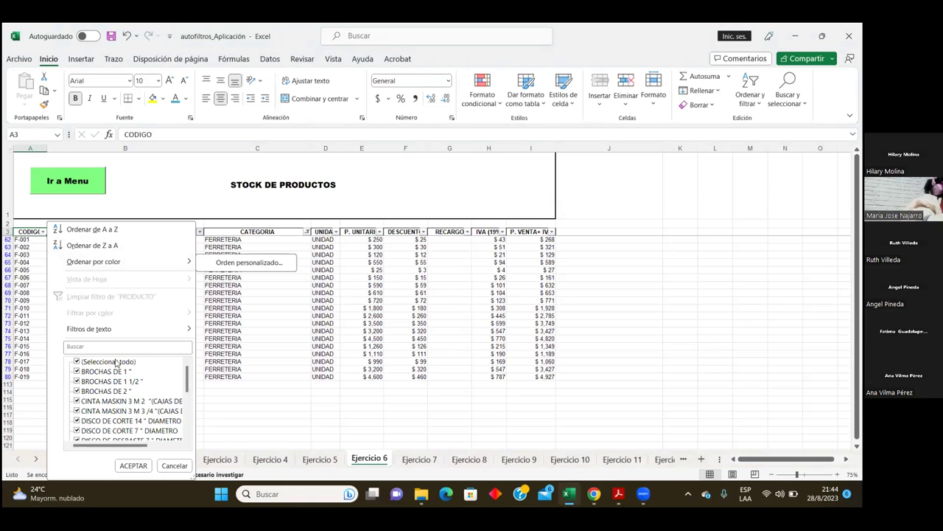
pyautogui.moveTo(111, 328)
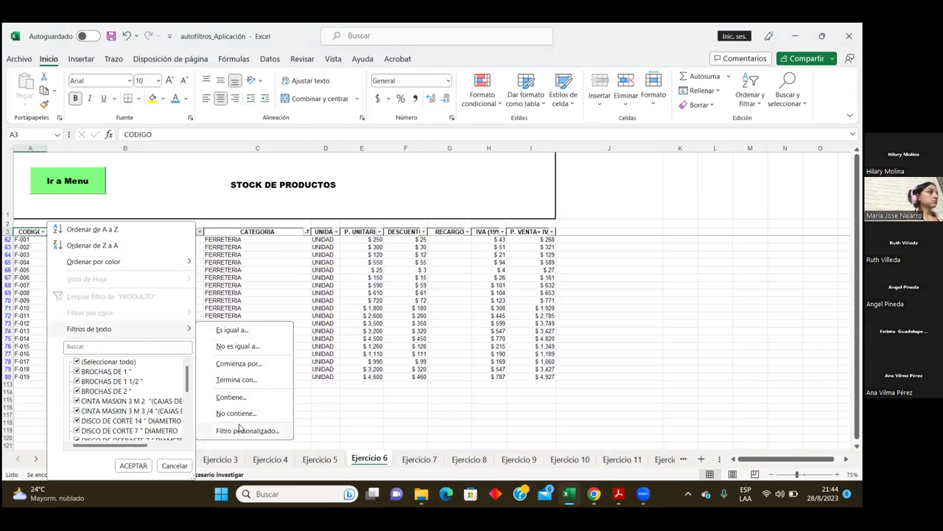
pyautogui.click(251, 399)
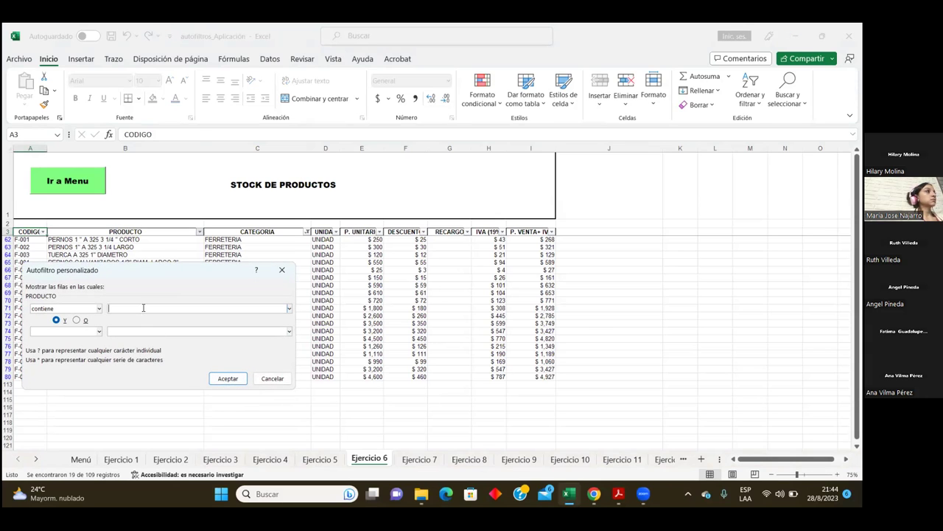
pyautogui.write('dia')
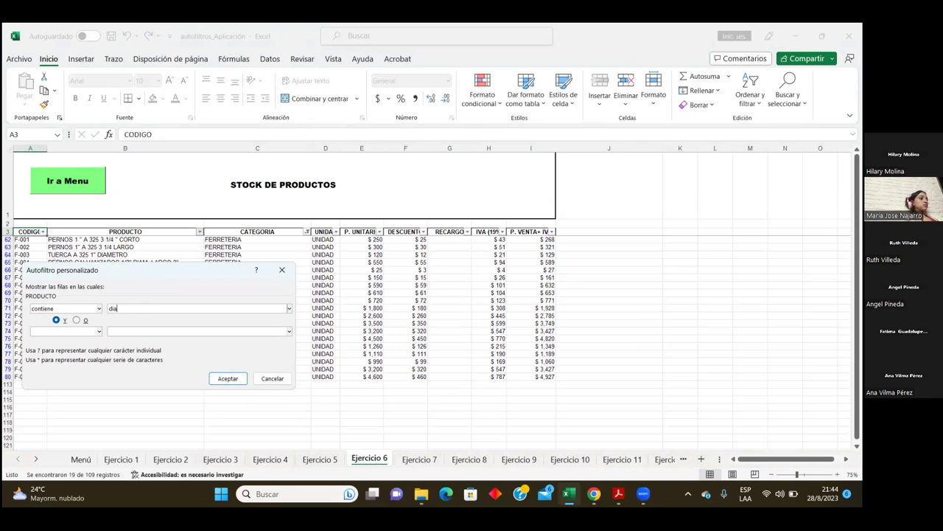
pyautogui.write('metro')
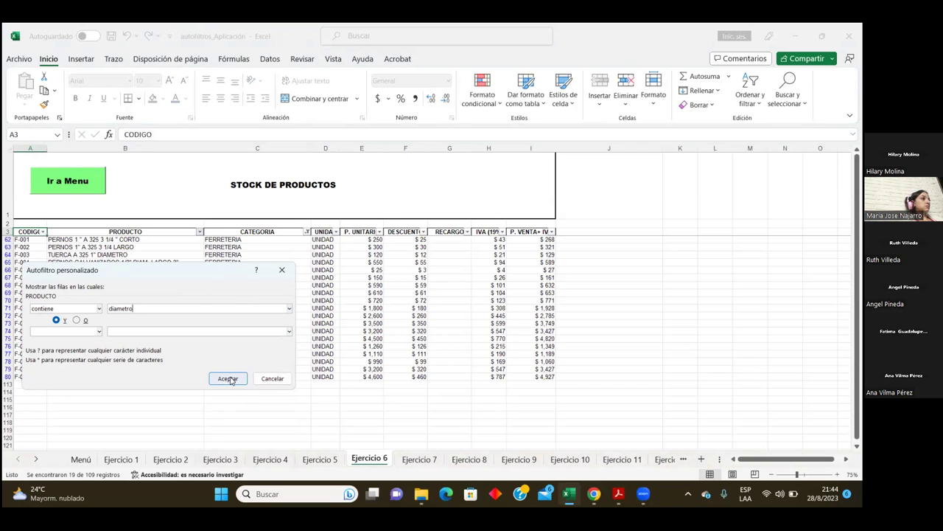
pyautogui.click(229, 379)
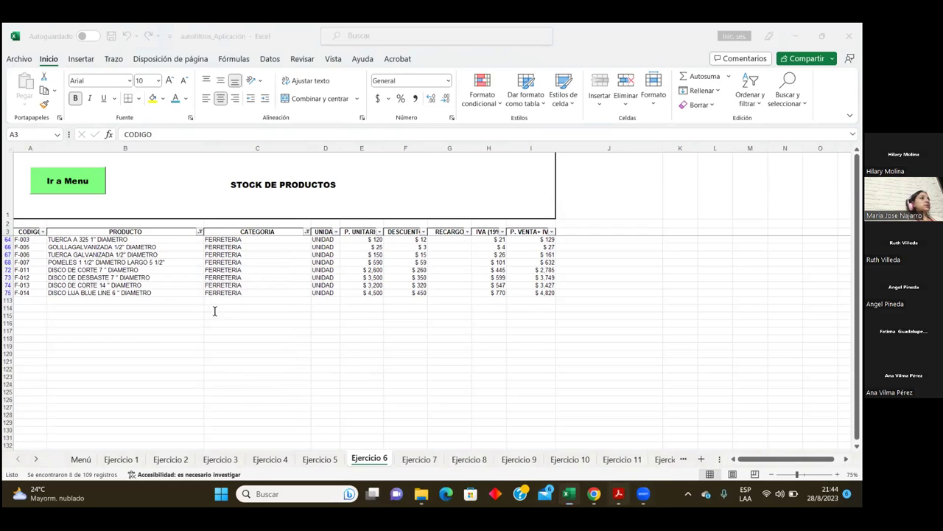
pyautogui.hotkey('alt', 'Tab')
pyautogui.scroll(-1, 415, 292)
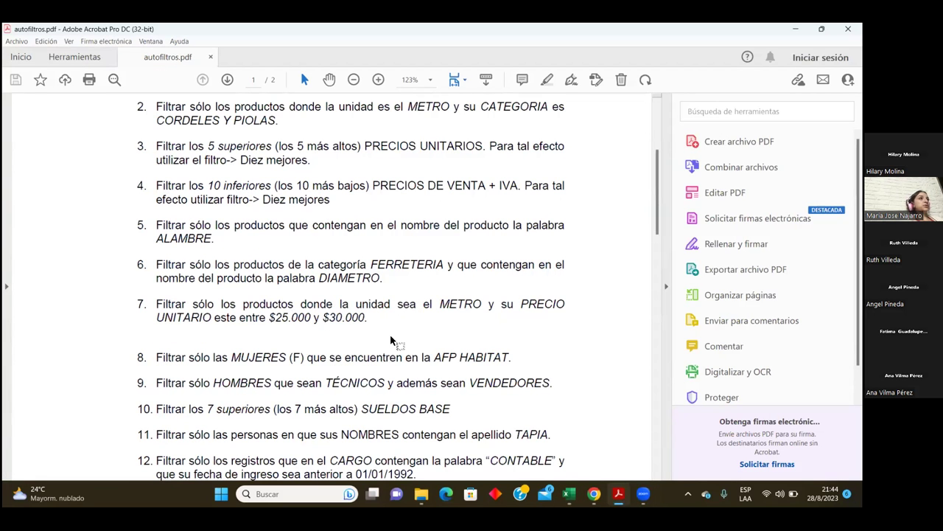
# Step: Return from the autofiltros.pdf exercises to the Excel workbook
pyautogui.hotkey('alt', 'Tab')
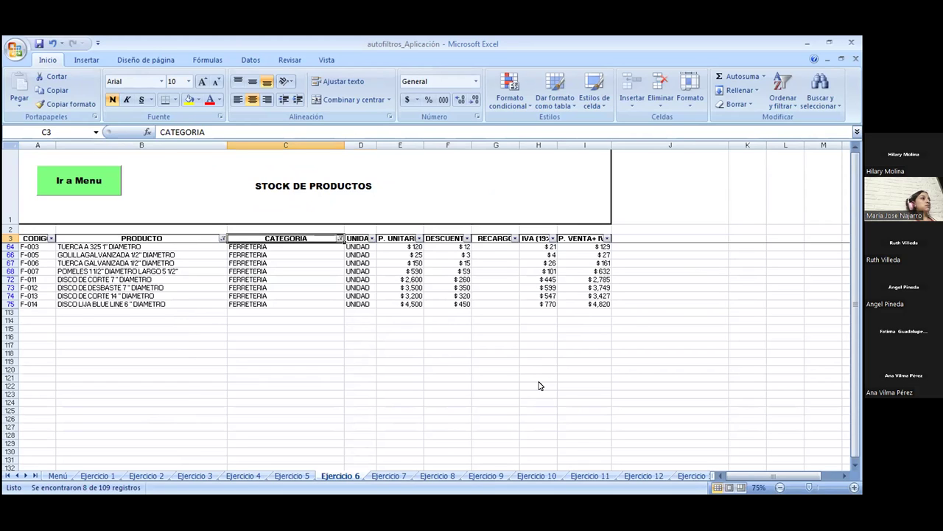
# Step: On Ejercicio 7, add autofilters and set the UNIDAD filter to METRO only
pyautogui.click(398, 477)
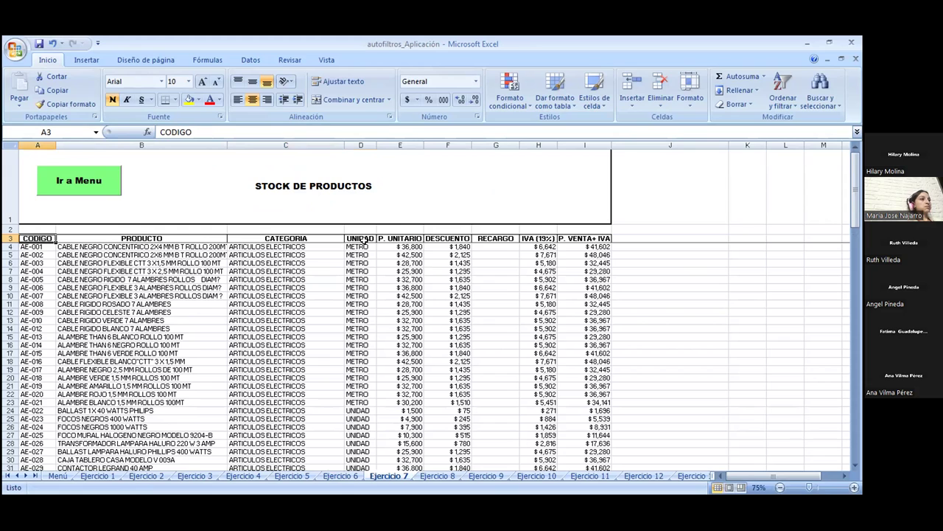
pyautogui.click(364, 237)
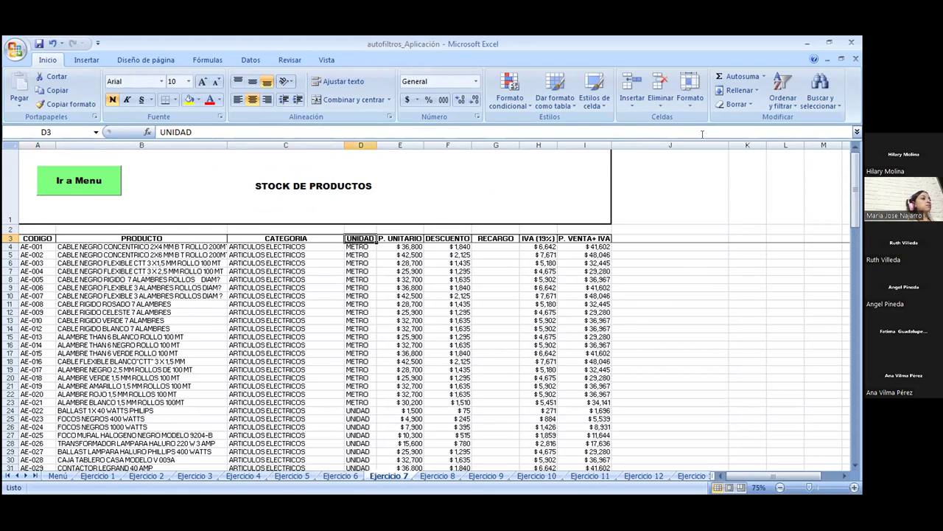
pyautogui.click(783, 96)
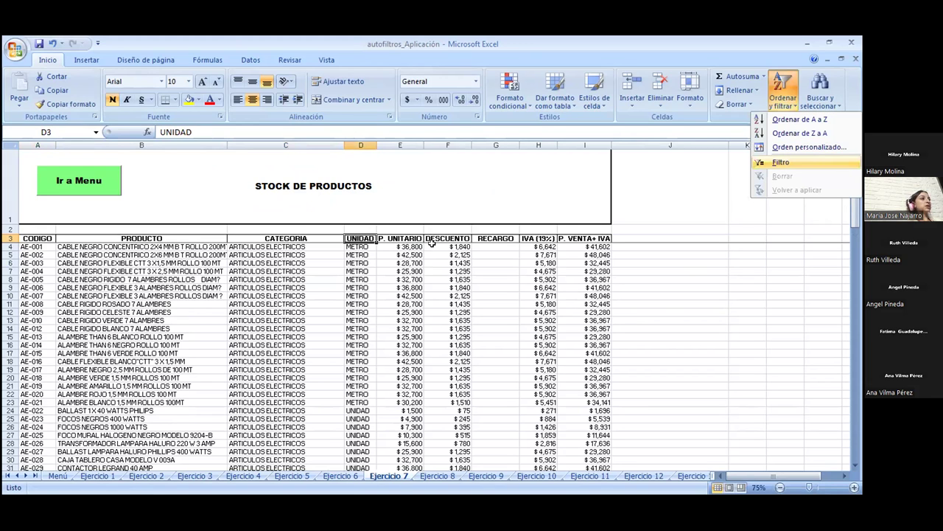
pyautogui.click(372, 238)
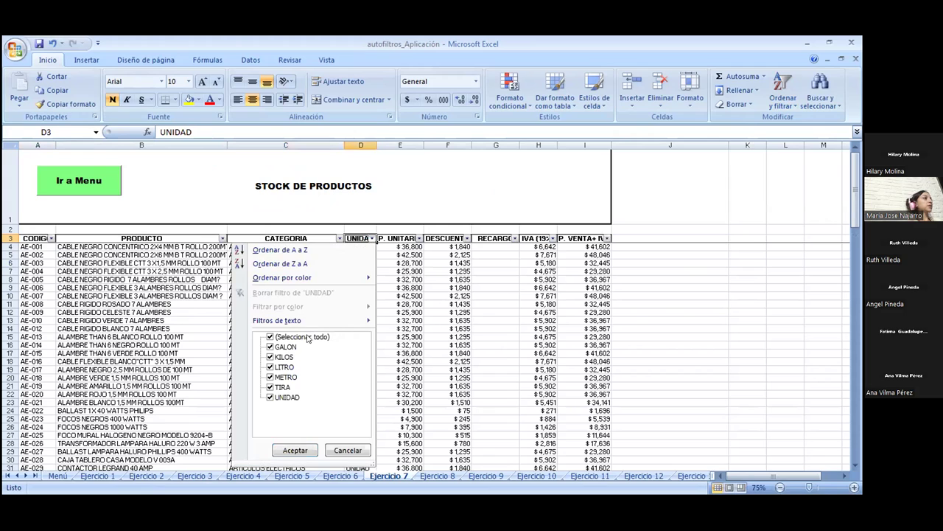
pyautogui.click(270, 337)
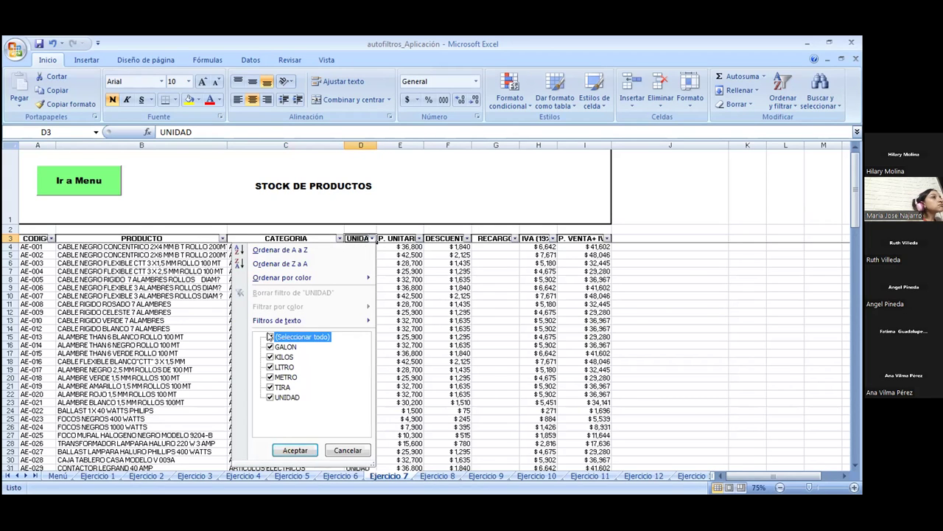
pyautogui.click(270, 377)
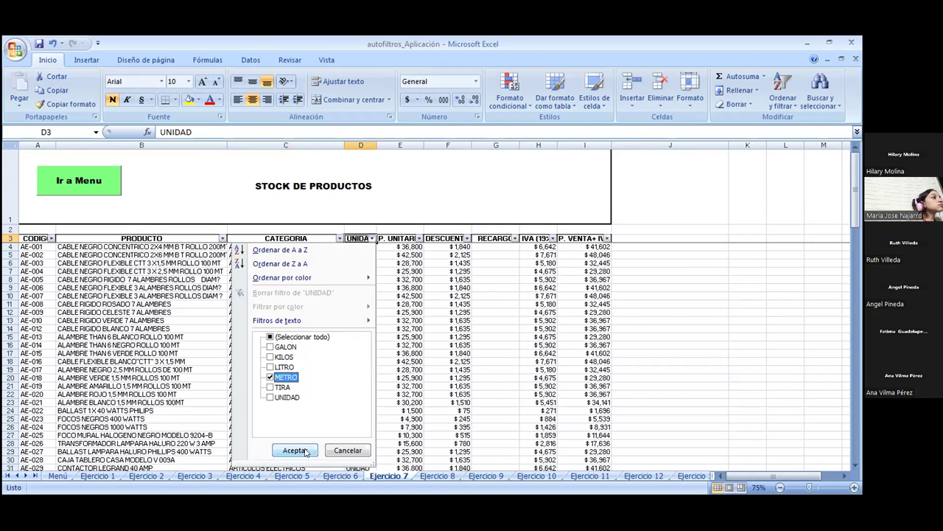
pyautogui.click(295, 449)
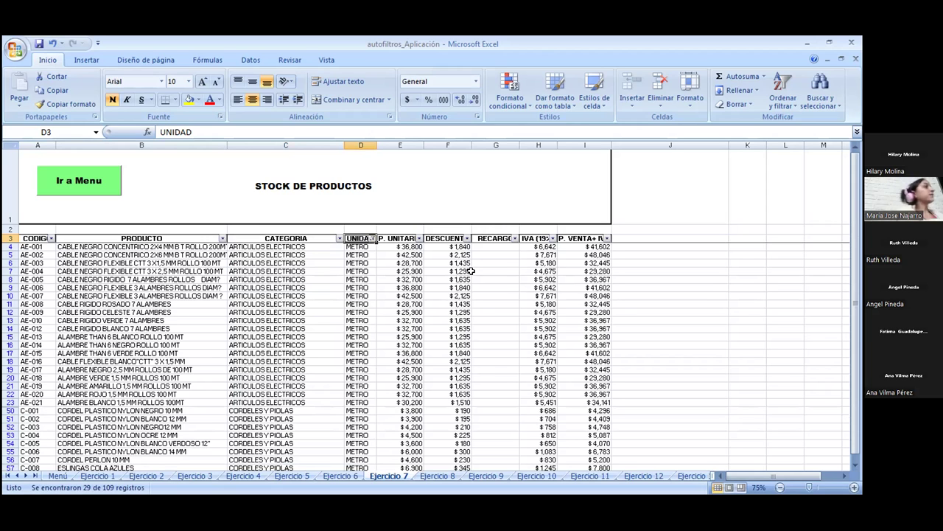
# Step: Apply a P. UNITARIO 'between' number filter of 25.000 to 30.000
pyautogui.click(419, 238)
pyautogui.moveTo(329, 320)
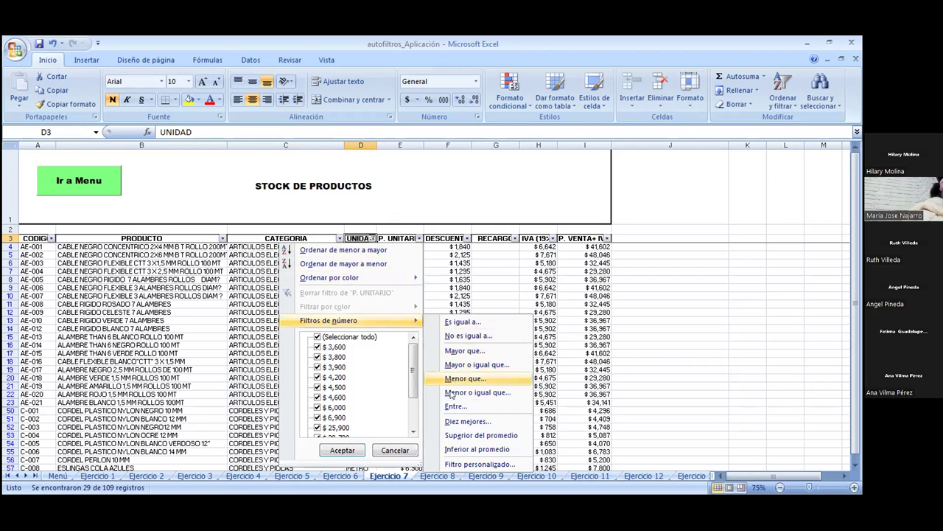
pyautogui.click(453, 405)
pyautogui.write('25.000')
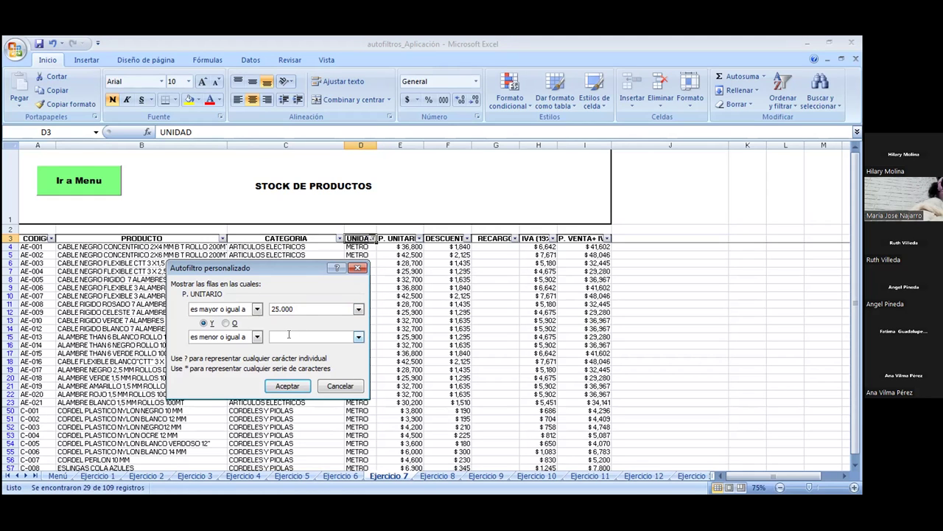
pyautogui.write('30.00')
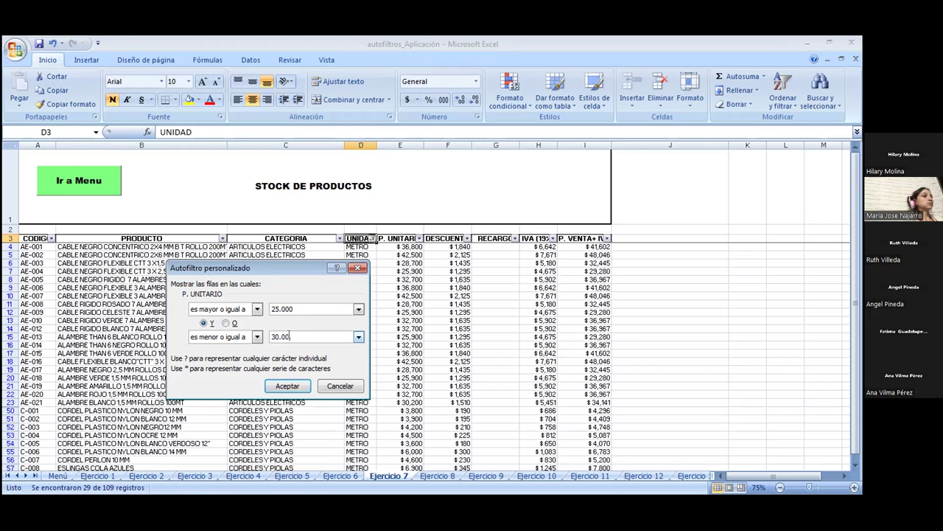
pyautogui.click(287, 386)
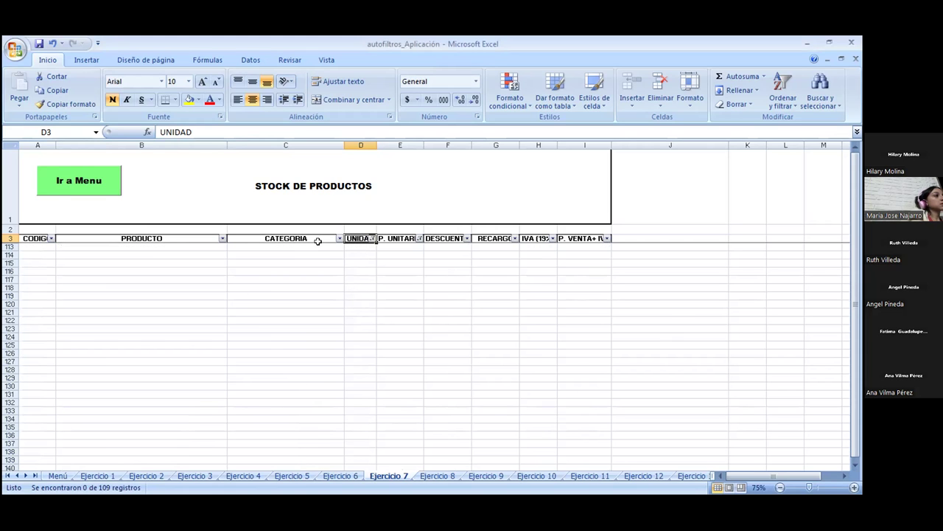
pyautogui.click(372, 237)
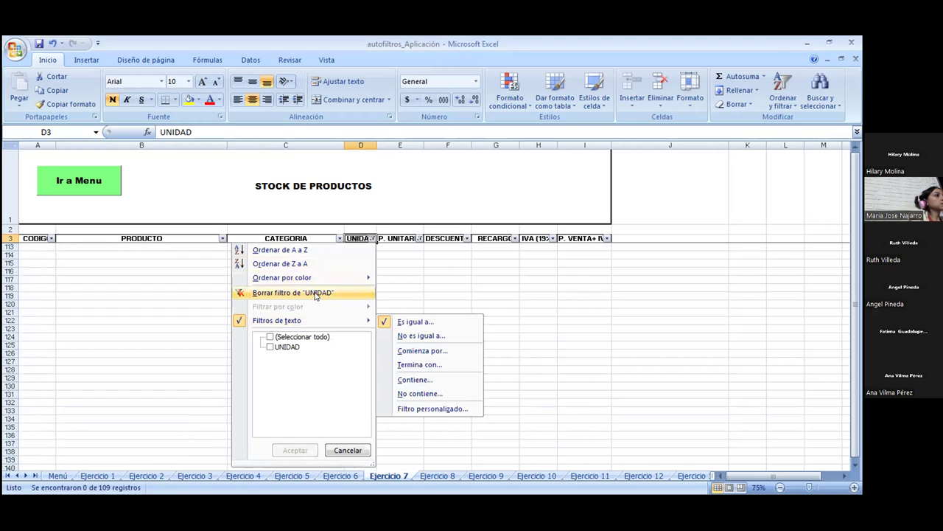
# Step: Clear the UNIDAD filter, then undo back to the METRO-only list
pyautogui.click(316, 293)
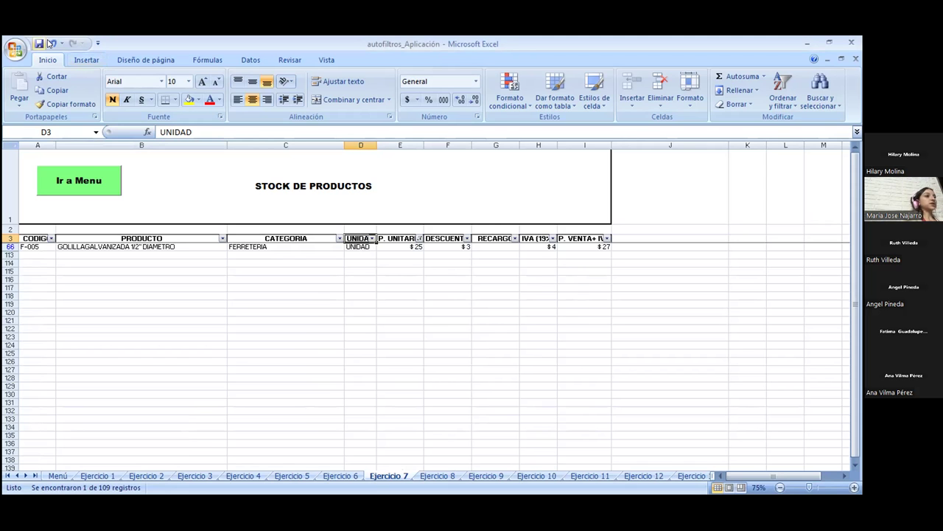
pyautogui.click(47, 43)
pyautogui.click(48, 43)
pyautogui.click(48, 43)
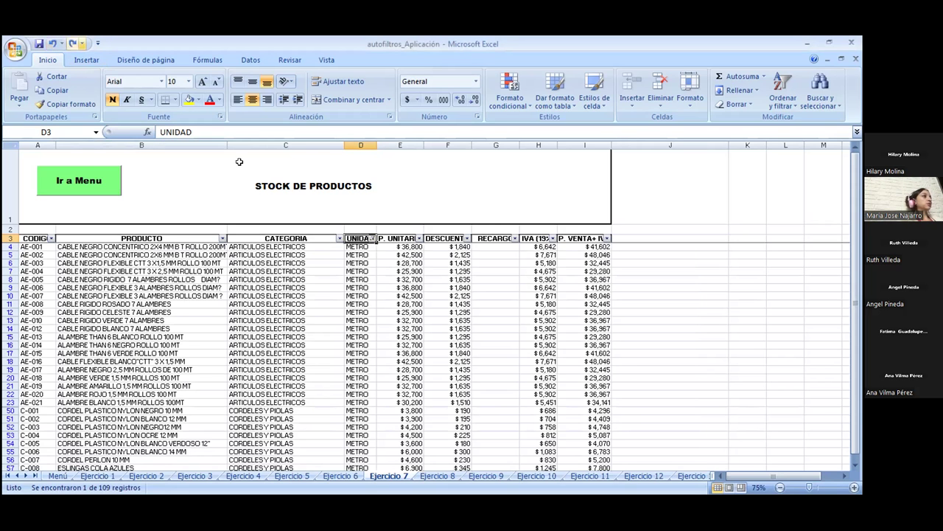
# Step: Retry a P. UNITARIO between 25 and 30 filter, then undo the empty result
pyautogui.click(418, 238)
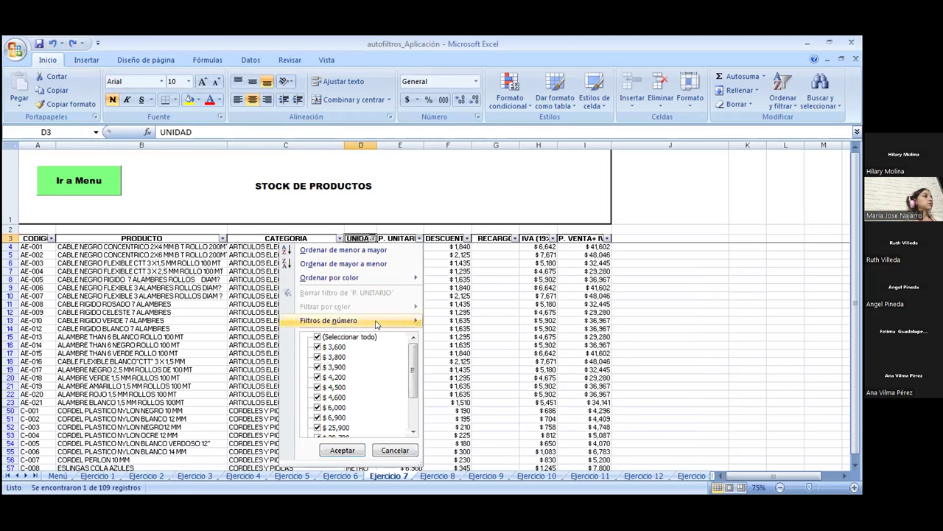
pyautogui.click(317, 337)
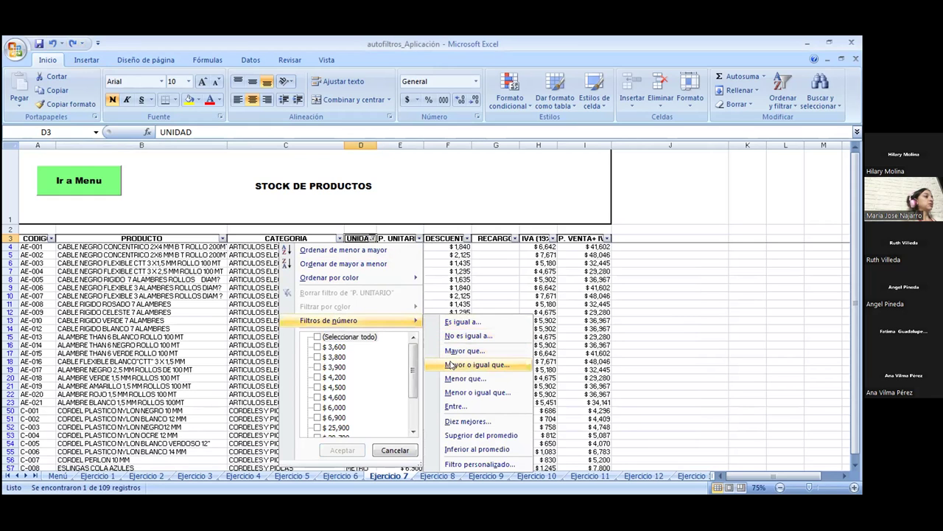
pyautogui.moveTo(328, 321)
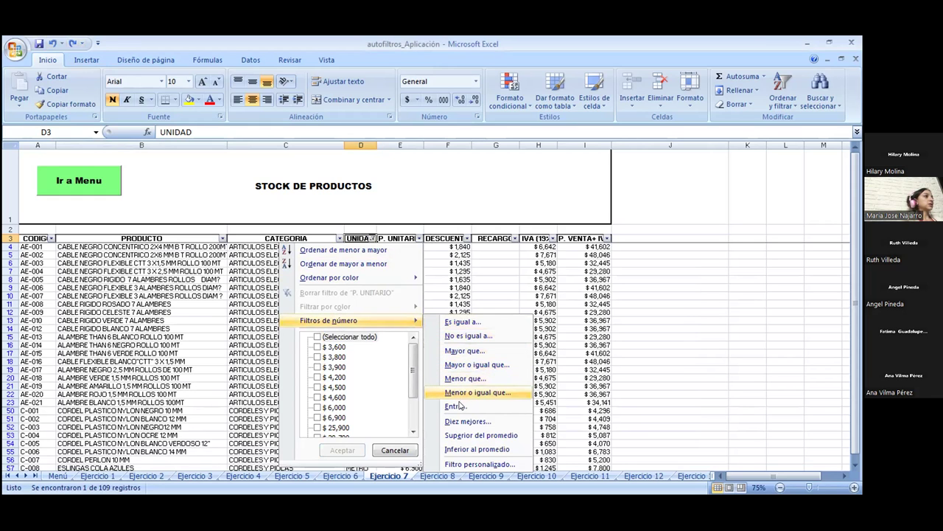
pyautogui.click(460, 406)
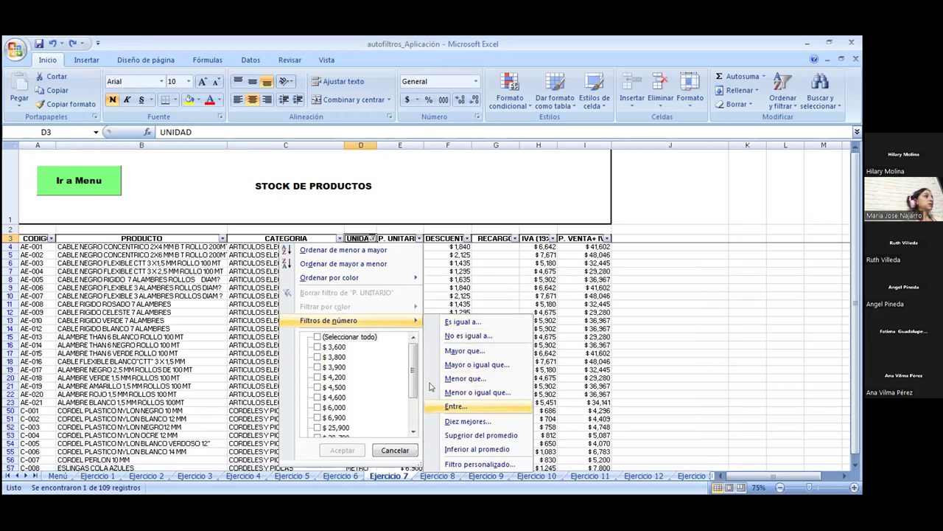
pyautogui.write('25')
pyautogui.click(325, 337)
pyautogui.write('30')
pyautogui.click(294, 384)
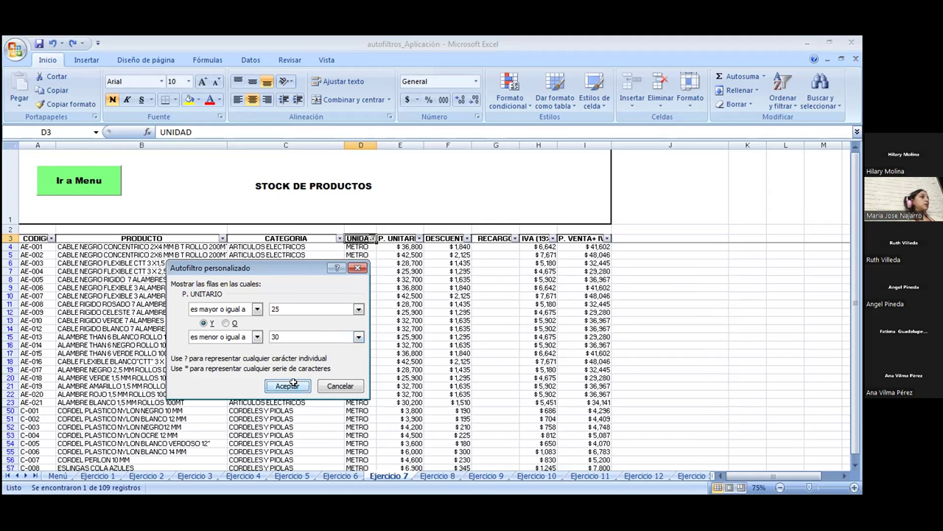
pyautogui.click(292, 385)
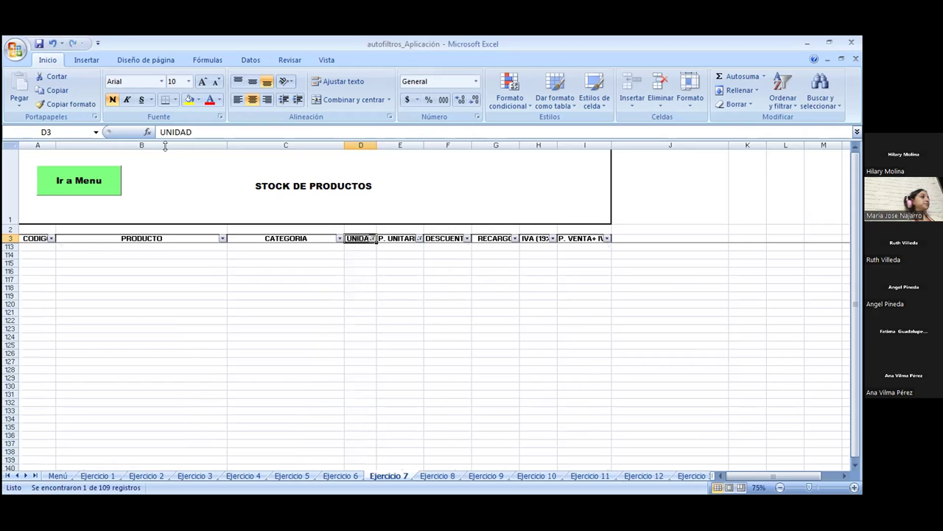
pyautogui.click(53, 44)
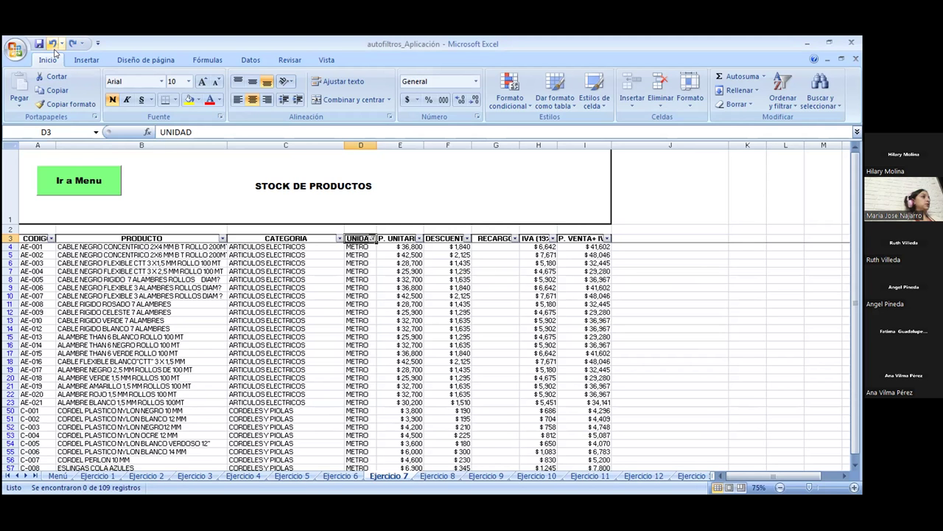
# Step: Filter P. UNITARIO to prices between 25,000 and 30,000, then go to the Ejercicio 8 sheet
pyautogui.click(419, 238)
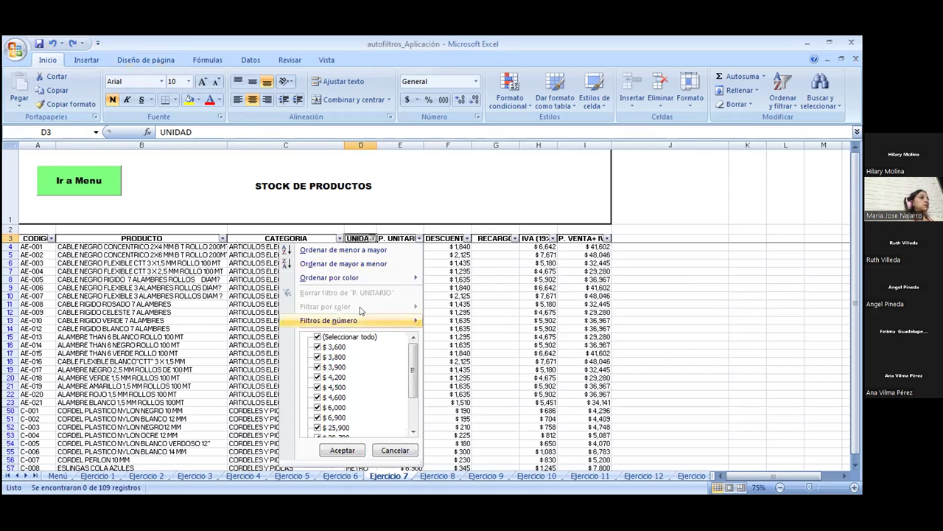
pyautogui.click(317, 336)
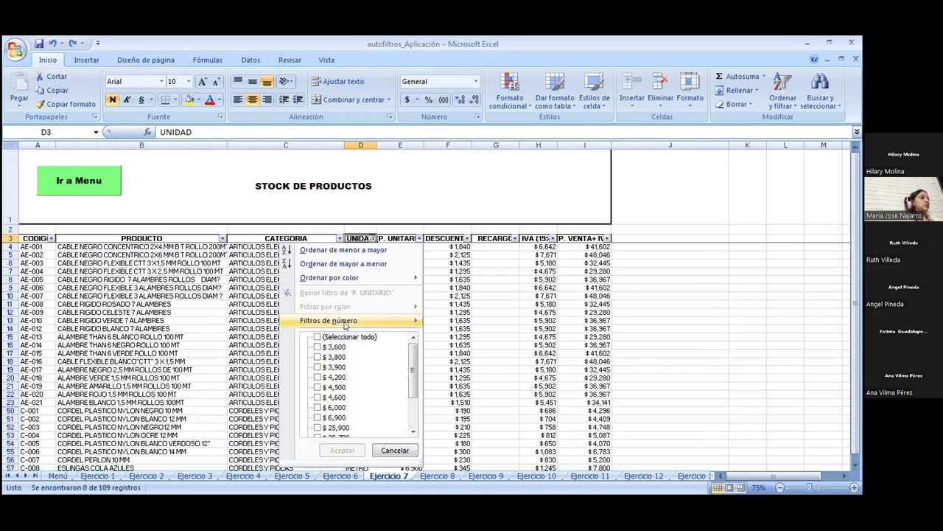
pyautogui.moveTo(328, 320)
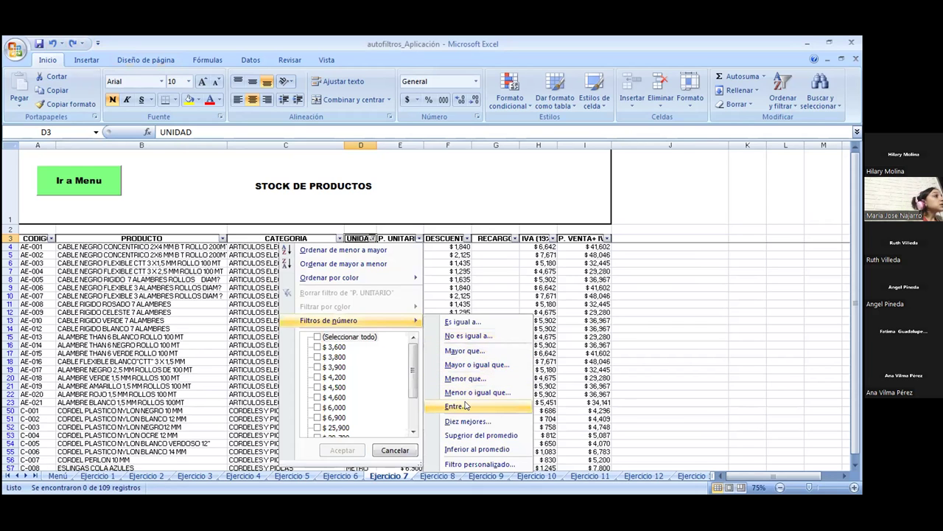
pyautogui.click(466, 407)
pyautogui.write('25')
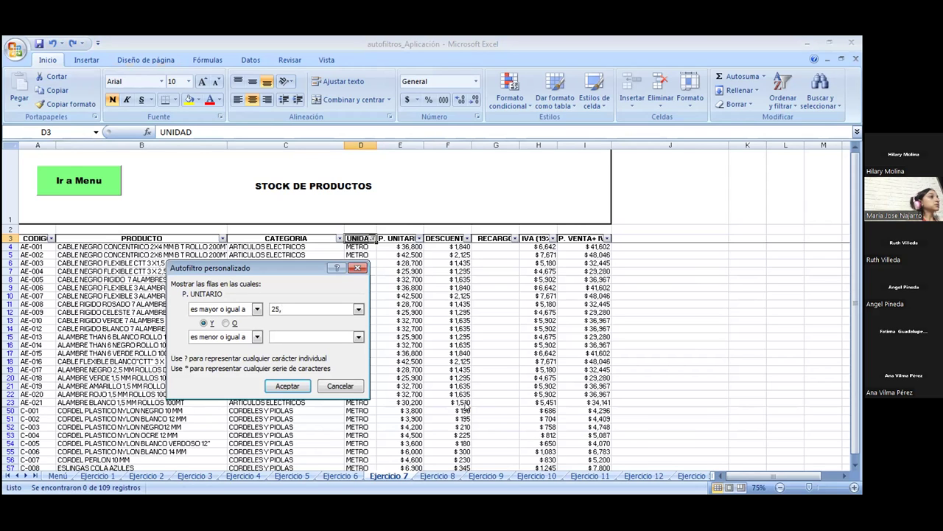
pyautogui.write('000')
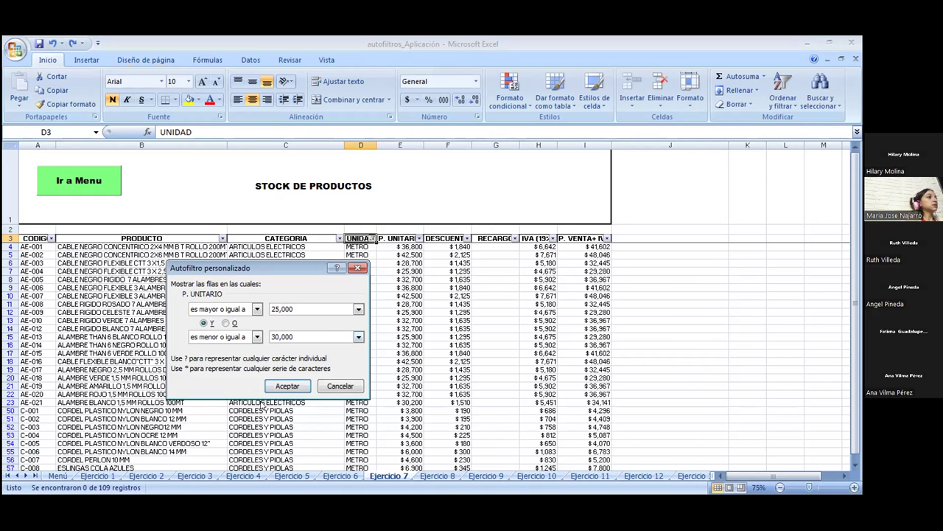
pyautogui.click(286, 385)
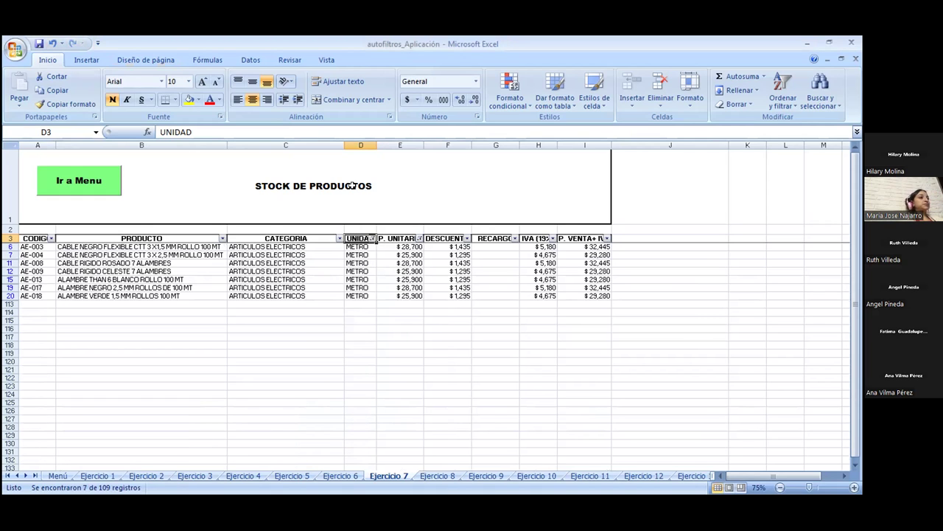
pyautogui.click(438, 477)
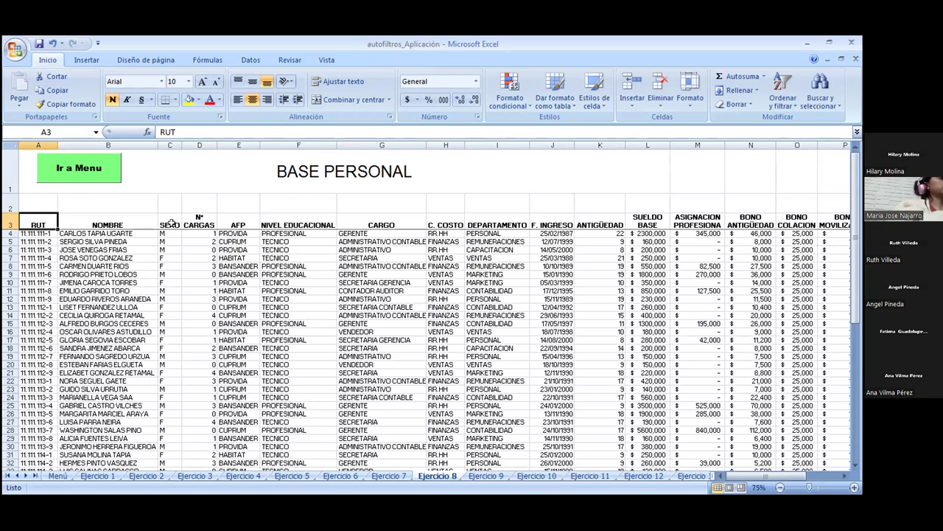
# Step: Turn on autofilters for the Base Personal table from its header row
pyautogui.click(171, 223)
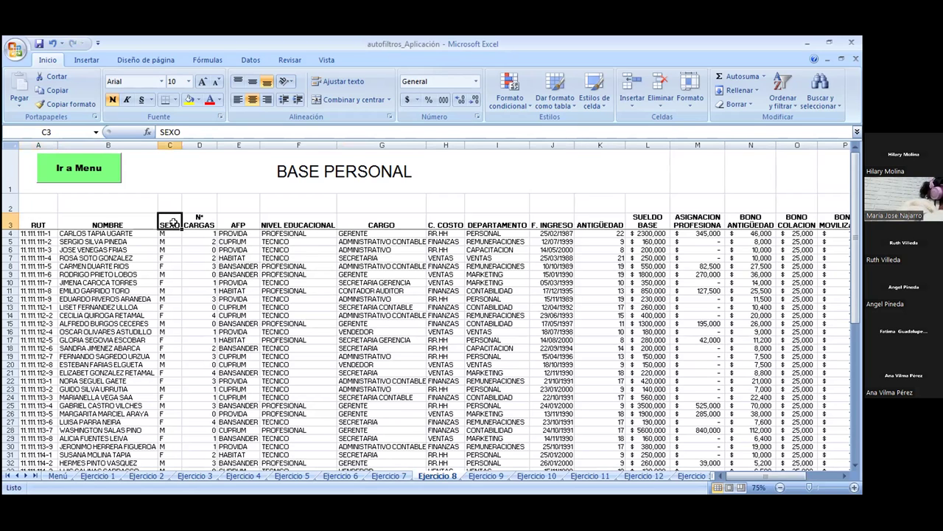
pyautogui.click(781, 103)
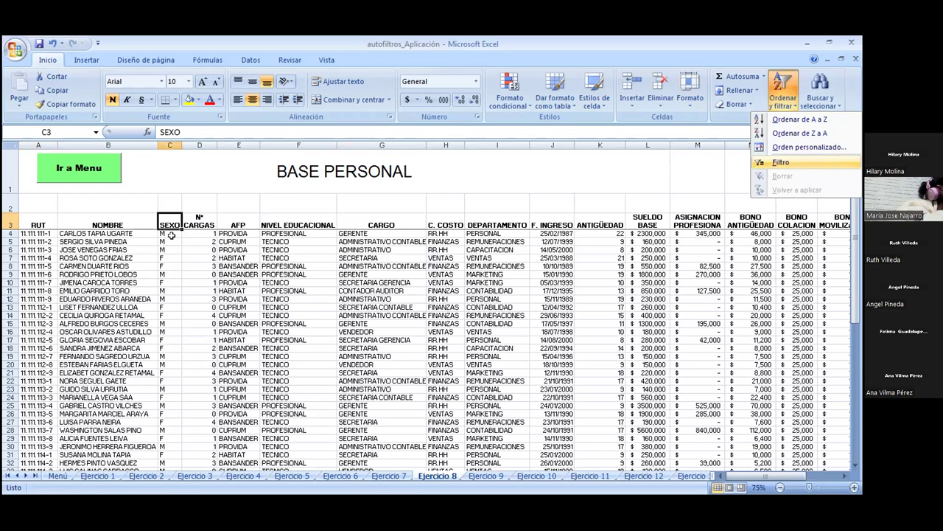
pyautogui.press('Return')
pyautogui.hscroll(3, 161, 234)
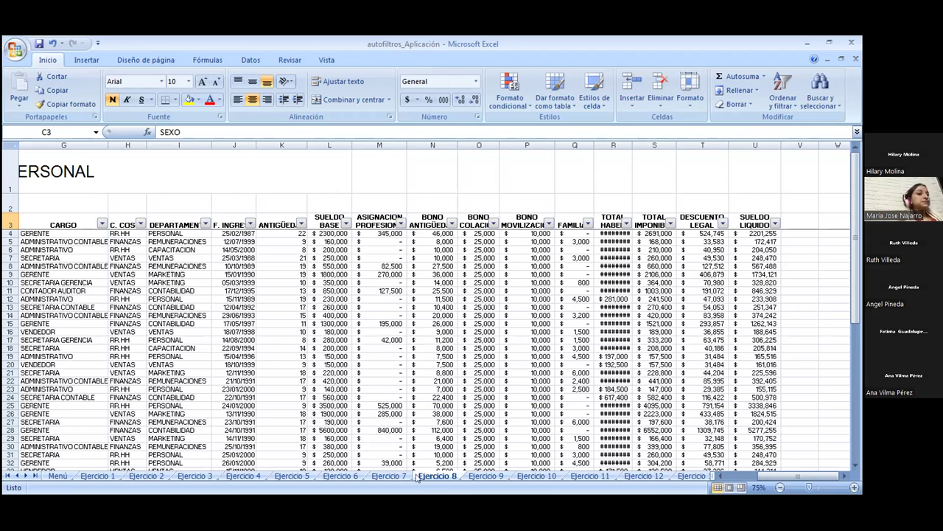
# Step: Go back to Ejercicio 7 and show the UNIDAD column's filter choices
pyautogui.click(391, 475)
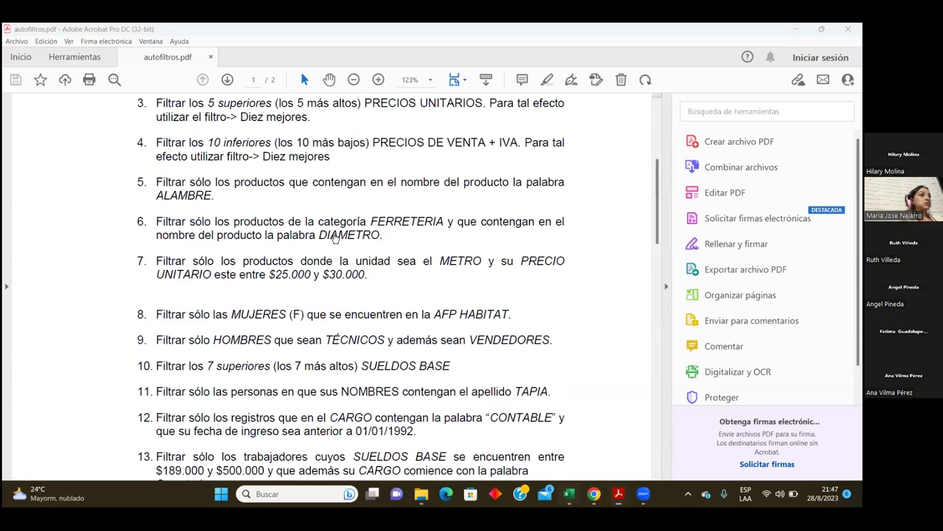
pyautogui.hotkey('alt', 'Tab')
pyautogui.click(335, 232)
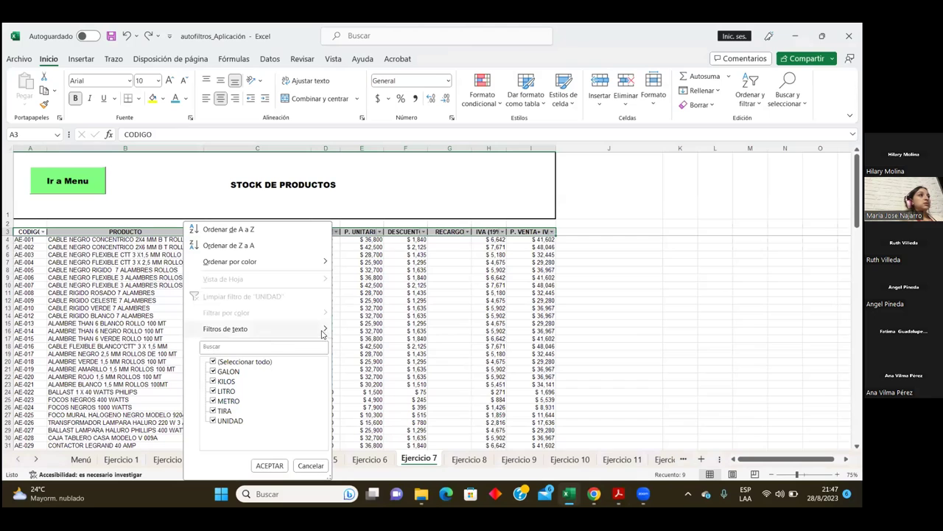
pyautogui.moveTo(226, 329)
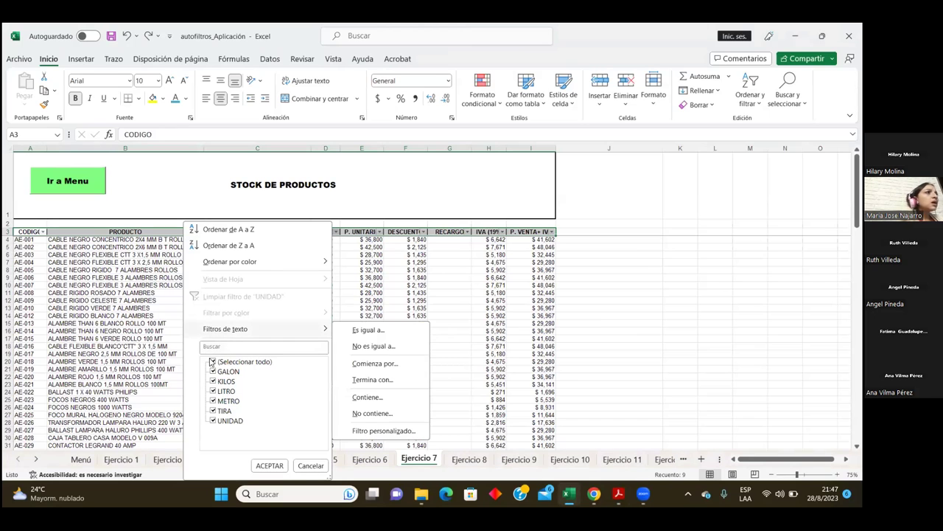
# Step: Keep only METRO in the UNIDAD filter, showing 29 of 109 records
pyautogui.click(213, 400)
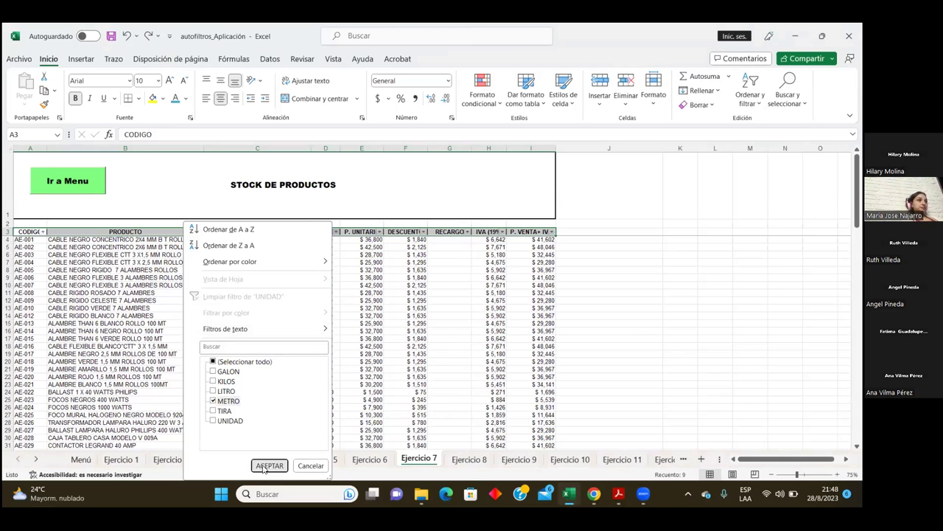
pyautogui.click(231, 244)
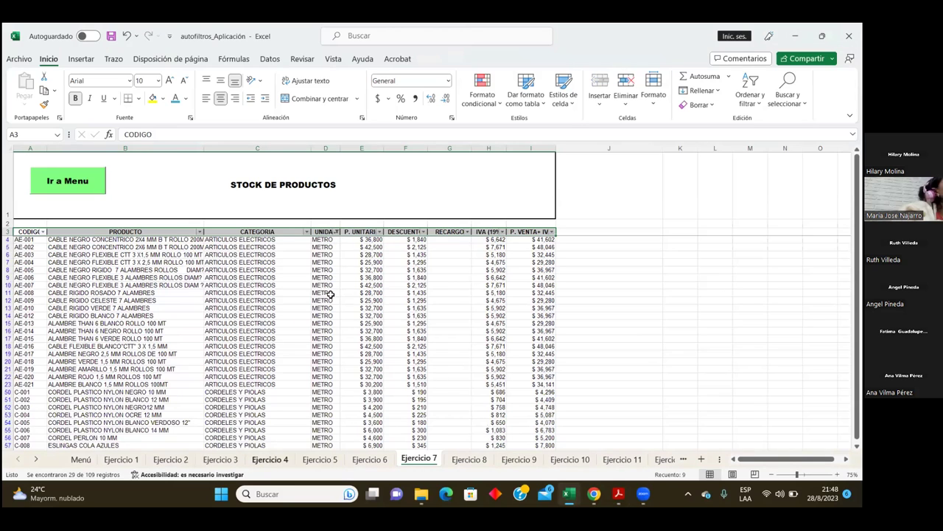
pyautogui.scroll(-1, 310, 384)
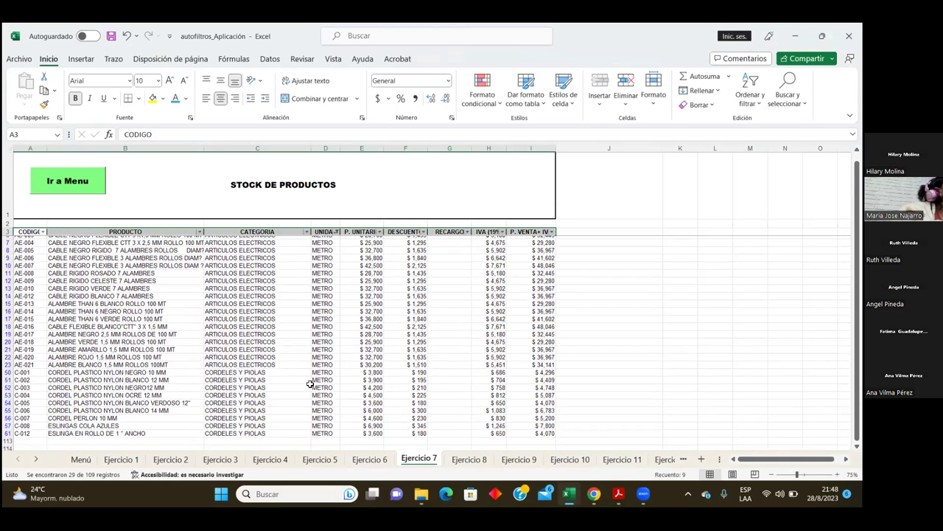
pyautogui.scroll(1, 284, 401)
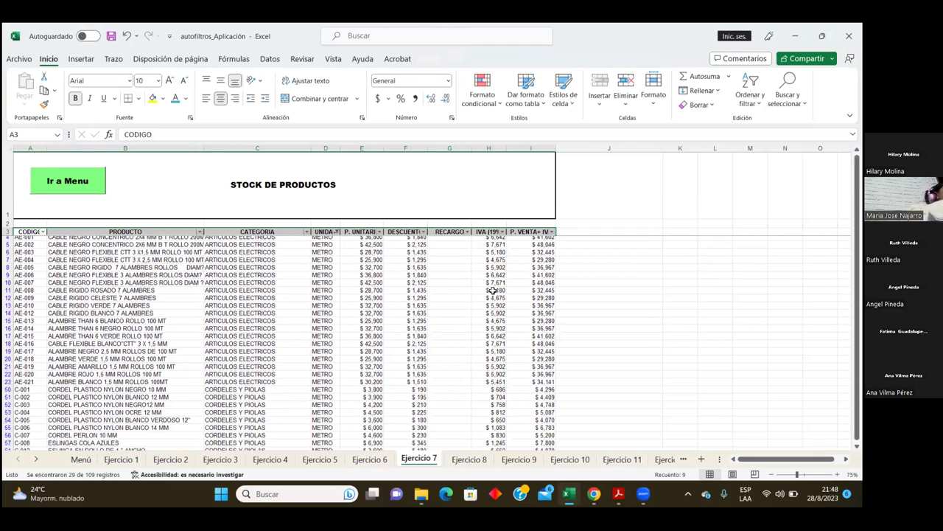
pyautogui.scroll(1, 473, 254)
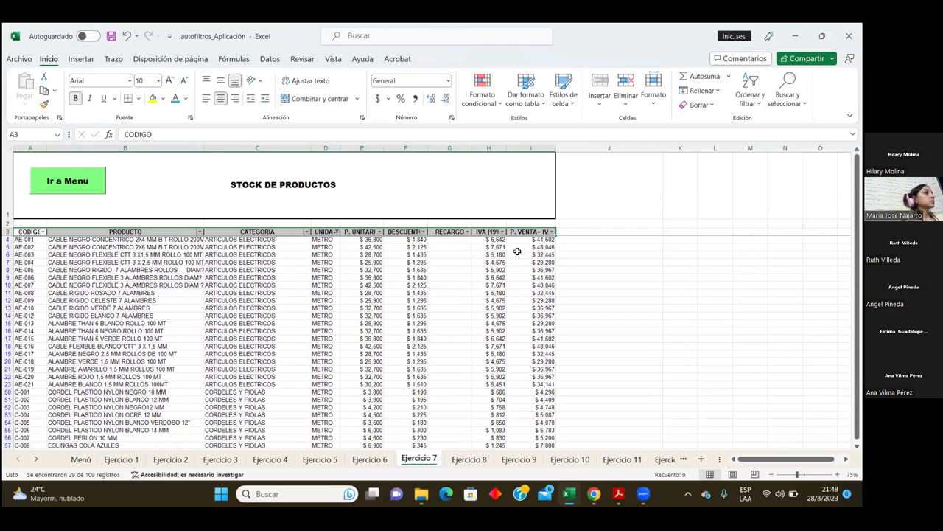
pyautogui.click(380, 231)
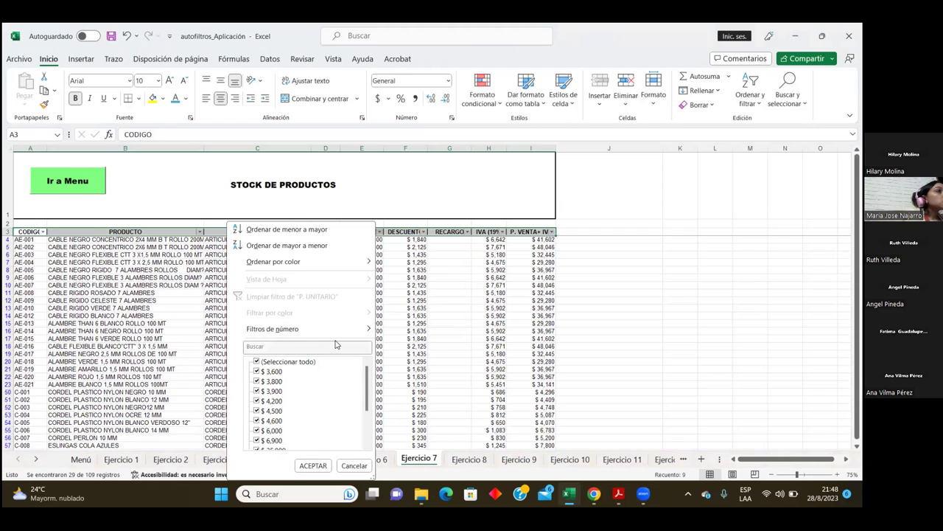
# Step: Check the exercise instructions PDF and reopen the P. UNITARIO filter choices
pyautogui.click(313, 465)
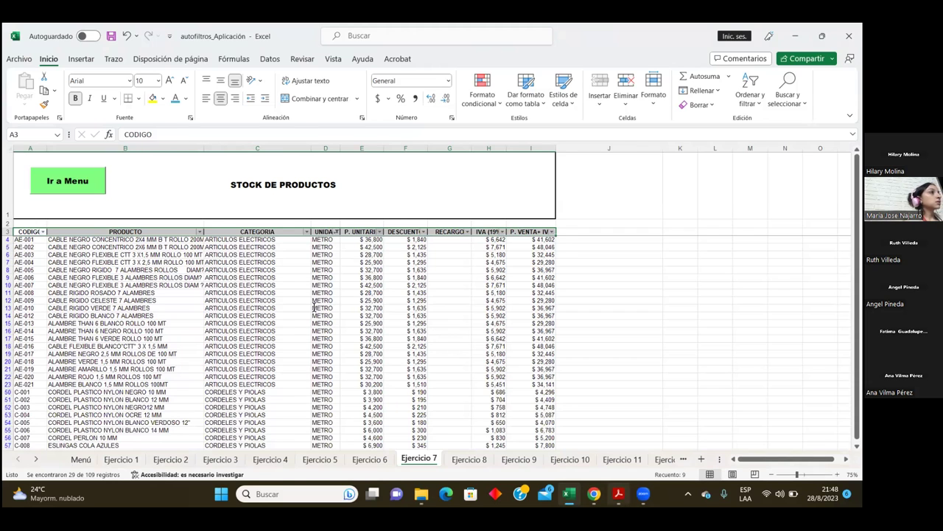
pyautogui.hotkey('alt', 'Tab')
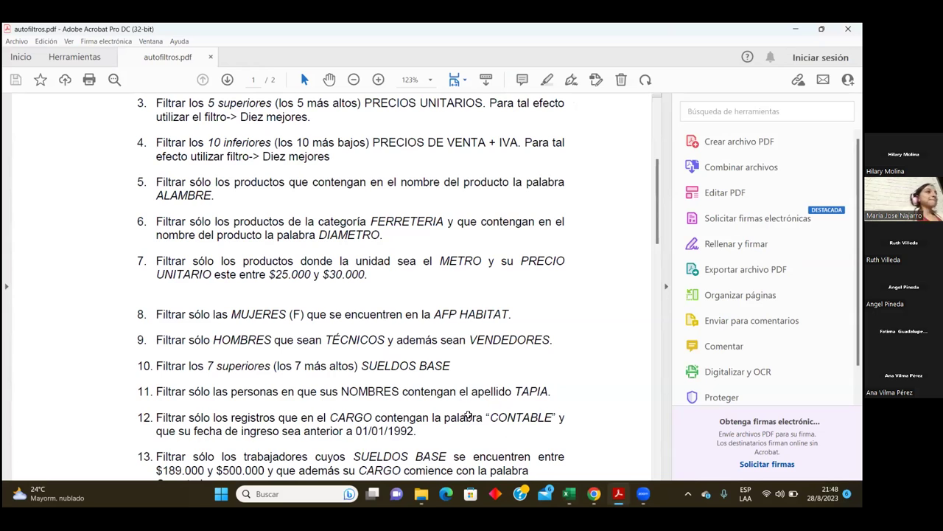
pyautogui.hotkey('alt', 'Tab')
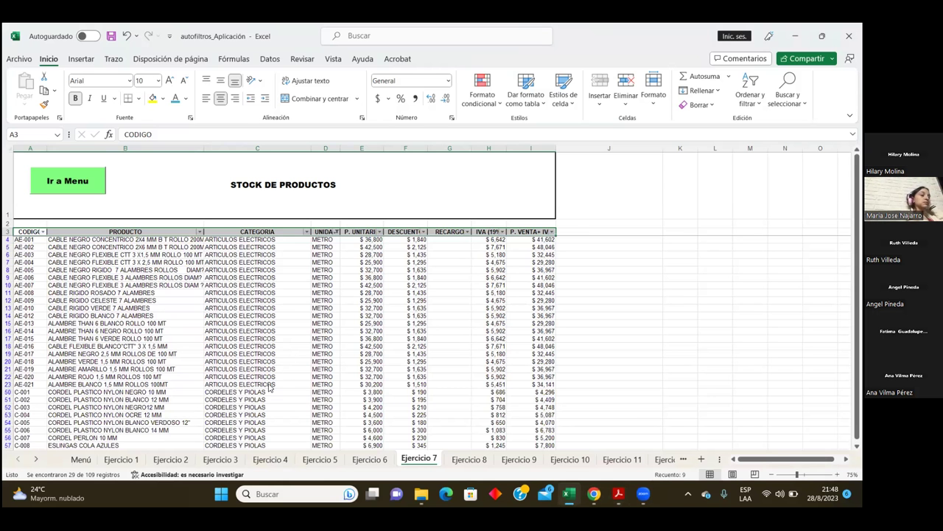
pyautogui.click(380, 231)
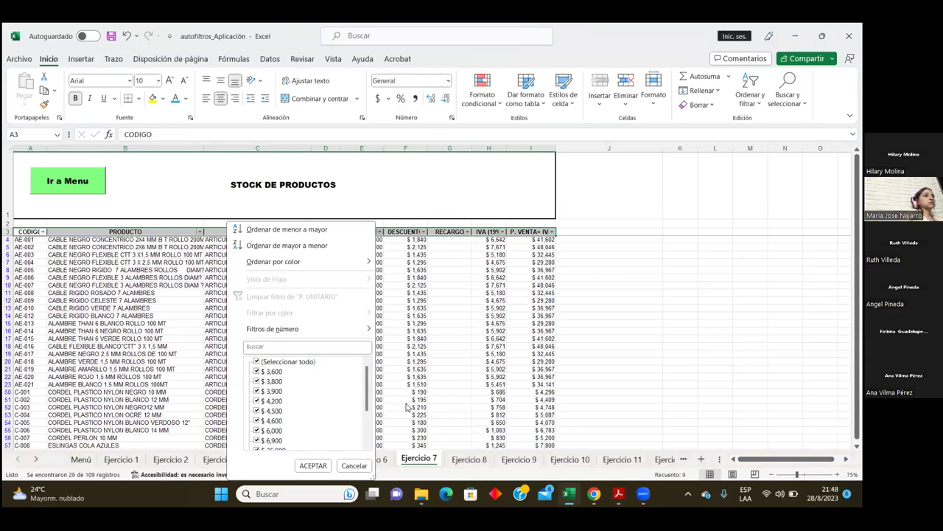
pyautogui.moveTo(273, 329)
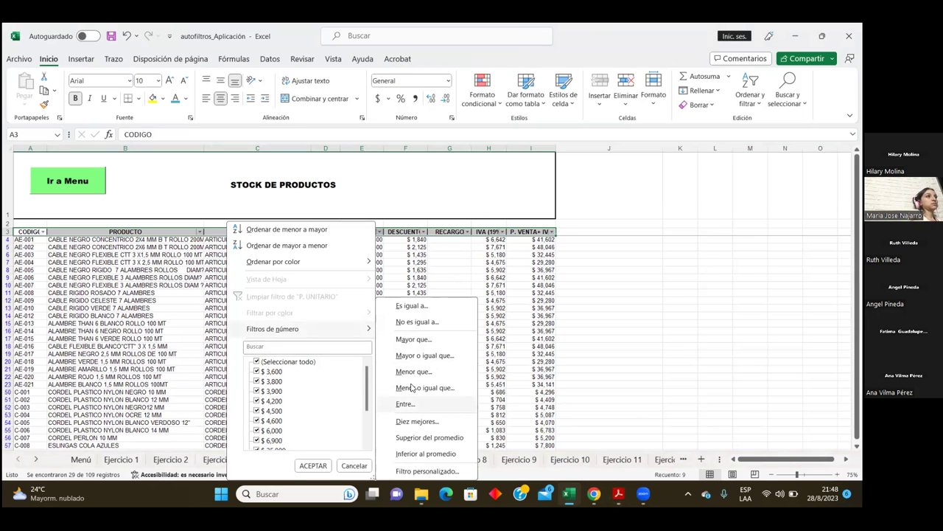
# Step: Add a between filter on P. UNITARIO from 25000 to 30000, leaving 7 of 109 records
pyautogui.click(177, 318)
pyautogui.write('25000')
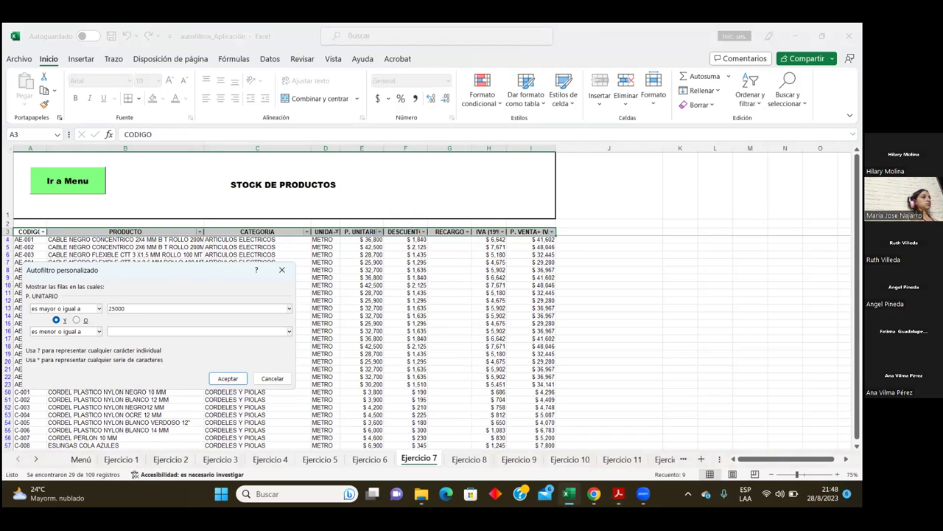
pyautogui.write(' y 3')
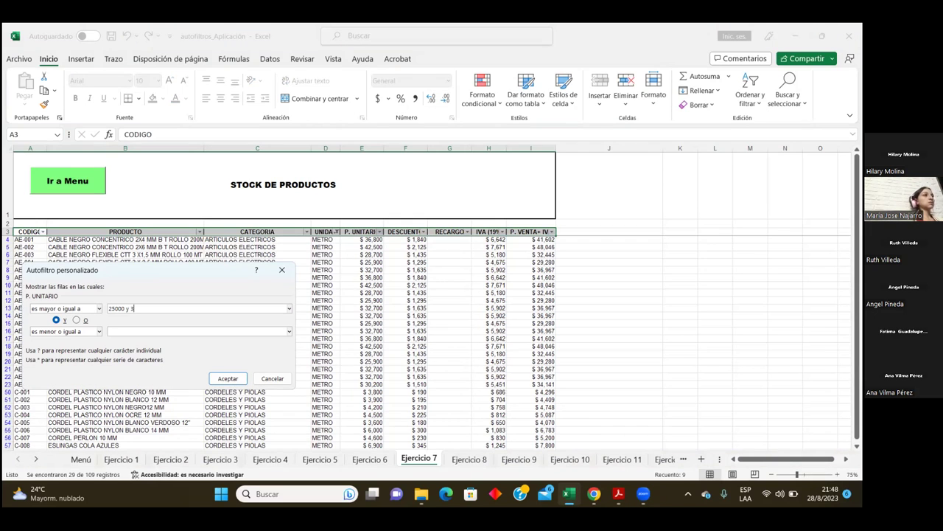
pyautogui.press('BackSpace')
pyautogui.press('BackSpace')
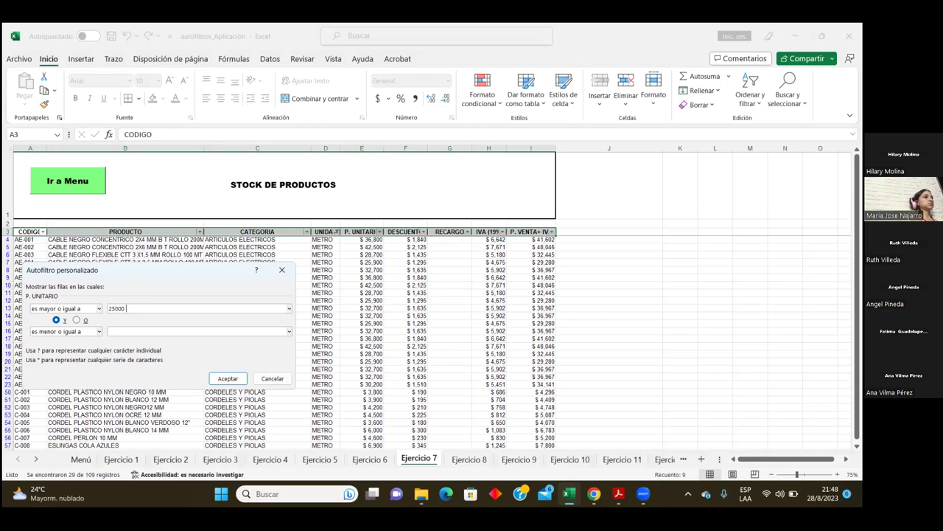
pyautogui.hotkey('alt', 'Down')
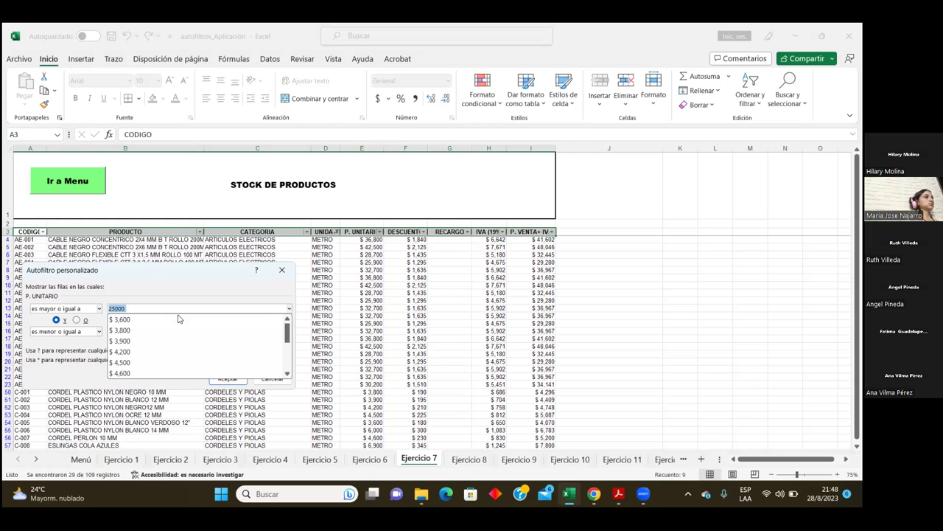
pyautogui.press('Escape')
pyautogui.click(128, 307)
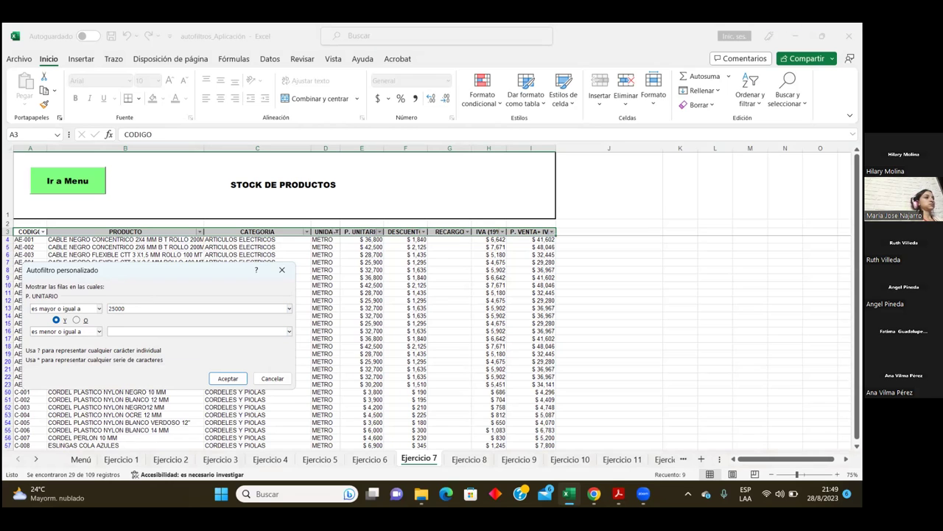
pyautogui.write('30000')
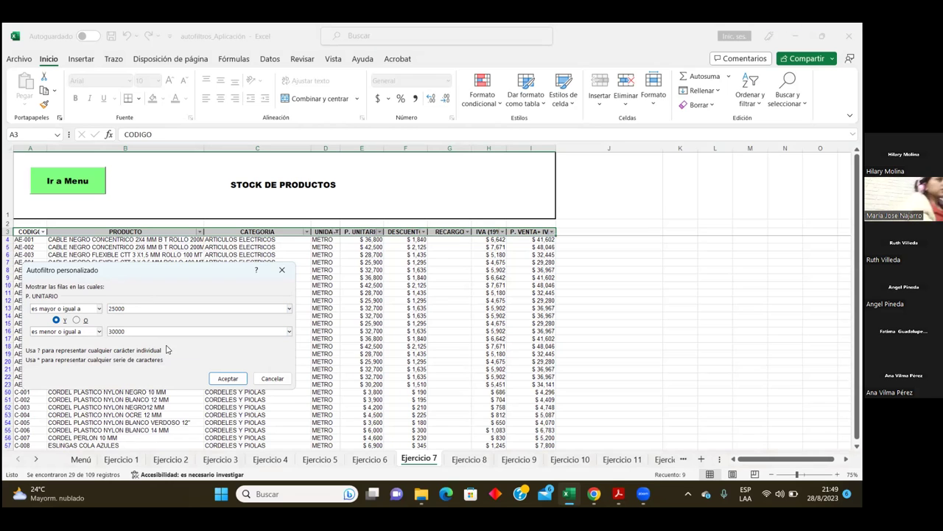
pyautogui.click(224, 378)
pyautogui.press('Return')
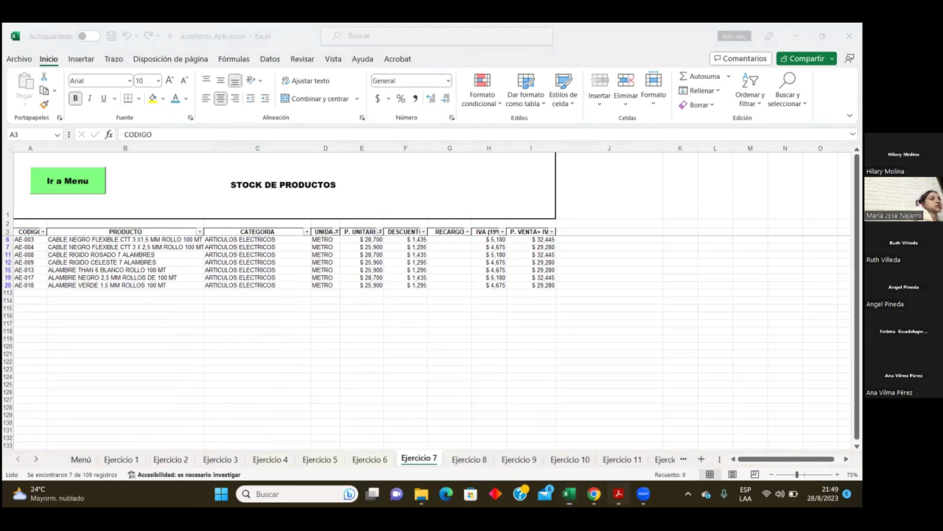
# Step: Review the exercise PDF, then move to the Ejercicio 8 sheet
pyautogui.hotkey('alt', 'Tab')
pyautogui.scroll(-2, 159, 231)
pyautogui.hotkey('alt', 'Tab')
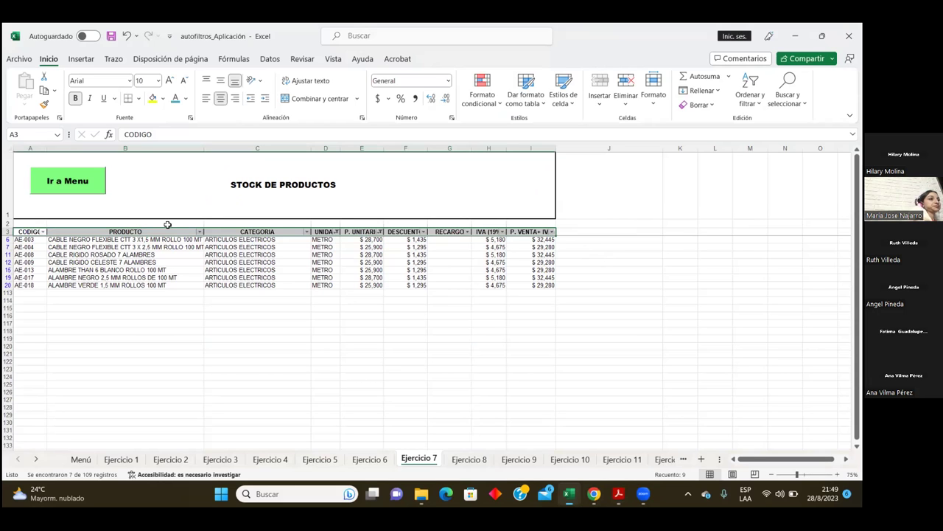
pyautogui.hotkey('ctrl', 'pagedown')
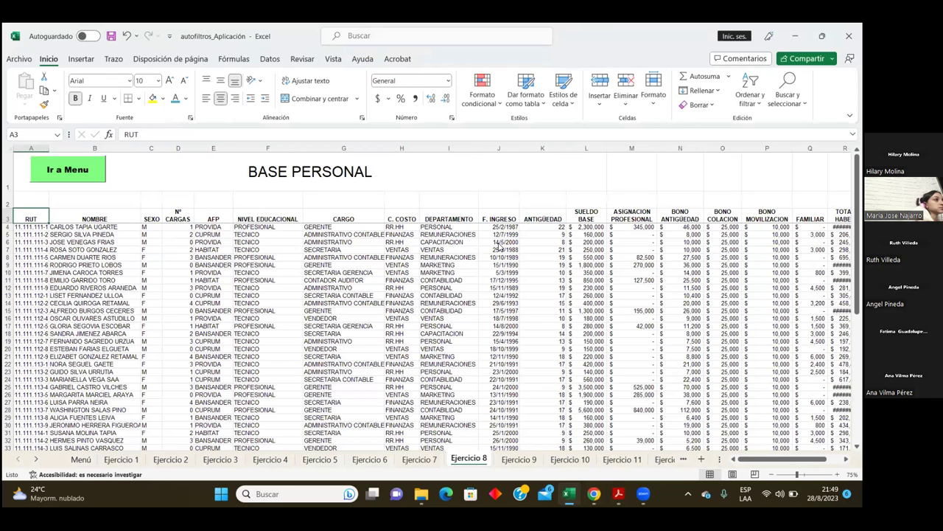
# Step: Enable AutoFilter on the Ejercicio 8 personnel table's header row with Ctrl+Shift+L
pyautogui.moveTo(135, 219); pyautogui.dragTo(343, 219)
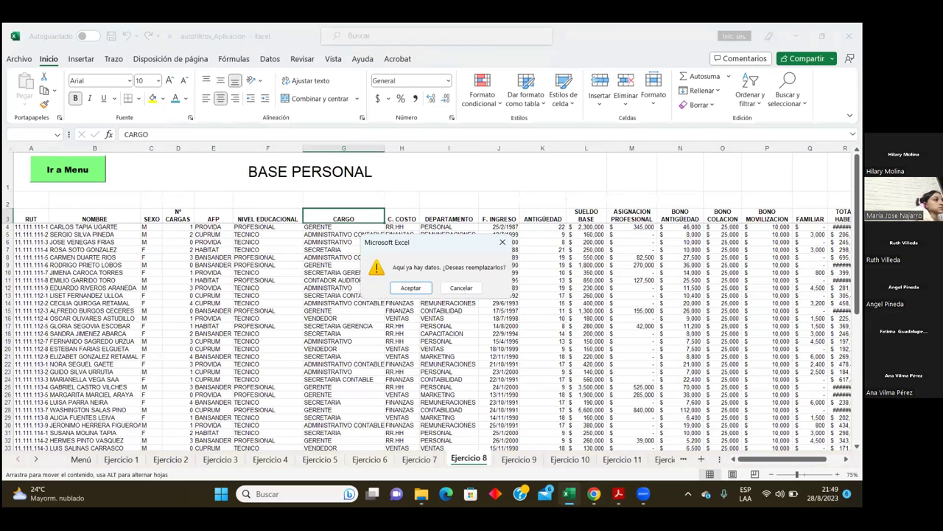
pyautogui.press('Escape')
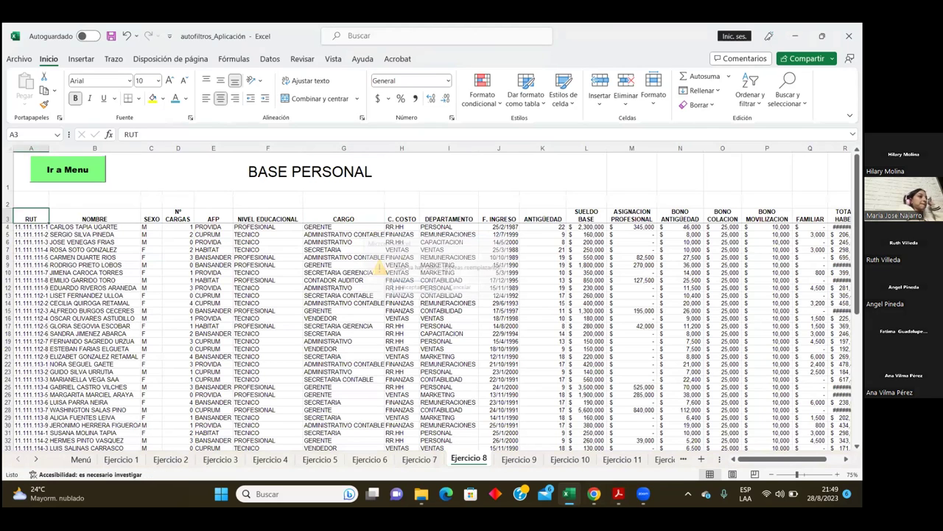
pyautogui.moveTo(31, 219); pyautogui.dragTo(778, 257)
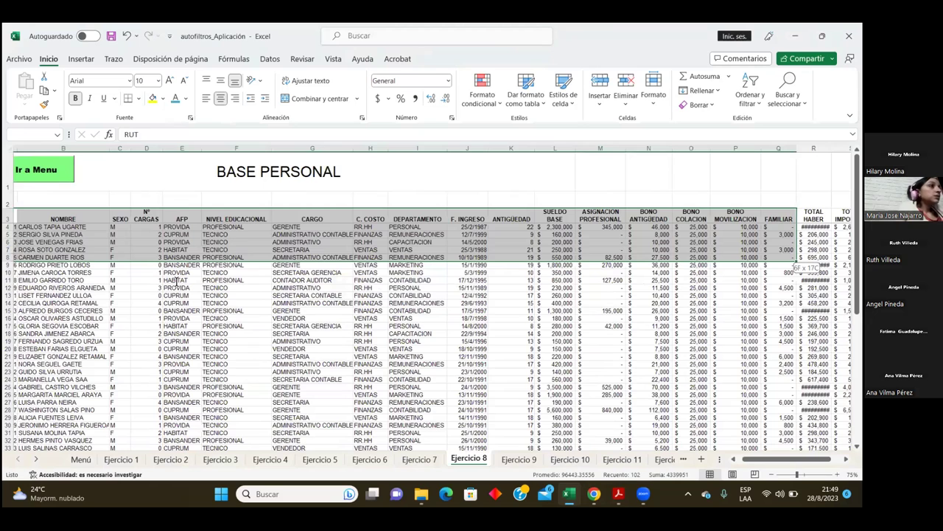
pyautogui.moveTo(796, 259); pyautogui.dragTo(786, 245)
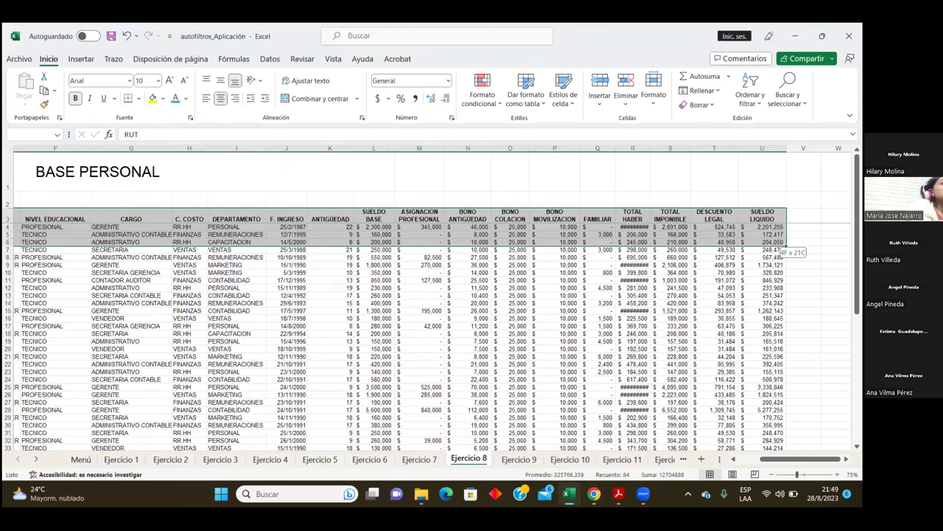
pyautogui.hotkey('ctrl', 'shift', 'l')
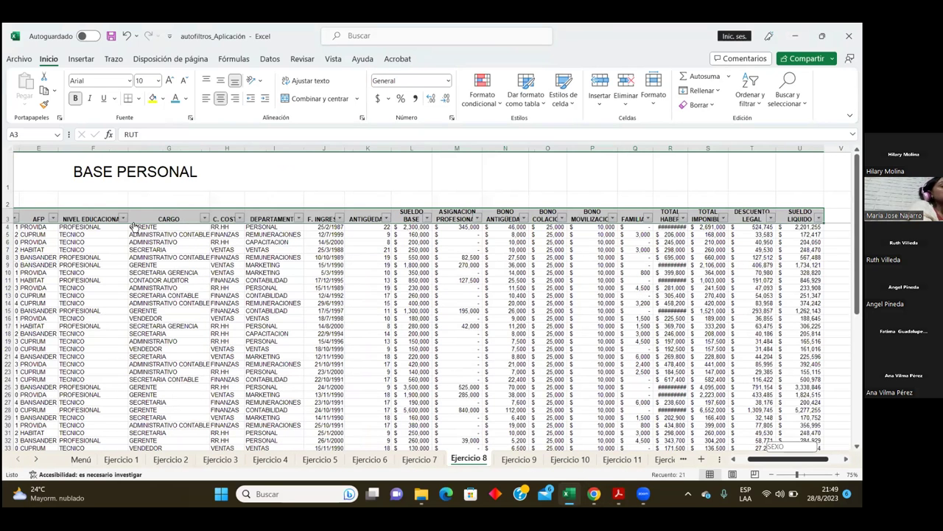
pyautogui.hotkey('alt', 'Tab')
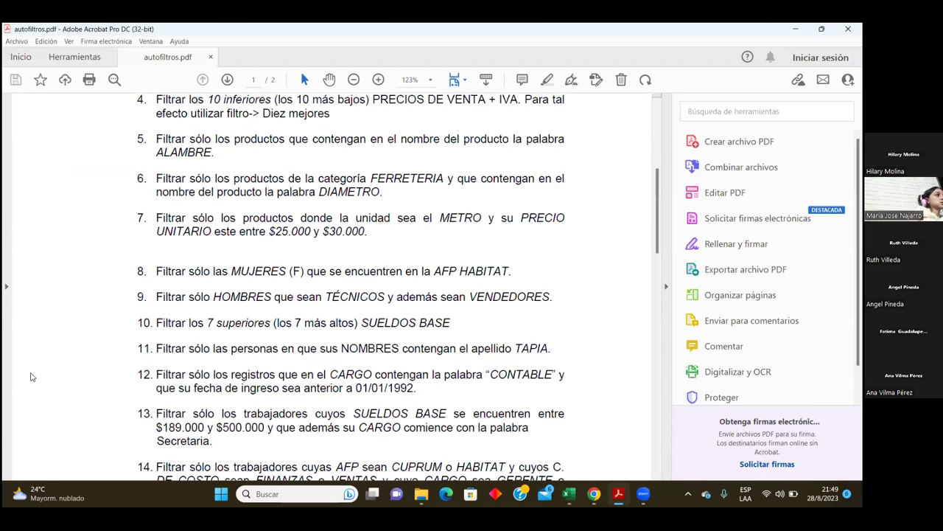
pyautogui.moveTo(594, 494)
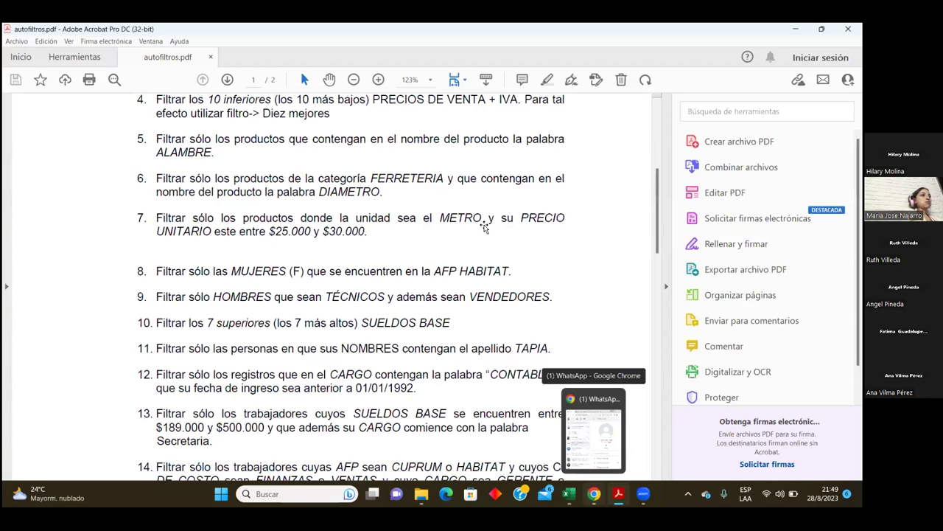
# Step: Filter the SEXO column to show only M employees
pyautogui.hotkey('alt', 'Tab')
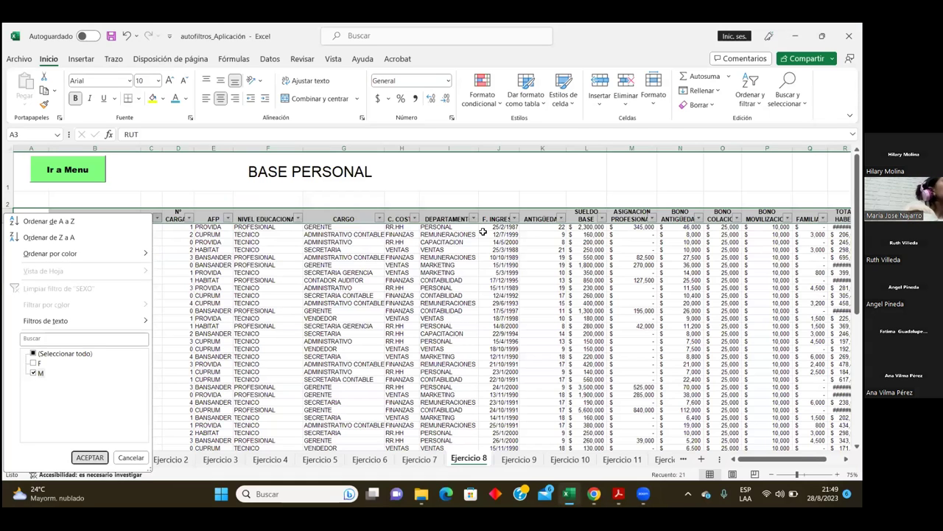
pyautogui.press('Return')
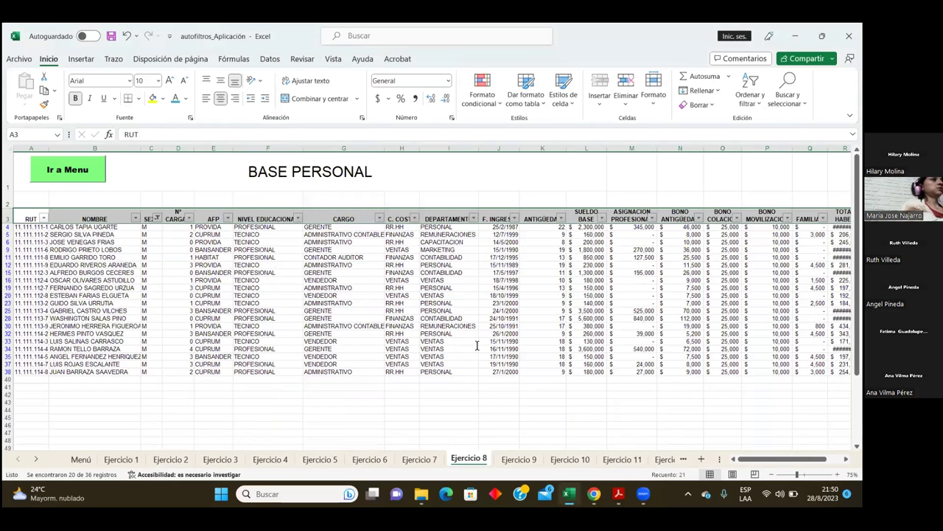
pyautogui.hscroll(3, 492, 320)
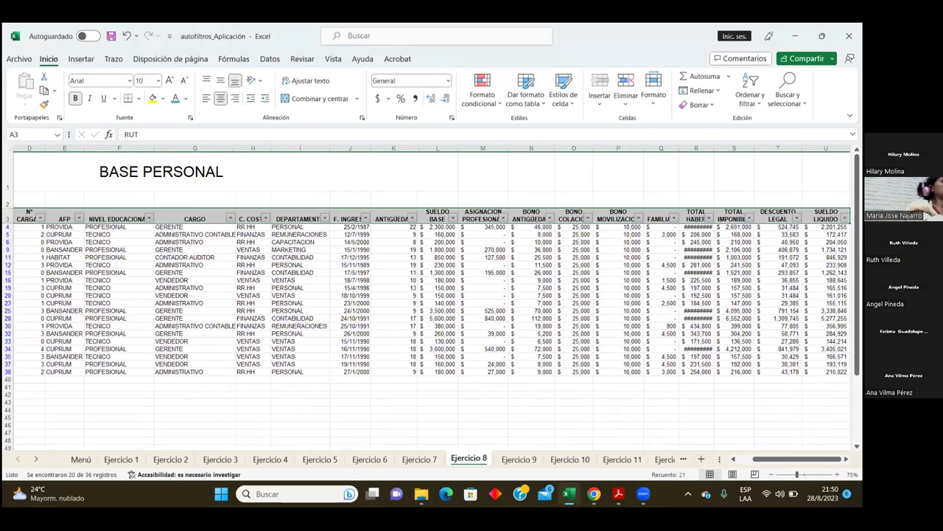
# Step: Keep only AFP HABITAT, leaving 1 of 36 records, then go to Ejercicio 9
pyautogui.hotkey('alt', 'Tab')
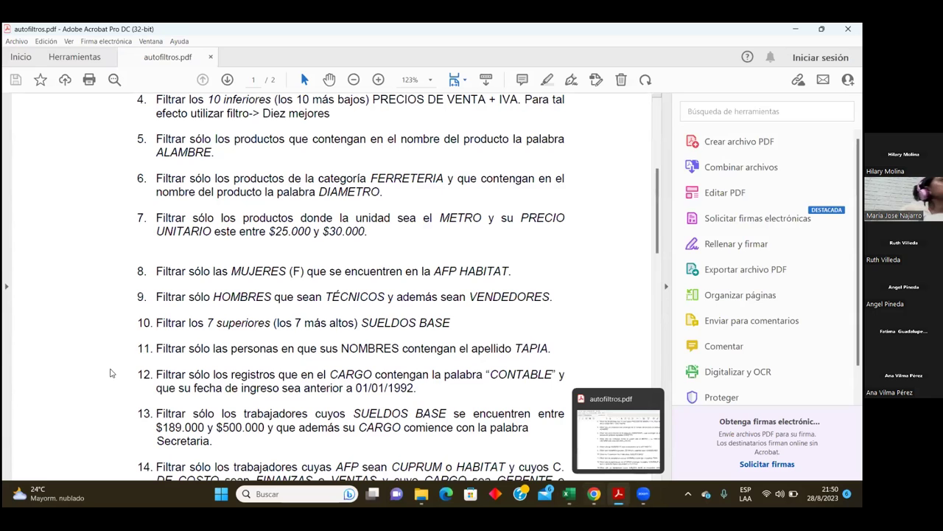
pyautogui.hotkey('alt', 'Tab')
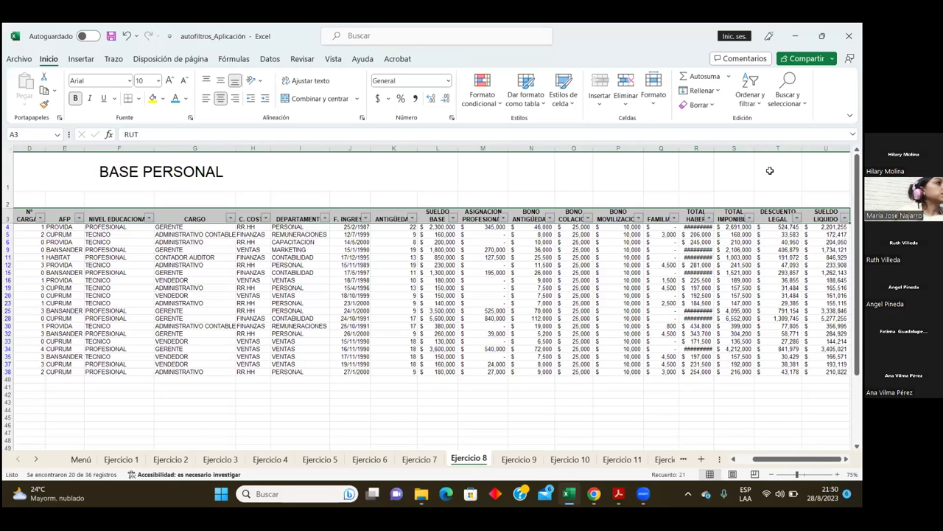
pyautogui.hotkey('alt', 'Down')
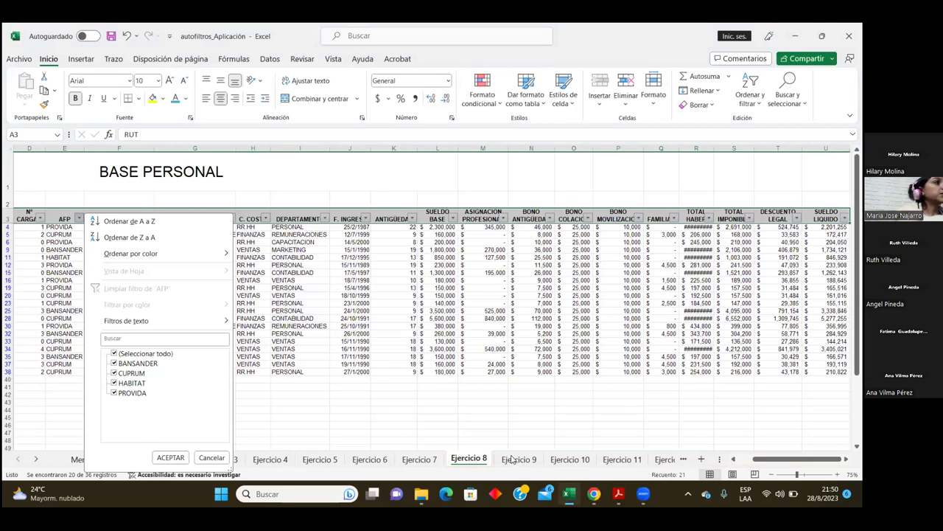
pyautogui.press('space')
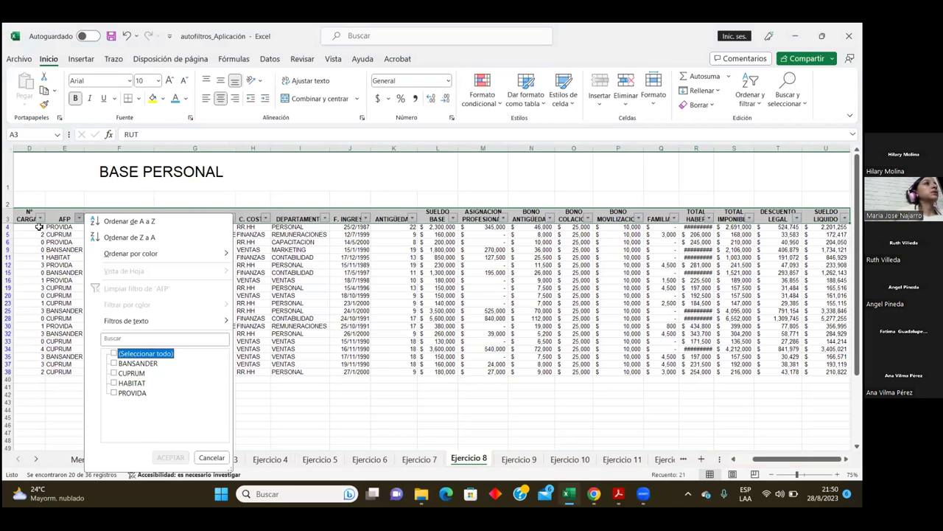
pyautogui.press('Down')
pyautogui.press('Down')
pyautogui.press('Down')
pyautogui.press('space')
pyautogui.press('Return')
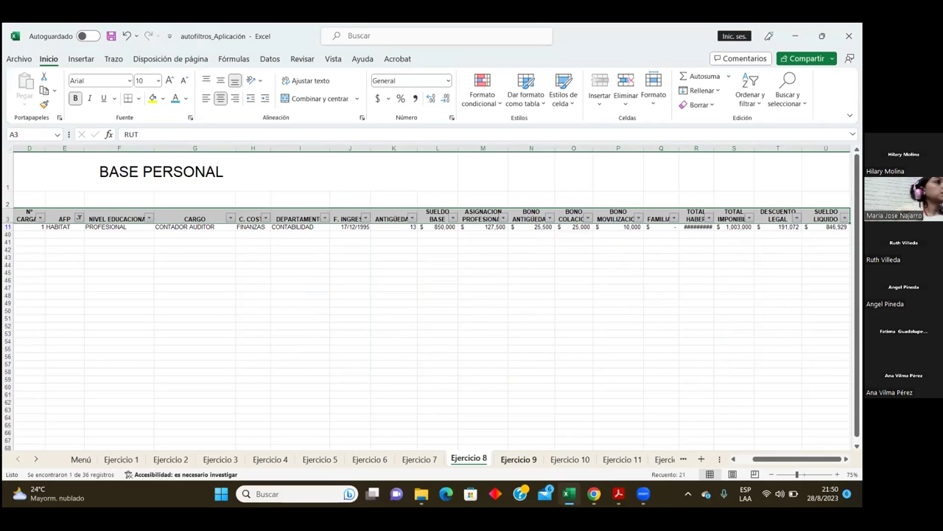
pyautogui.click(519, 458)
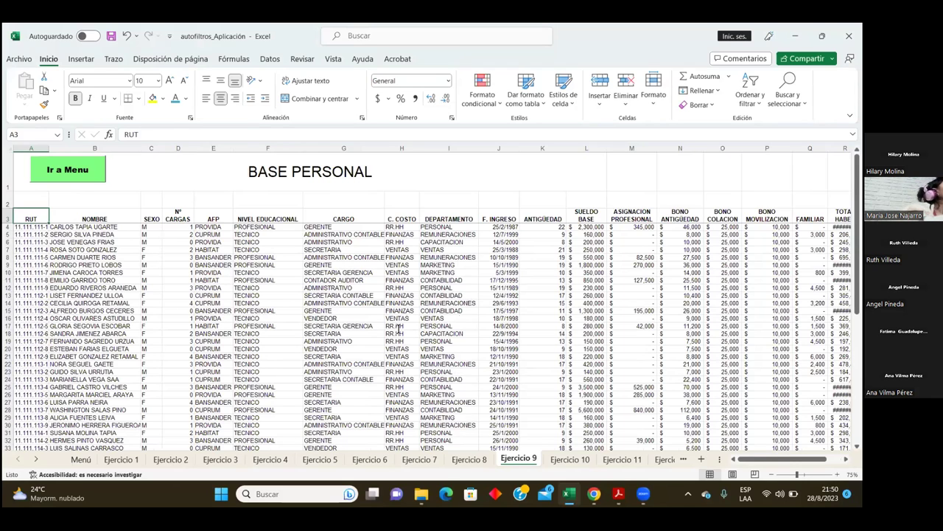
# Step: Enable AutoFilter on the Ejercicio 9 header row and check the next exercise
pyautogui.hotkey('ctrl', 'shift', 'Right')
pyautogui.hotkey('ctrl', 'shift', 'l')
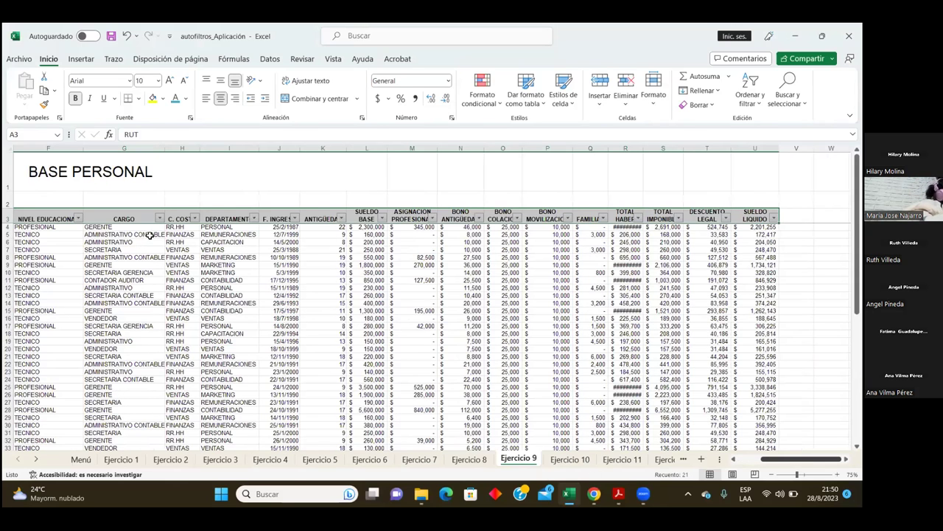
pyautogui.hotkey('alt', 'Tab')
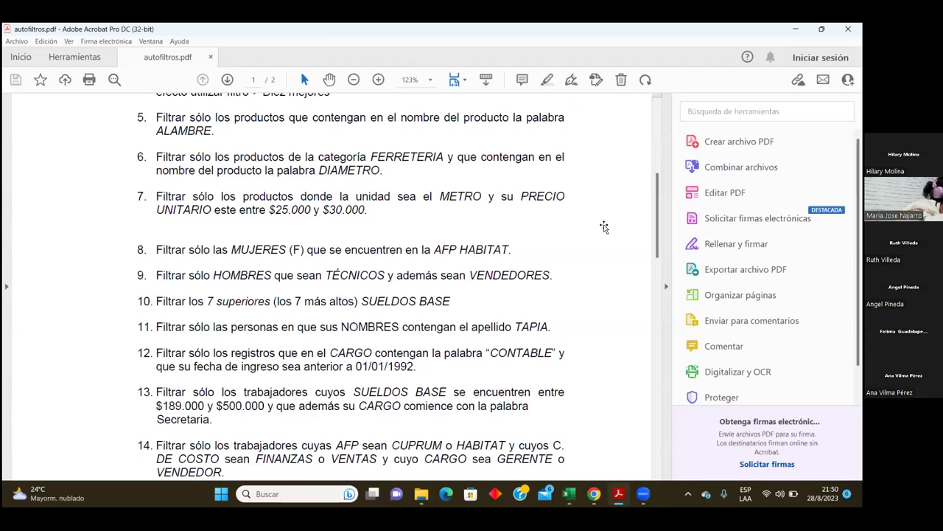
pyautogui.hotkey('alt', 'Tab')
# Step: Filter CARGO to entries containing CONTABLE, leaving 7 of 36 records
pyautogui.hotkey('ctrl', 'pageup')
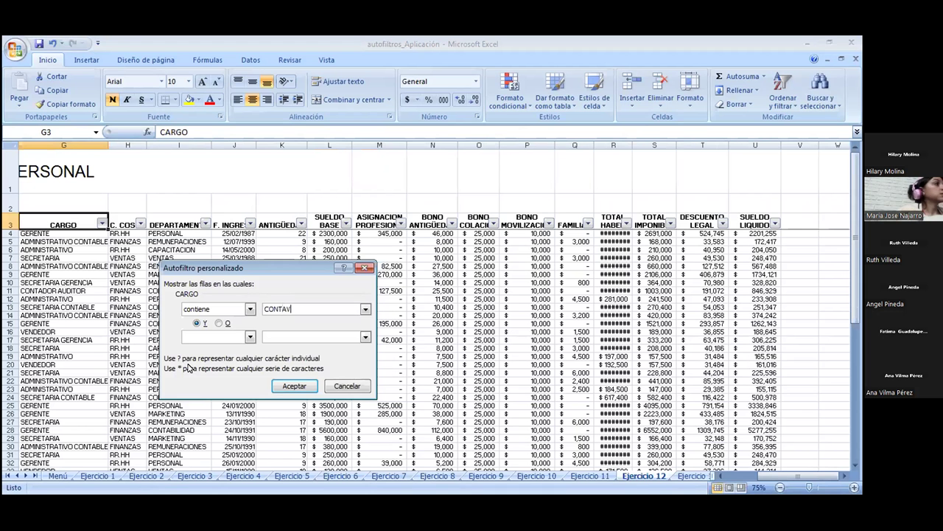
pyautogui.click(294, 386)
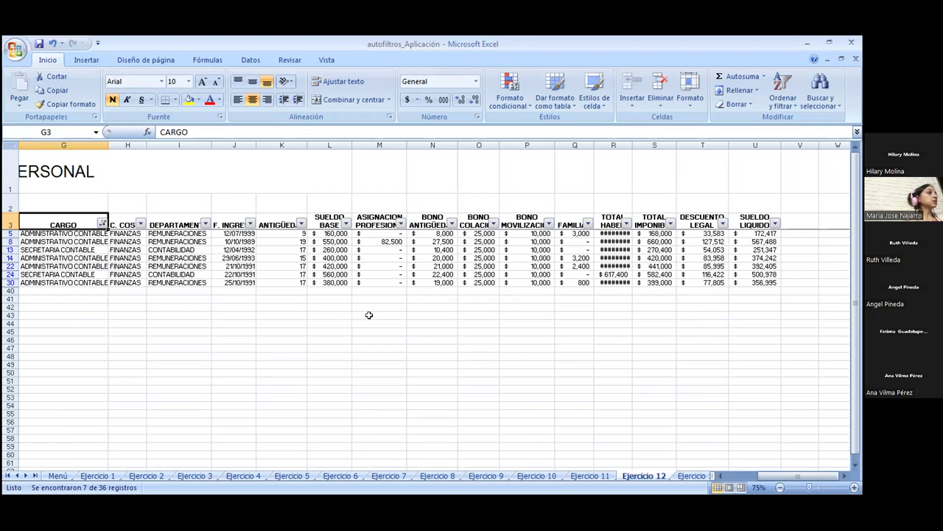
pyautogui.click(250, 224)
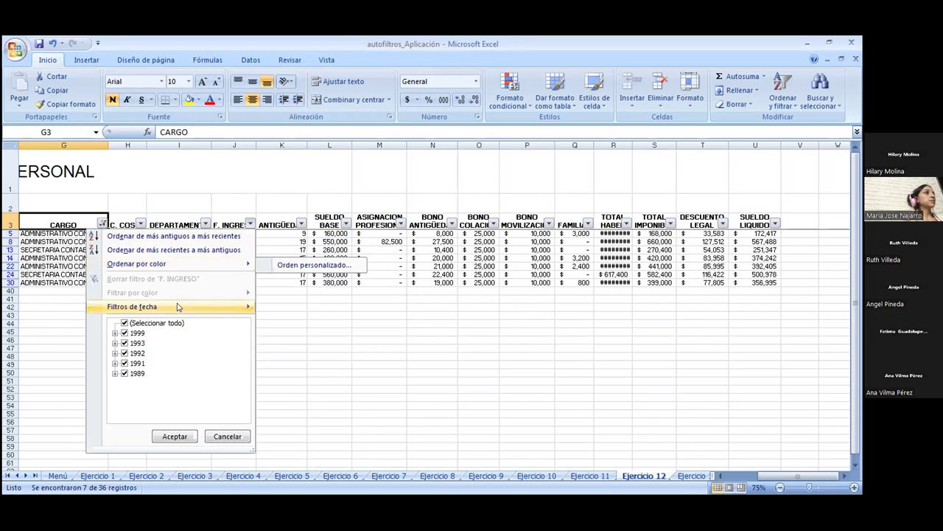
pyautogui.moveTo(170, 306)
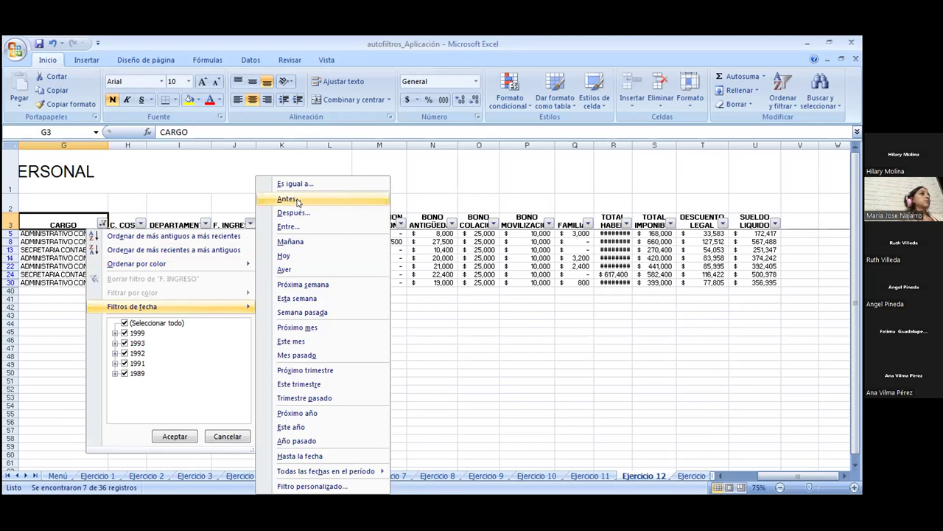
# Step: Keep F. INGRESO dates before 01/01/1992 (4 of 36 records), then go to Ejercicio 13
pyautogui.click(297, 200)
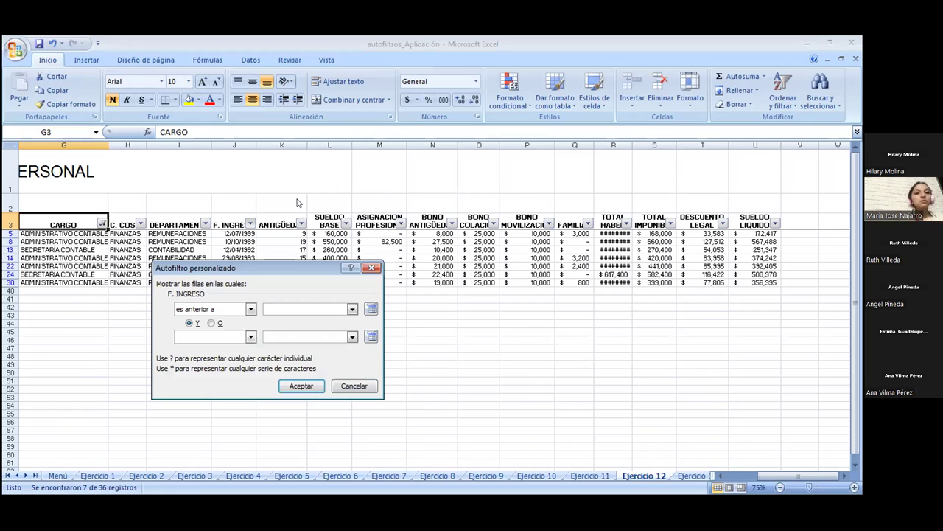
pyautogui.write('02')
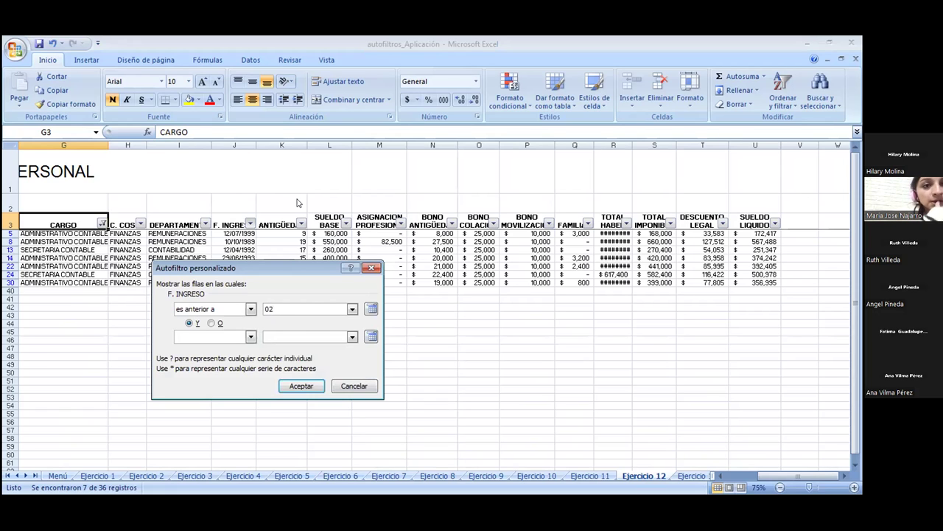
pyautogui.write('/')
pyautogui.press('BackSpace')
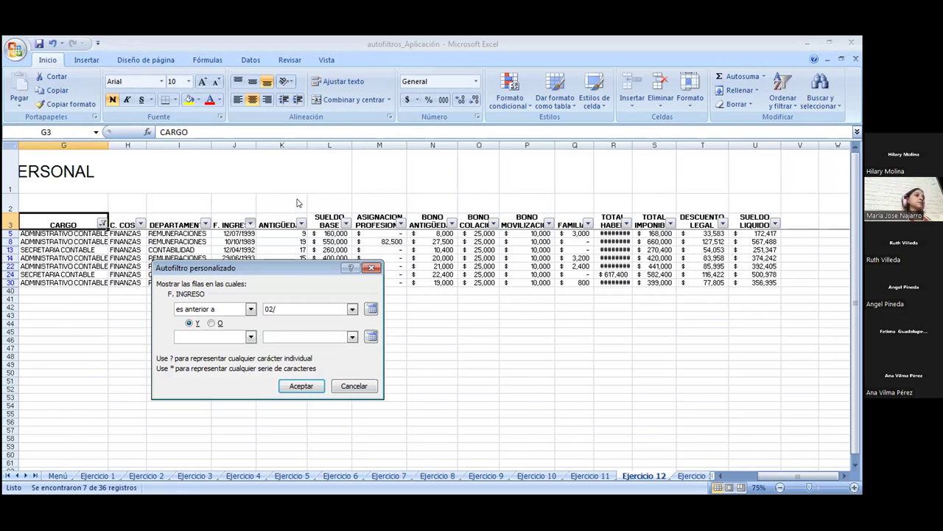
pyautogui.write('1/')
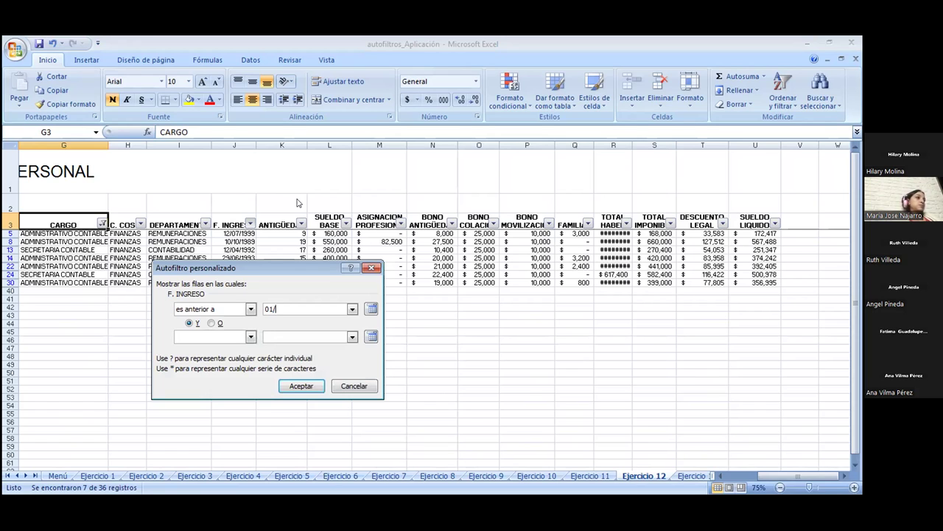
pyautogui.write('02')
pyautogui.write('/')
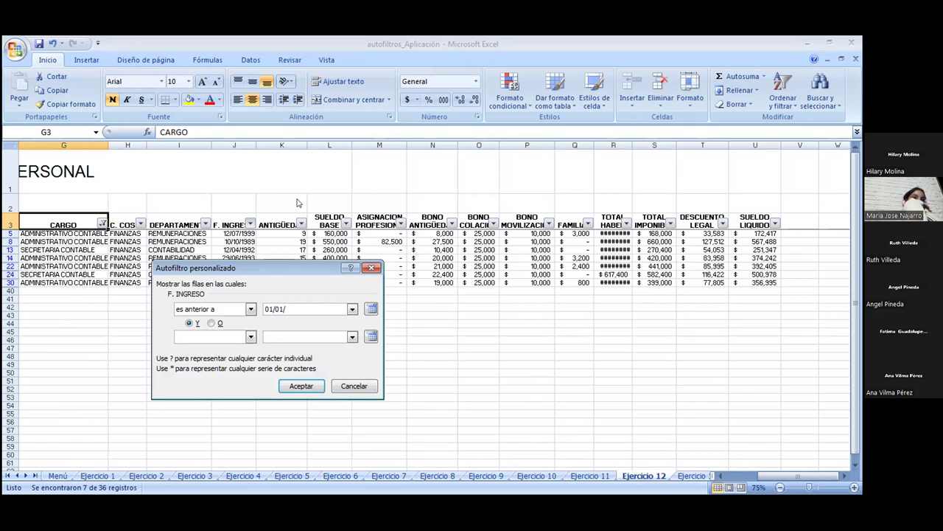
pyautogui.write('2')
pyautogui.press('BackSpace')
pyautogui.write('1')
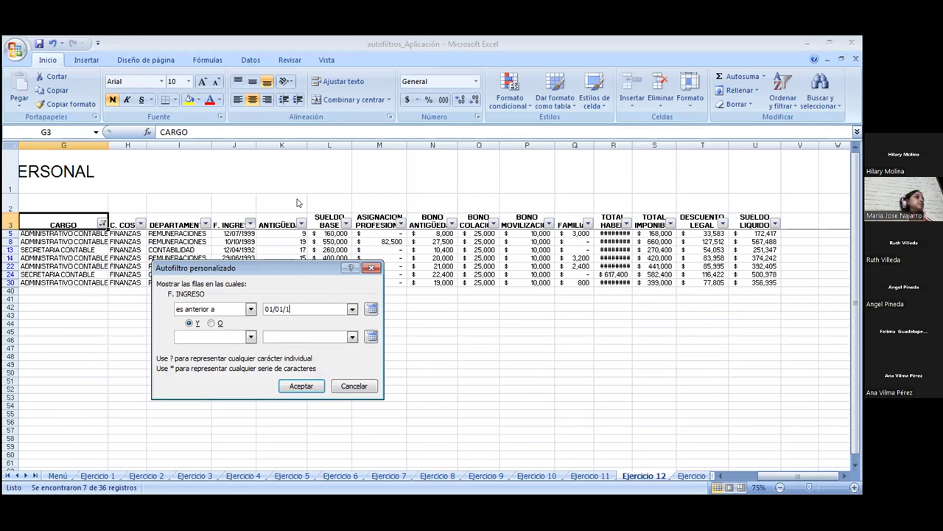
pyautogui.write('992')
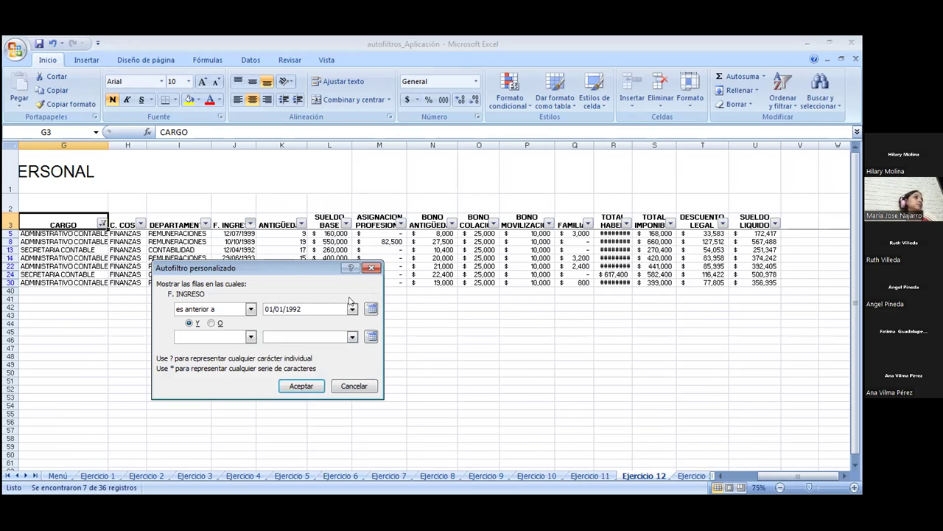
pyautogui.click(301, 386)
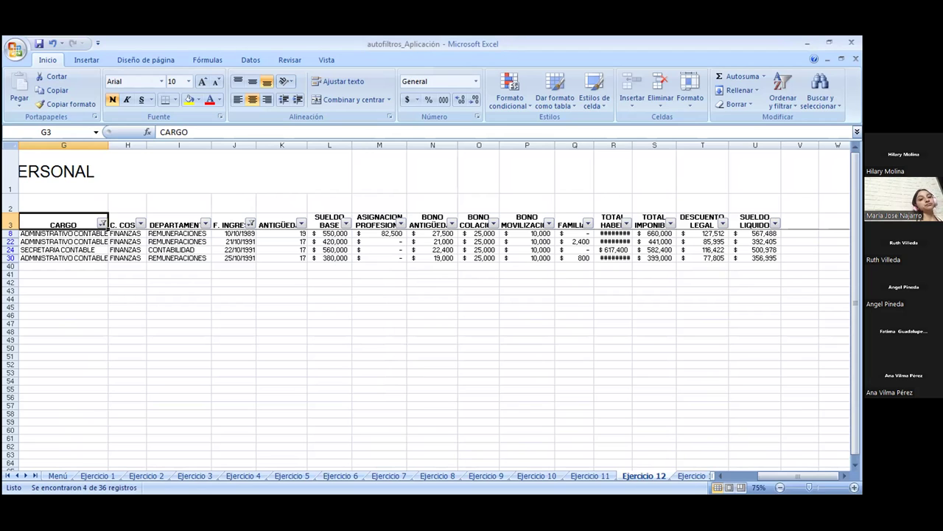
pyautogui.click(692, 476)
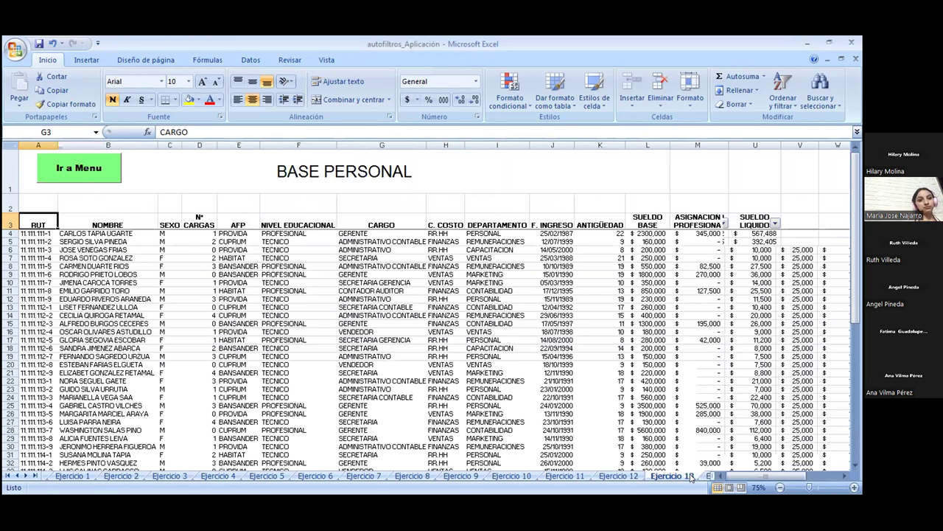
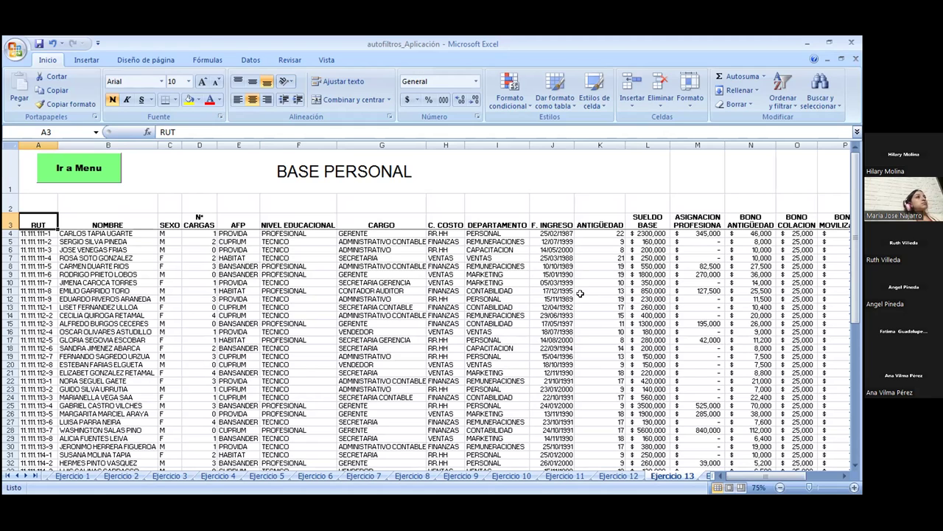
# Step: Enable AutoFilter on the Ejercicio 13 BASE PERSONAL headers and open the SUELDO BASE number filters
pyautogui.click(772, 96)
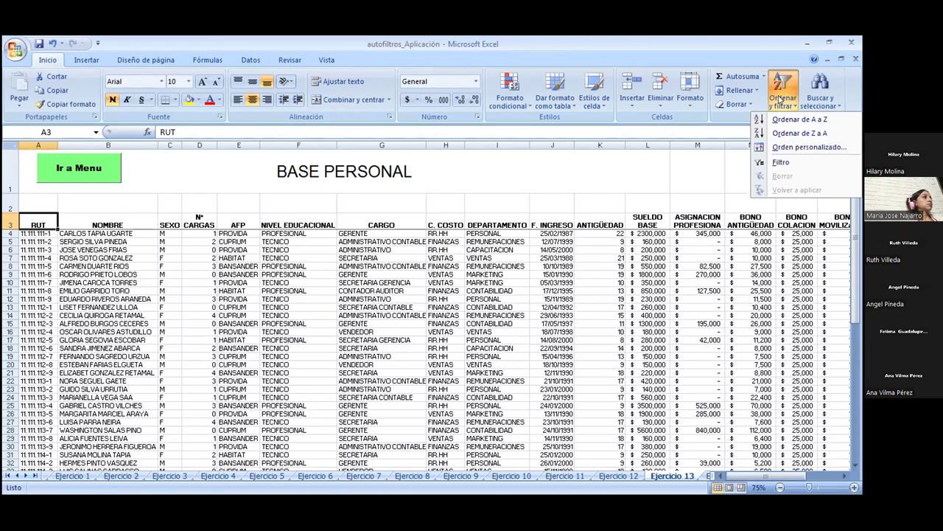
pyautogui.click(779, 99)
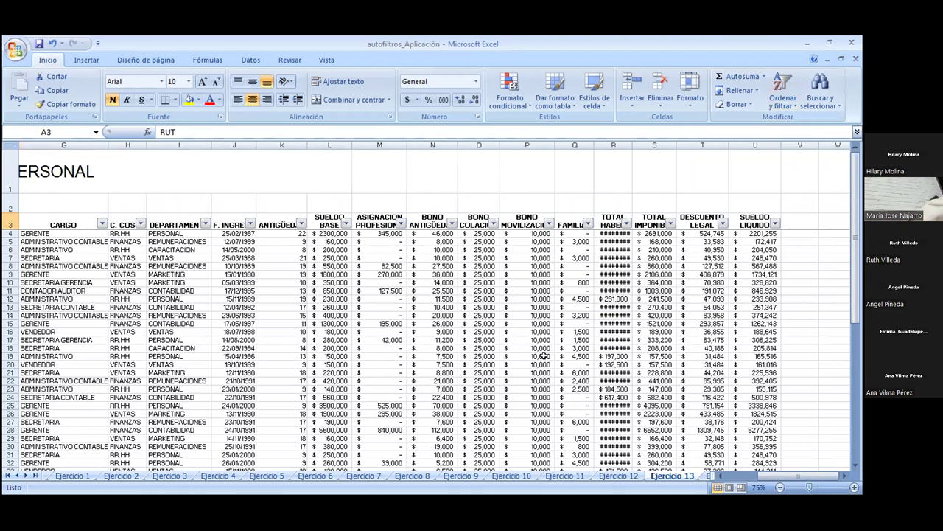
pyautogui.click(346, 225)
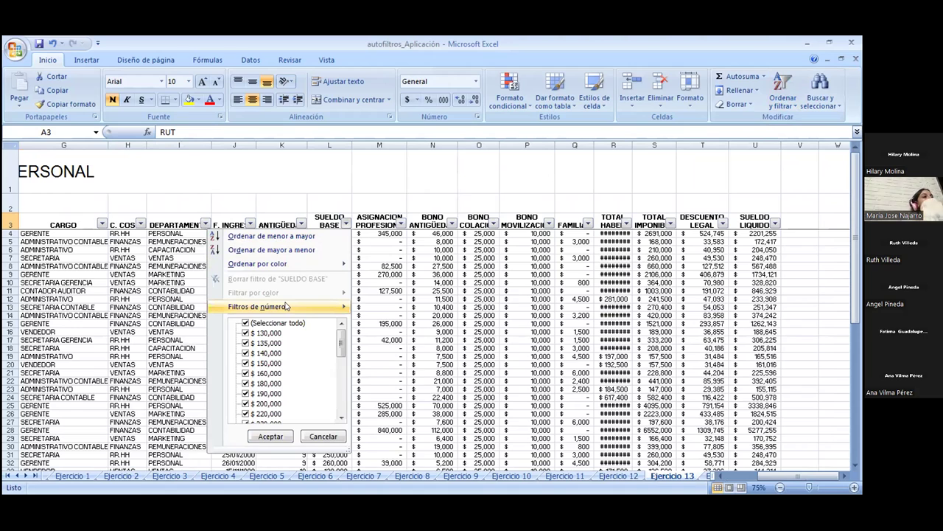
pyautogui.moveTo(257, 307)
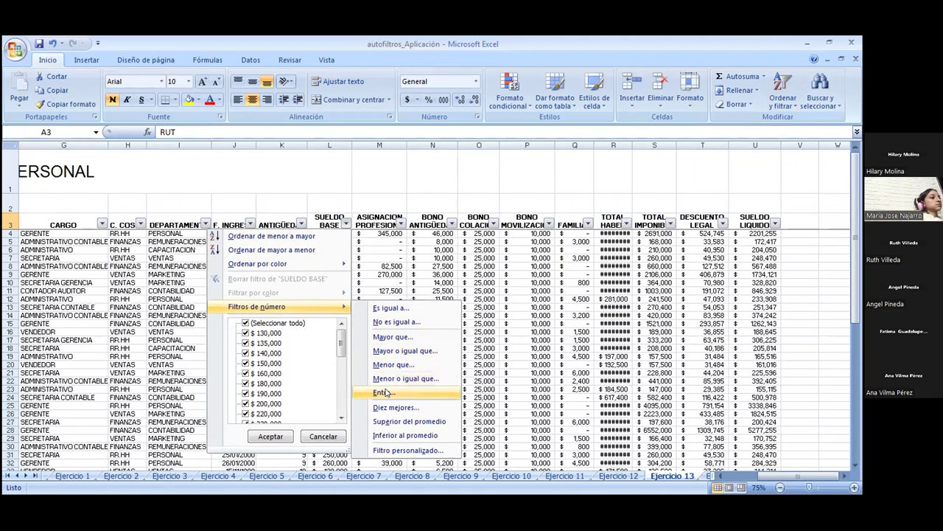
# Step: Filter SUELDO BASE to between 189,000 and 500,000, then move to the Ejercicio 14 sheet
pyautogui.click(383, 392)
pyautogui.write('189')
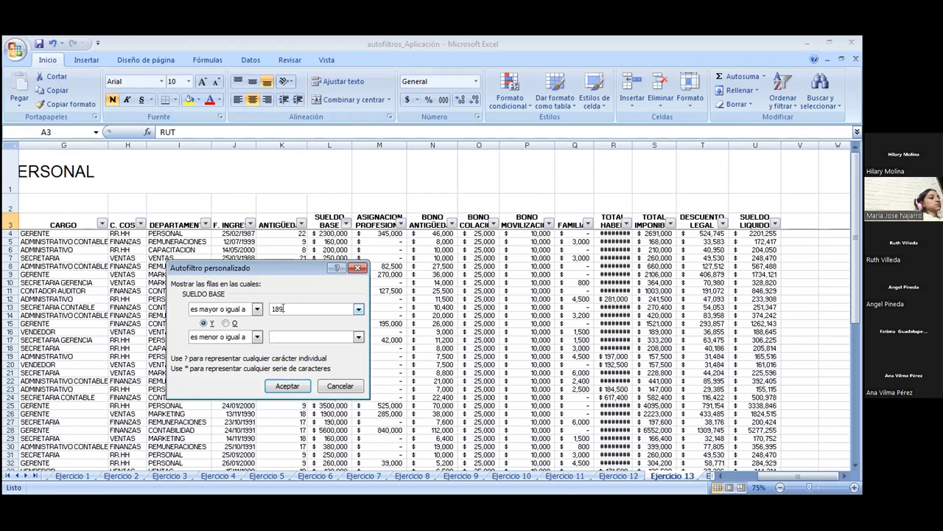
pyautogui.write('0')
pyautogui.write('5')
pyautogui.click(285, 385)
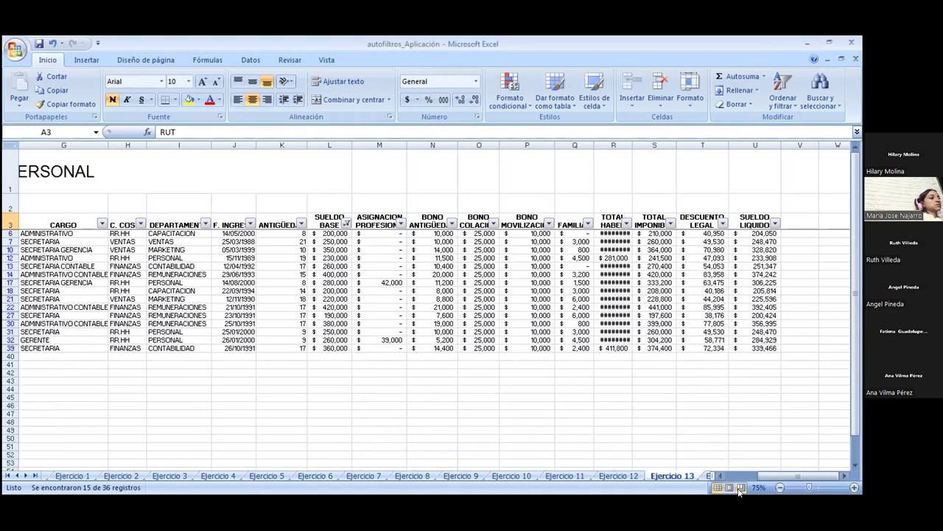
pyautogui.click(703, 476)
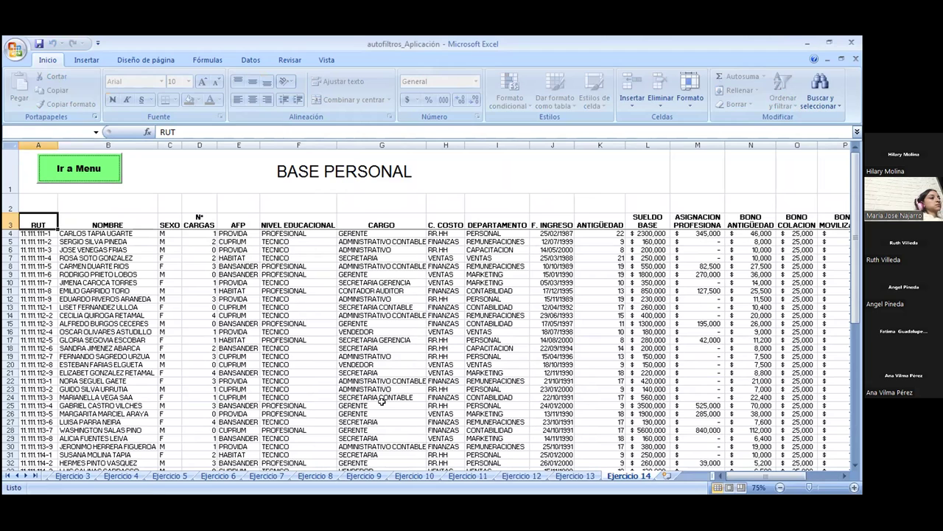
# Step: Select the AFP header cell E3 and enable AutoFilter on the Ejercicio 14 row 3 headers
pyautogui.click(233, 223)
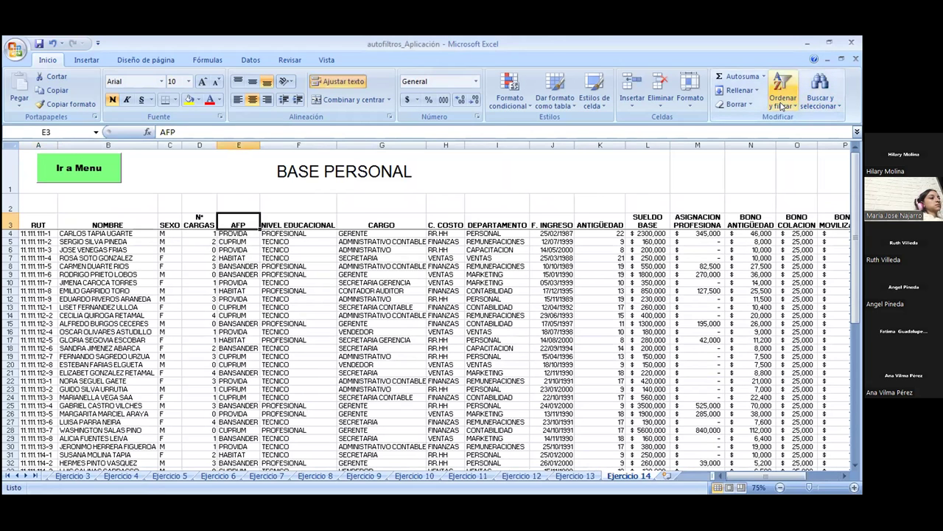
pyautogui.click(783, 106)
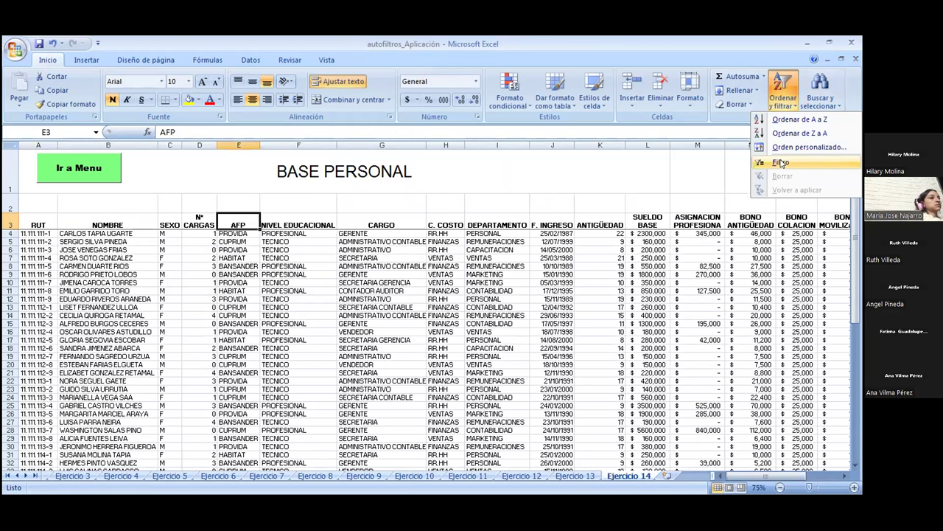
pyautogui.press('Return')
pyautogui.hscroll(3, 382, 345)
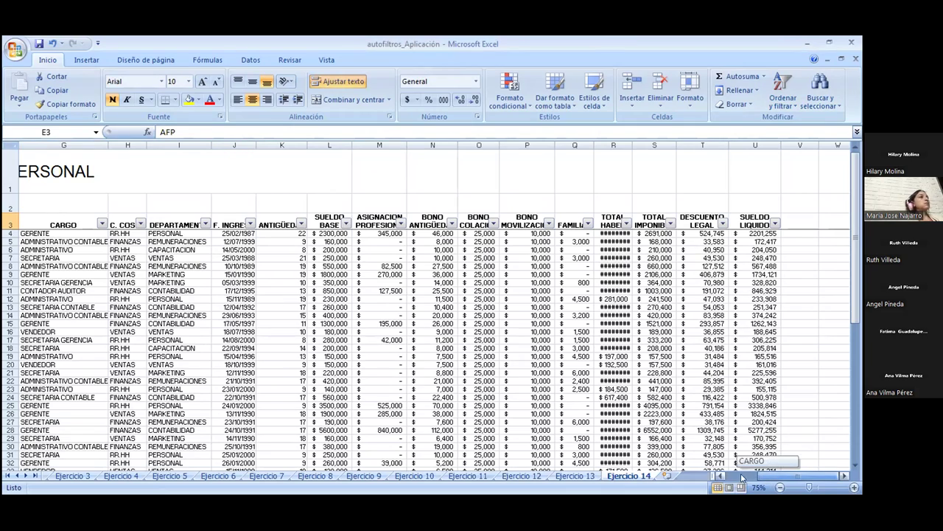
pyautogui.hscroll(-3, 435, 315)
pyautogui.hscroll(-3, 261, 227)
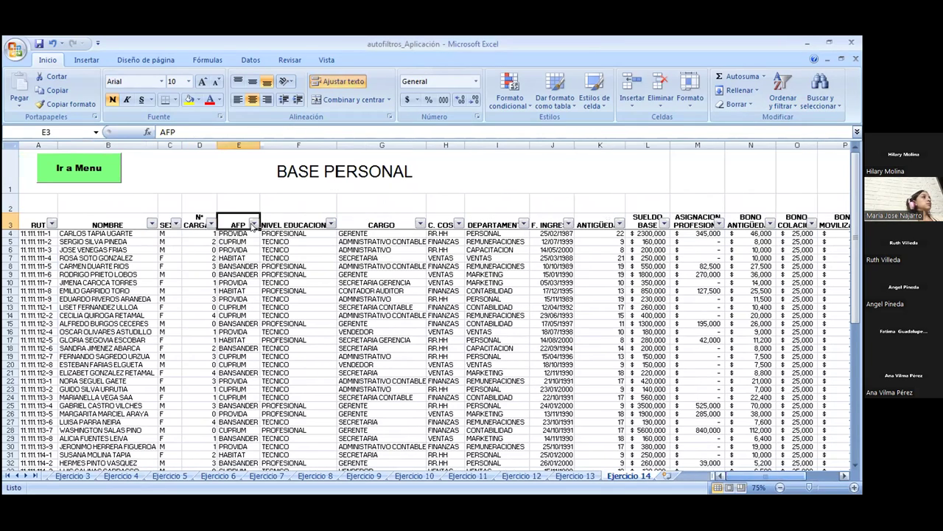
# Step: Limit the AFP column to CUPRUM, then add HABITAT, leaving 16 of 36 records
pyautogui.click(254, 224)
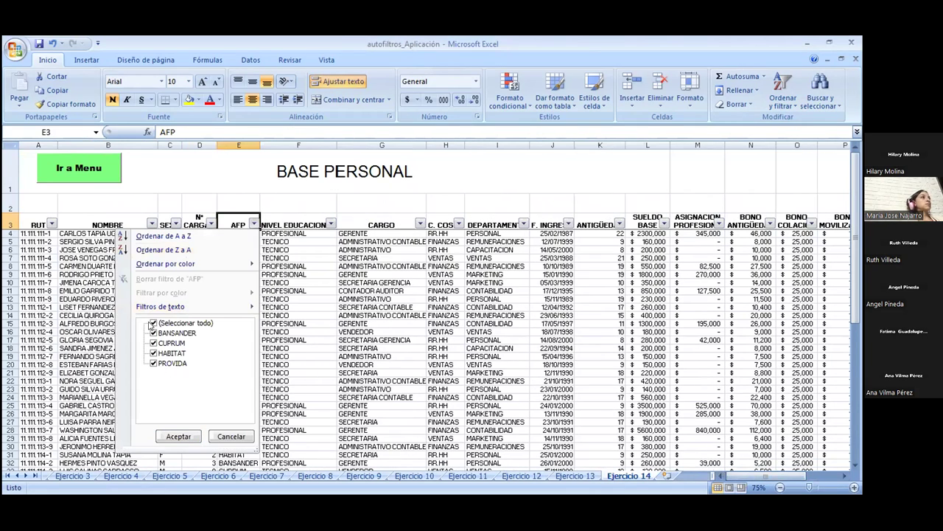
pyautogui.click(152, 324)
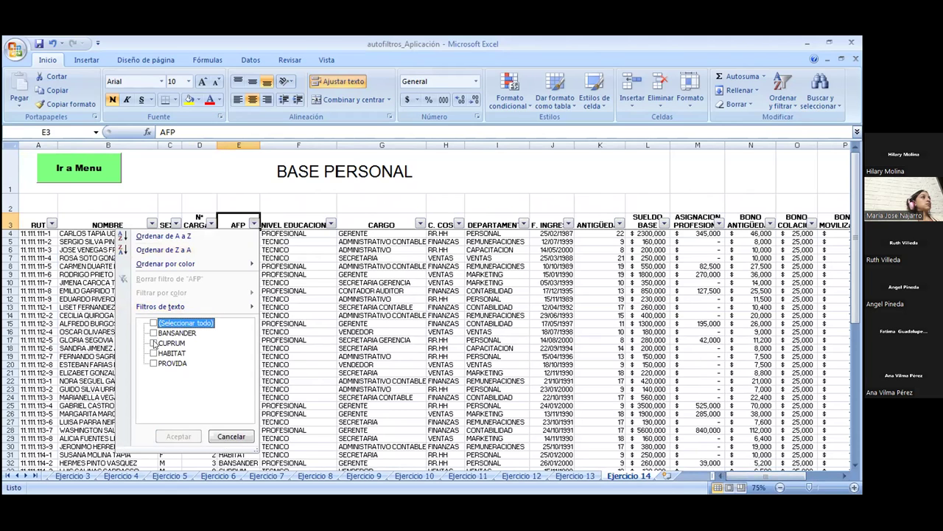
pyautogui.click(153, 343)
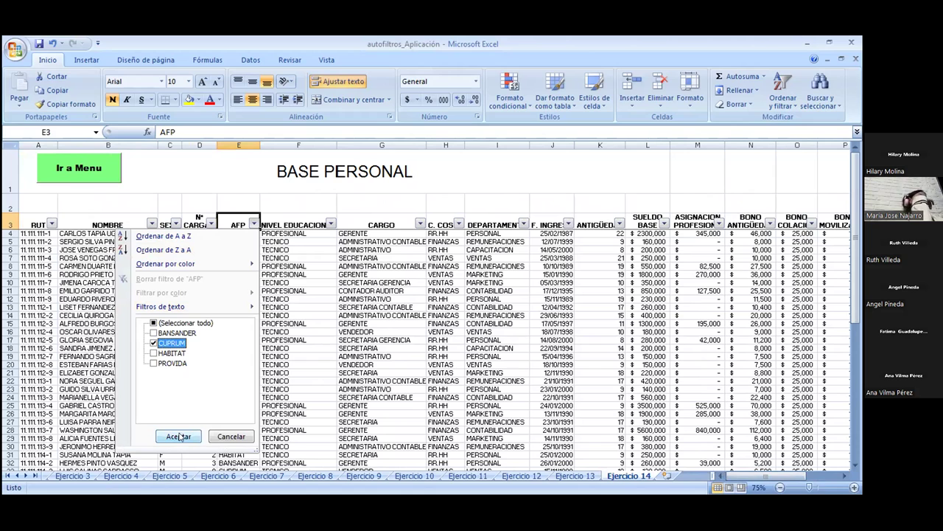
pyautogui.click(179, 436)
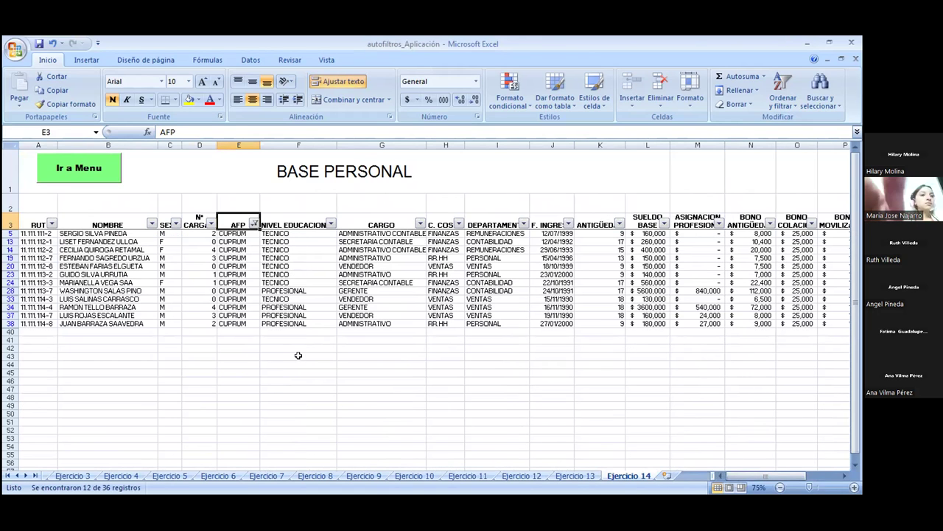
pyautogui.click(253, 223)
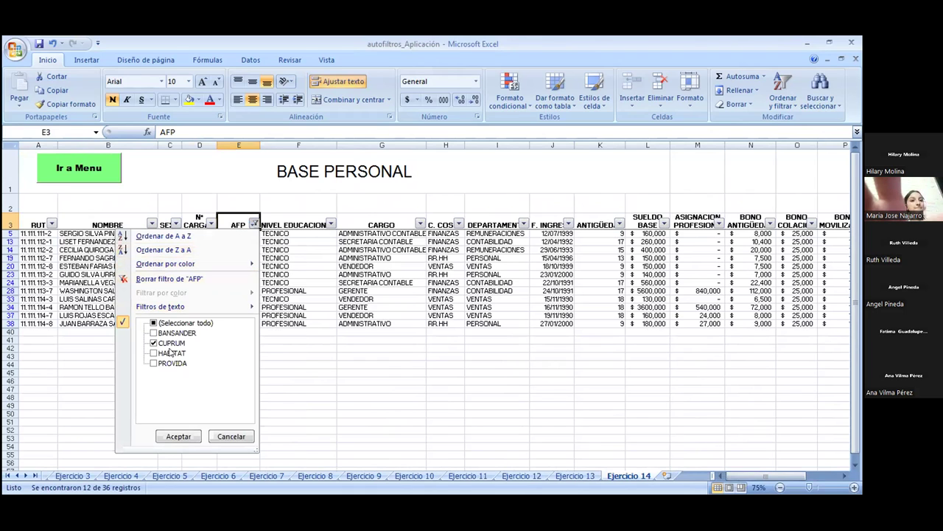
pyautogui.click(154, 354)
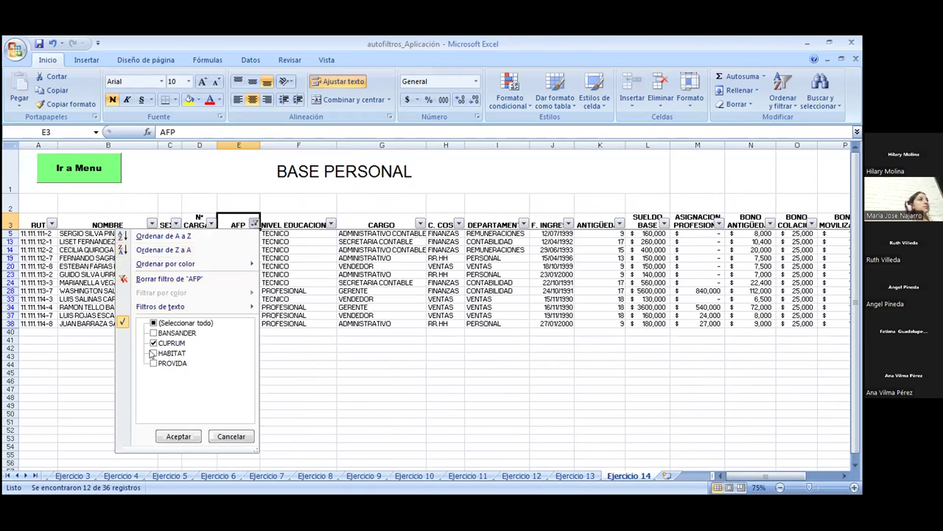
pyautogui.click(180, 435)
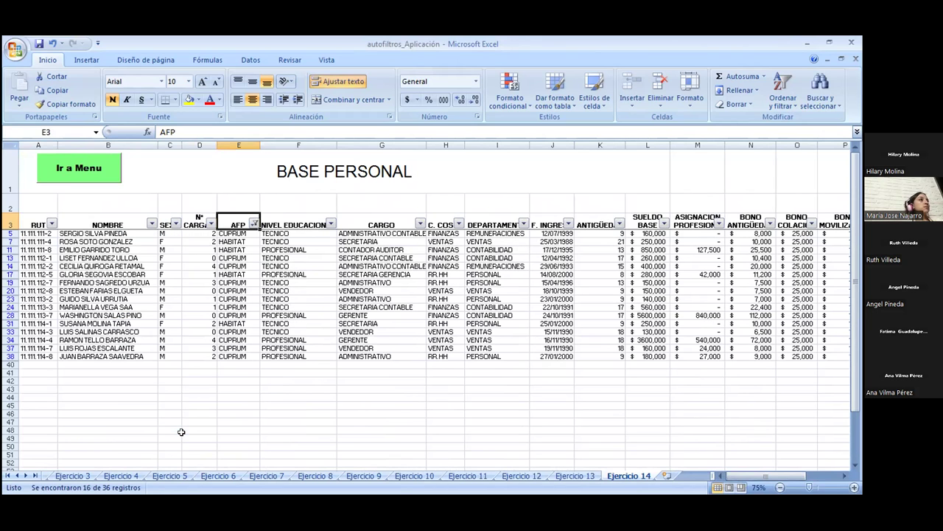
pyautogui.click(254, 224)
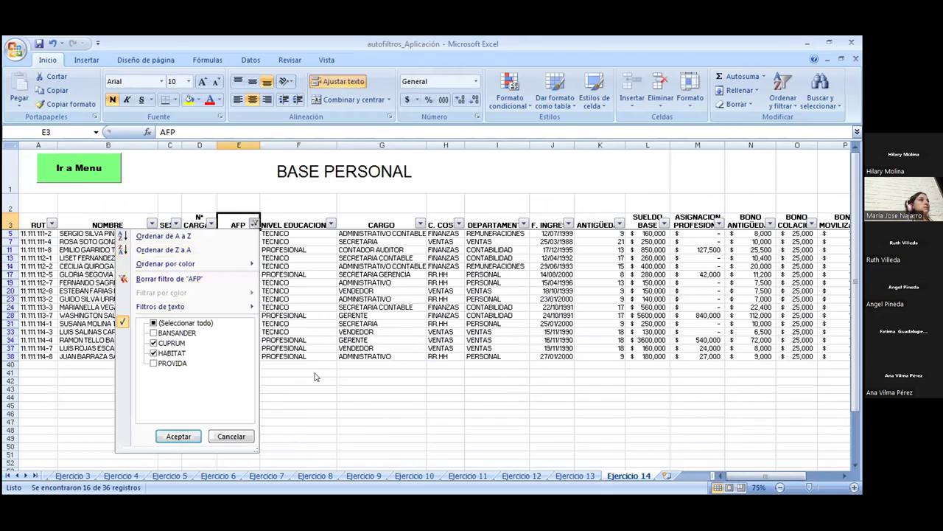
pyautogui.click(330, 392)
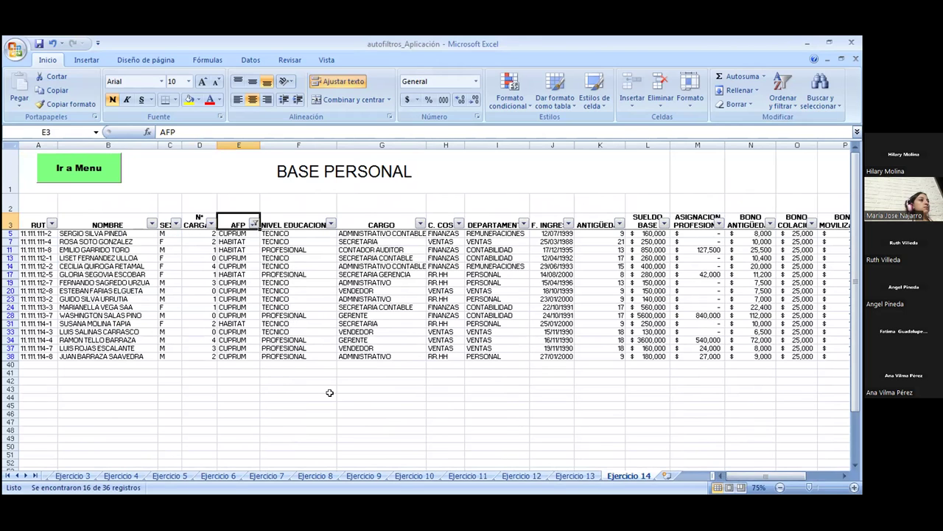
pyautogui.click(252, 224)
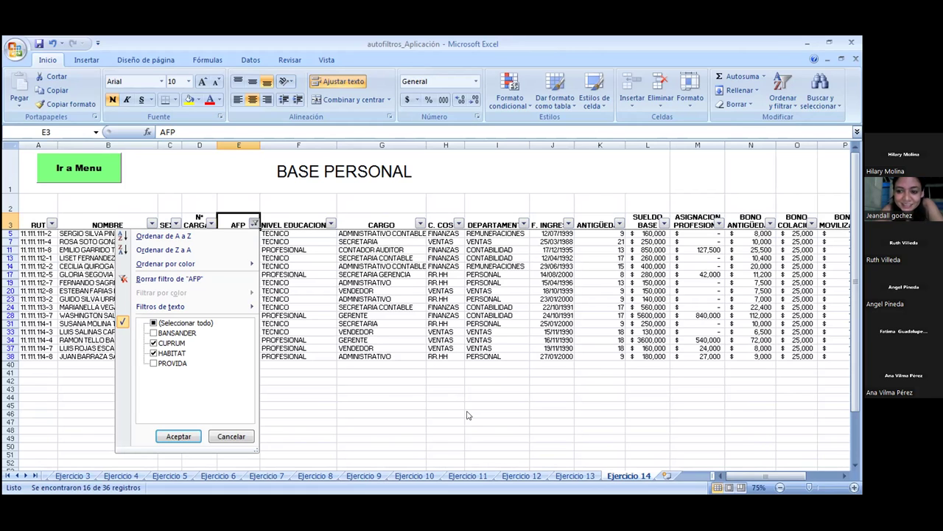
# Step: Restrict the C. COSTO filter to FINANZAS and VENTAS only
pyautogui.click(459, 233)
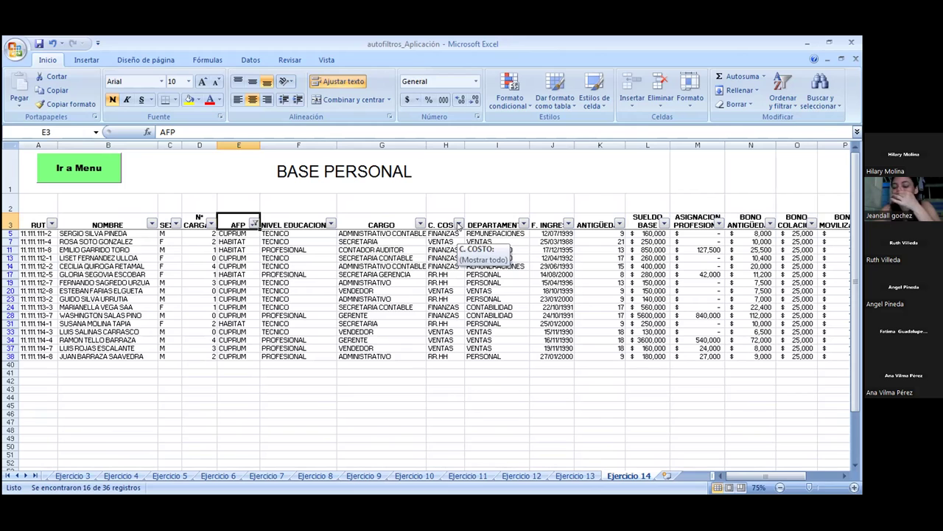
pyautogui.click(458, 225)
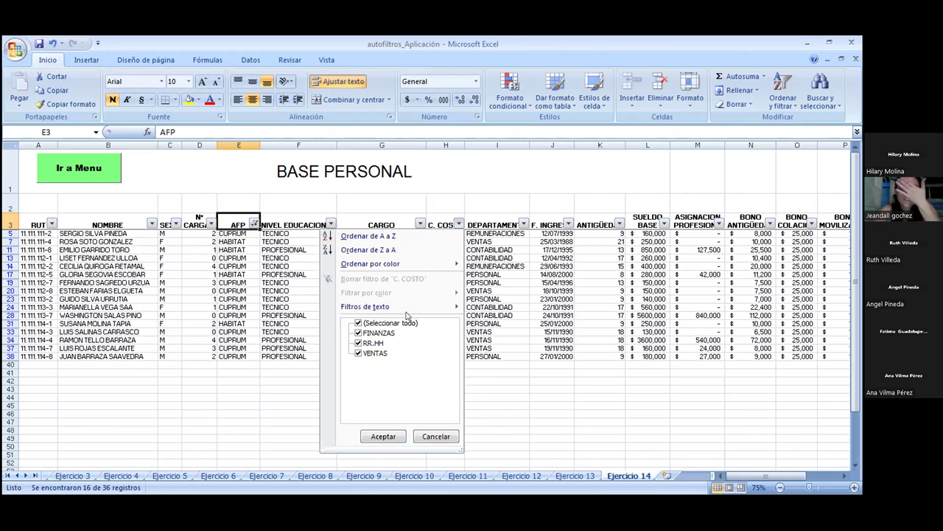
pyautogui.click(366, 324)
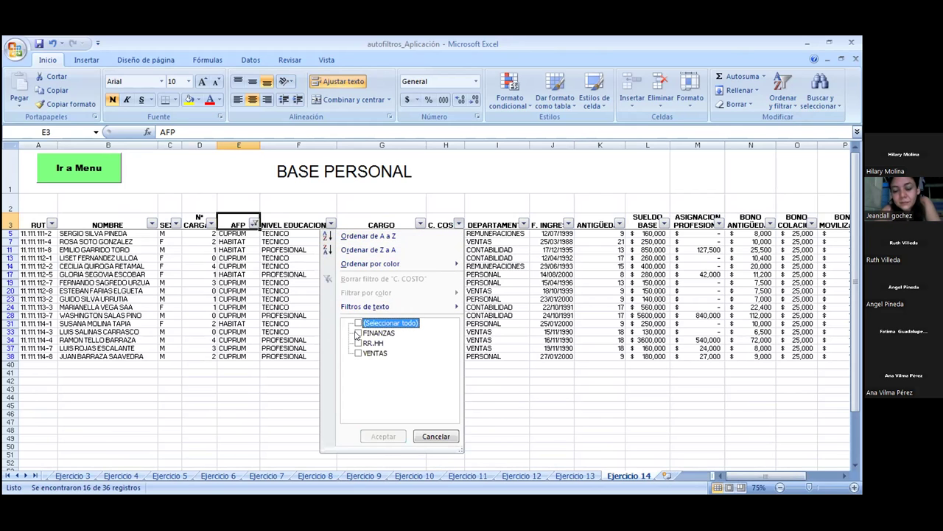
pyautogui.click(358, 333)
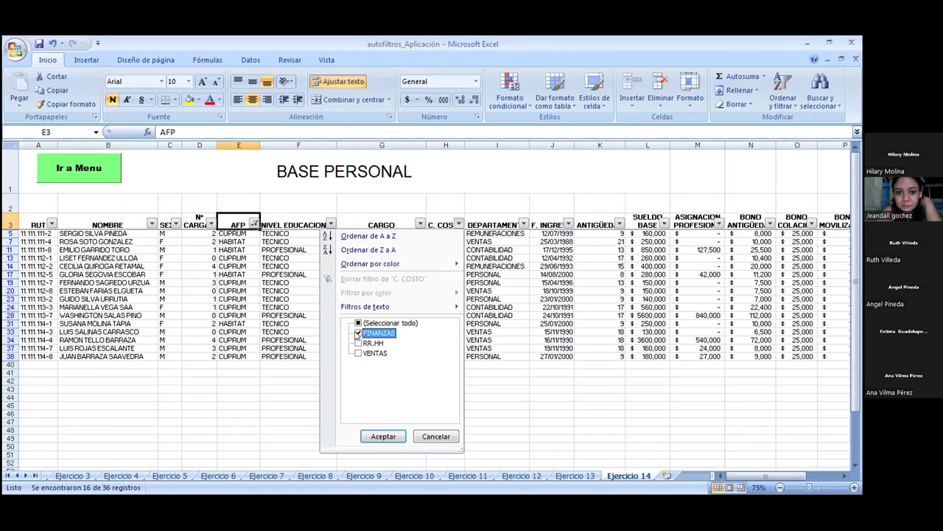
pyautogui.click(358, 353)
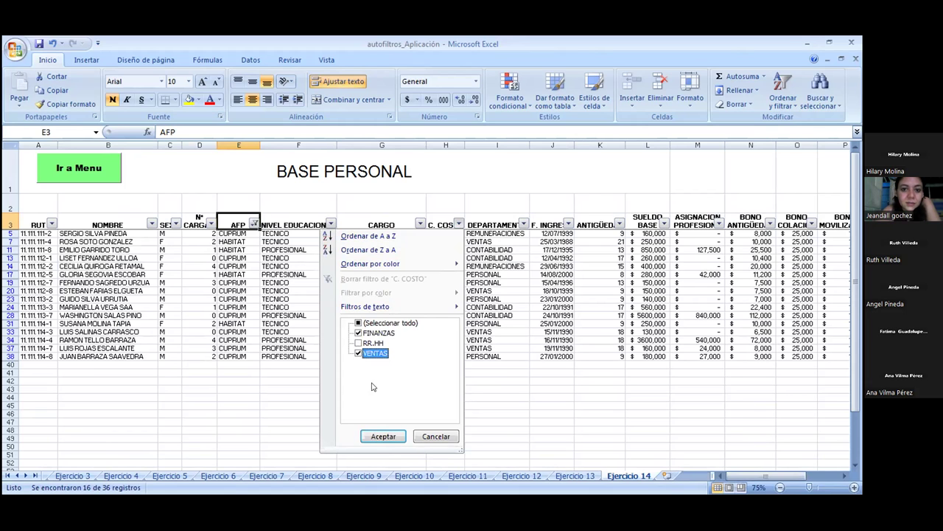
pyautogui.click(382, 438)
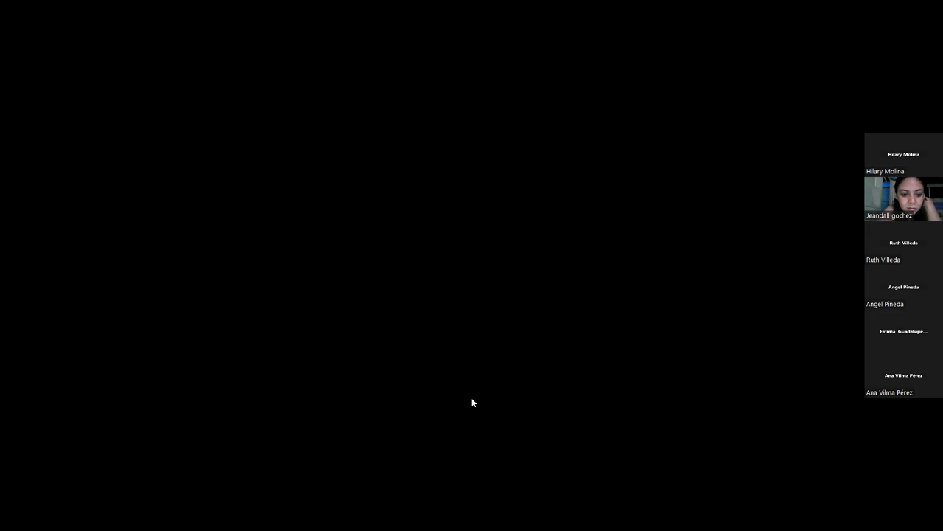
# Step: Read exercise 14 in autofiltros[1].pdf, then return to Excel
pyautogui.hotkey('alt', 'Tab')
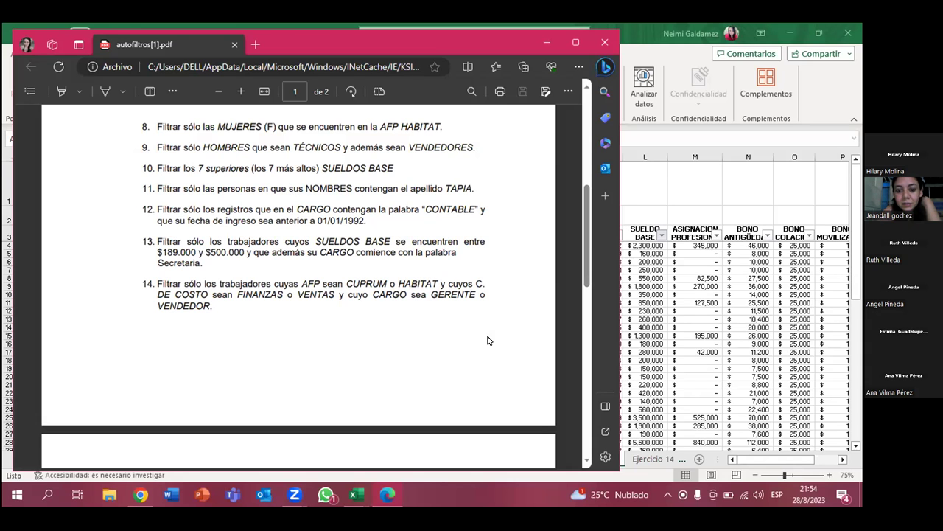
pyautogui.hotkey('alt', 'Tab')
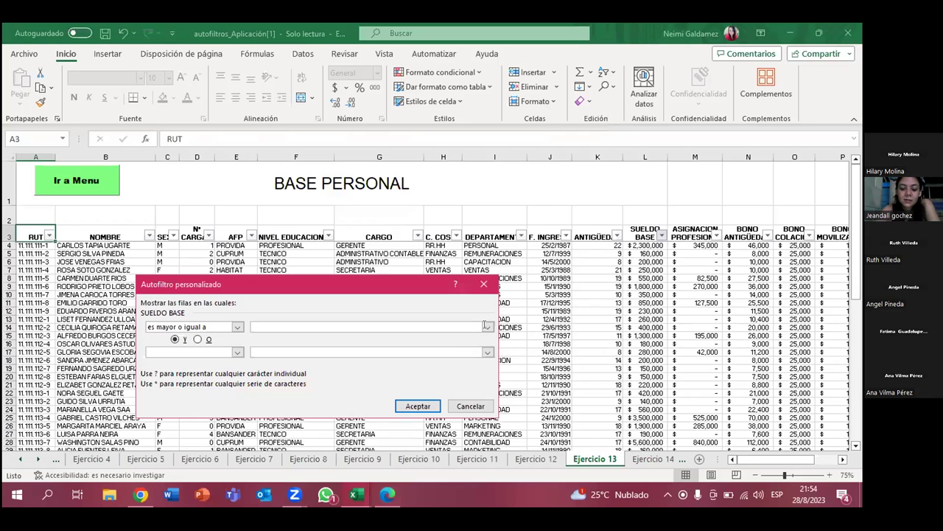
# Step: Enter the lower SUELDO BASE limit after checking existing salaries and the exercise PDF's range
pyautogui.click(487, 327)
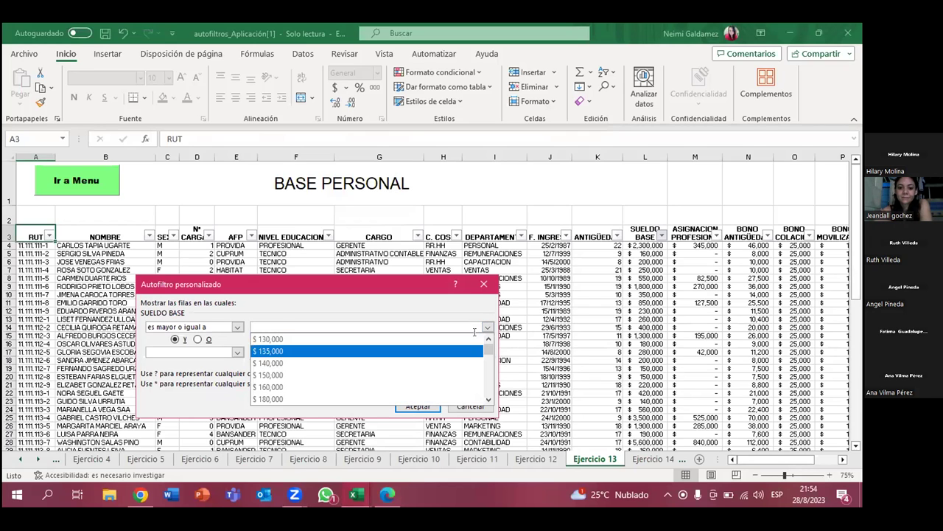
pyautogui.scroll(-1, 271, 369)
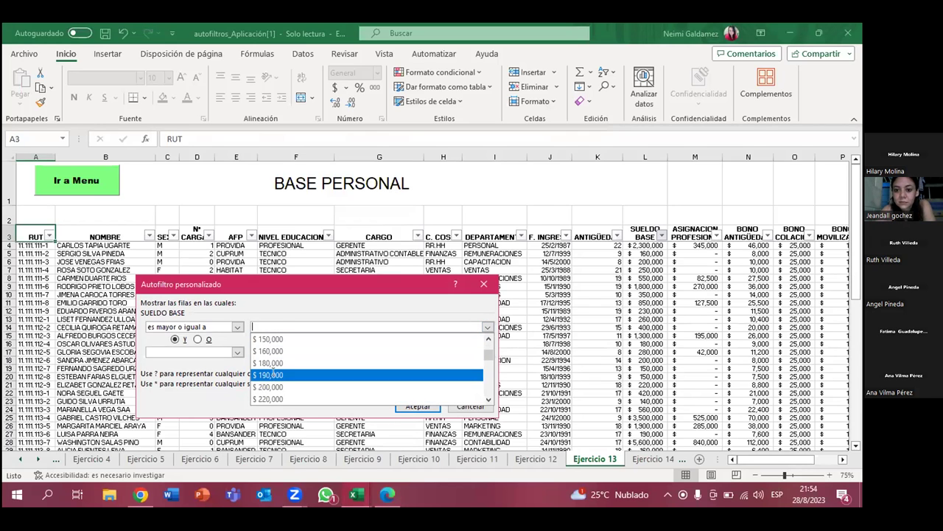
pyautogui.hotkey('alt', 'Tab')
pyautogui.hotkey('alt', 'Tab')
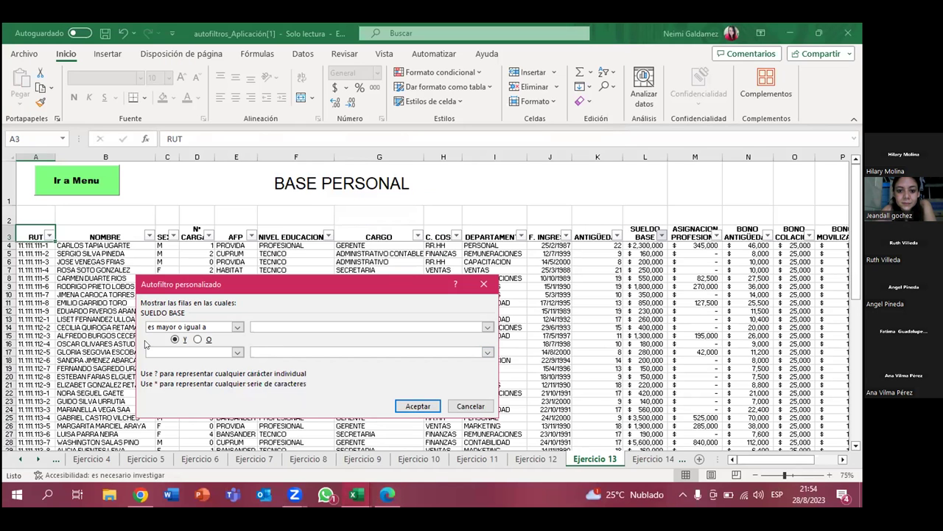
pyautogui.write('189')
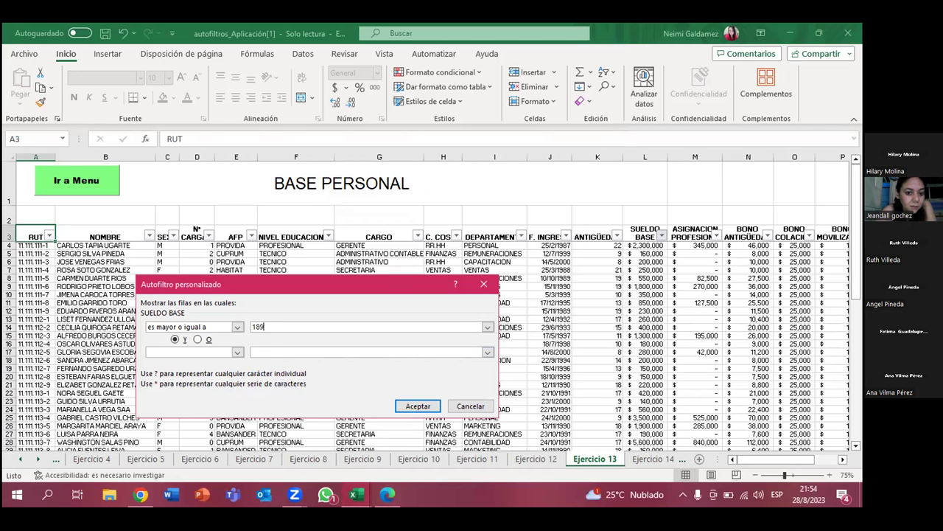
pyautogui.write('000')
pyautogui.hotkey('alt', 'Tab')
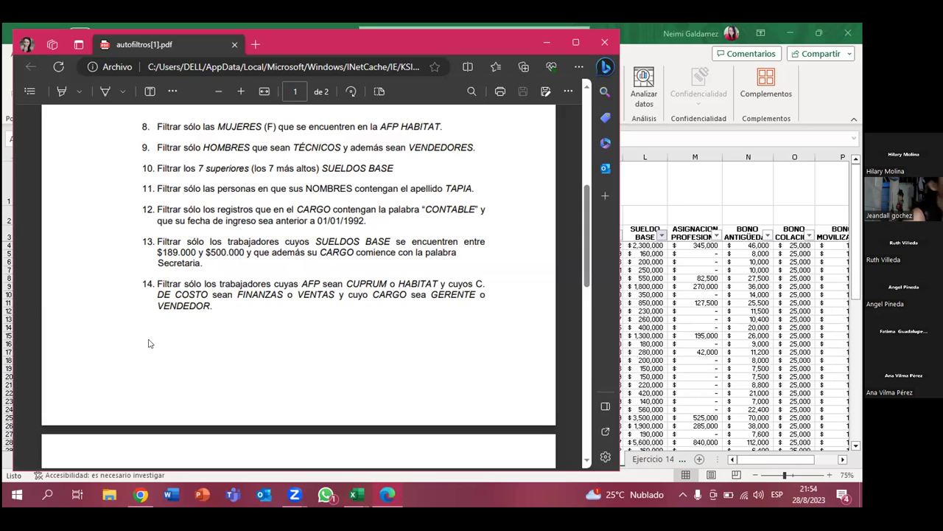
pyautogui.hotkey('alt', 'Tab')
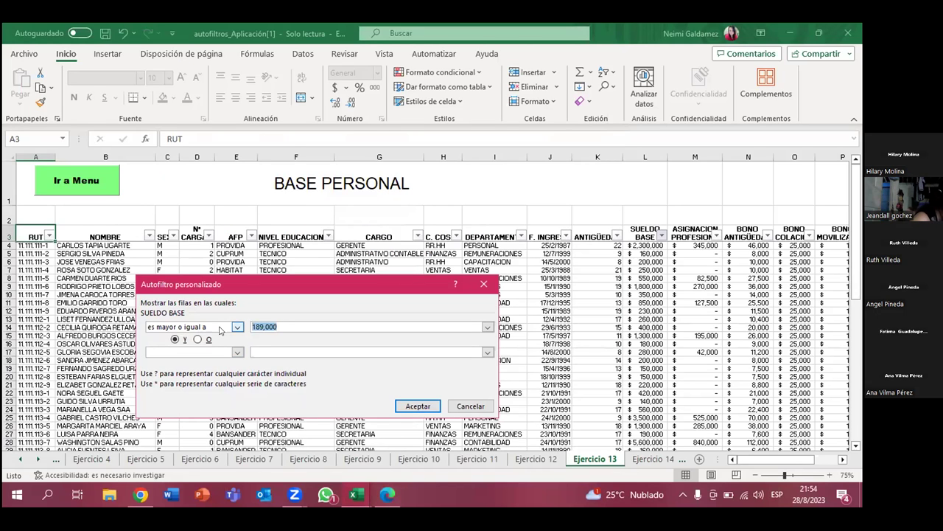
# Step: Set the conditions to 'es mayor o igual a' and 'es menor o igual a' 500.000
pyautogui.click(237, 327)
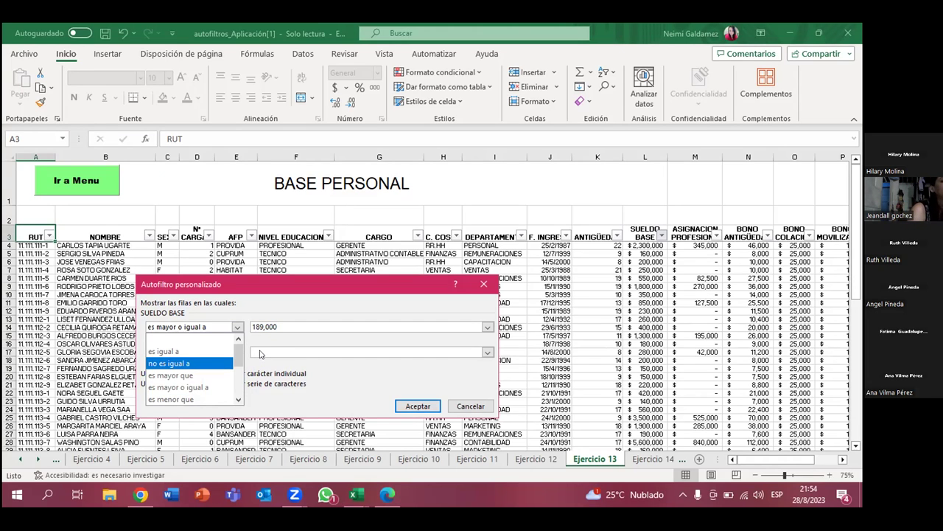
pyautogui.click(259, 355)
pyautogui.click(237, 353)
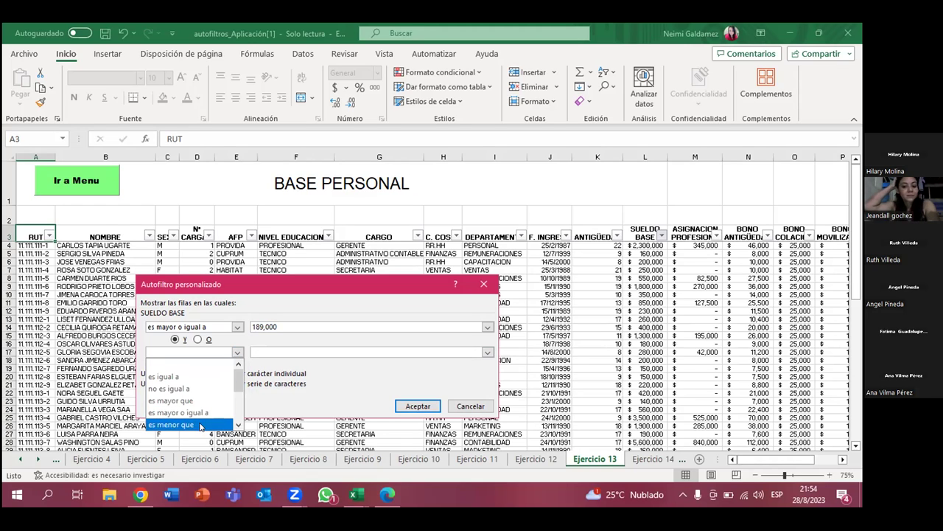
pyautogui.click(237, 426)
pyautogui.click(237, 426)
pyautogui.click(197, 413)
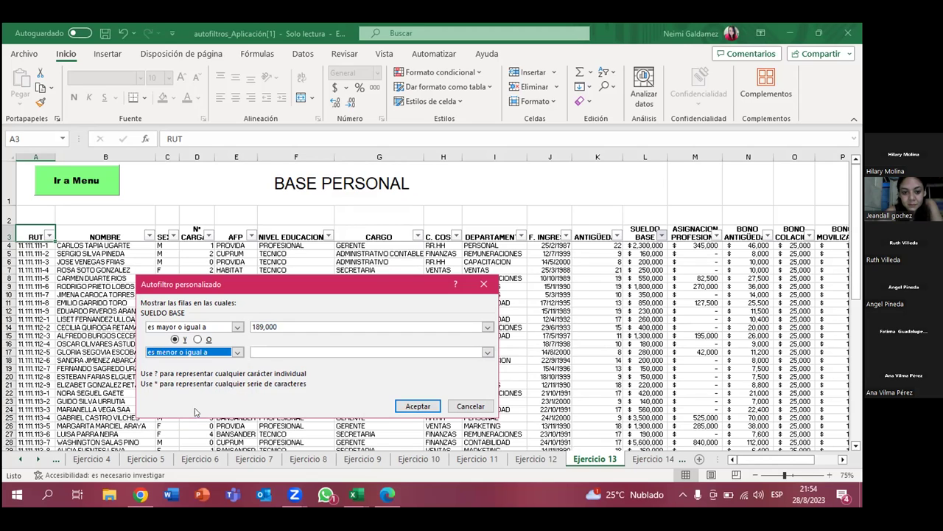
pyautogui.click(270, 353)
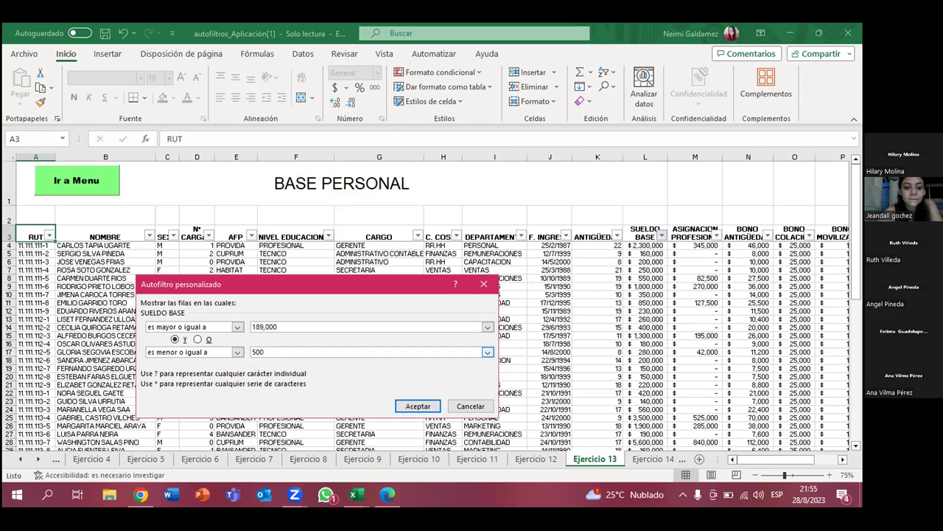
pyautogui.write('.000')
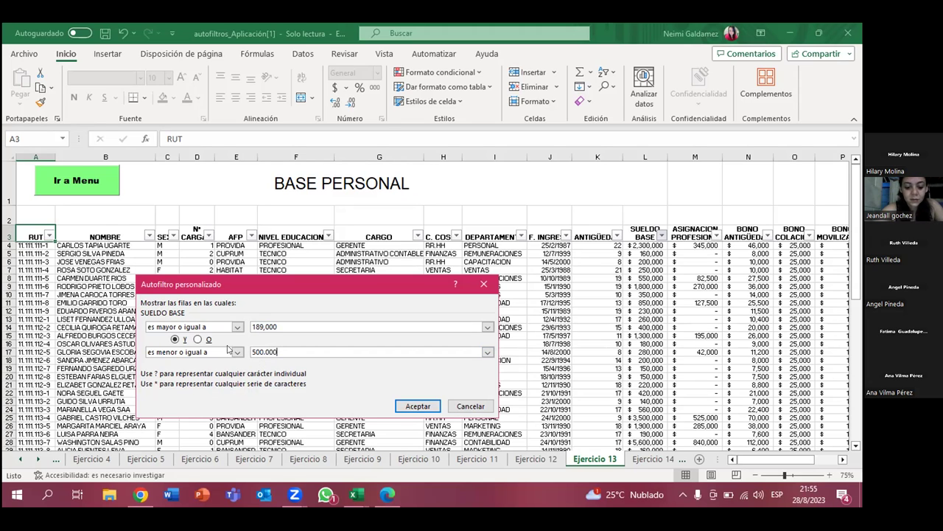
# Step: Retype the lower limit as 189.000, apply it, then clear the zero-result SUELDO BASE filter
pyautogui.doubleClick(263, 326)
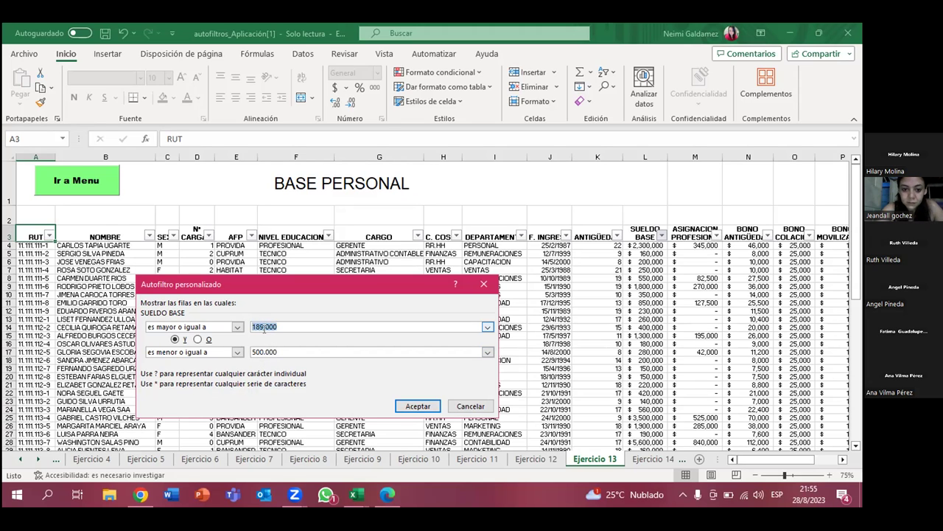
pyautogui.write('189.00')
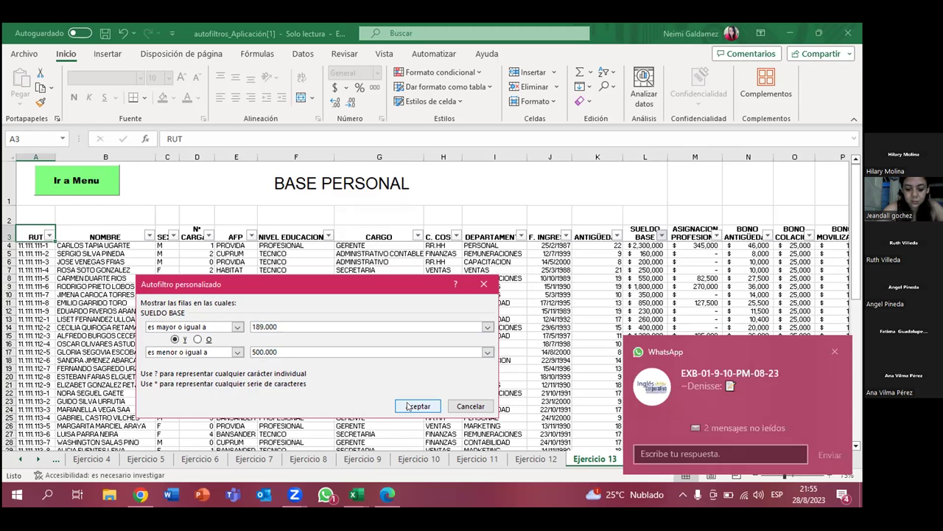
pyautogui.click(409, 407)
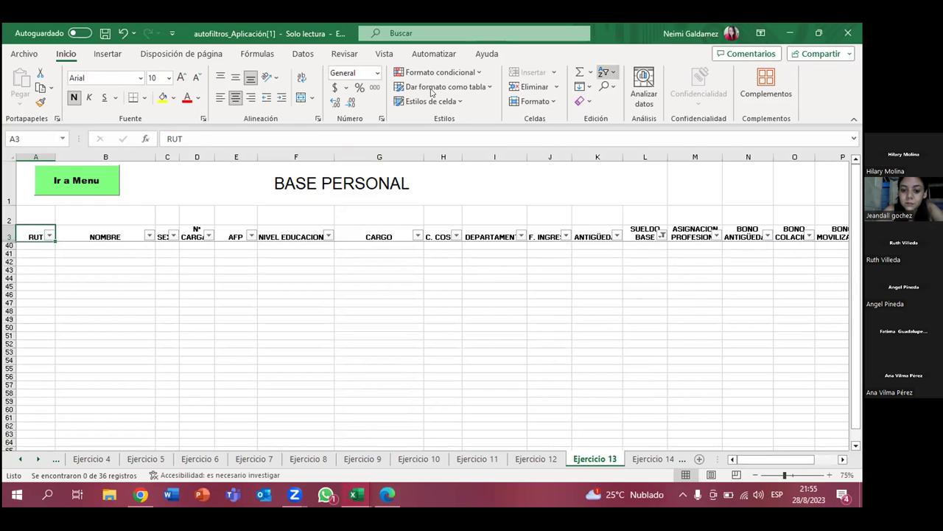
pyautogui.click(607, 72)
pyautogui.click(632, 163)
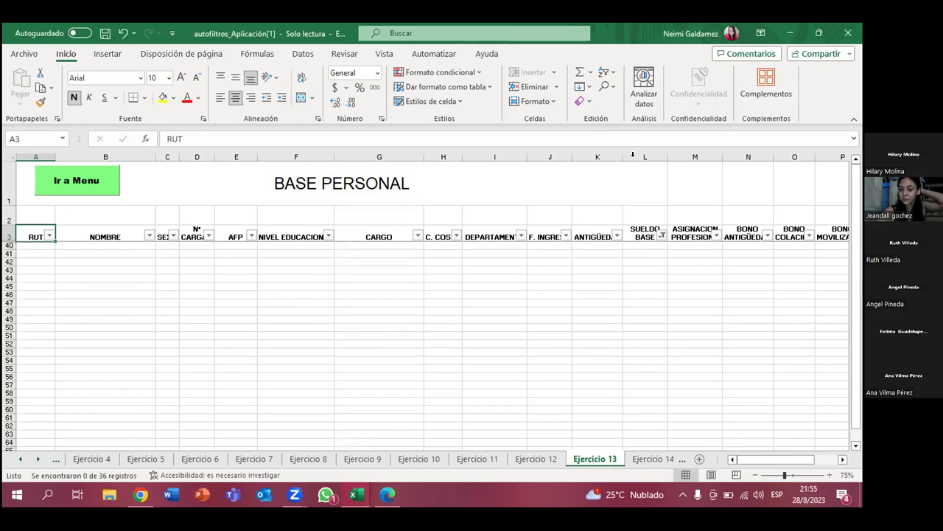
# Step: Reopen the SUELDO BASE filter list on Ejercicio 13 to reach its number filters
pyautogui.click(661, 236)
pyautogui.press('Return')
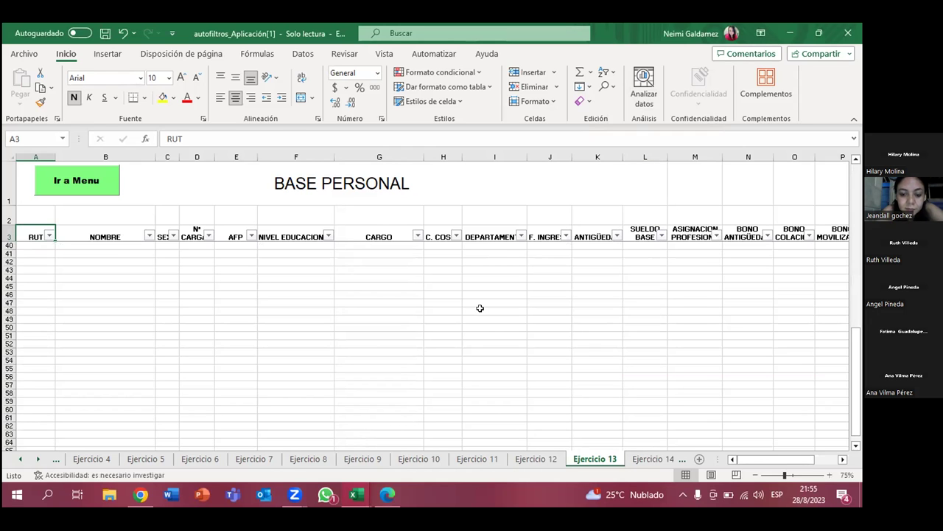
pyautogui.scroll(4, 594, 292)
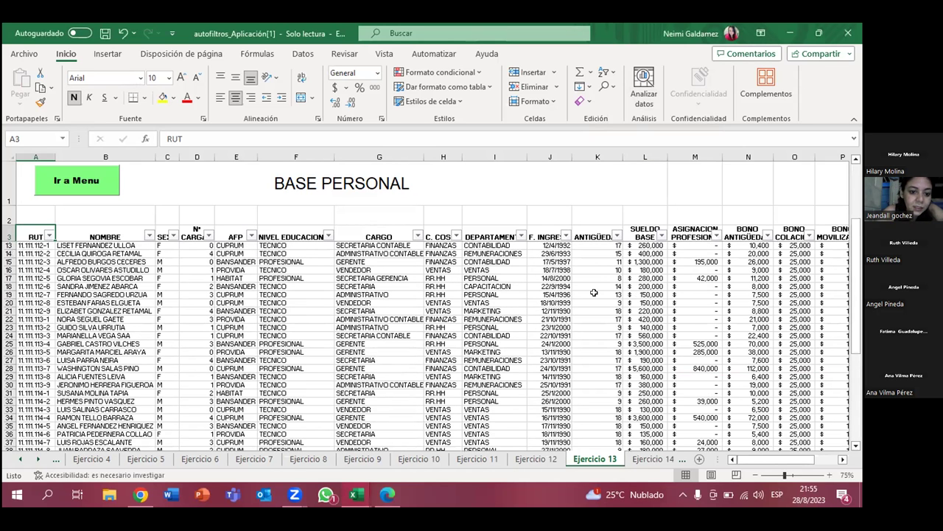
pyautogui.scroll(2, 595, 292)
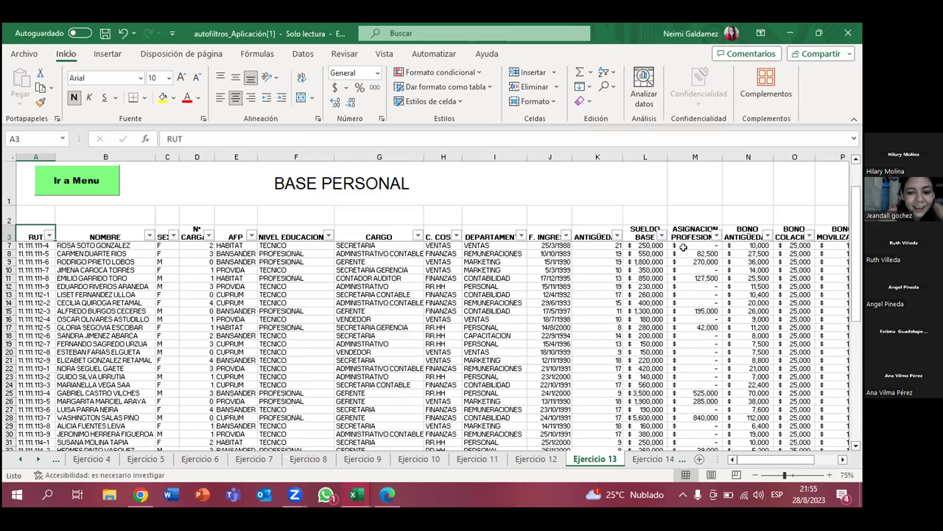
pyautogui.scroll(1, 594, 293)
pyautogui.click(662, 235)
pyautogui.scroll(-5, 649, 384)
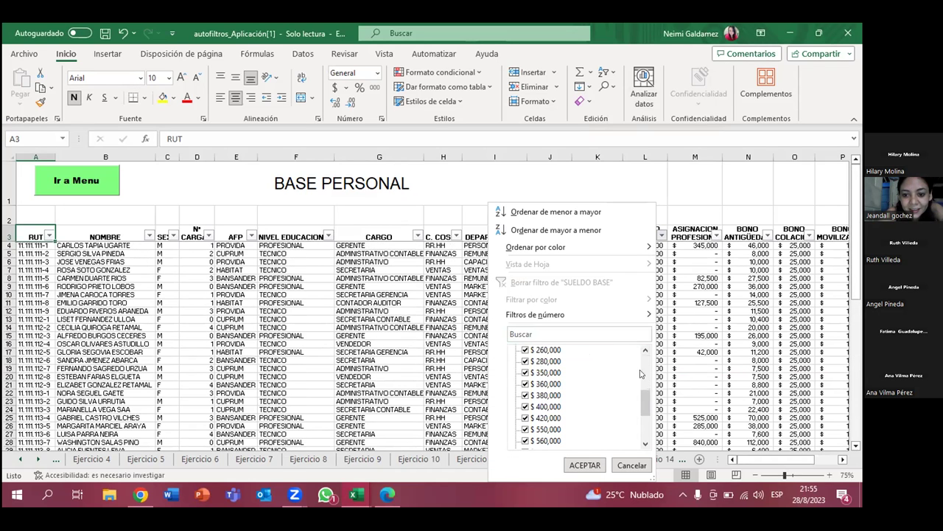
pyautogui.scroll(-5, 521, 352)
pyautogui.scroll(5, 520, 351)
pyautogui.scroll(5, 520, 351)
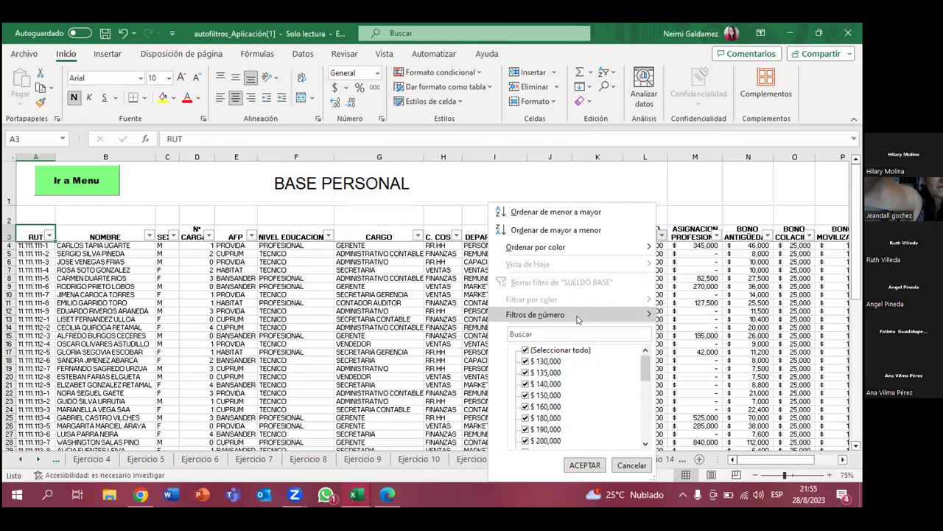
pyautogui.moveTo(535, 314)
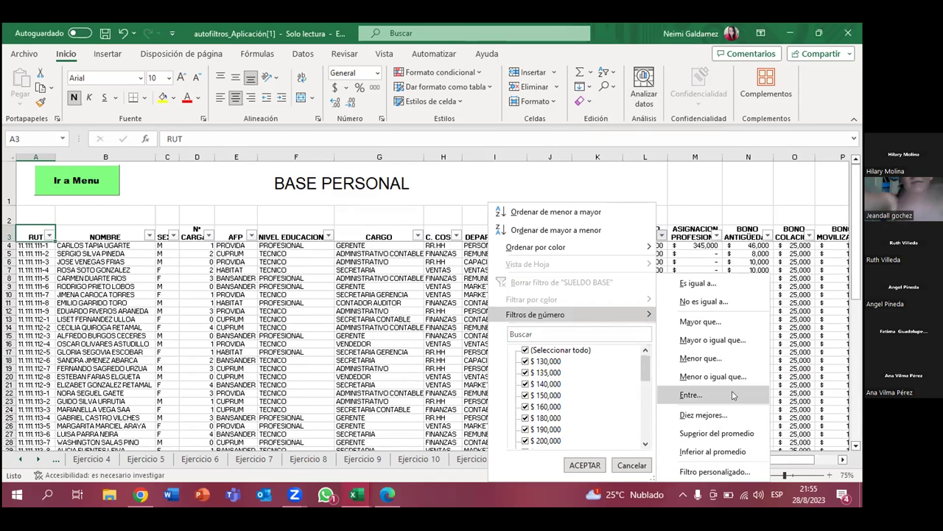
# Step: Filter SUELDO BASE to greater-or-equal 189,000 and less-or-equal 500,000, showing 15 of 36
pyautogui.click(734, 340)
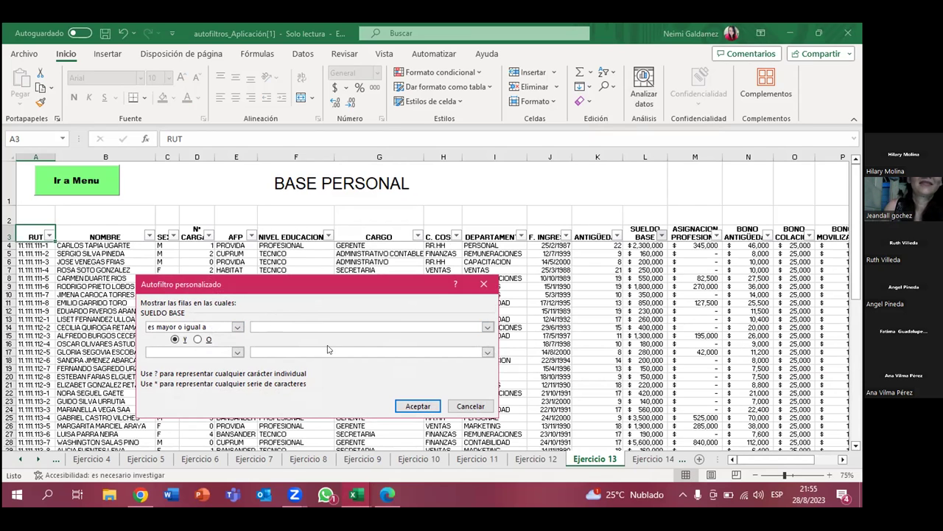
pyautogui.write('t')
pyautogui.write('189,000')
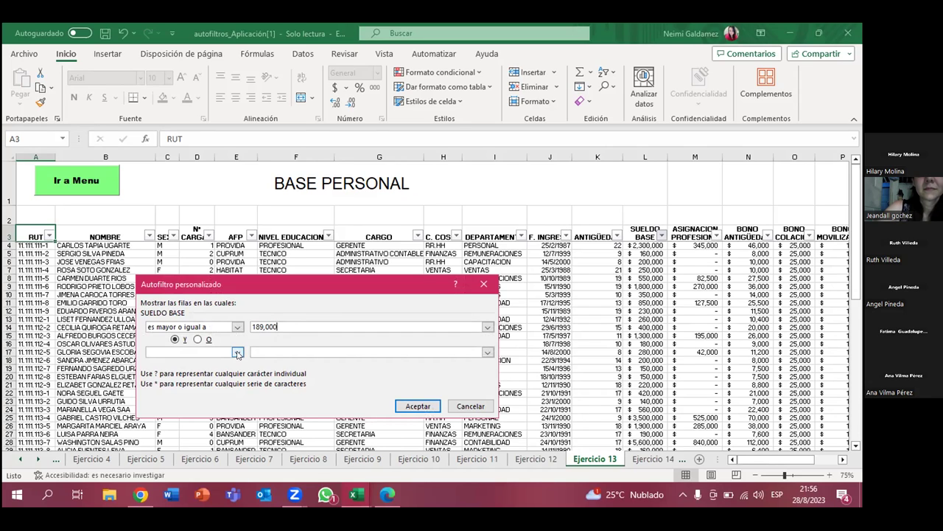
pyautogui.click(238, 353)
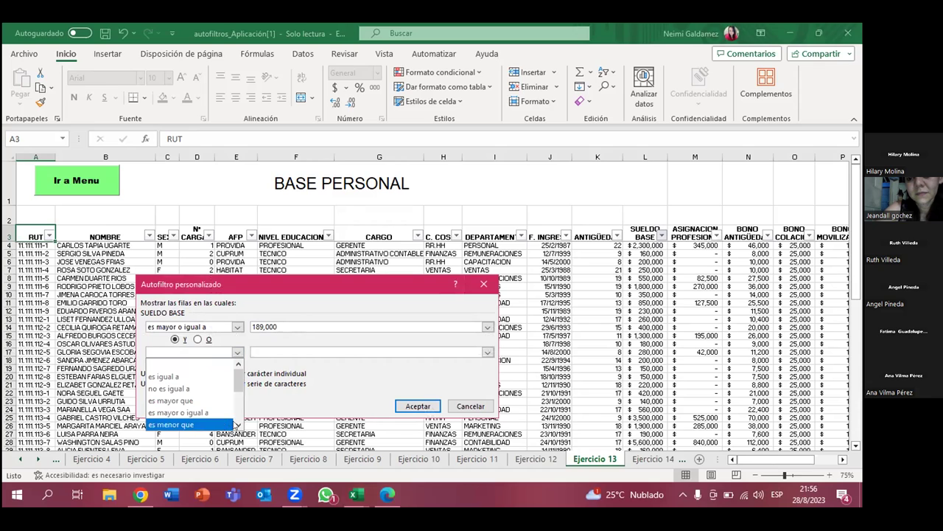
pyautogui.scroll(-1, 197, 415)
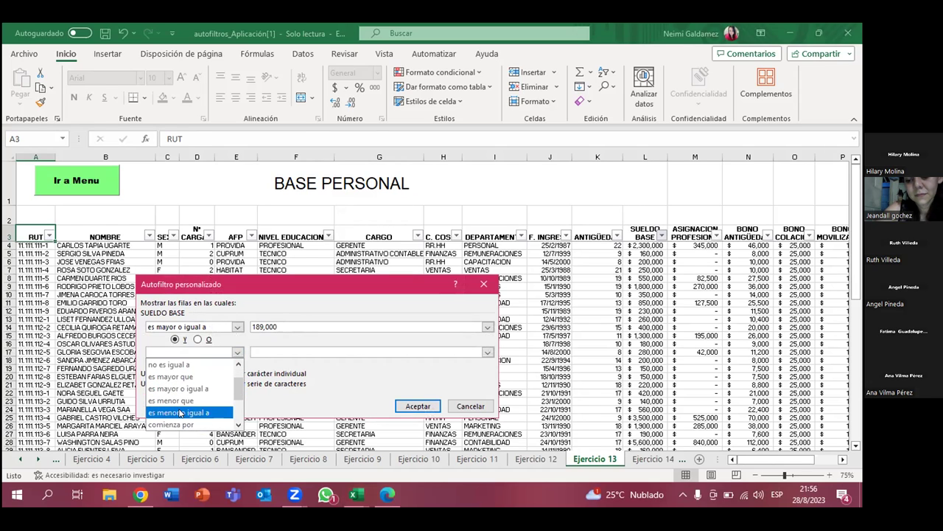
pyautogui.click(179, 413)
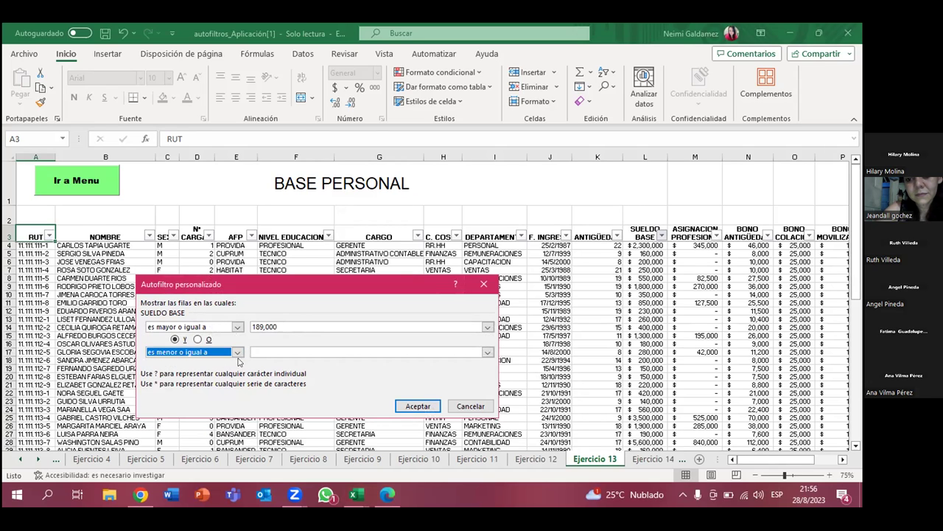
pyautogui.click(252, 351)
pyautogui.write('500,000')
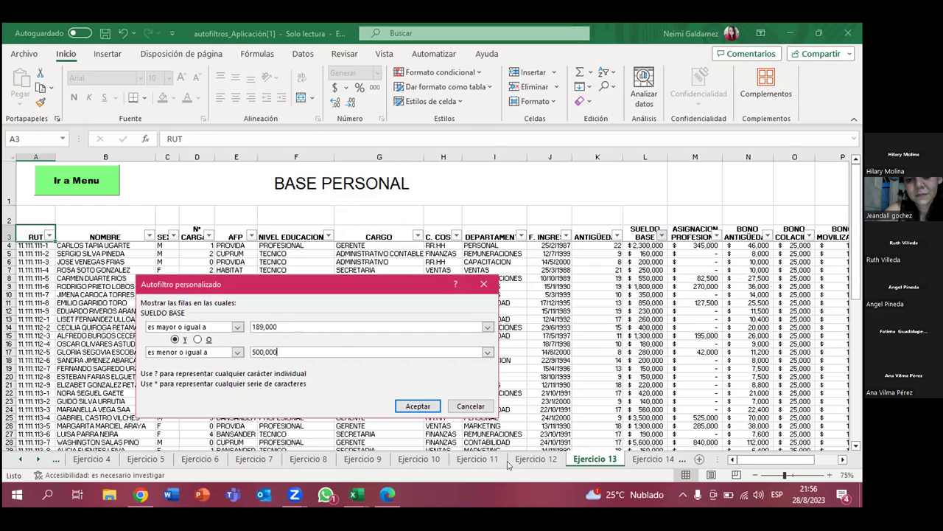
pyautogui.click(410, 404)
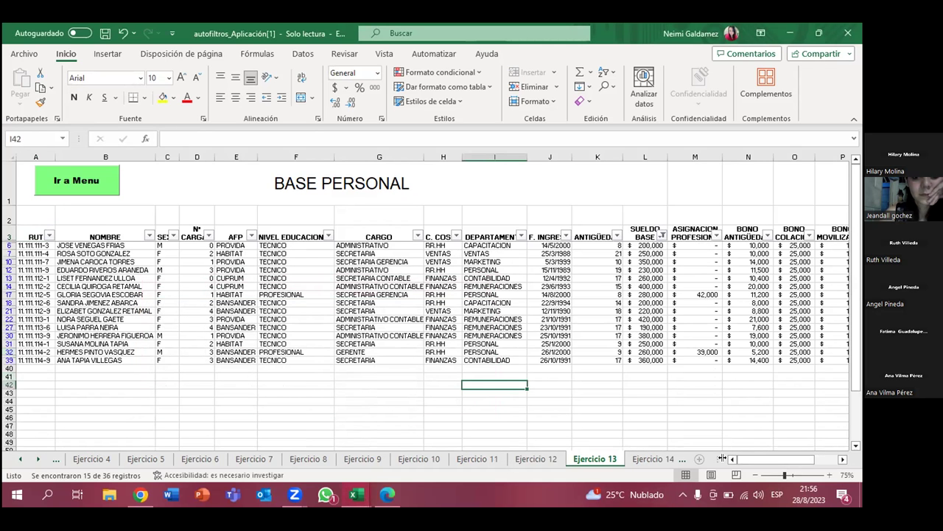
# Step: Scroll the Ejercicio 12 sheet and switch to the autofiltros.pdf window
pyautogui.moveTo(745, 459)
pyautogui.mouseDown()
pyautogui.moveTo(769, 445)
pyautogui.moveTo(761, 445)
pyautogui.mouseUp()
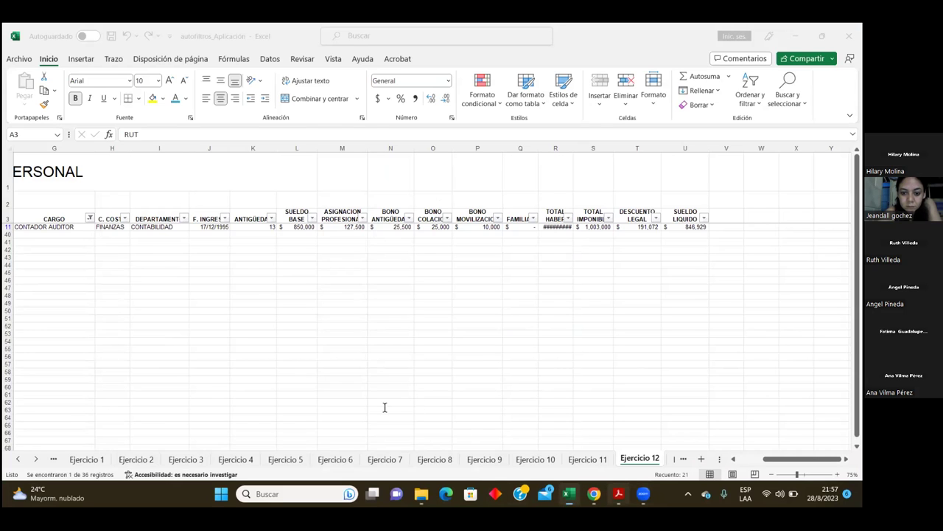
pyautogui.hotkey('alt', 'Tab')
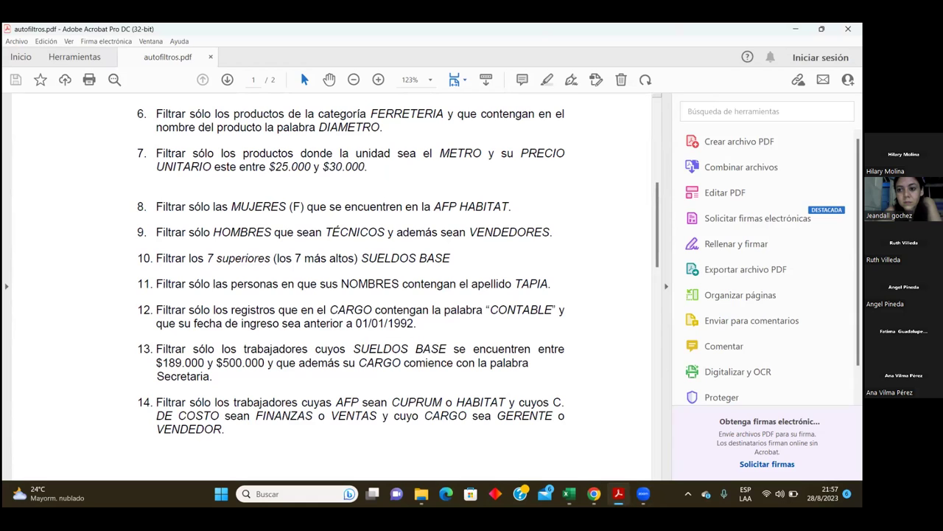
# Step: After reading exercise 14's AFP, C. DE COSTO and CARGO criteria, return to Excel's Ejercicio 12
pyautogui.hotkey('alt', 'Tab')
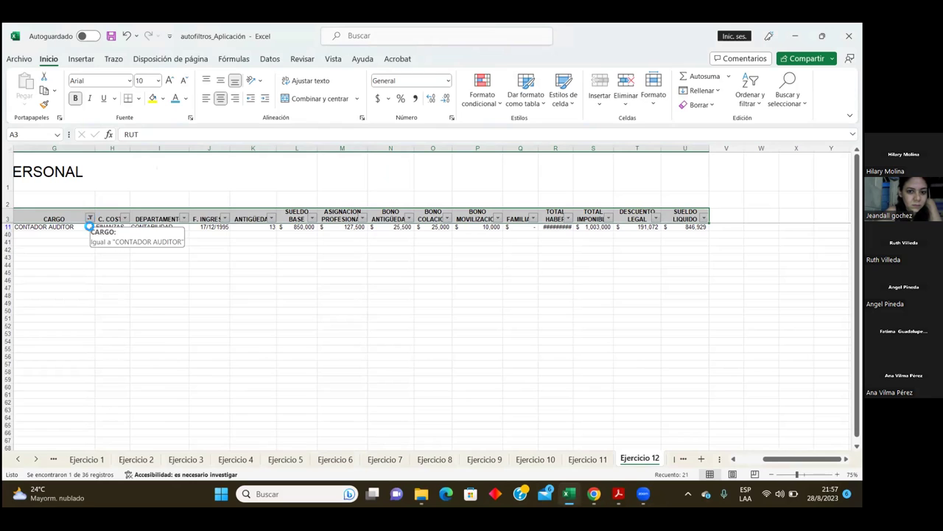
# Step: Clear the existing CARGO filter so all staff rows show again
pyautogui.click(90, 219)
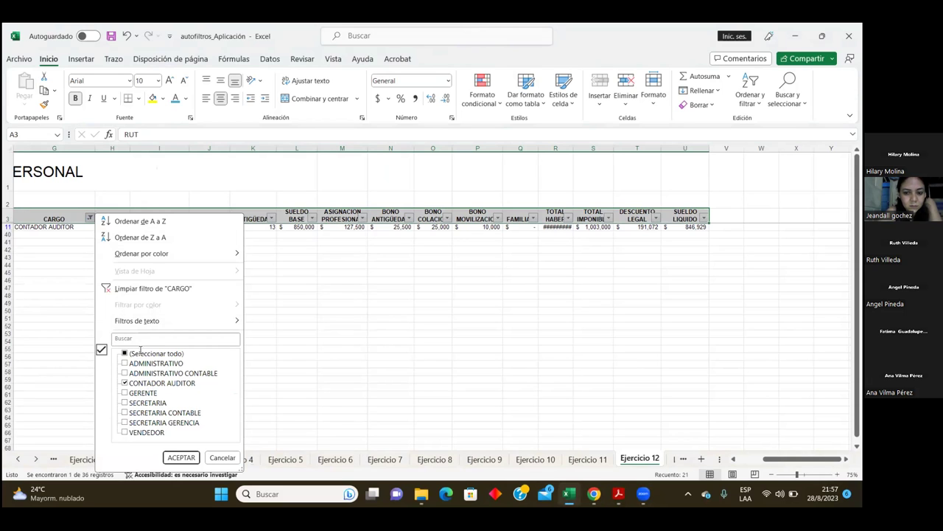
pyautogui.click(140, 234)
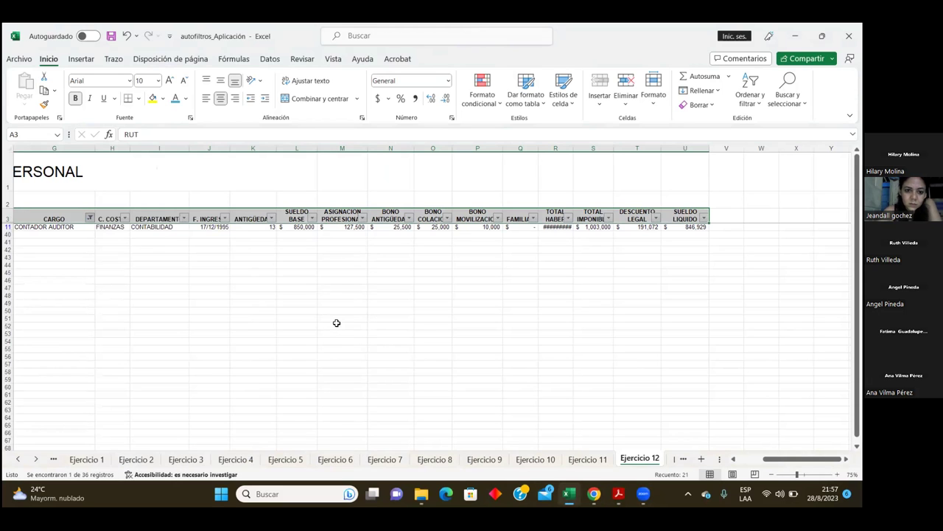
pyautogui.hotkey('ctrl', 'z')
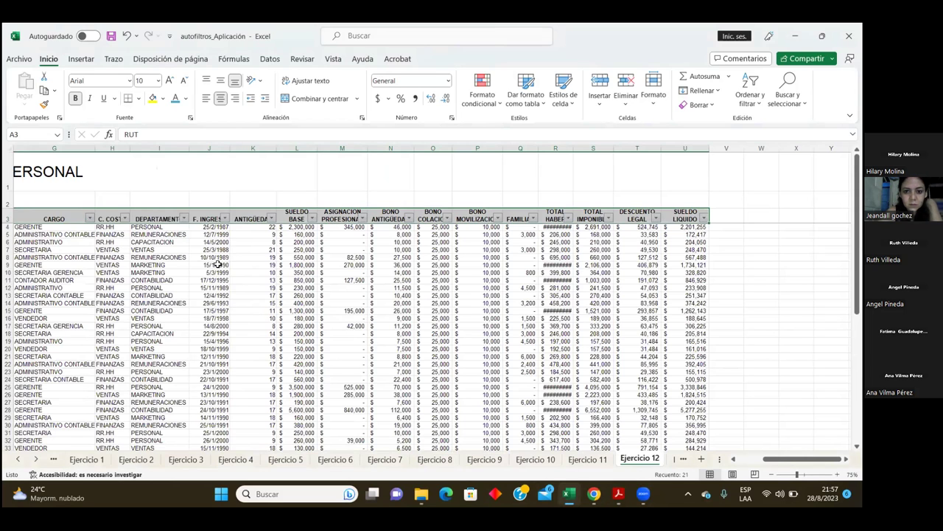
pyautogui.scroll(-1, 236, 251)
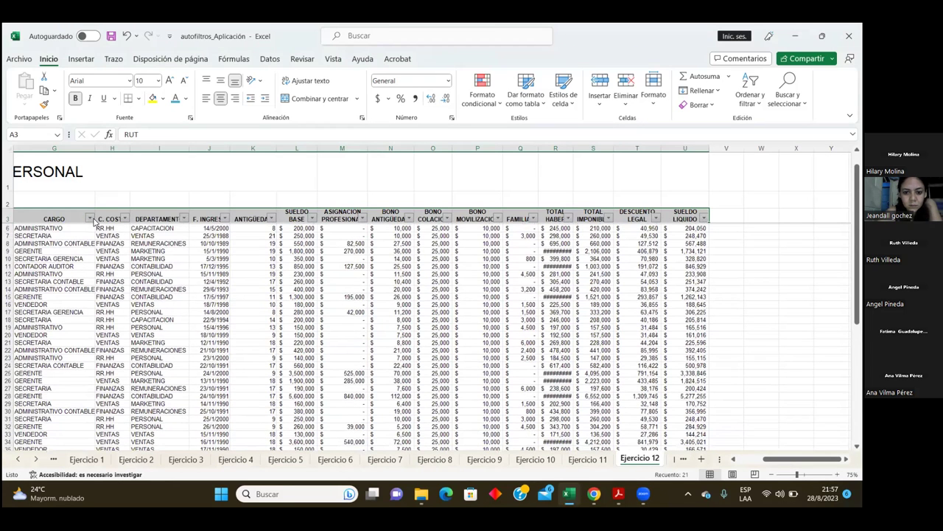
pyautogui.scroll(1, 96, 224)
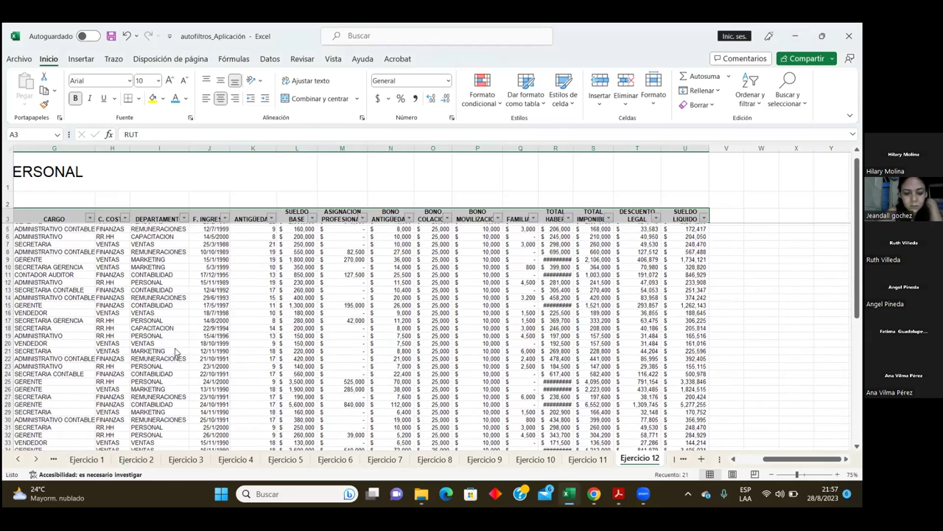
# Step: Filter CARGO with Contiene 'contable', leaving 7 of 36 records
pyautogui.hotkey('alt', 'Down')
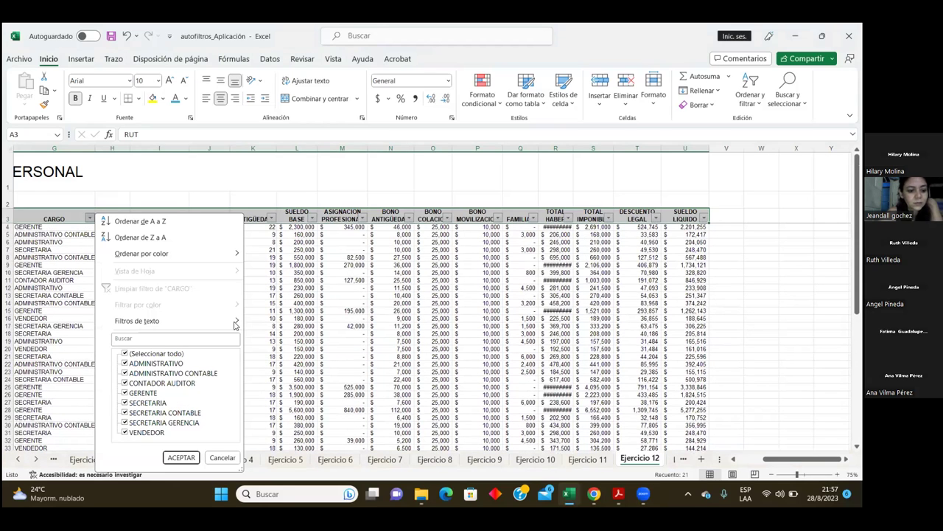
pyautogui.moveTo(147, 320)
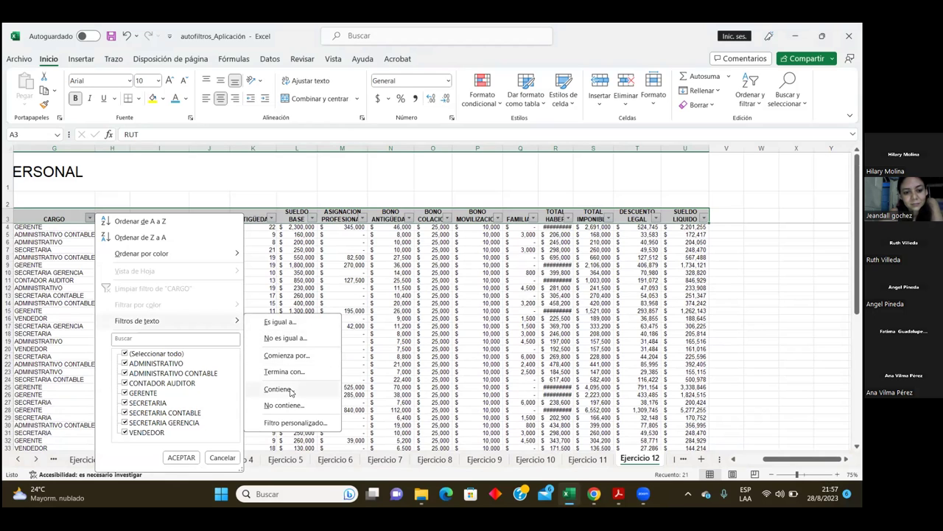
pyautogui.click(289, 392)
pyautogui.write('c')
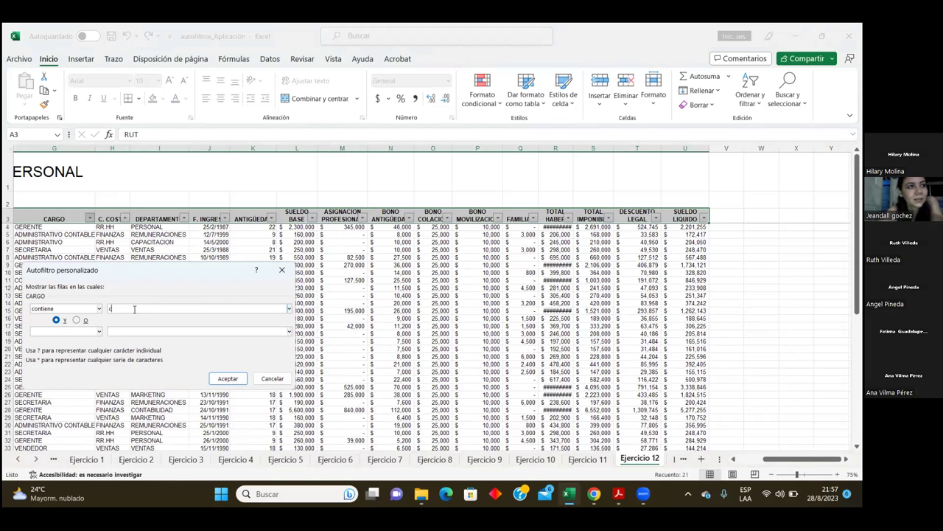
pyautogui.write('ontable')
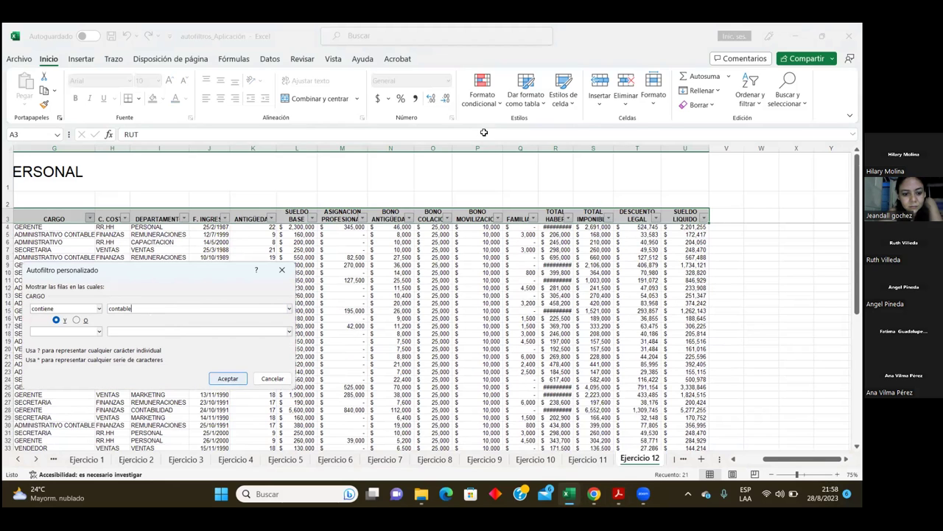
pyautogui.click(227, 378)
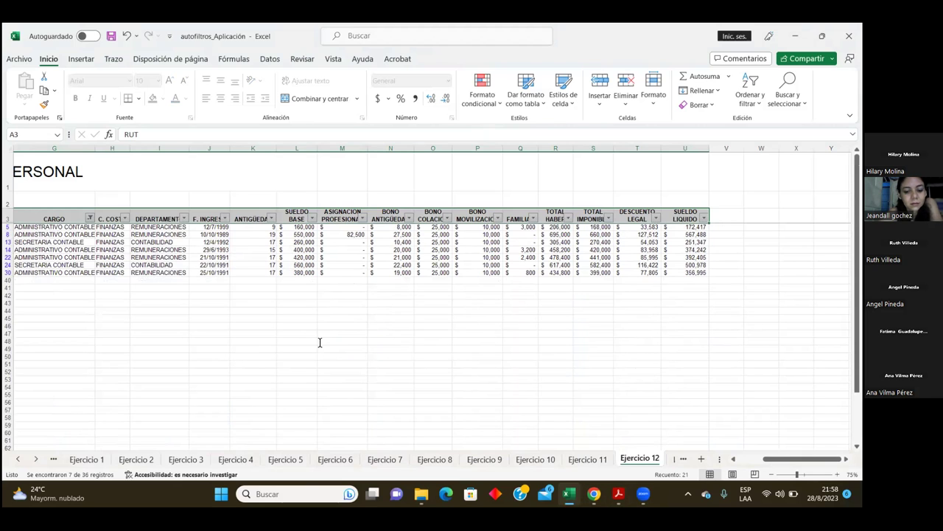
# Step: Add a Filtros de fecha 'Antes' filter on F. INGRESO for 01/01/1992, leaving 4 records
pyautogui.hotkey('alt', 'Tab')
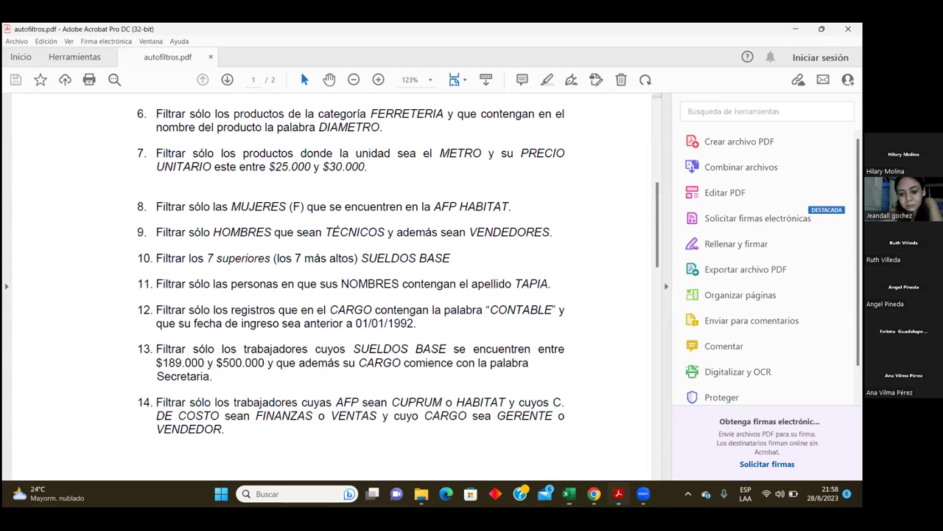
pyautogui.hotkey('alt', 'Tab')
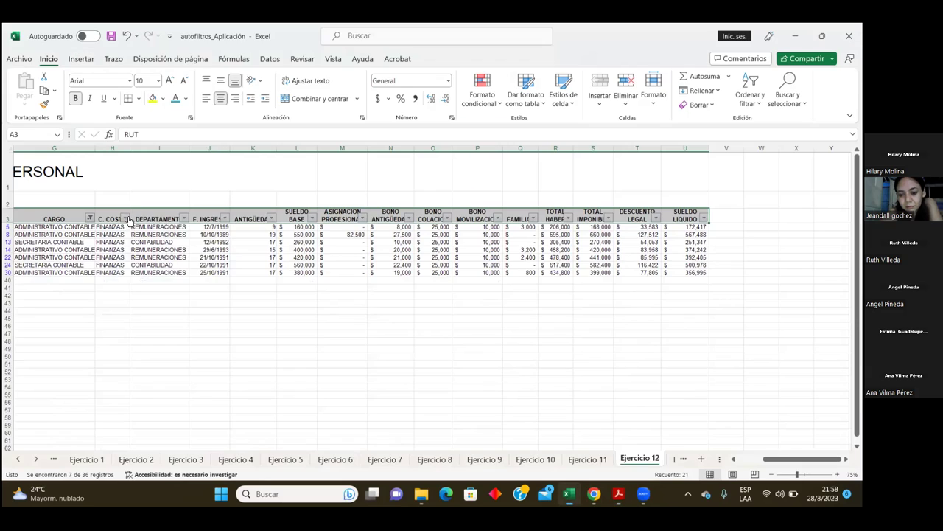
pyautogui.click(225, 218)
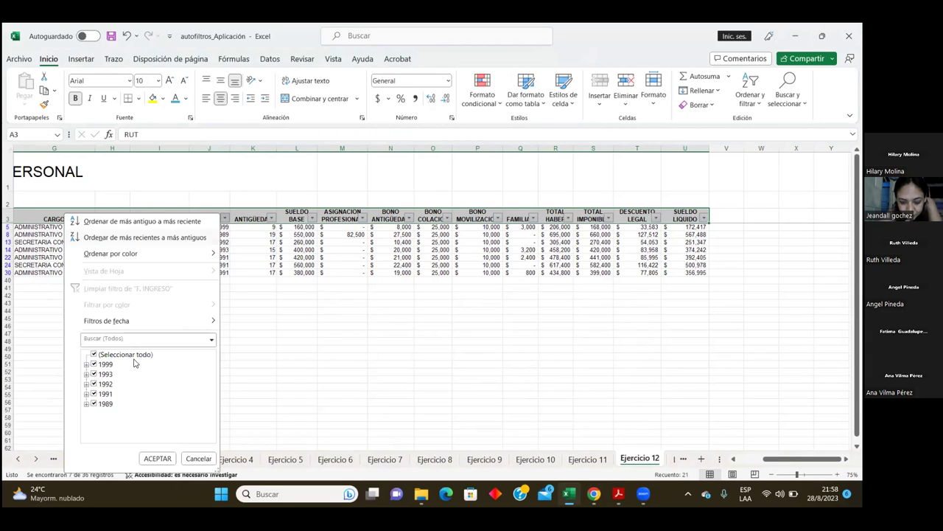
pyautogui.moveTo(118, 320)
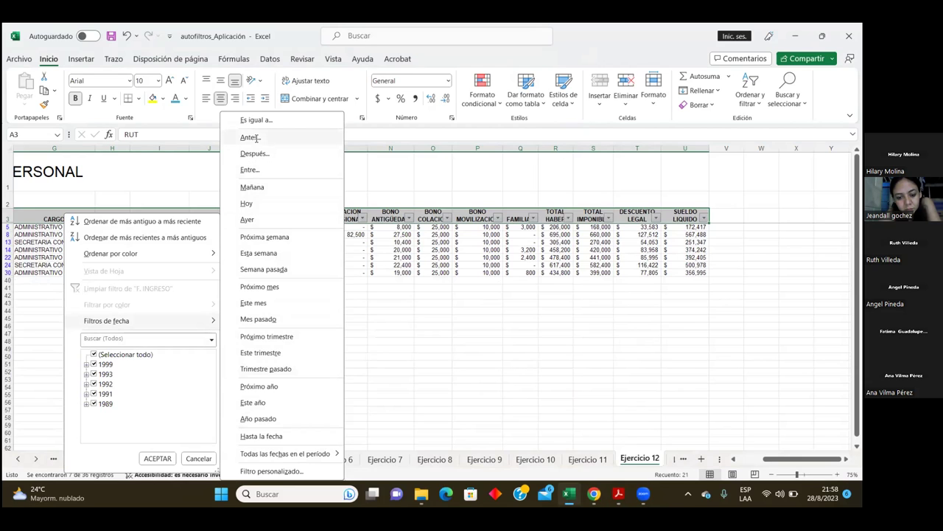
pyautogui.click(251, 137)
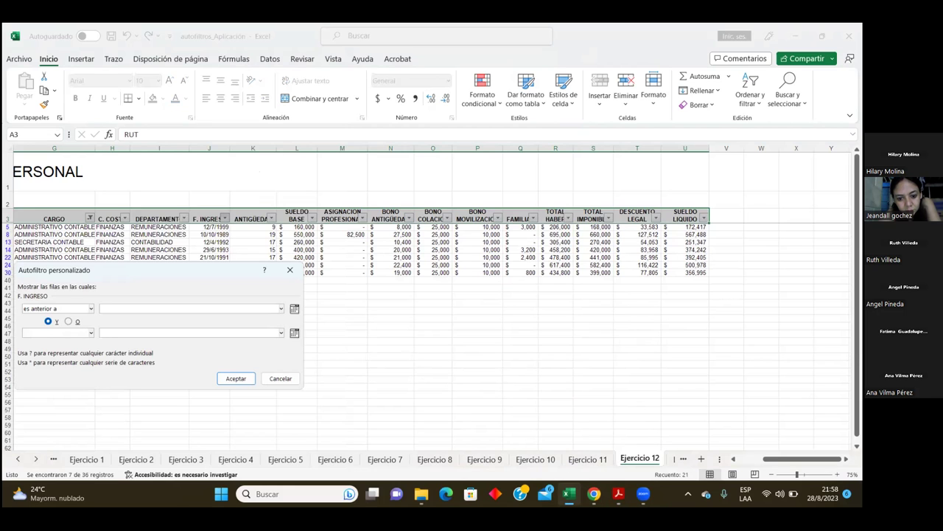
pyautogui.click(619, 494)
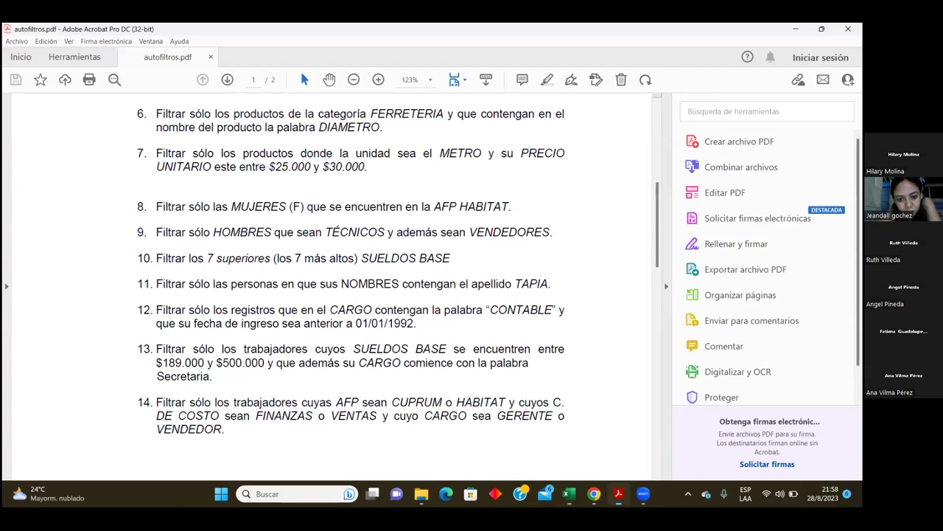
pyautogui.hotkey('alt', 'Tab')
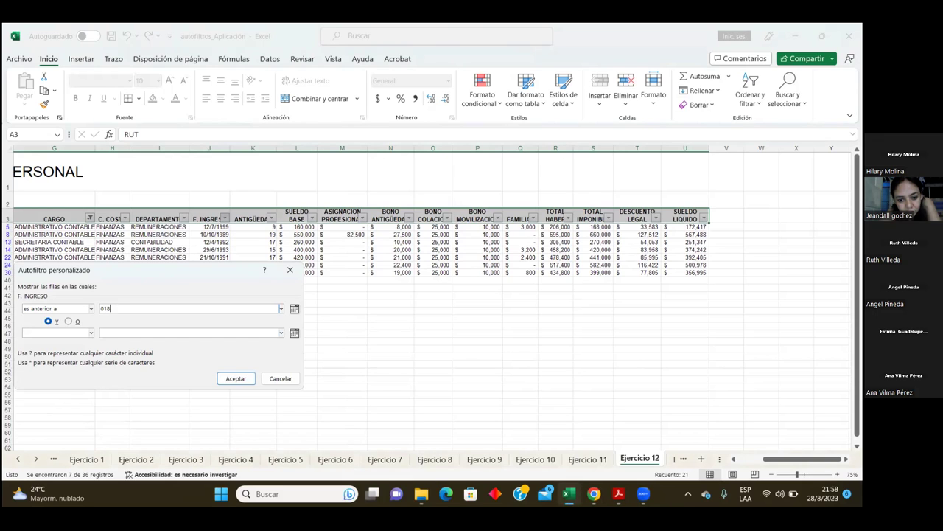
pyautogui.write('/1')
pyautogui.write('992')
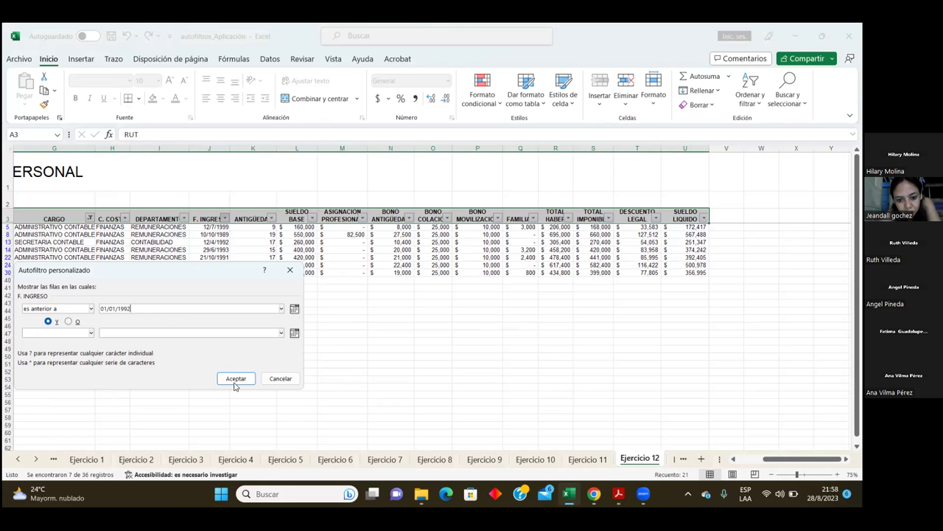
pyautogui.click(235, 380)
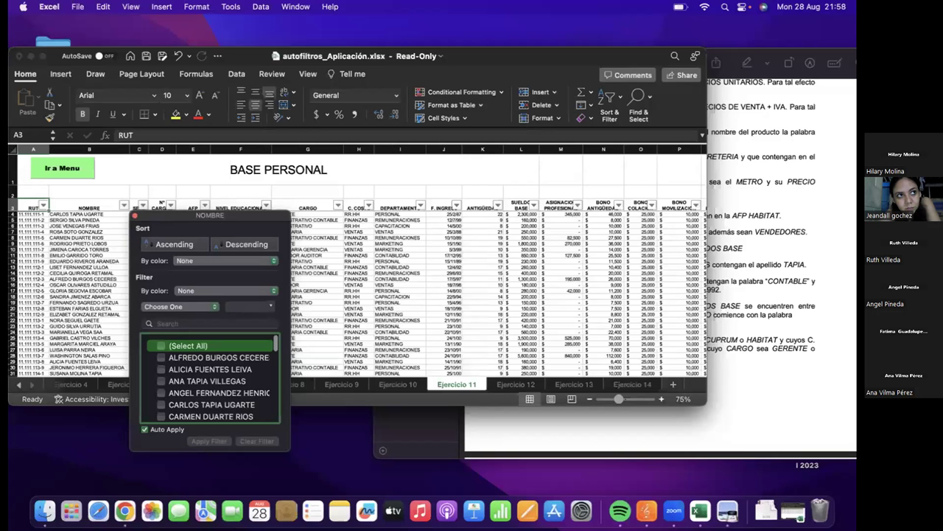
# Step: Bring up the read-only autofiltros copy and exclude 1992 in its F. INGRESO filter
pyautogui.write('t')
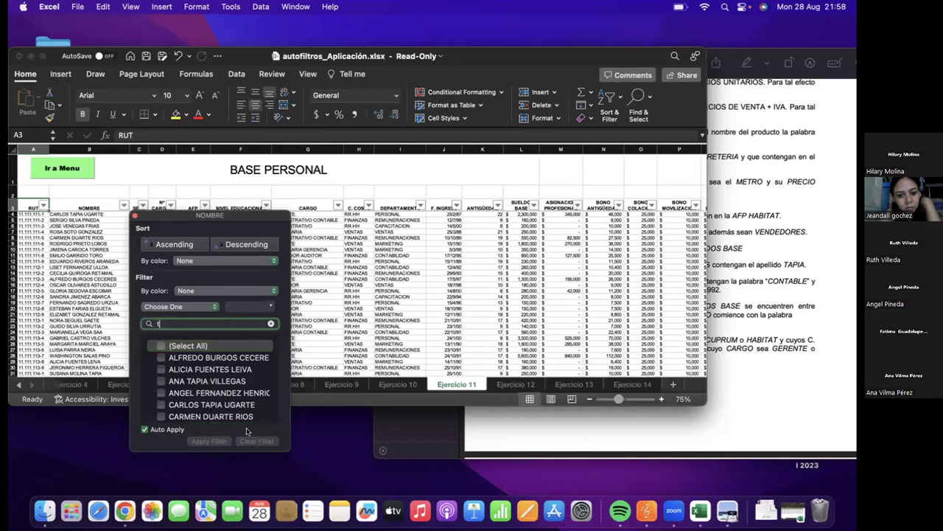
pyautogui.write('ap')
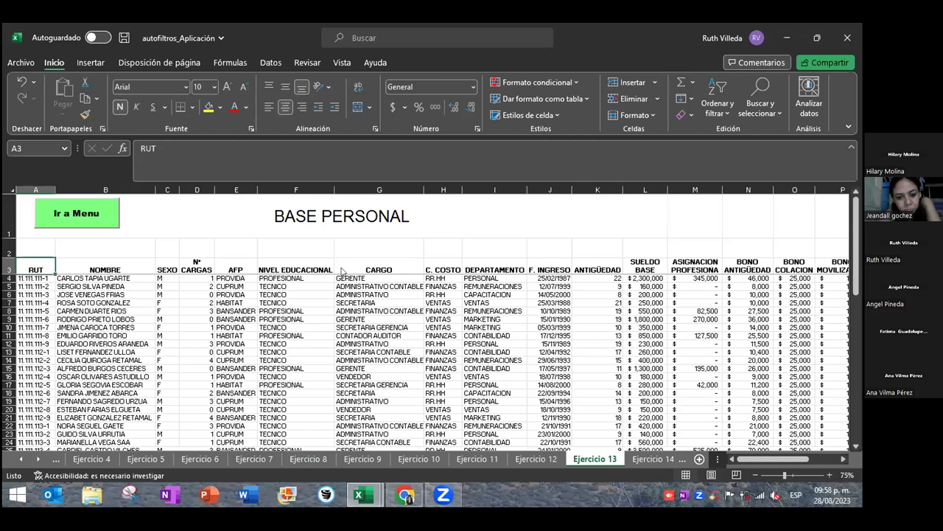
pyautogui.click(344, 268)
pyautogui.hotkey('alt', 'Tab')
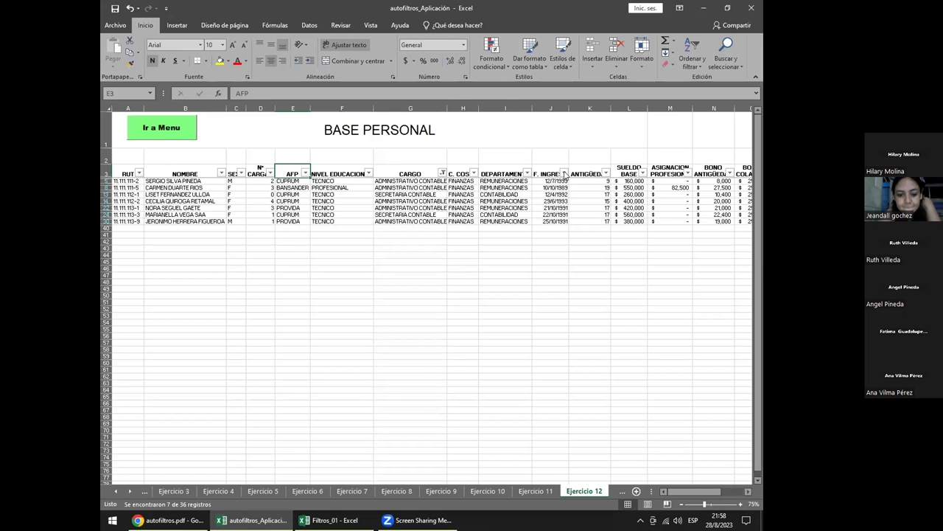
pyautogui.click(565, 174)
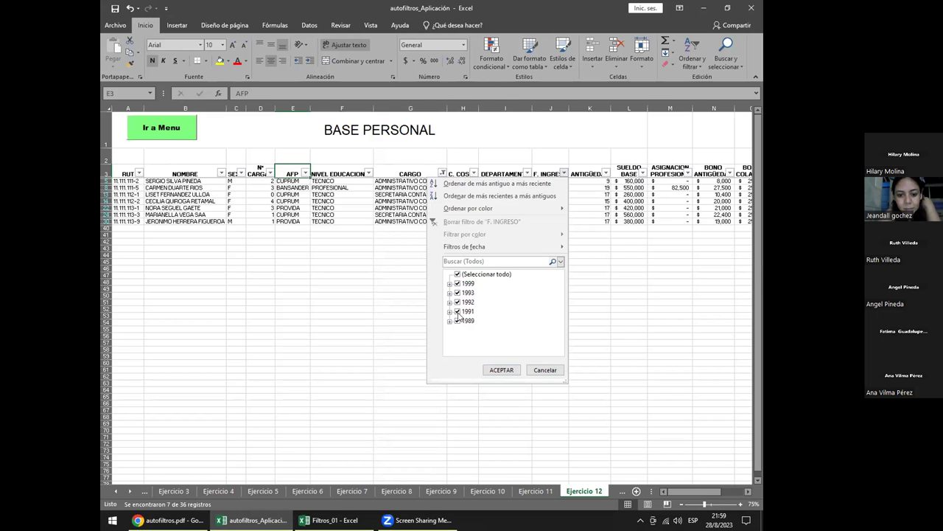
pyautogui.click(457, 302)
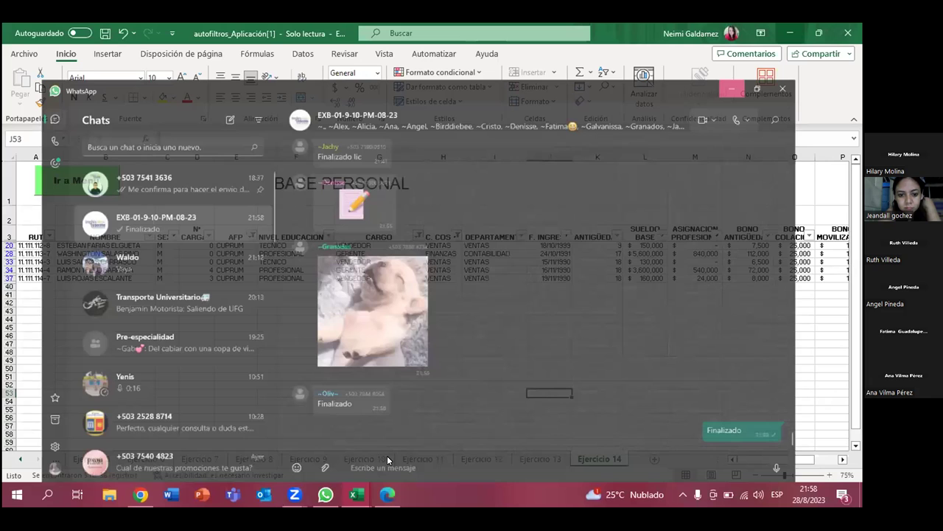
# Step: Step through the Ejercicio 5 to Ejercicio 14 sheets to review their filters
pyautogui.hotkey('ctrl', 'pagedown')
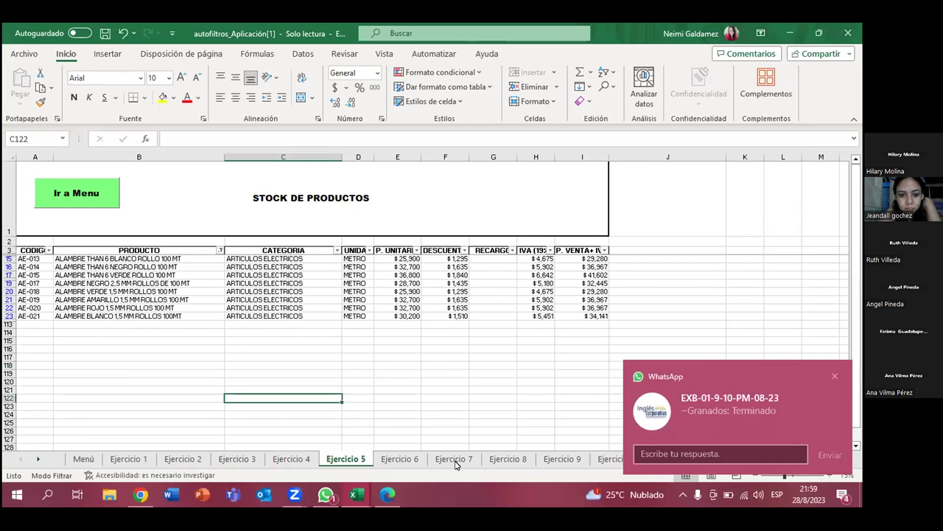
pyautogui.hotkey('ctrl', 'pagedown')
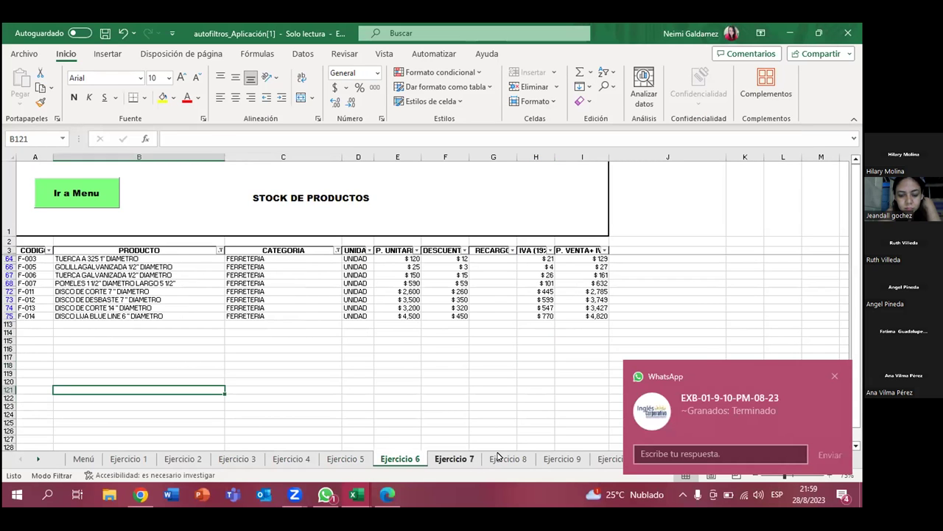
pyautogui.hotkey('ctrl', 'pagedown')
pyautogui.hotkey('ctrl', 'pagedown')
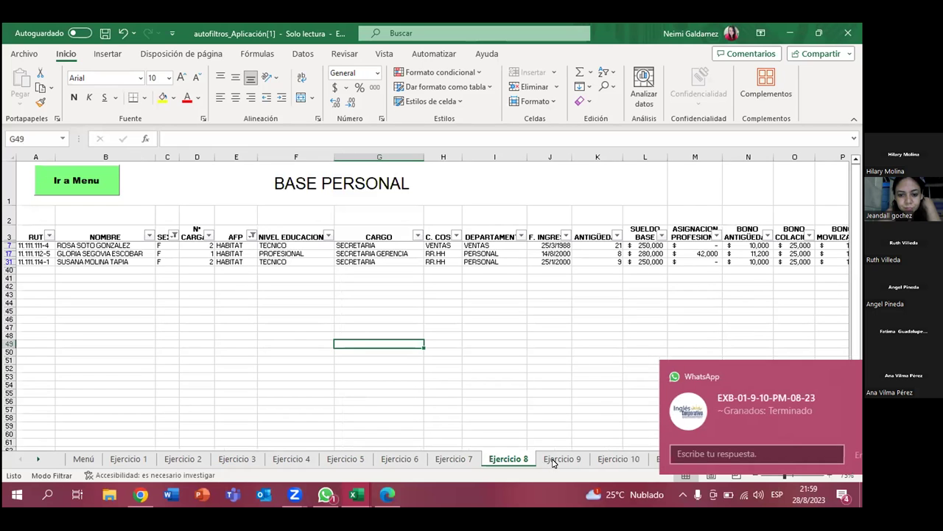
pyautogui.hotkey('ctrl', 'pagedown')
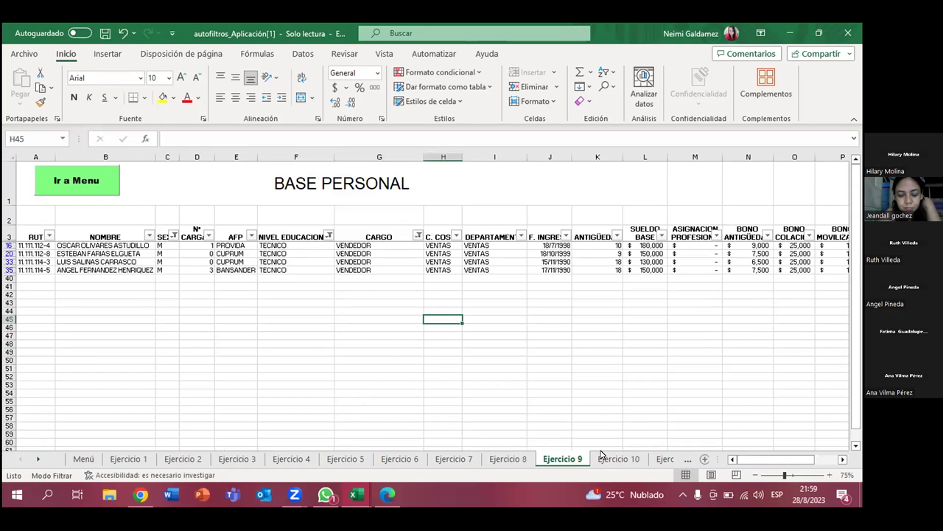
pyautogui.click(606, 457)
pyautogui.click(660, 458)
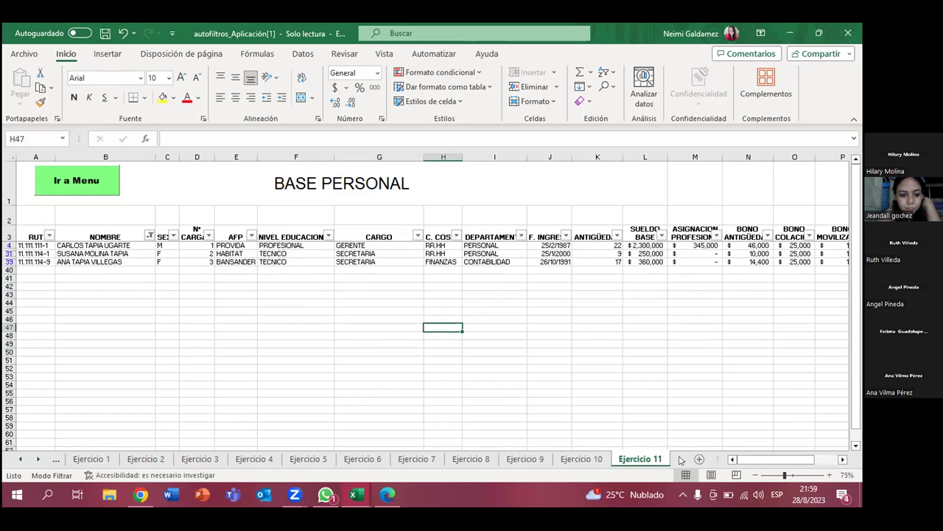
pyautogui.hotkey('ctrl', 'pagedown')
pyautogui.hotkey('ctrl', 'pagedown')
pyautogui.click(679, 457)
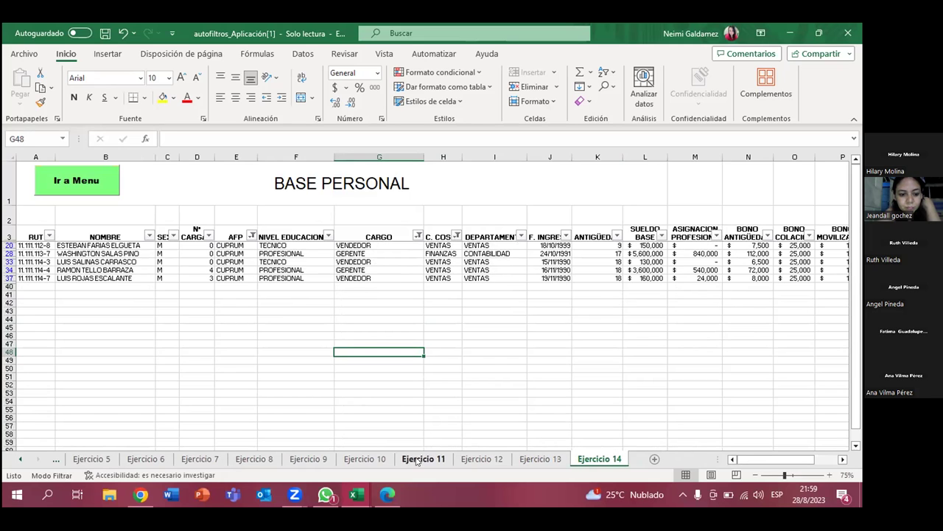
# Step: Show thumbnails of the open Filtros_01 and autofiltros_Aplicación workbooks from the Excel taskbar icon
pyautogui.click(18, 461)
pyautogui.click(18, 462)
pyautogui.click(18, 462)
pyautogui.click(18, 461)
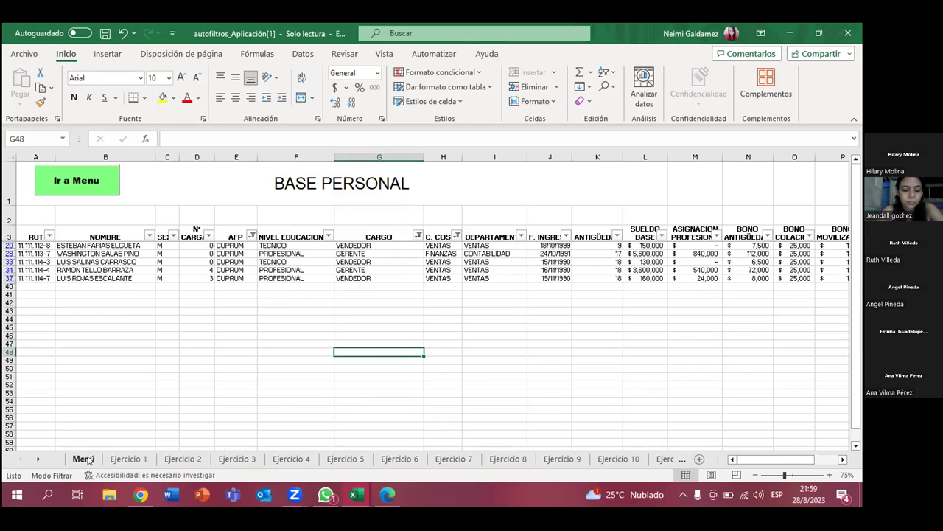
pyautogui.click(356, 495)
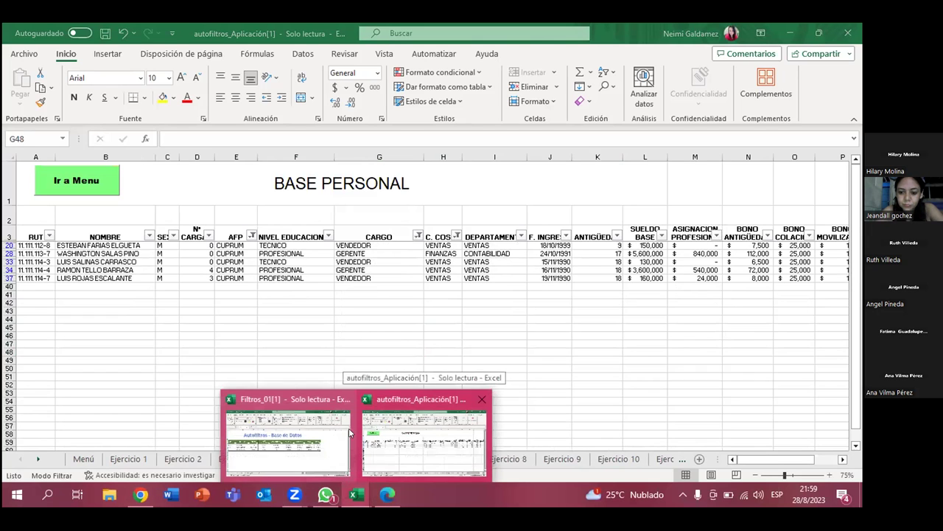
# Step: Bring Filtros_01 forward on Resultado_Filtros and review the GIRASOLES table and five-row results table
pyautogui.click(343, 430)
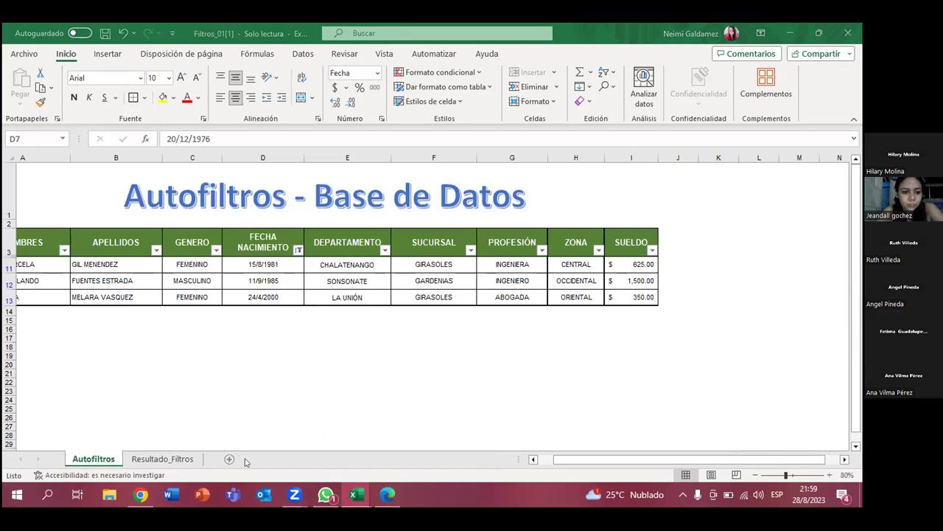
pyautogui.click(168, 457)
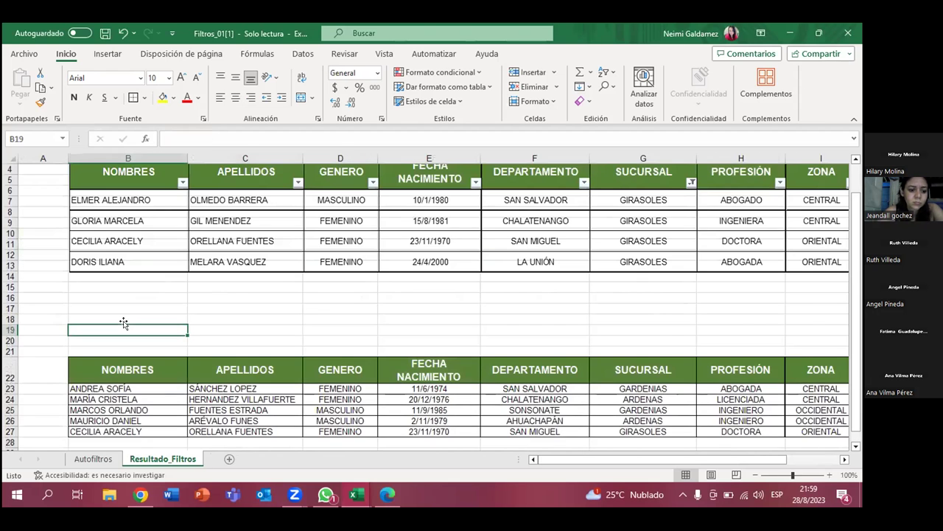
pyautogui.scroll(-4, 243, 383)
pyautogui.scroll(4, 245, 454)
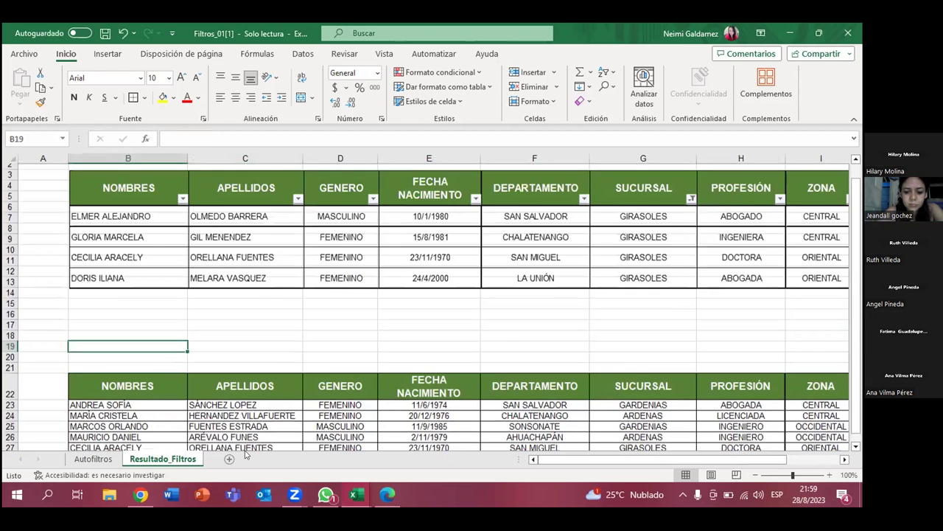
pyautogui.scroll(1, 186, 370)
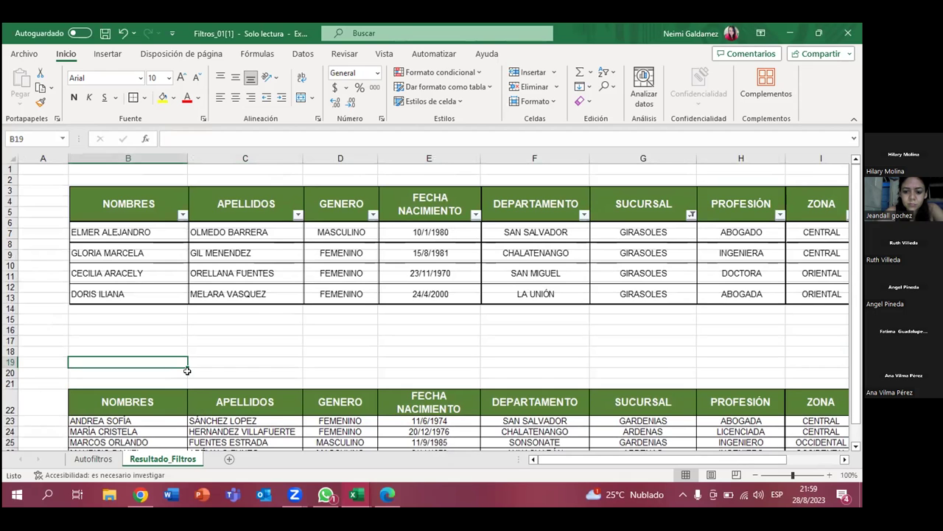
pyautogui.scroll(-1, 187, 370)
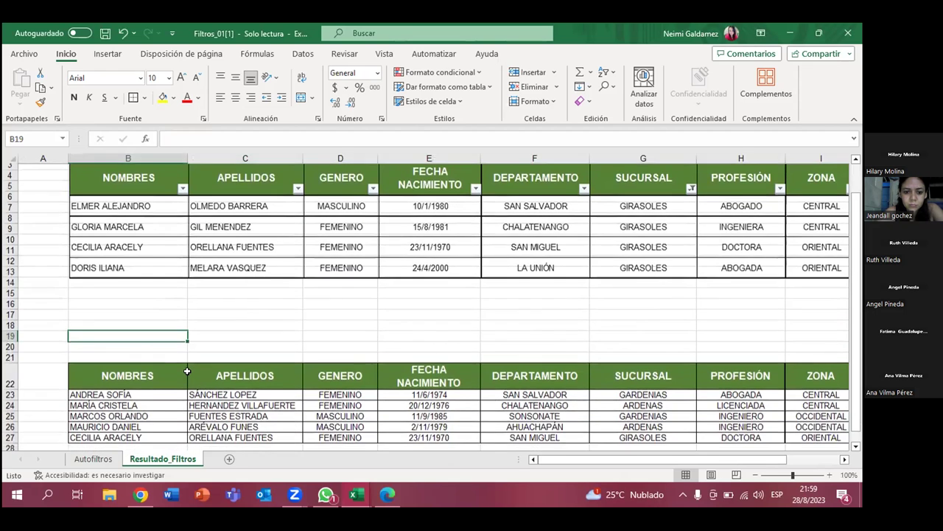
pyautogui.scroll(-2, 187, 370)
pyautogui.scroll(-2, 822, 464)
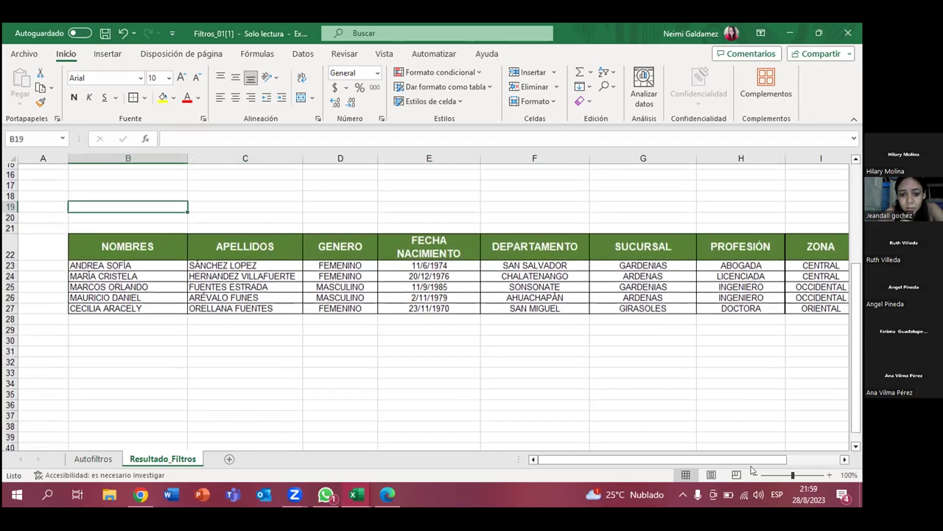
pyautogui.scroll(-1, 818, 465)
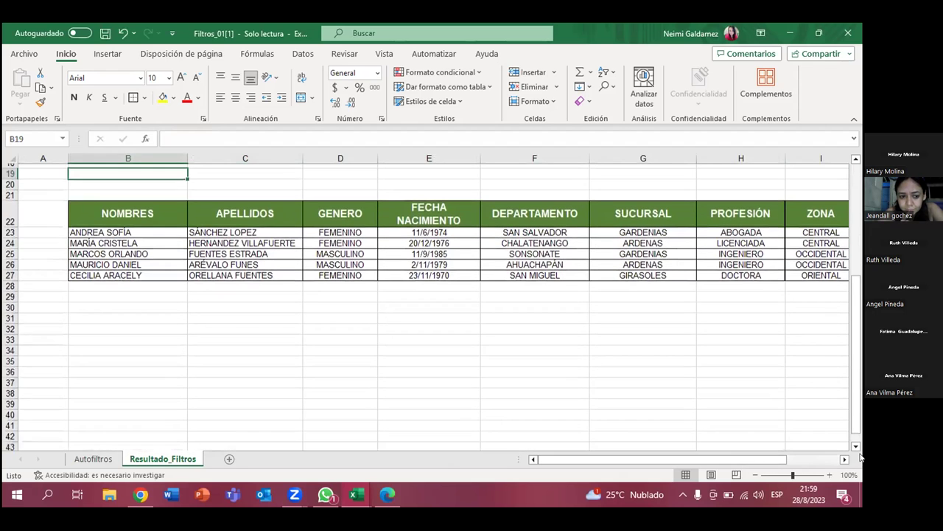
pyautogui.hscroll(1, 861, 457)
pyautogui.hscroll(1, 860, 457)
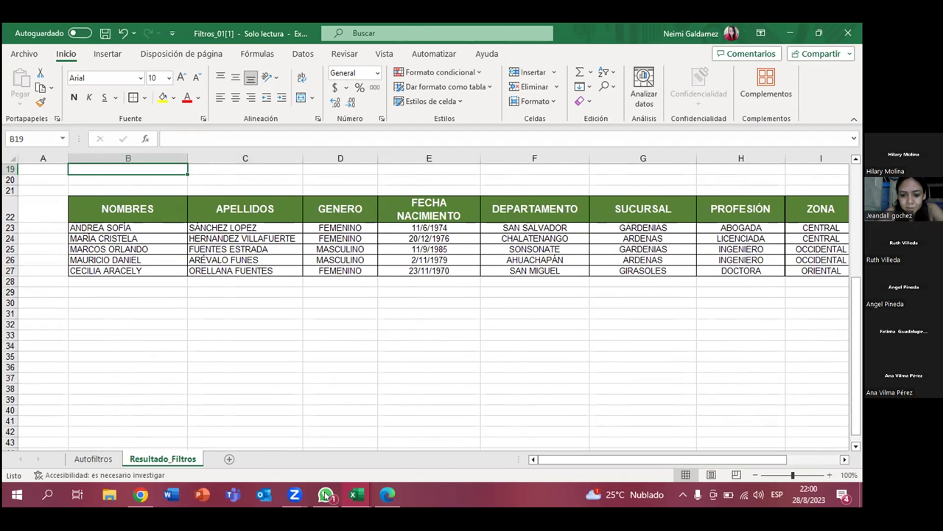
pyautogui.moveTo(387, 494)
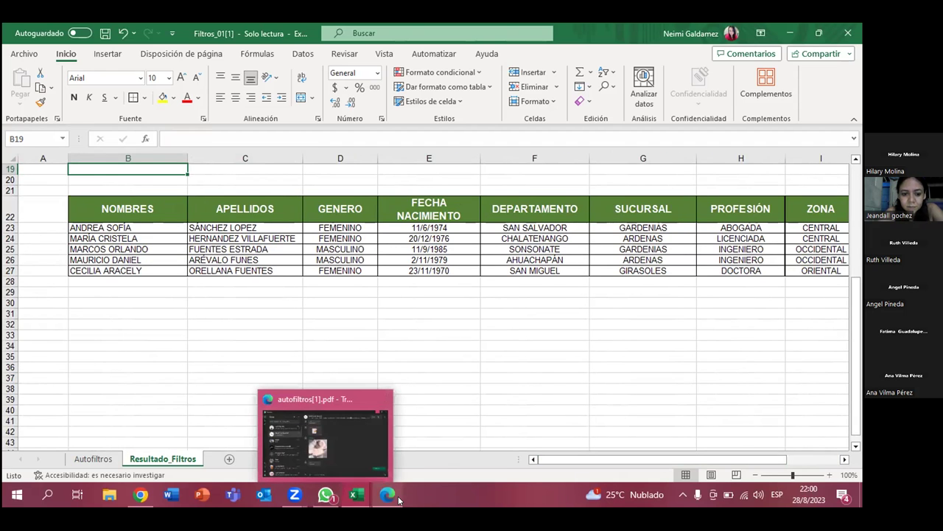
# Step: Bring up autofiltros[1].pdf in Edge showing exercise instructions 5 through 14
pyautogui.click(398, 500)
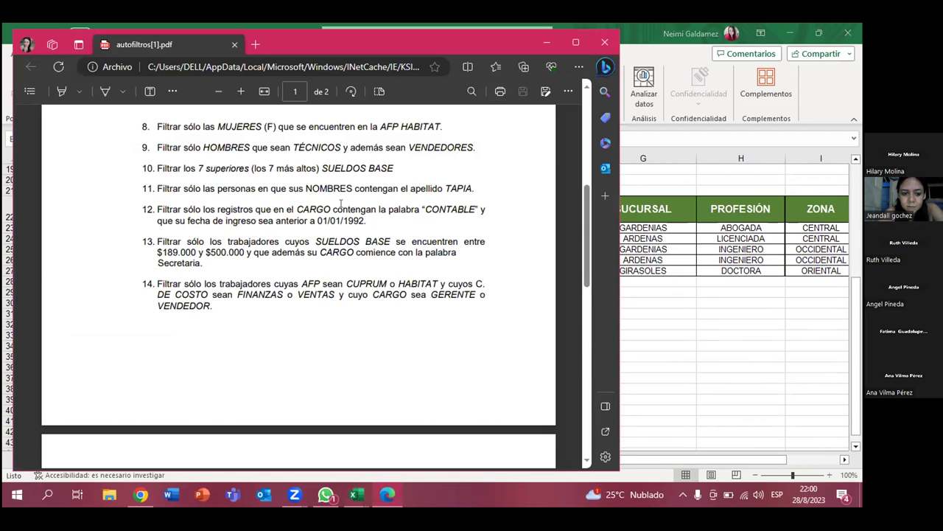
pyautogui.scroll(1, 341, 204)
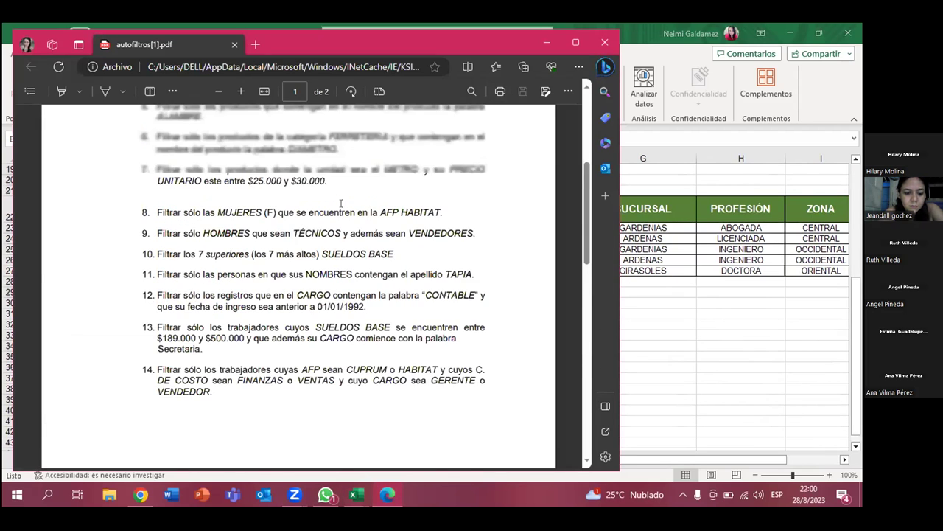
pyautogui.scroll(4, 342, 203)
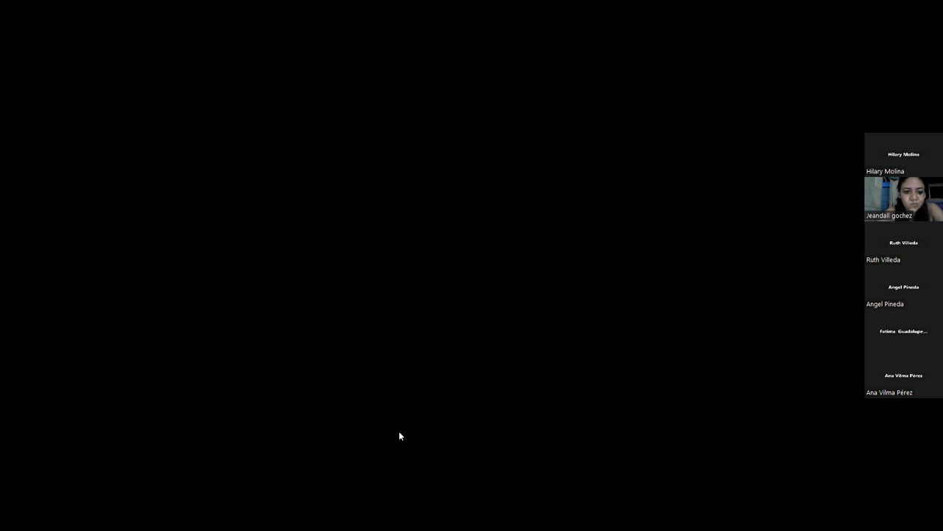
pyautogui.hotkey('alt', 'Tab')
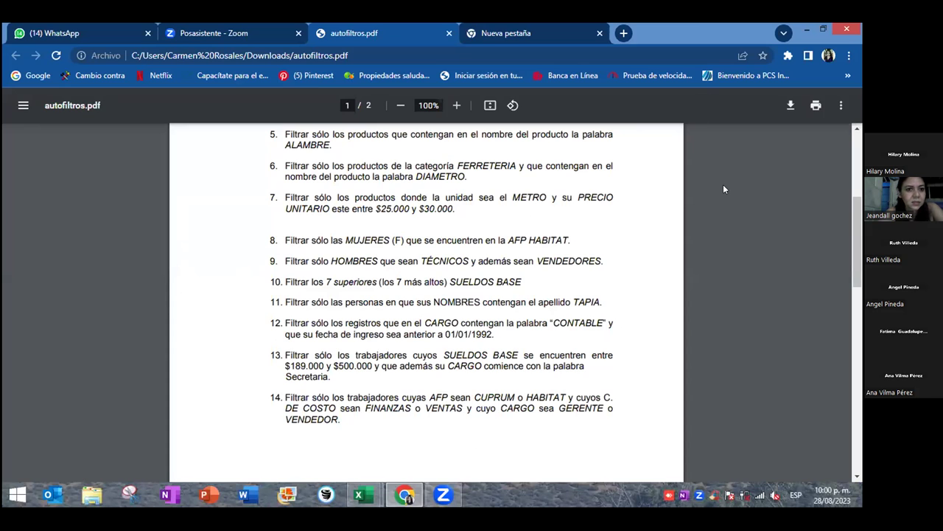
# Step: Turn on AutoFilter for the Ejercicio 14 employee table with Ctrl+Shift+L
pyautogui.hotkey('alt', 'Tab')
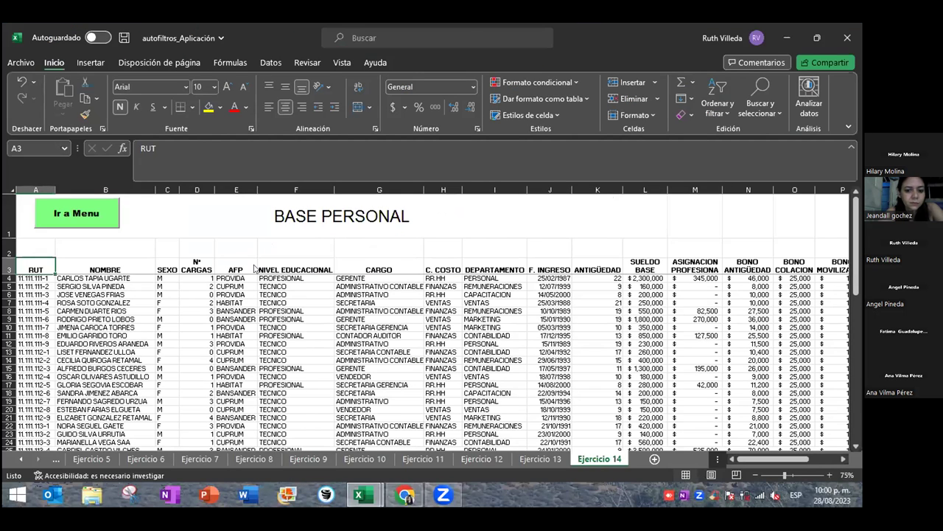
pyautogui.hotkey('ctrl', 'shift', 'l')
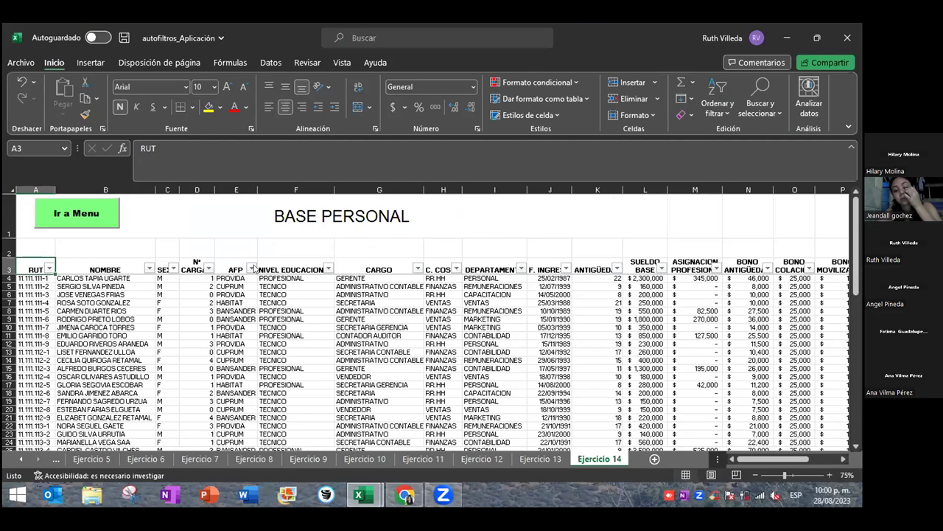
pyautogui.hotkey('alt', 'Tab')
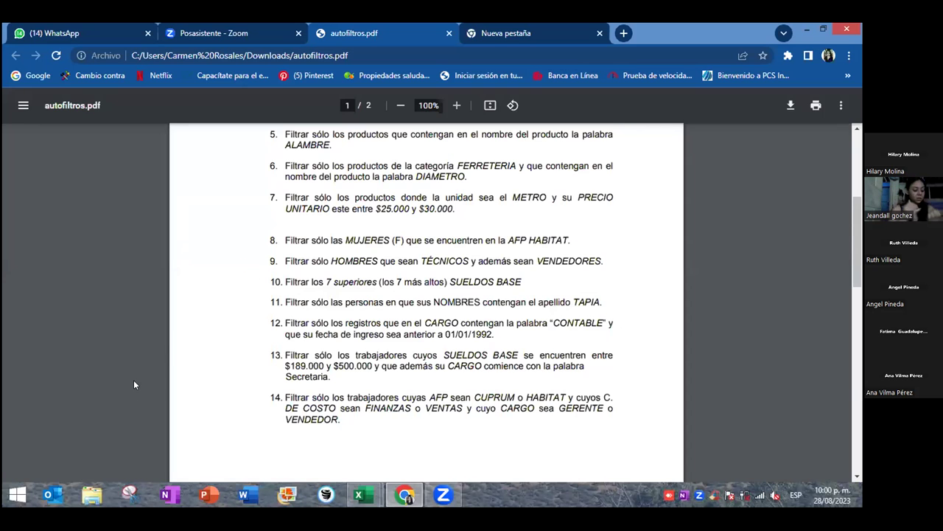
pyautogui.hotkey('alt', 'Tab')
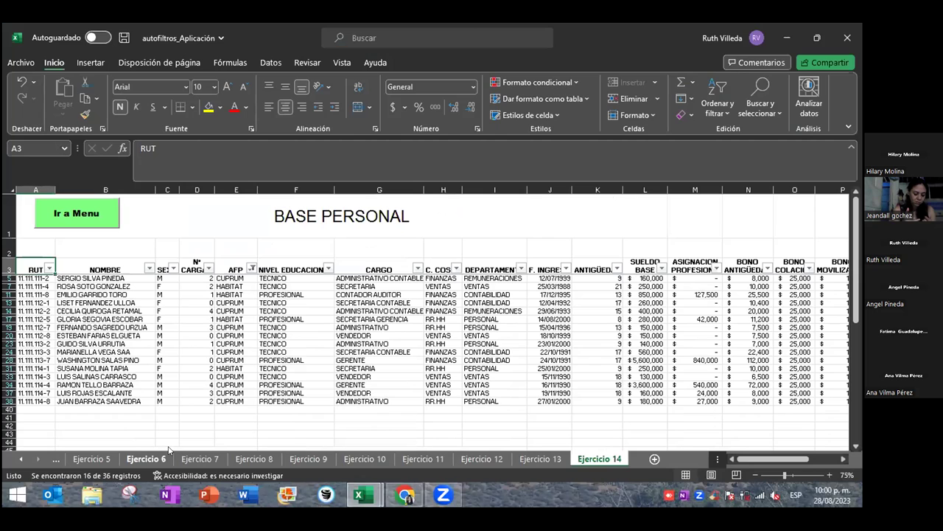
# Step: Filter C. COSTO to FINANZAS and VENTAS by excluding RR.HH
pyautogui.click(422, 495)
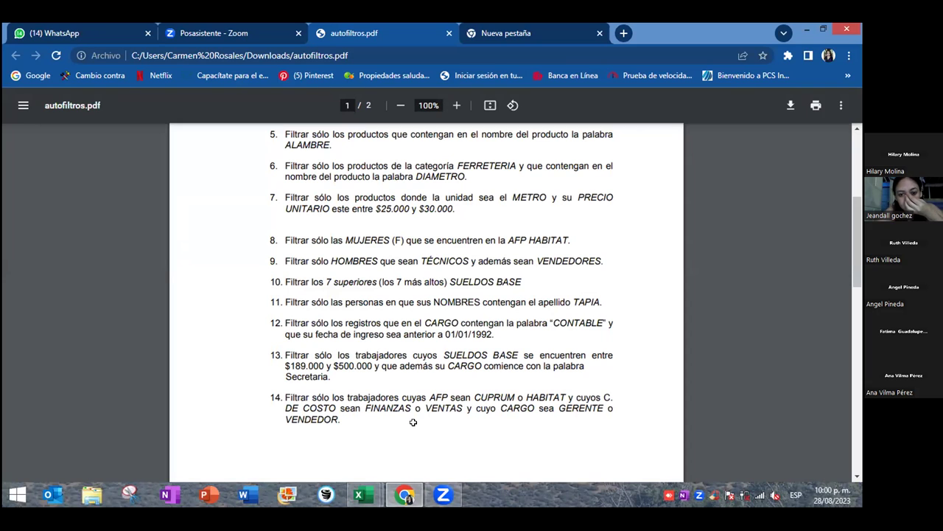
pyautogui.hotkey('alt', 'Tab')
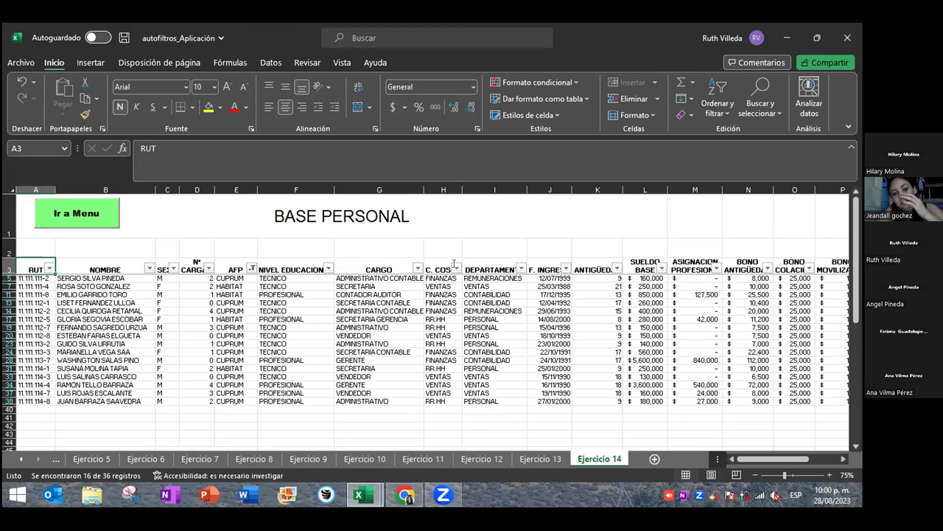
pyautogui.hotkey('alt', 'Tab')
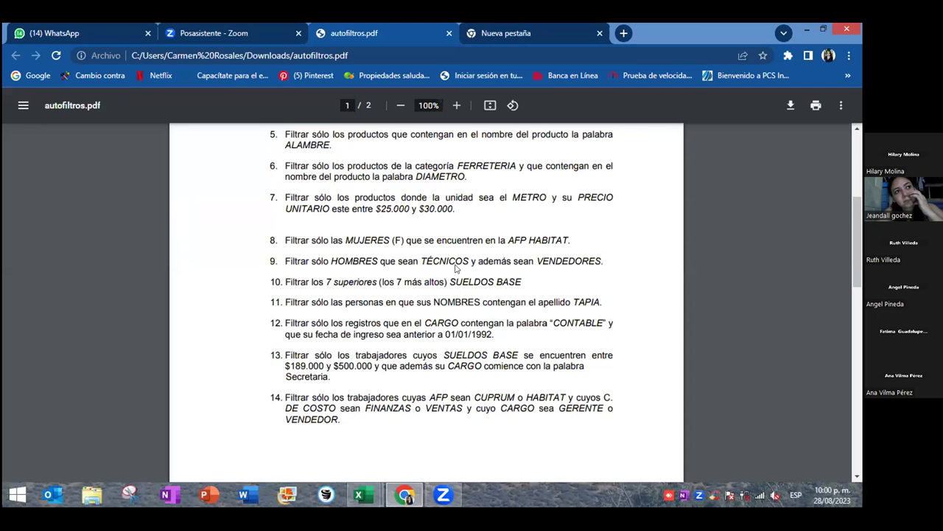
pyautogui.hotkey('alt', 'Tab')
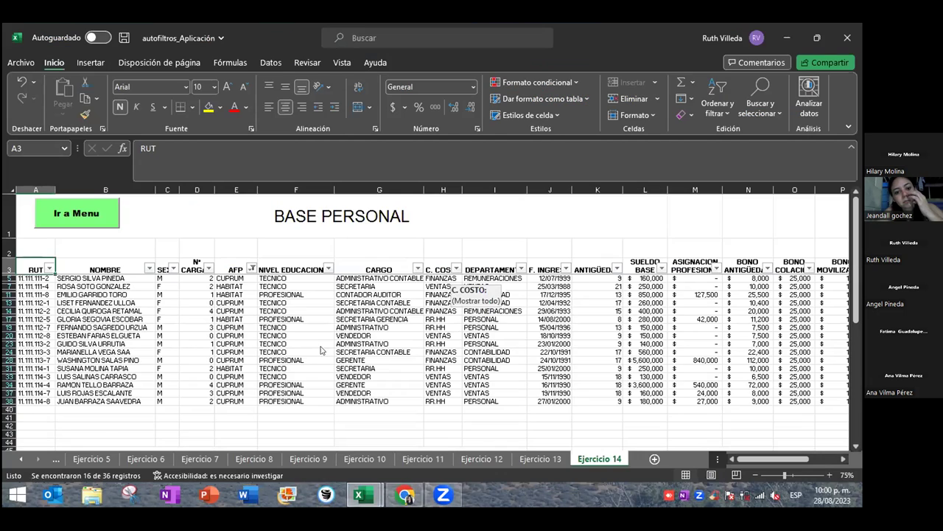
pyautogui.click(325, 372)
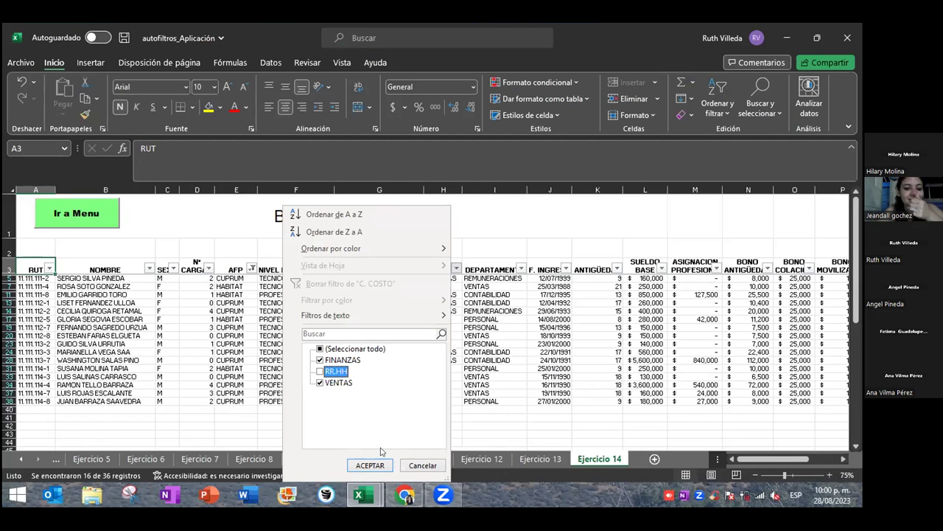
pyautogui.click(372, 466)
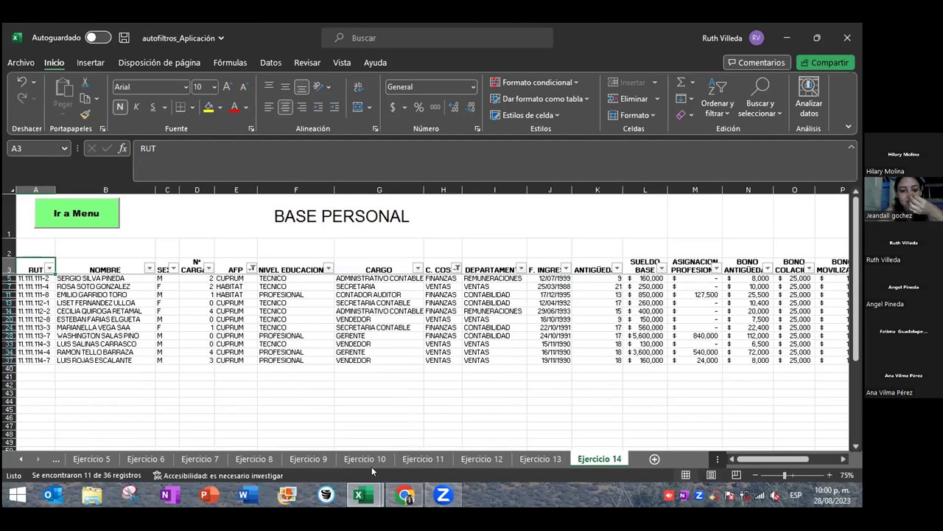
pyautogui.hotkey('alt', 'Tab')
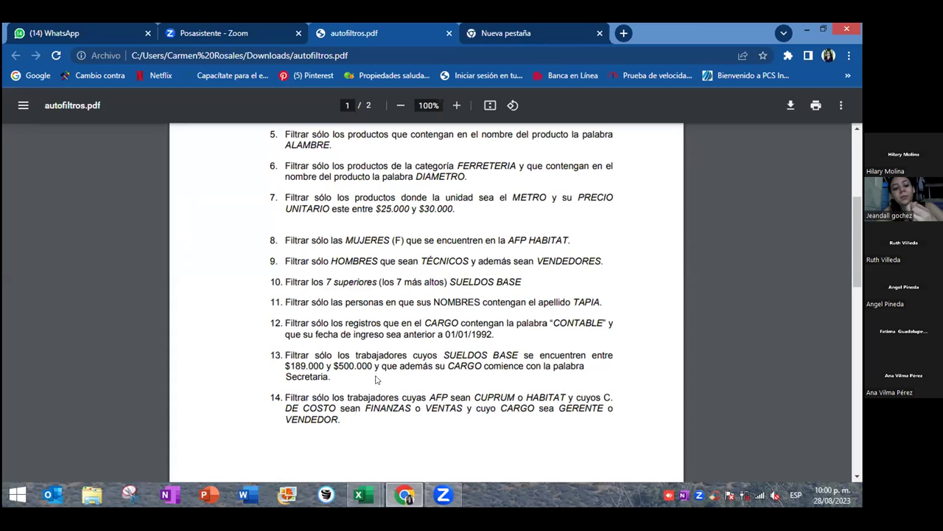
pyautogui.hotkey('alt', 'Tab')
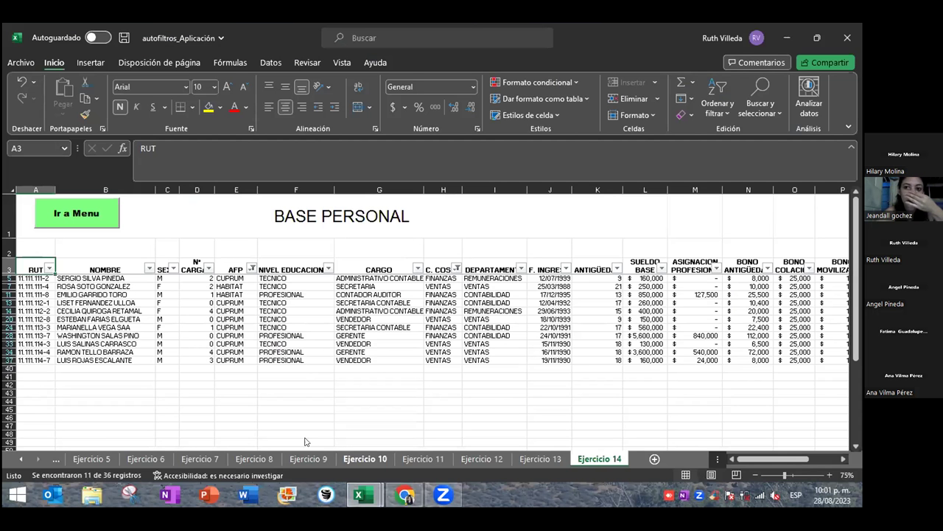
# Step: Limit CARGO to GERENTE and VENDEDOR by excluding both secretary roles, leaving 5 records
pyautogui.click(417, 268)
pyautogui.click(281, 394)
pyautogui.click(281, 406)
pyautogui.press('Return')
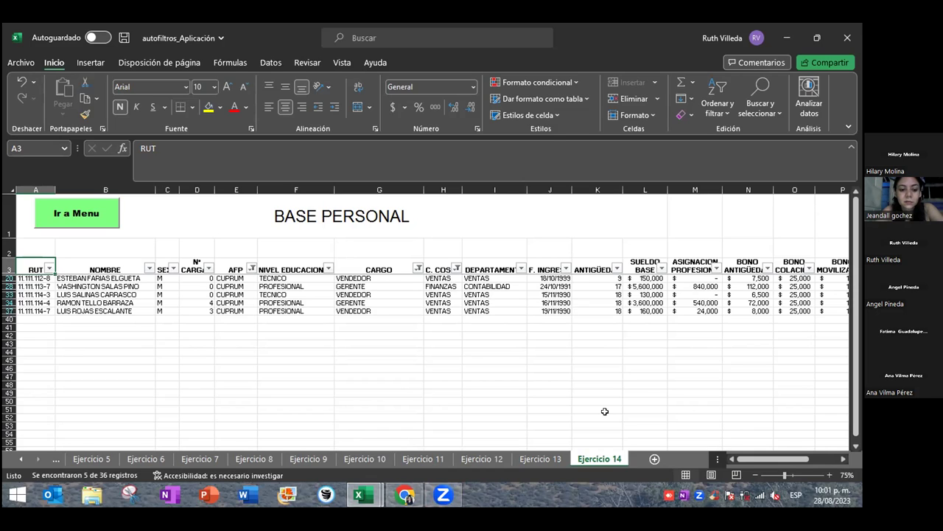
pyautogui.click(361, 506)
pyautogui.click(694, 432)
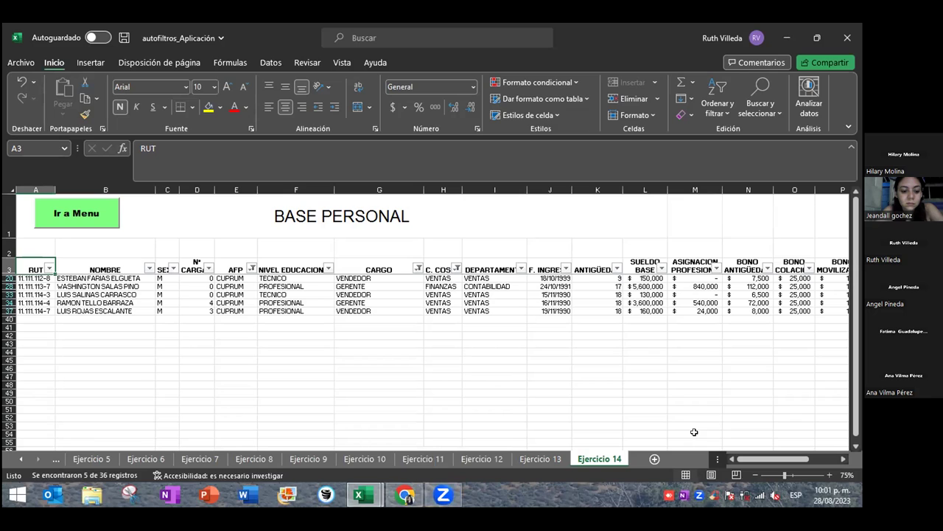
pyautogui.click(359, 502)
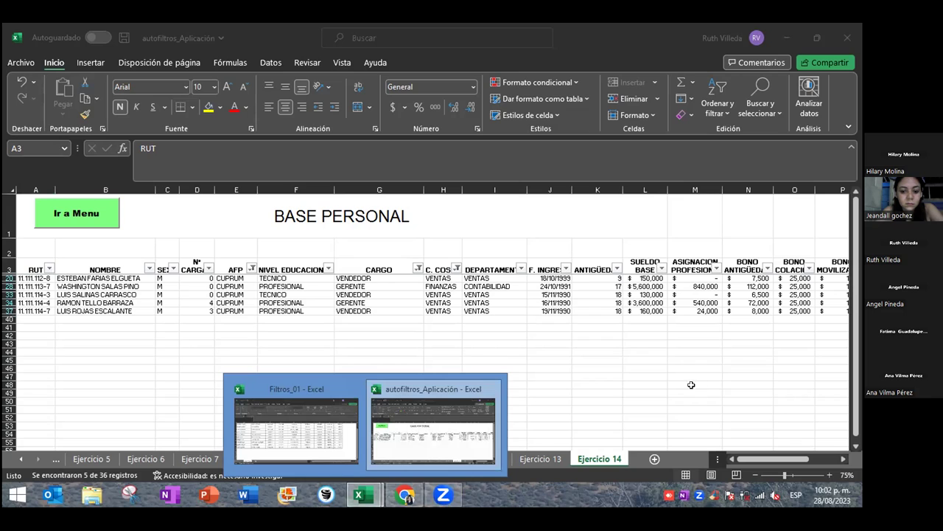
pyautogui.click(616, 391)
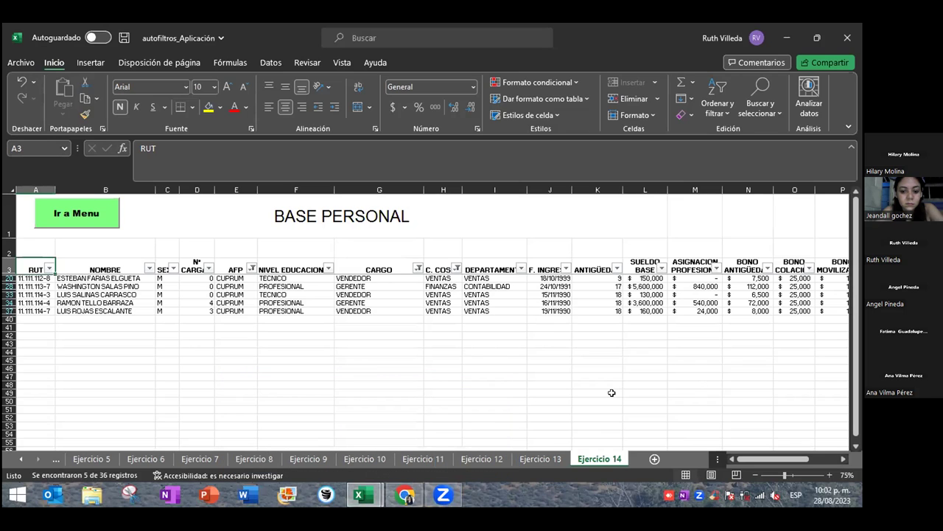
pyautogui.click(445, 494)
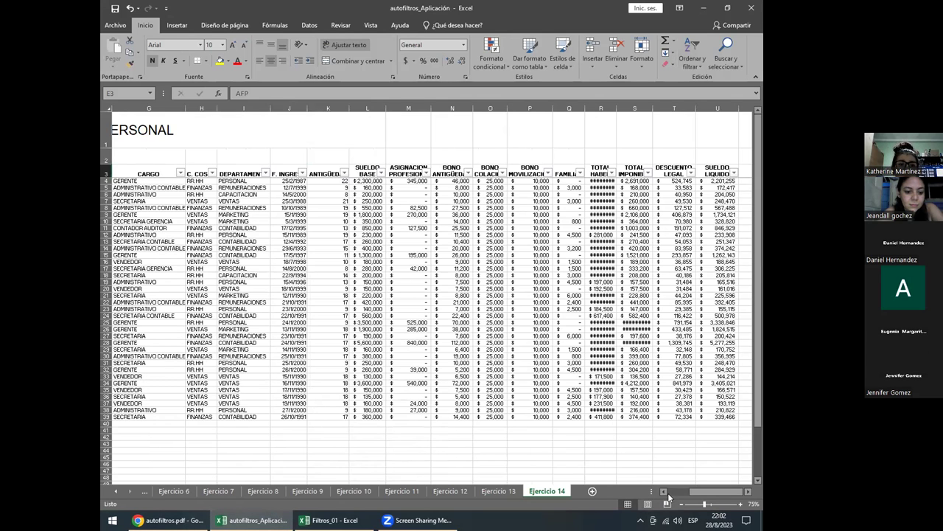
# Step: Keep only FINANZAS in the C. COSTO filter, showing 6 of 36 records
pyautogui.hscroll(-2, 320, 199)
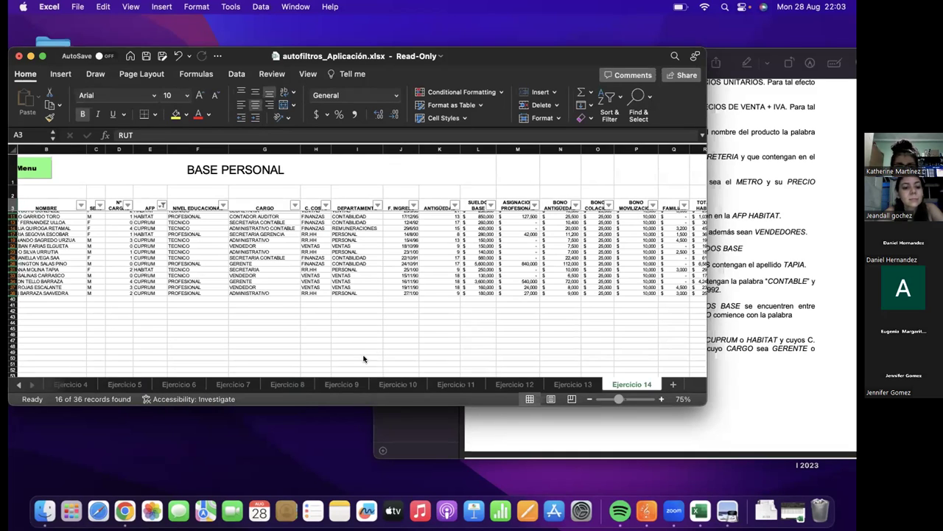
pyautogui.click(325, 205)
pyautogui.click(362, 357)
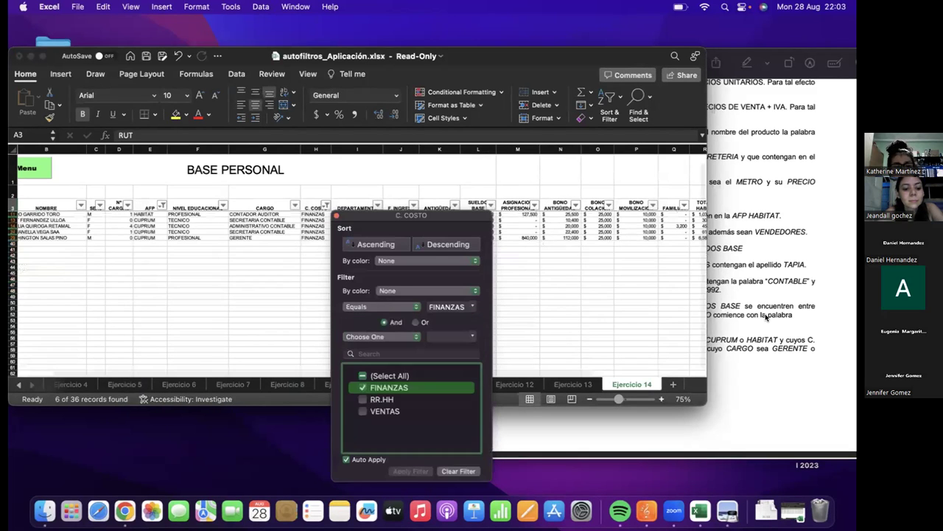